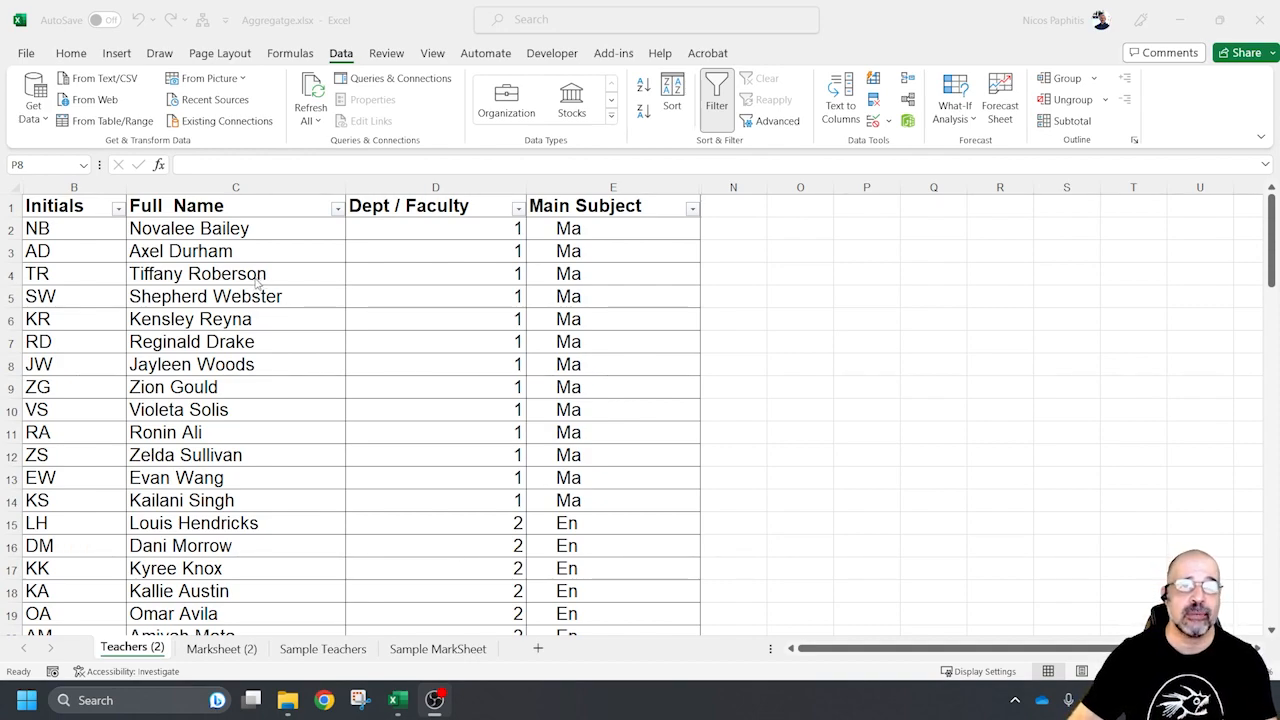
Examine the Full Name, Dept / Faculty and Main Subject columns of the teacher list down to its last rows
left_click(221, 228)
left_click_drag(221, 228, 187, 326)
scroll(186, 333, "down", 5)
scroll(178, 334, "up", 5)
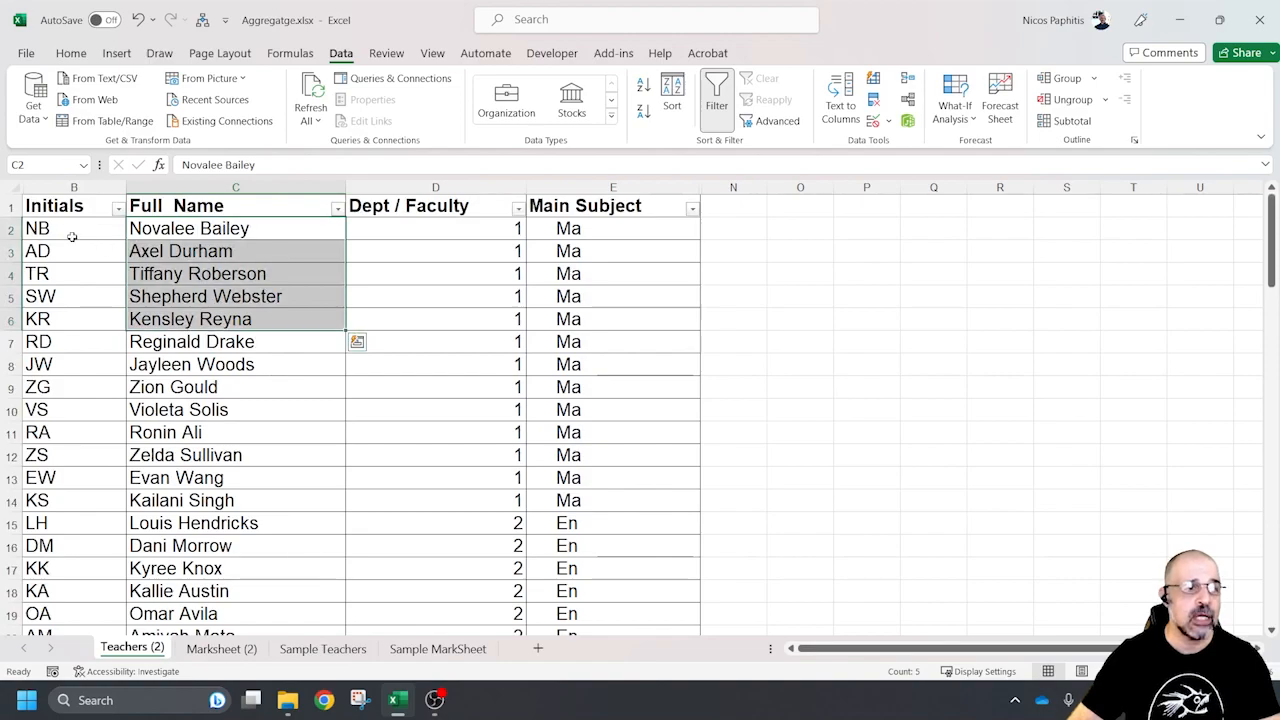
left_click(421, 228)
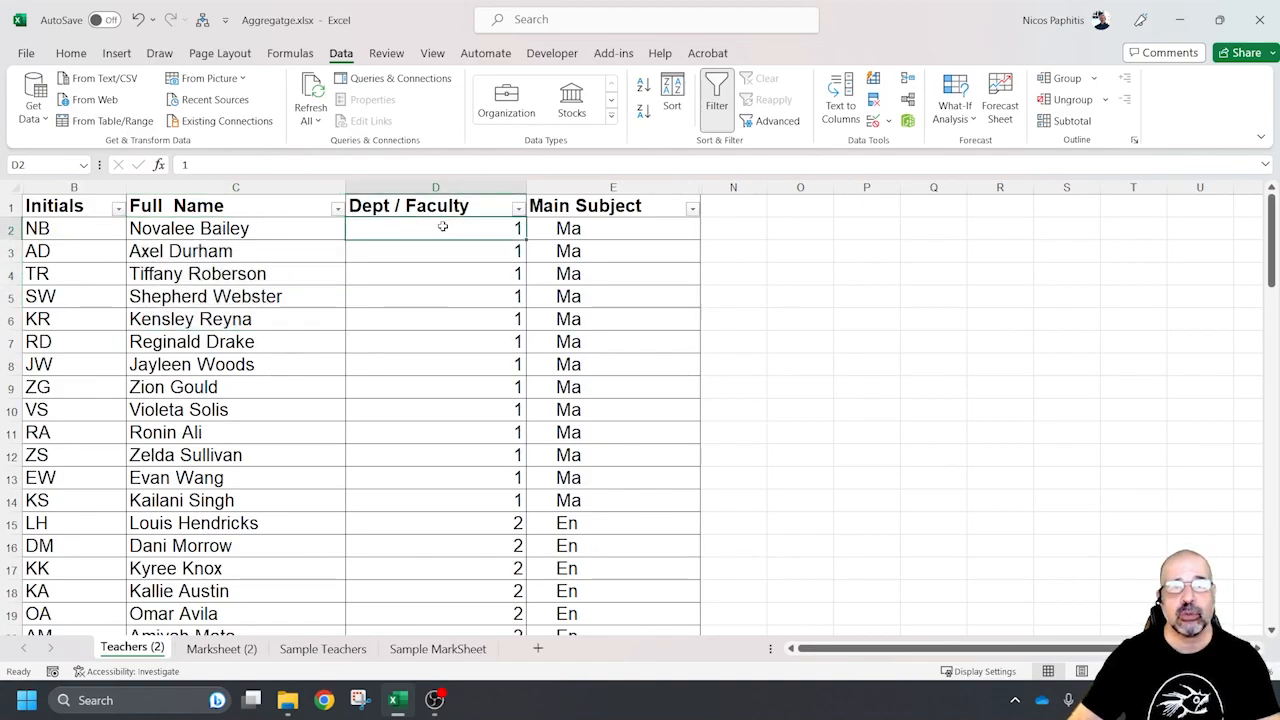
left_click_drag(442, 220, 432, 498)
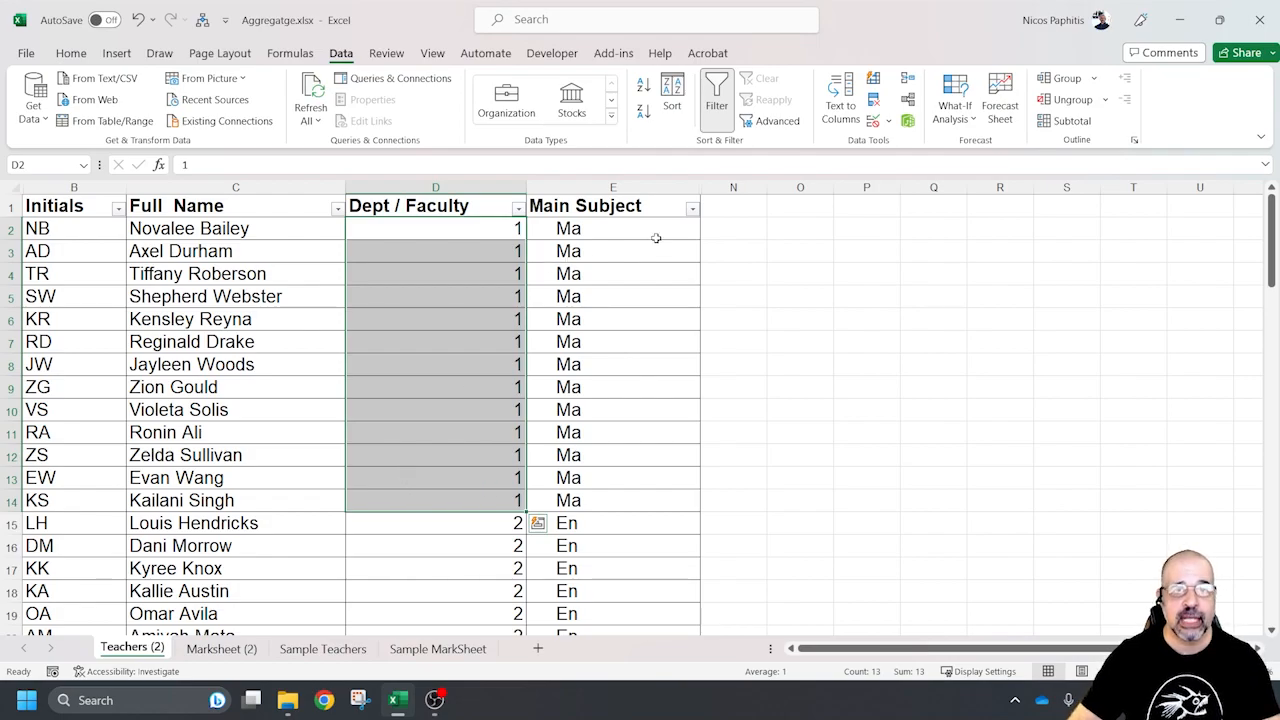
left_click(592, 229)
scroll(423, 283, "down", 17)
scroll(414, 283, "down", 15)
scroll(463, 229, "up", 7)
scroll(477, 350, "up", 1)
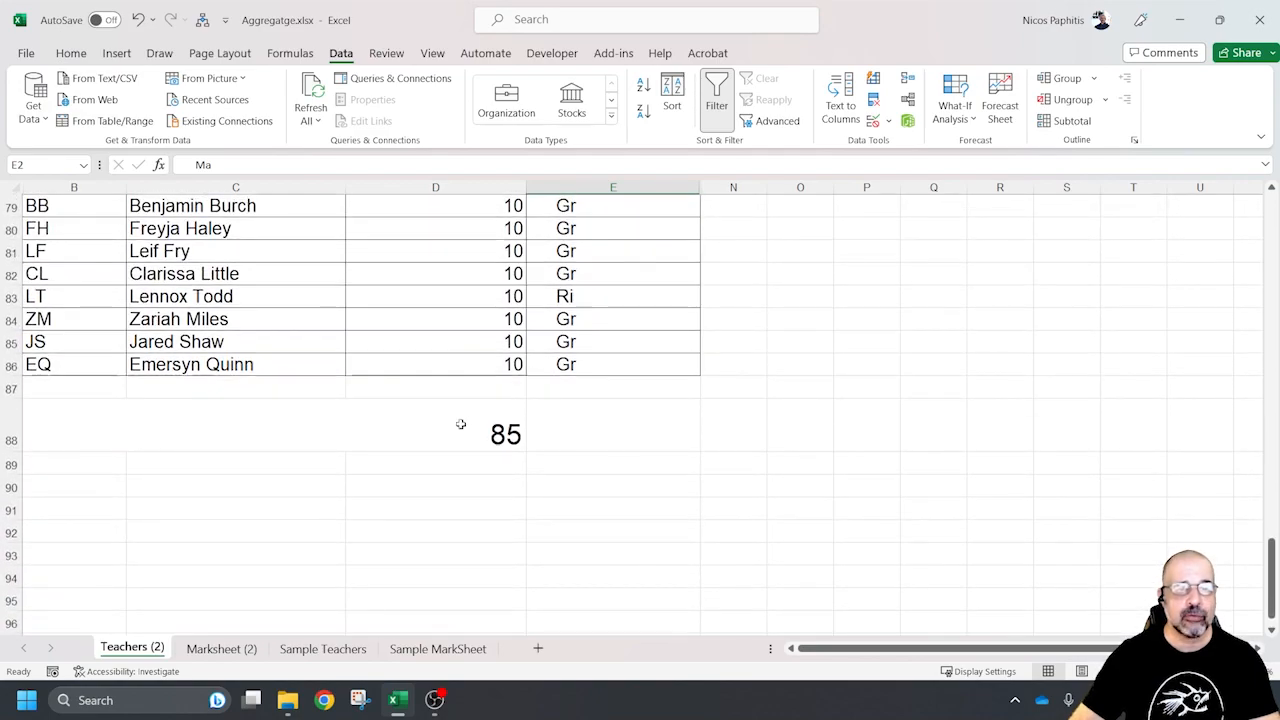
Inspect the COUNT formula in the merged cell below the teacher list and check the range it covers in column D
left_click(463, 425)
left_click(453, 166)
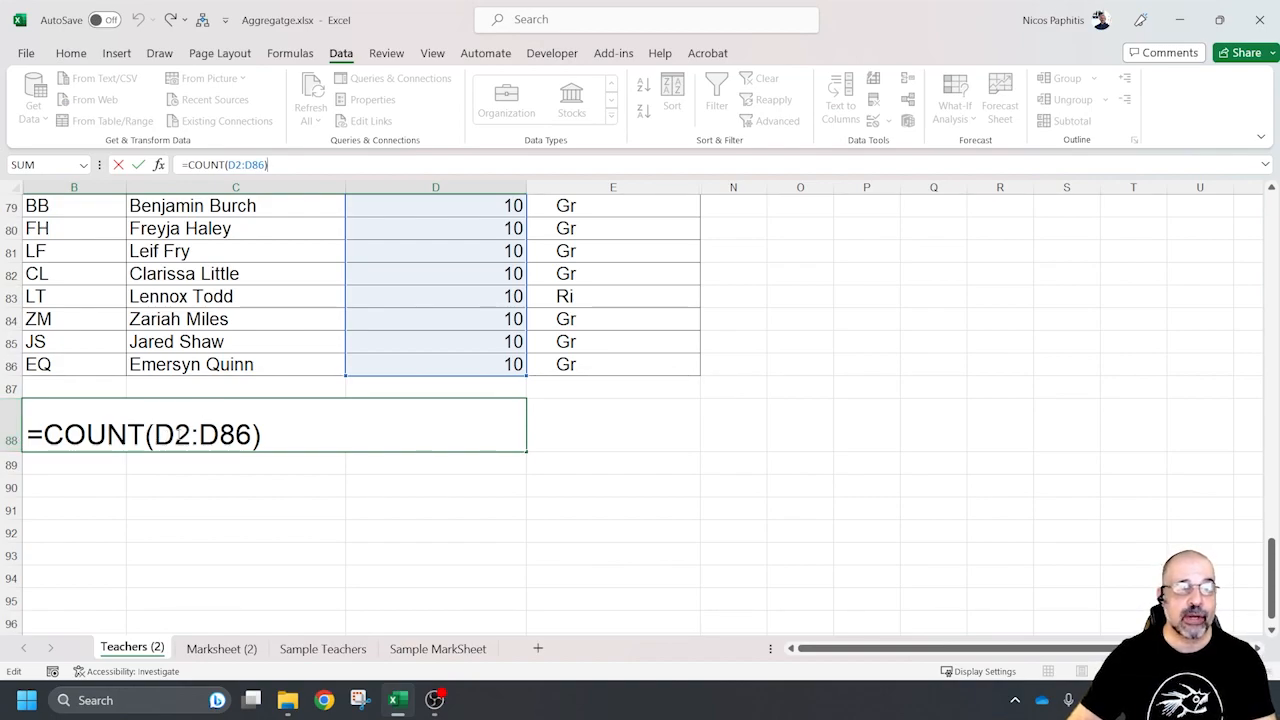
scroll(535, 292, "up", 20)
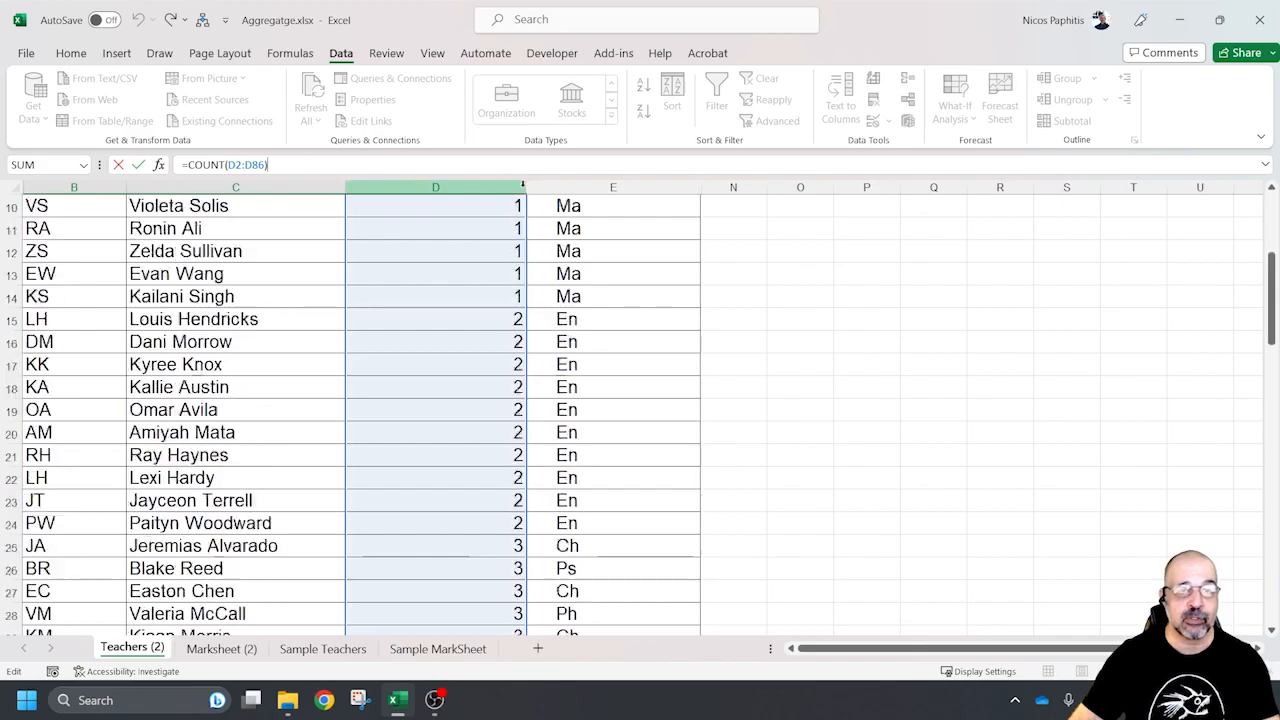
scroll(495, 385, "down", 17)
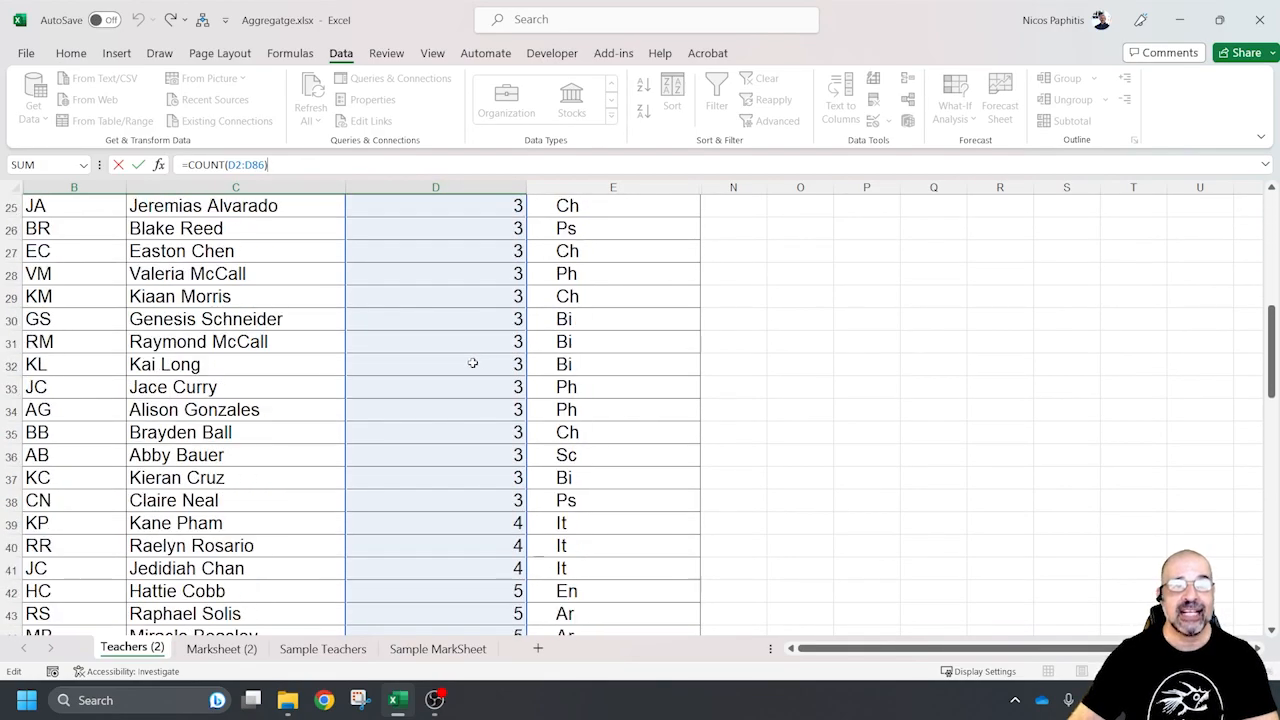
scroll(490, 336, "down", 6)
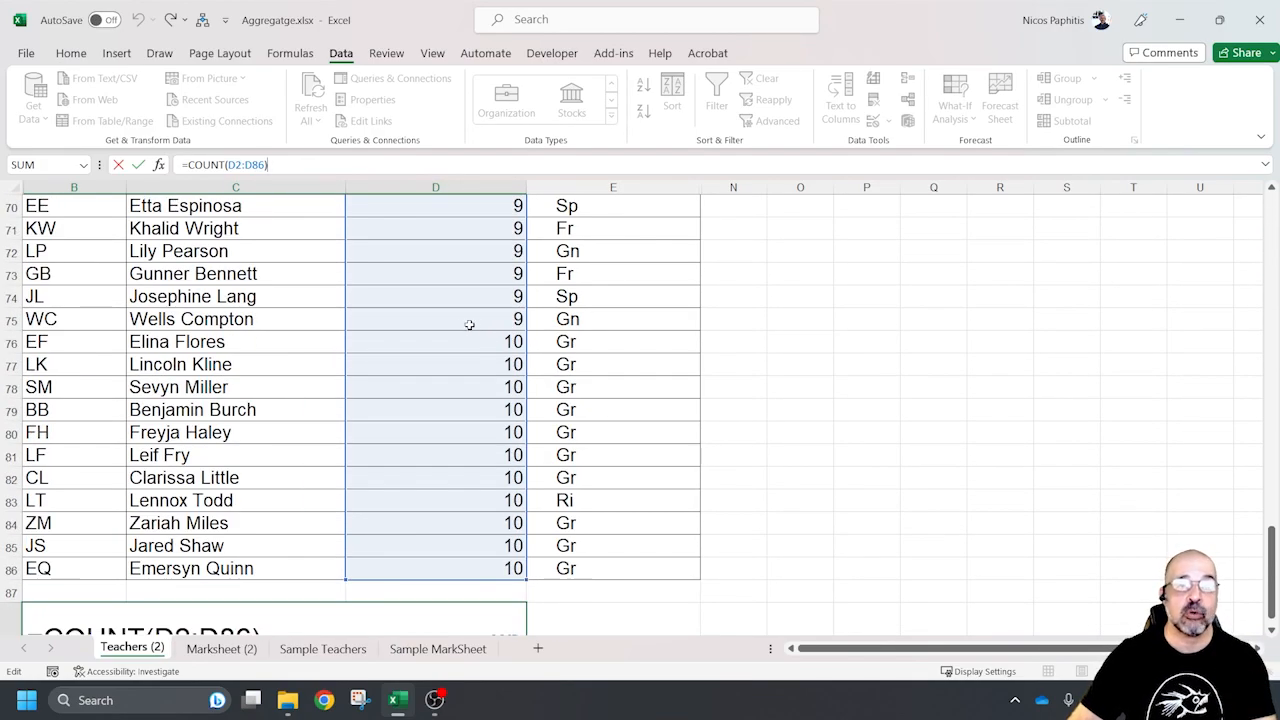
scroll(455, 328, "down", 2)
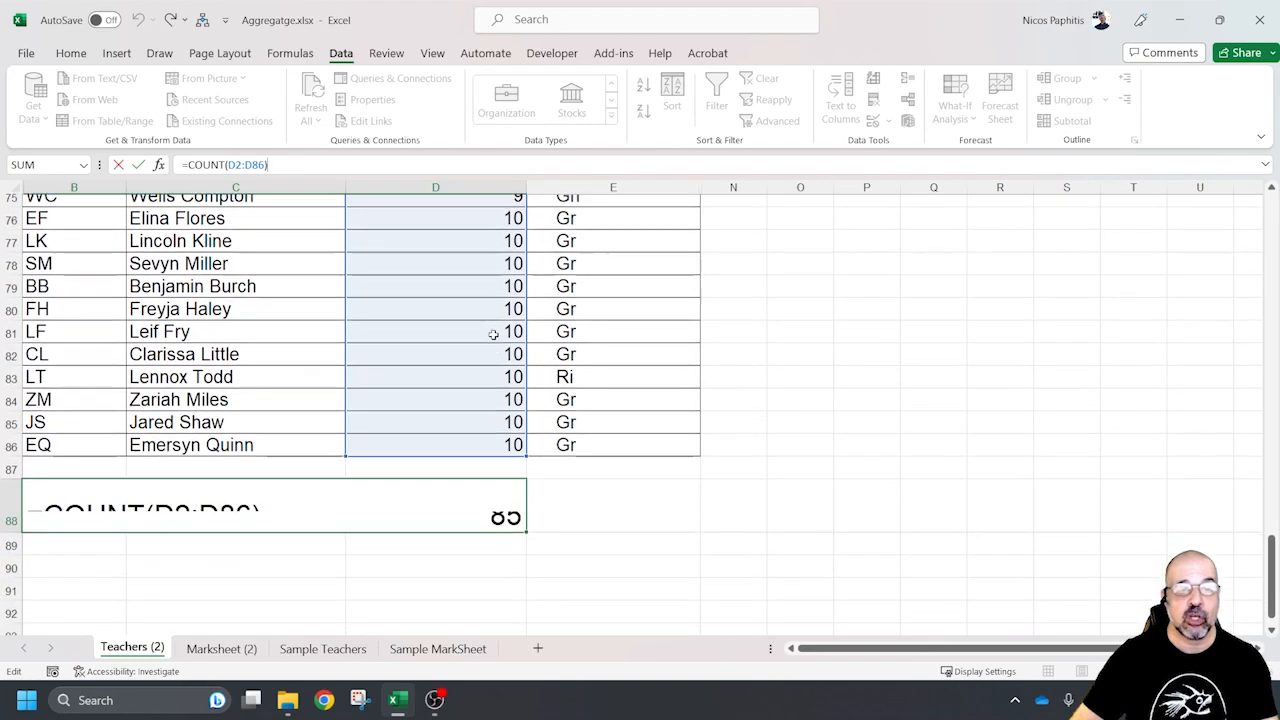
key("Return")
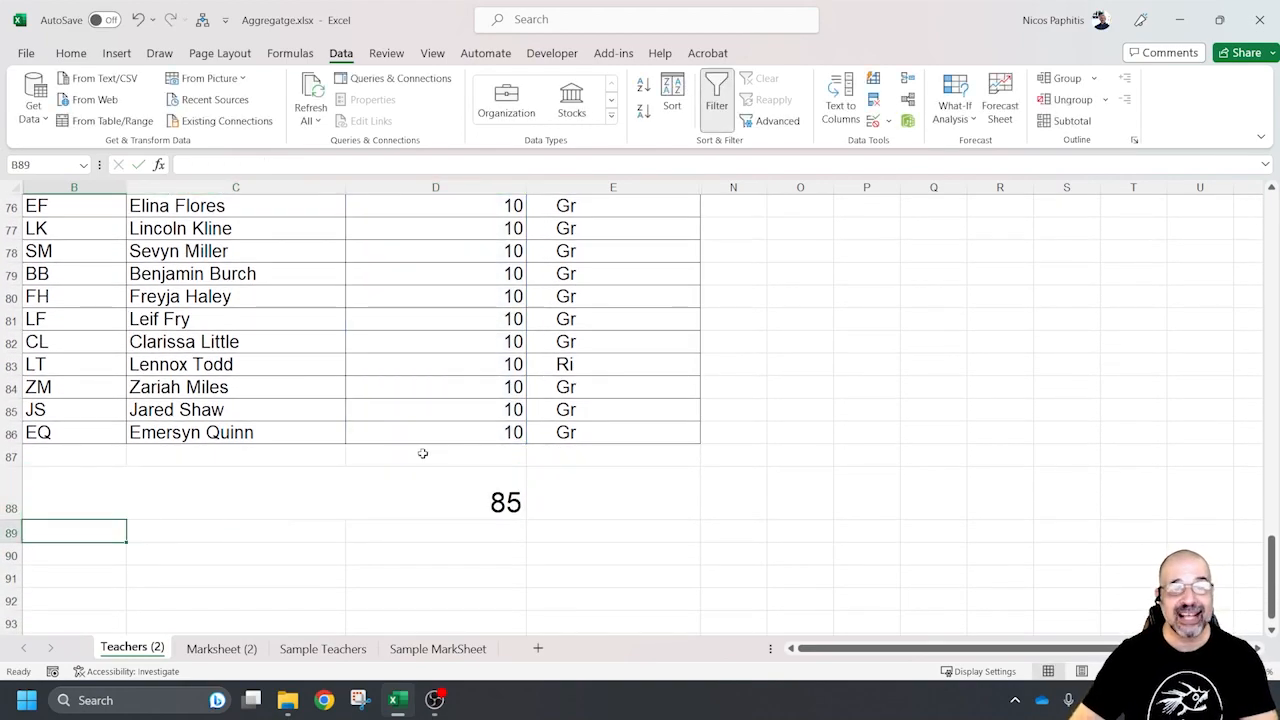
left_click(430, 490)
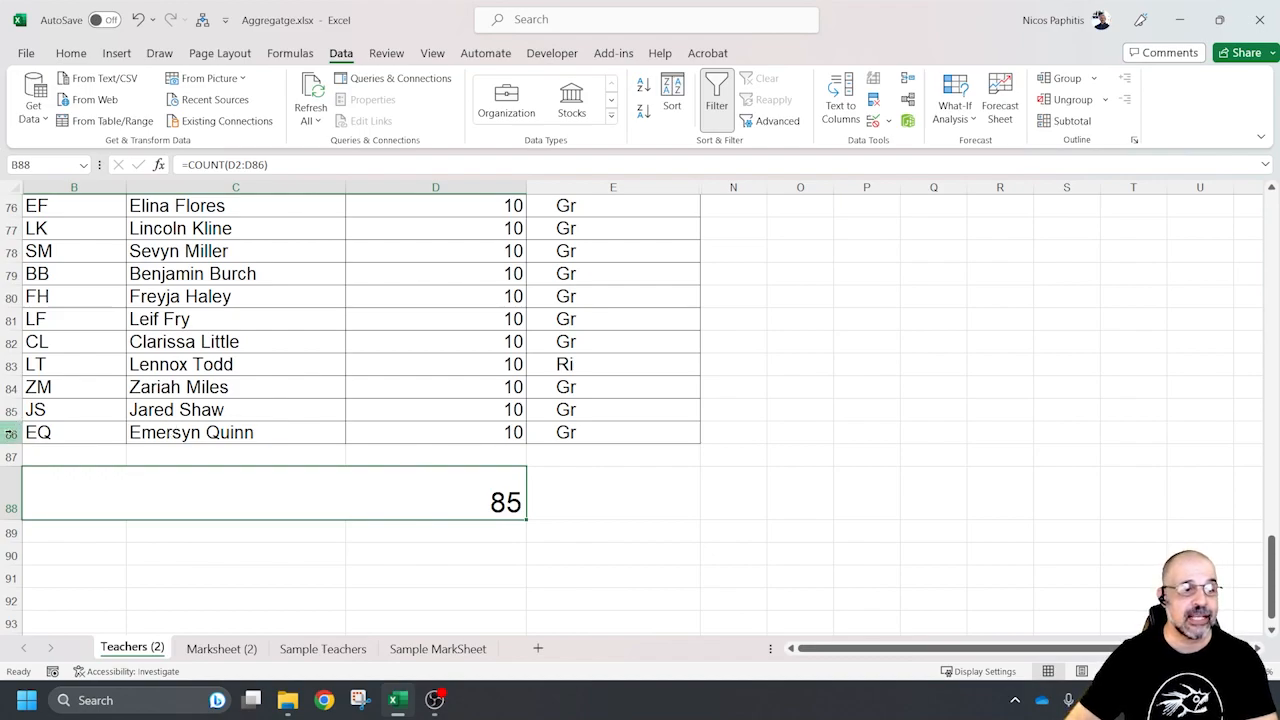
Filter the teacher list to show only department 3 in the Dept / Faculty column
scroll(423, 463, "up", 20)
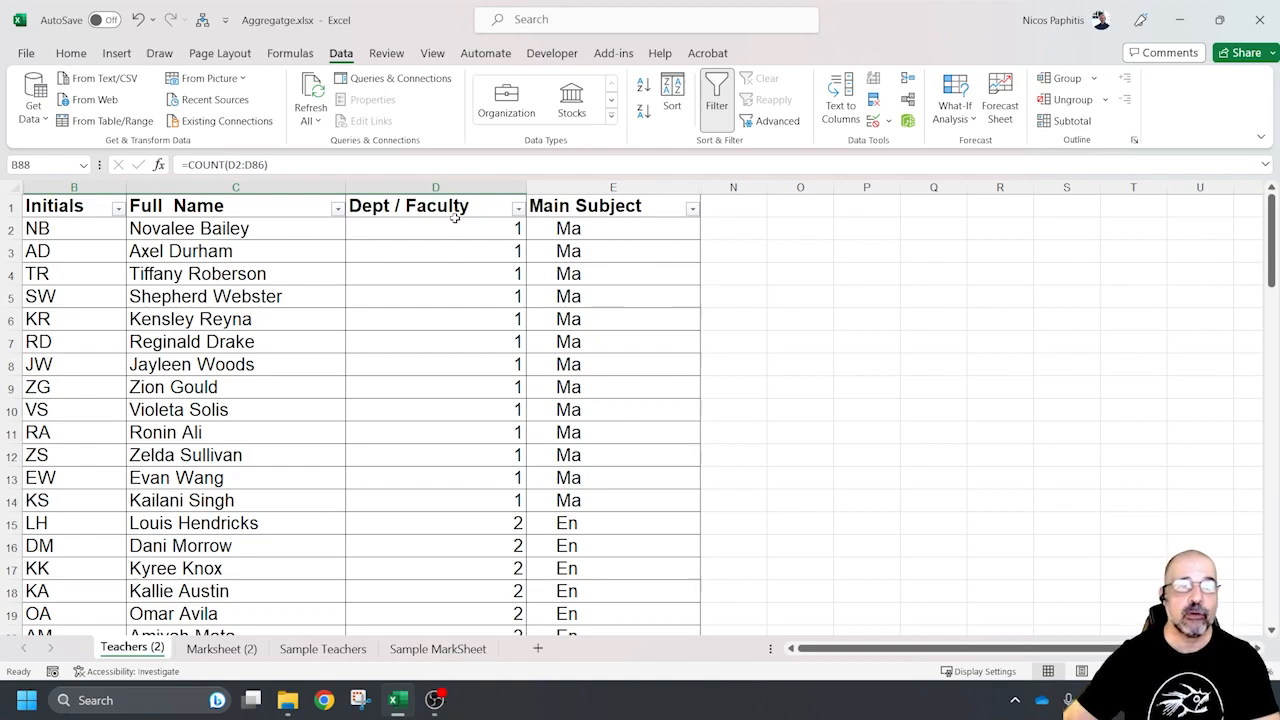
left_click(512, 206)
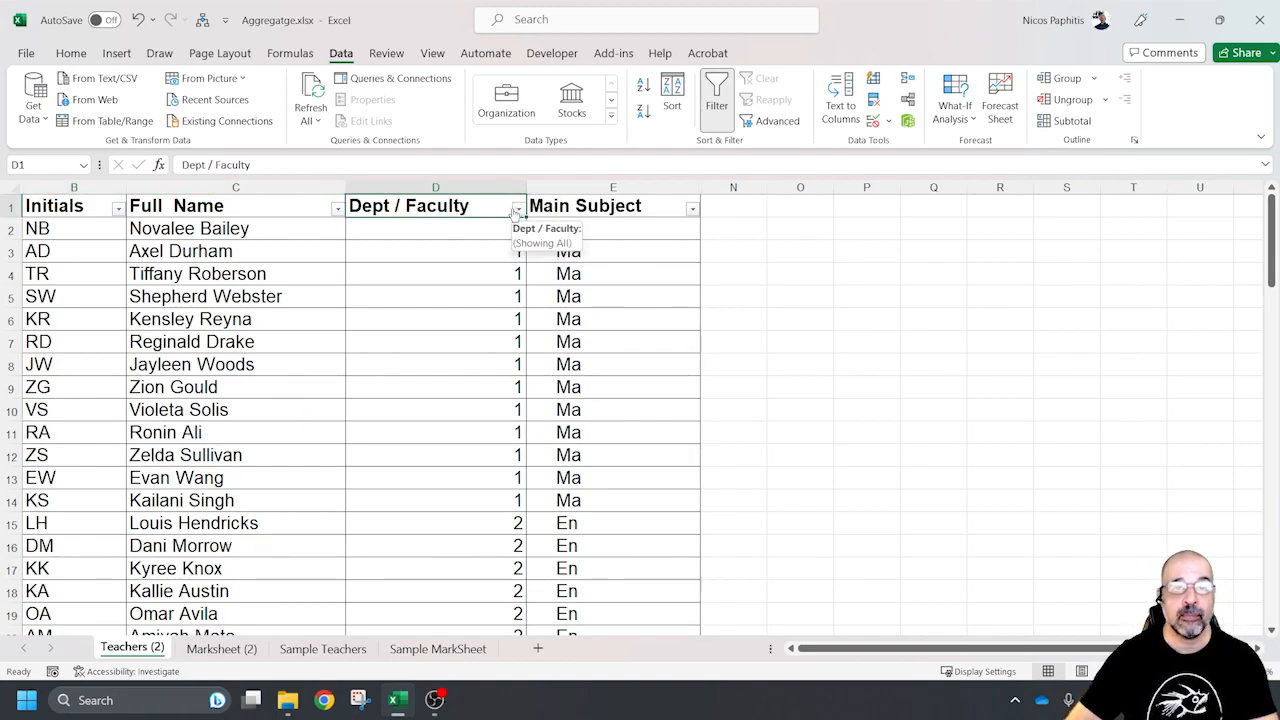
left_click(516, 209)
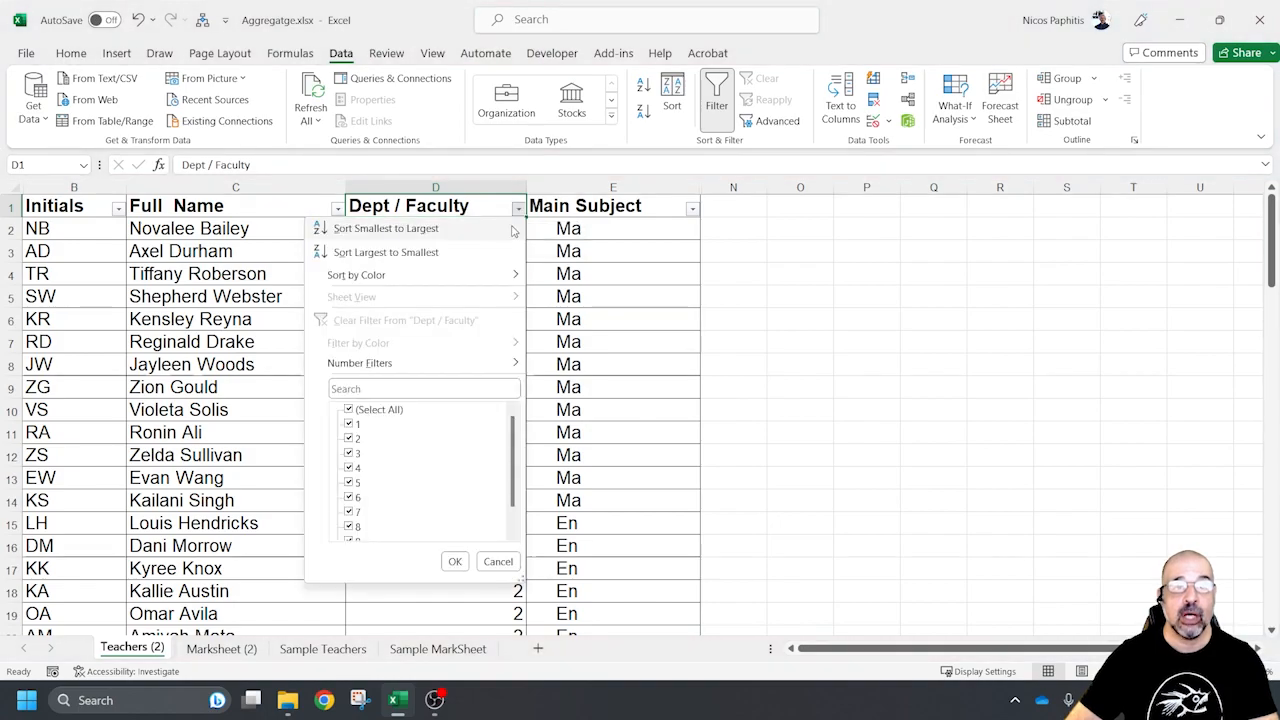
left_click(349, 410)
left_click(349, 453)
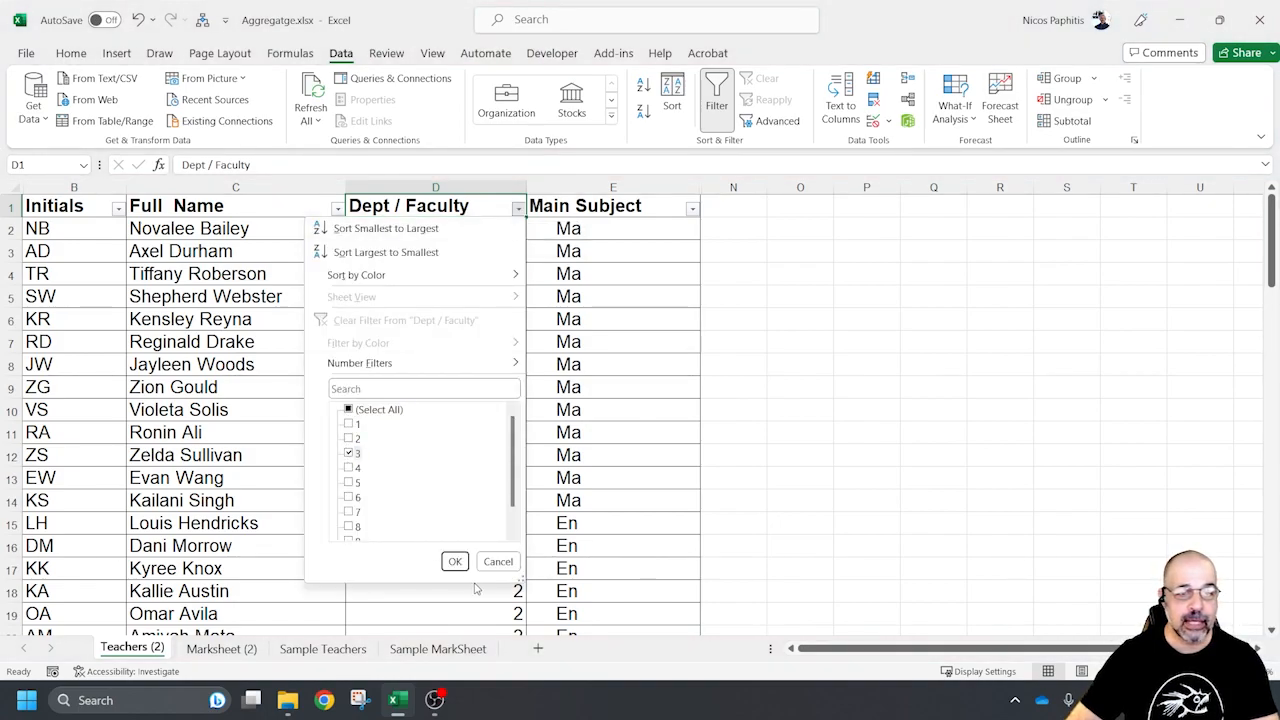
left_click(455, 561)
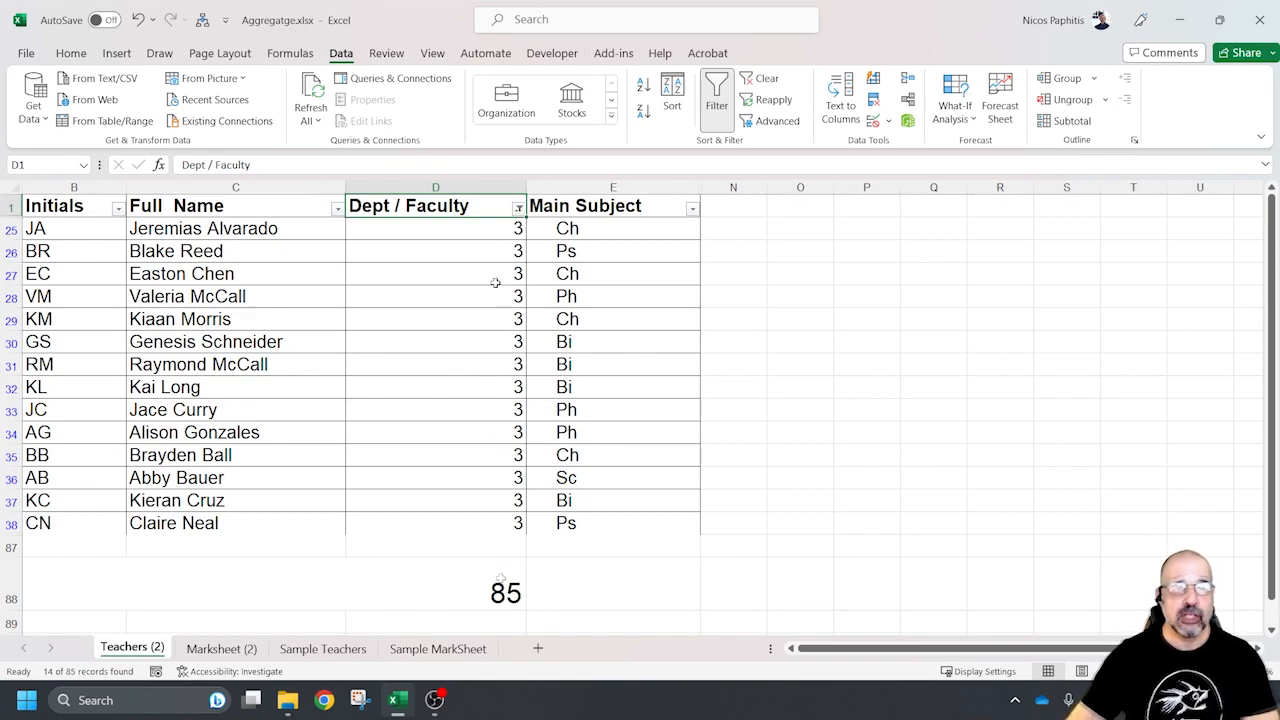
Show all departments again in the Dept / Faculty column
left_click(518, 208)
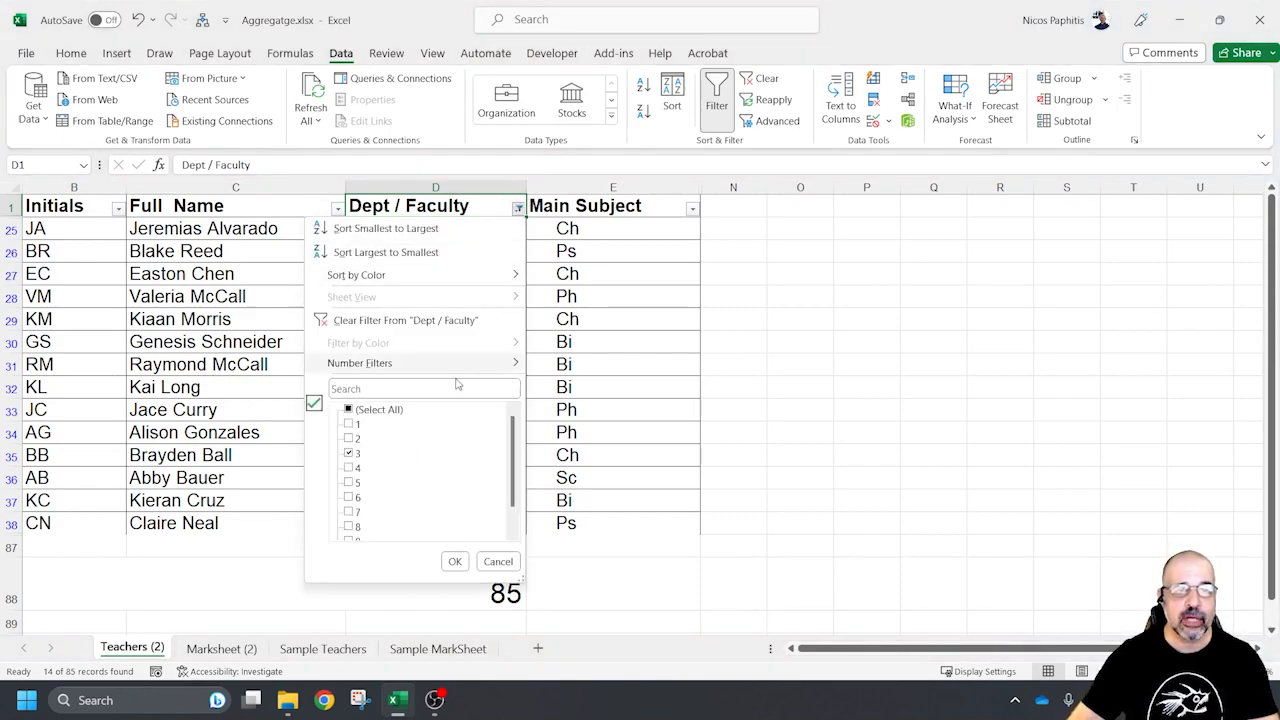
left_click(348, 410)
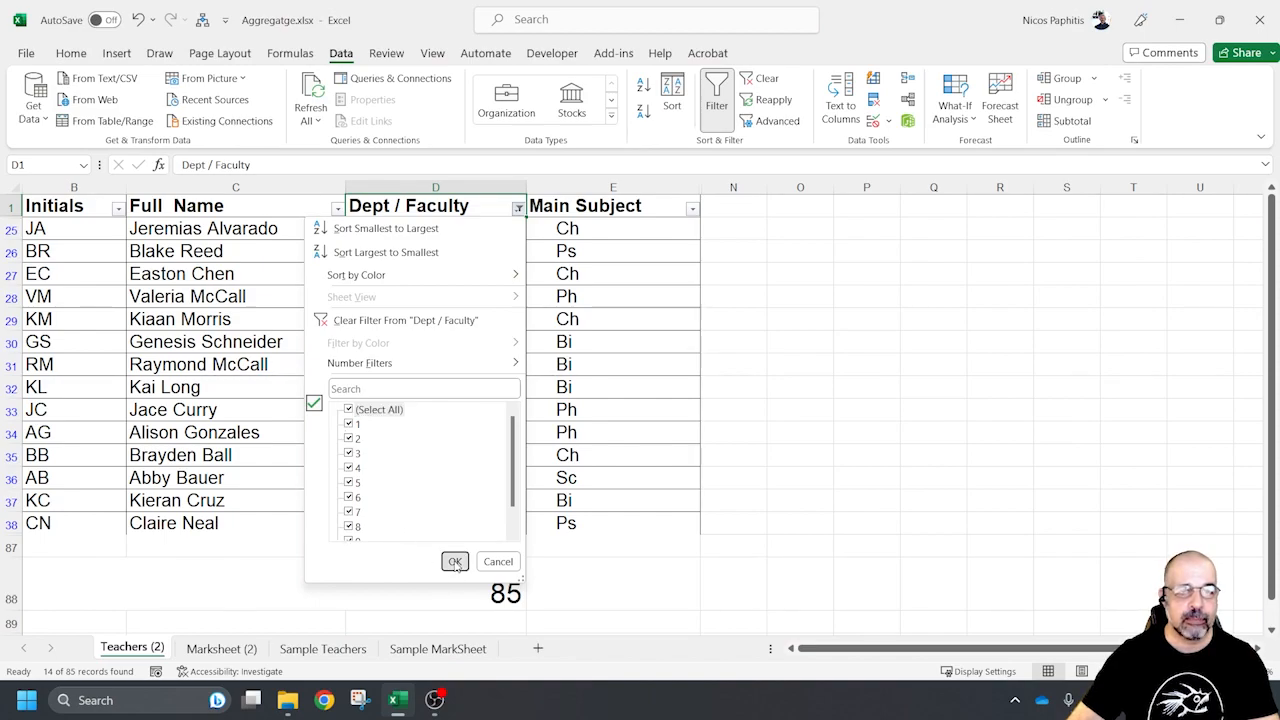
left_click(455, 561)
Filter the Main Subject column to Ch only, and undo that filter
left_click(693, 209)
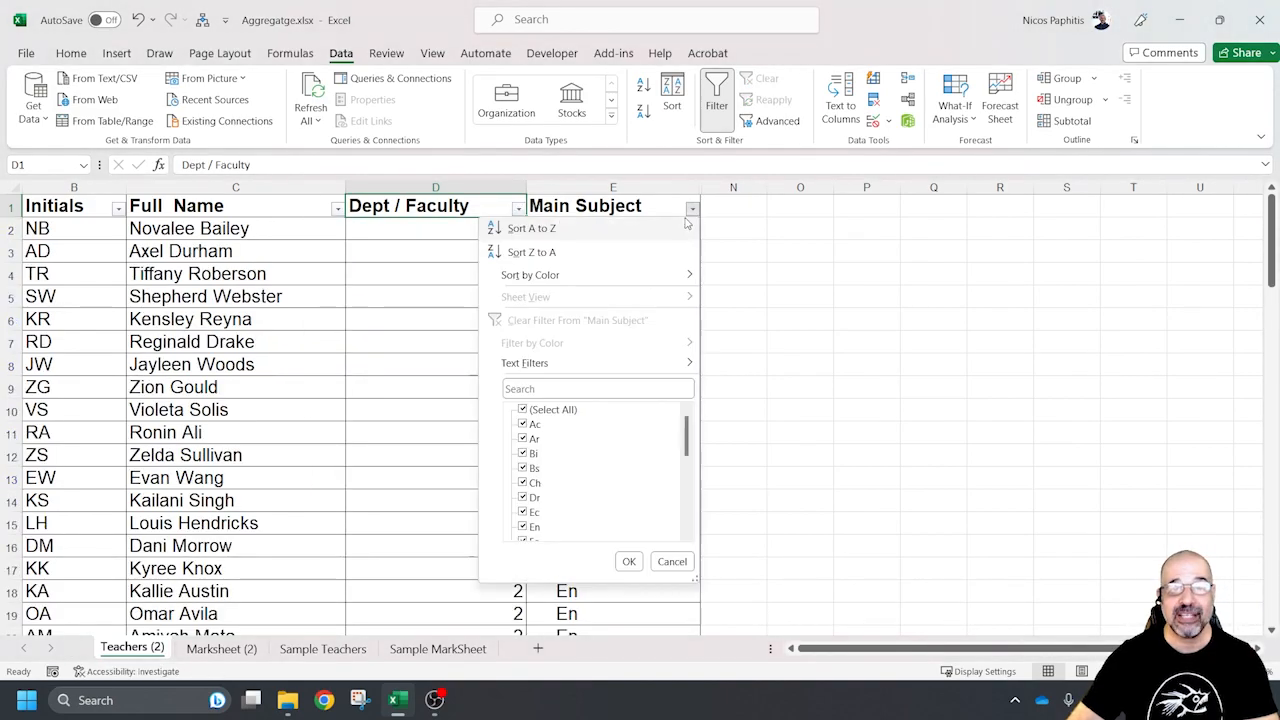
left_click(523, 410)
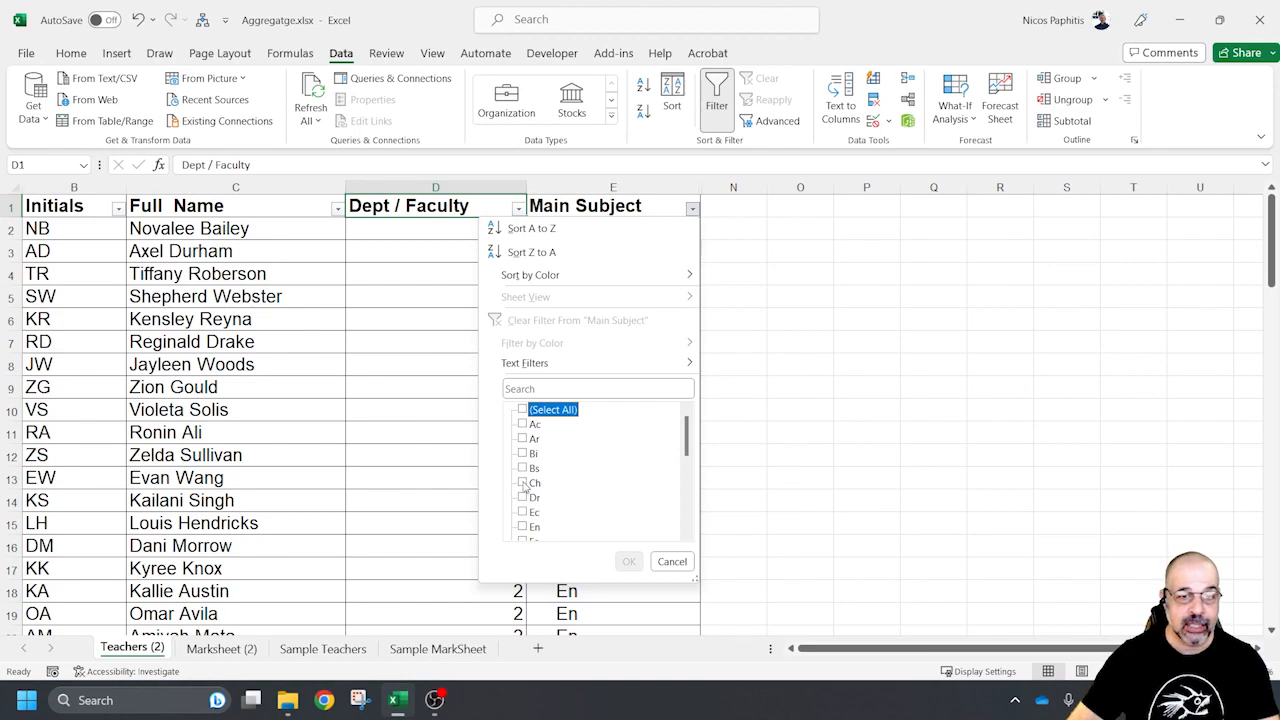
left_click(522, 483)
left_click(628, 561)
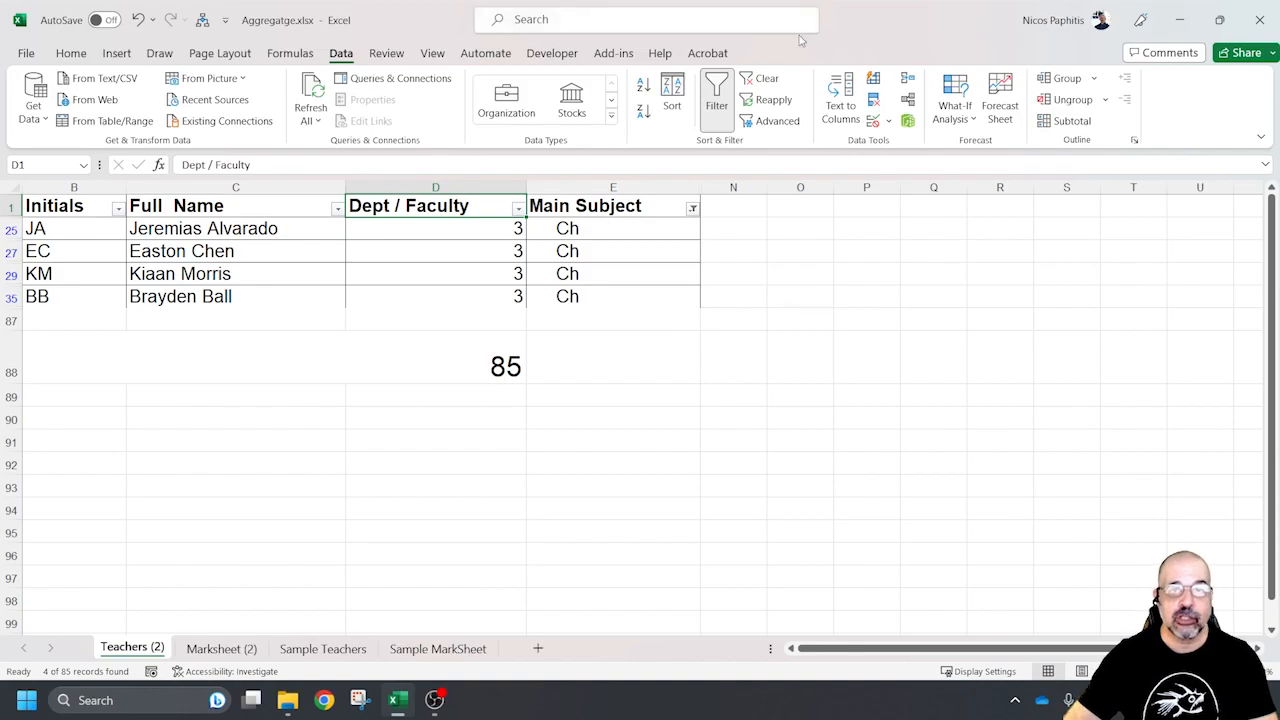
key("ctrl+z")
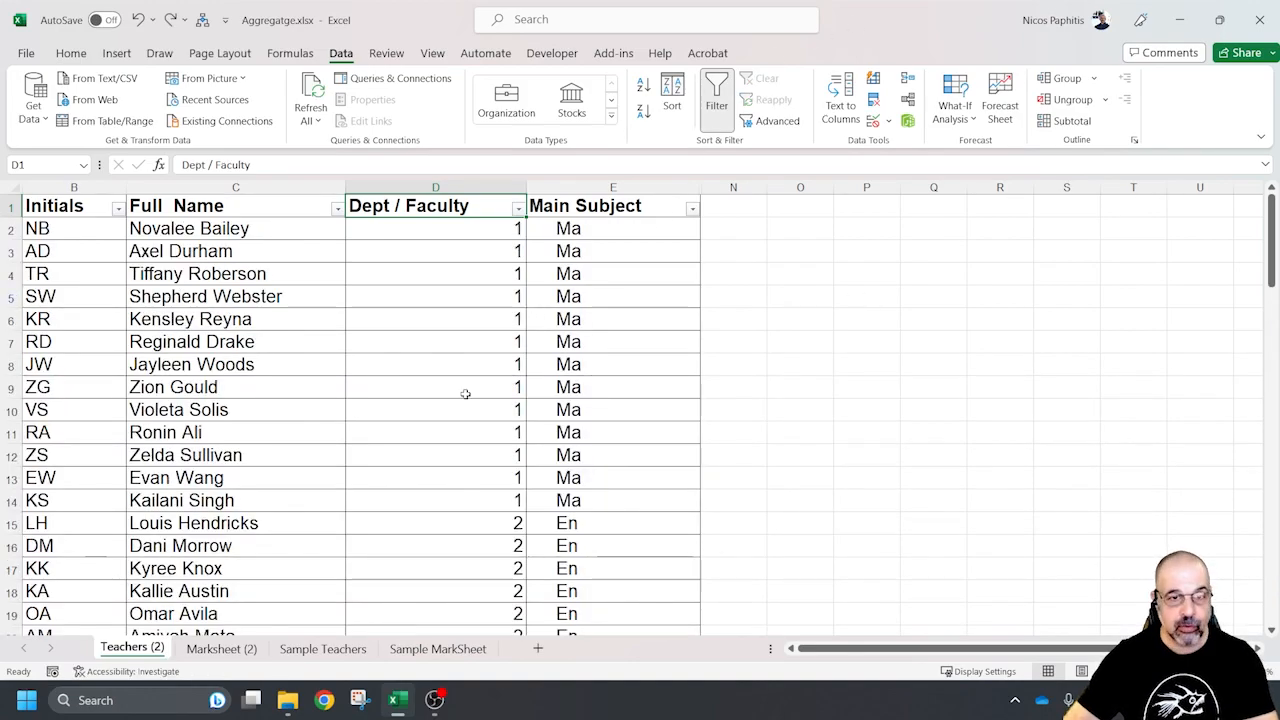
Open the Marksheet (2) sheet and examine the Assessed records and the Quiz records with their points and percentages
left_click(223, 650)
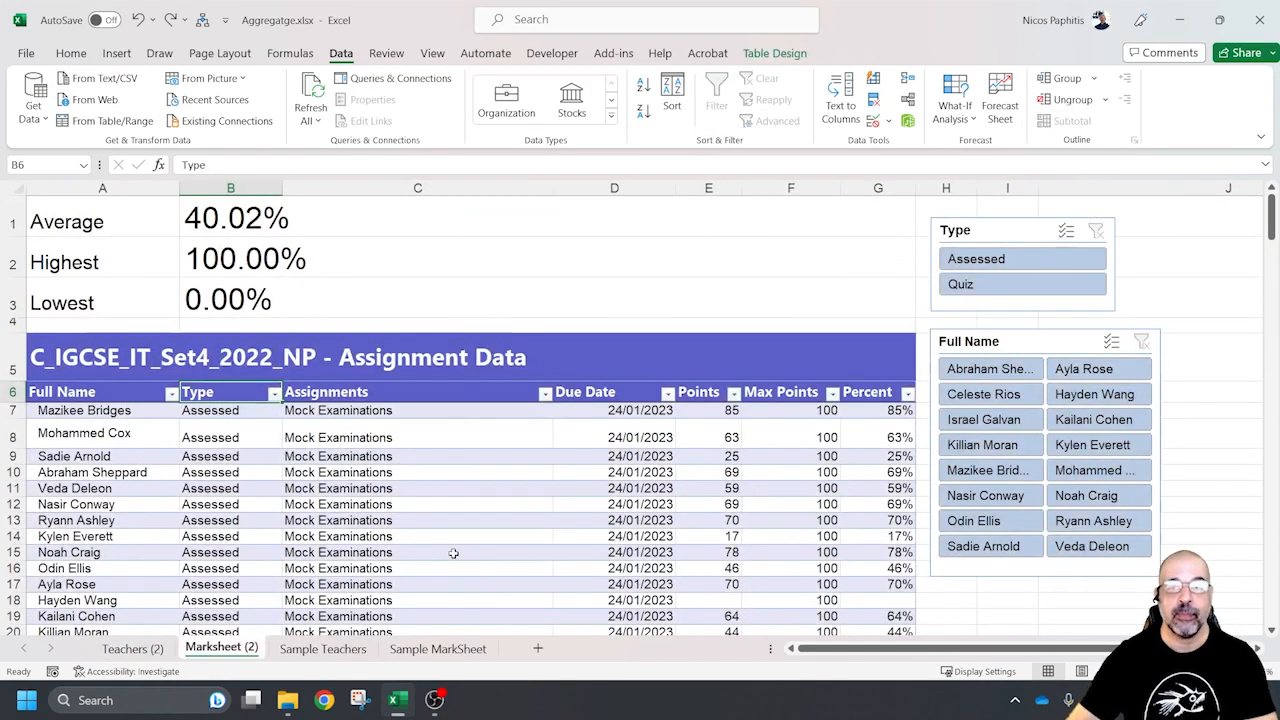
scroll(274, 278, "down", 2)
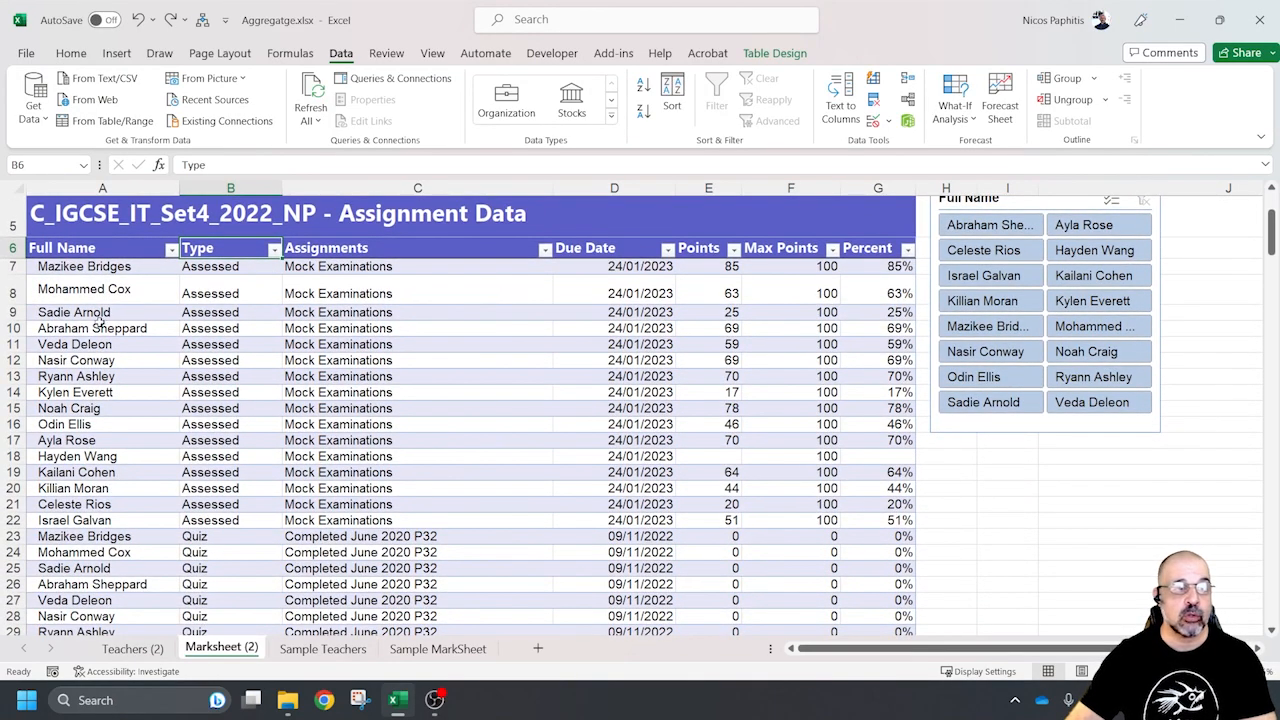
left_click_drag(228, 268, 236, 512)
scroll(250, 423, "down", 1)
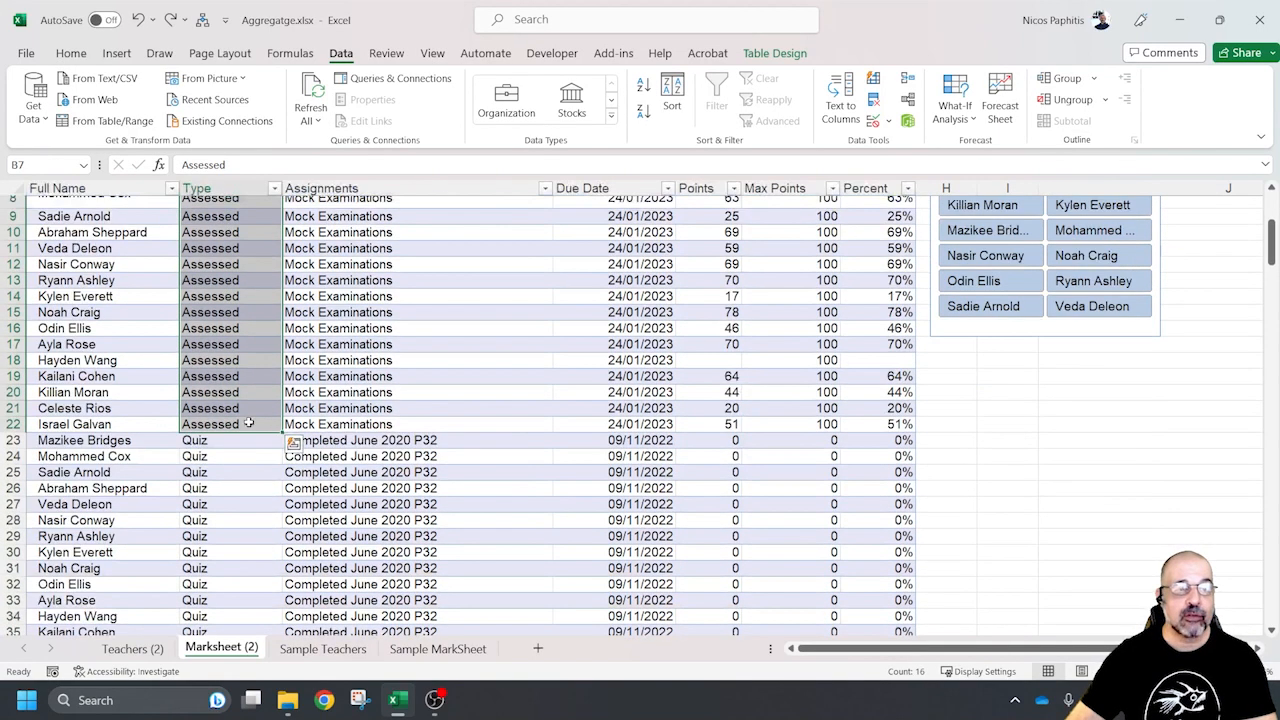
scroll(250, 423, "down", 3)
left_click_drag(218, 297, 697, 531)
left_click(718, 291)
left_click_drag(718, 291, 890, 540)
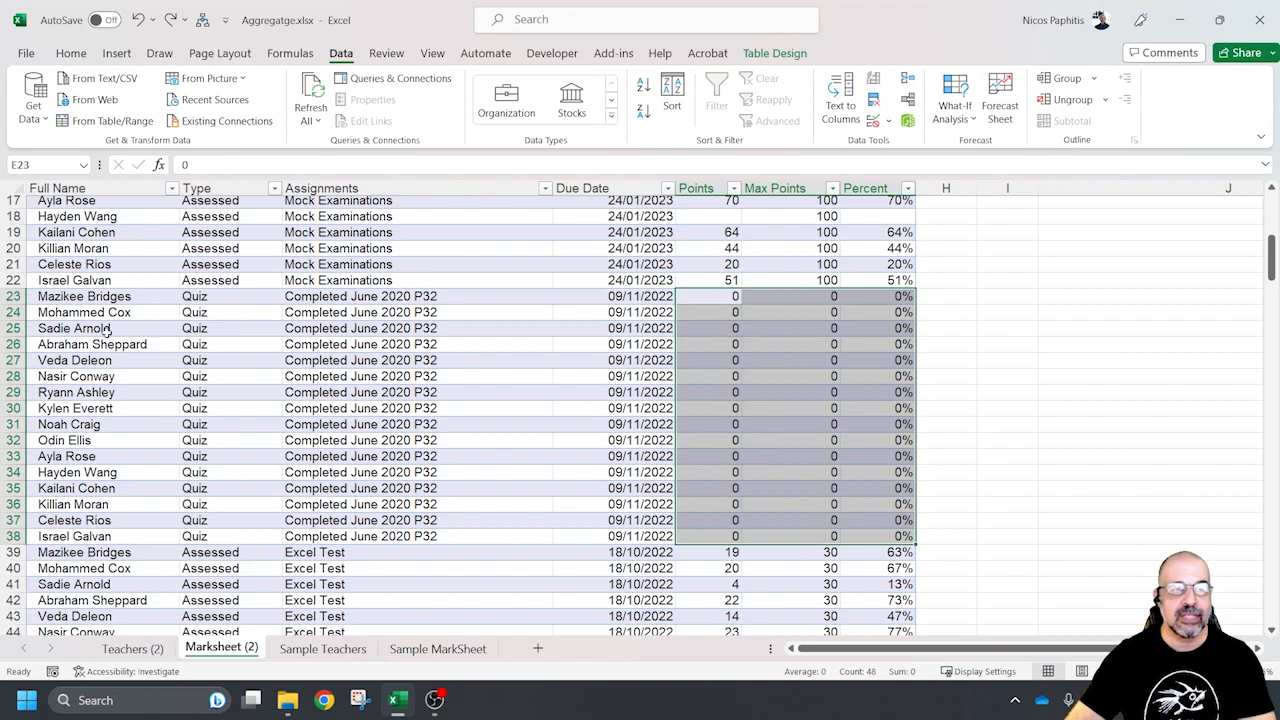
scroll(774, 352, "up", 6)
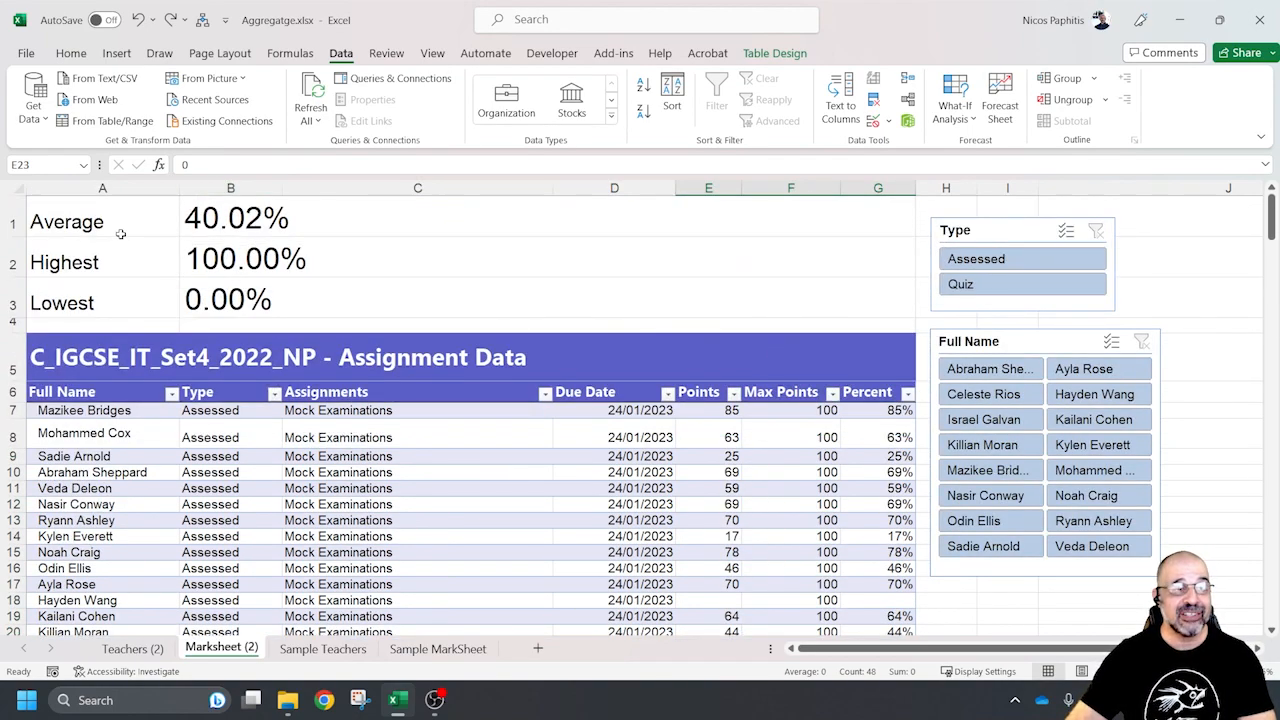
Inspect the AVERAGE formula in B1, comparing its Percent column range with the quiz percentages, and keep the formula as it is
left_click(255, 227)
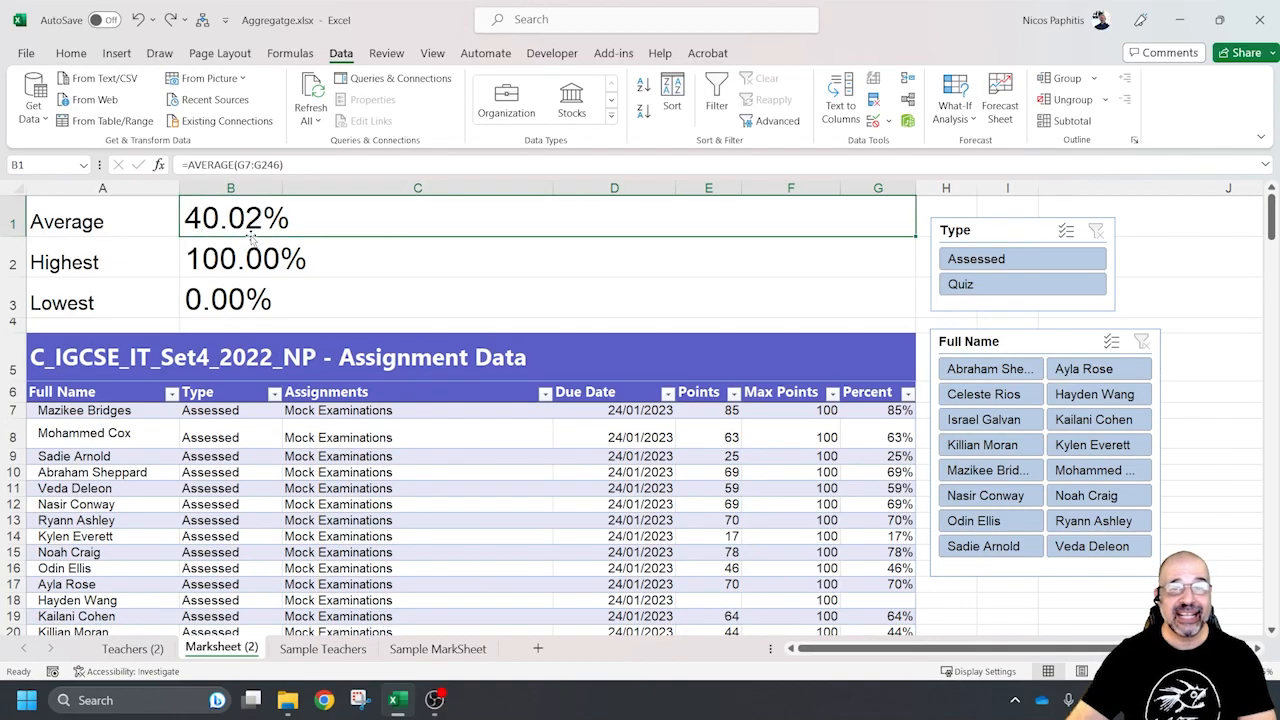
scroll(940, 410, "down", 5)
left_click_drag(876, 344, 877, 584)
scroll(462, 336, "up", 5)
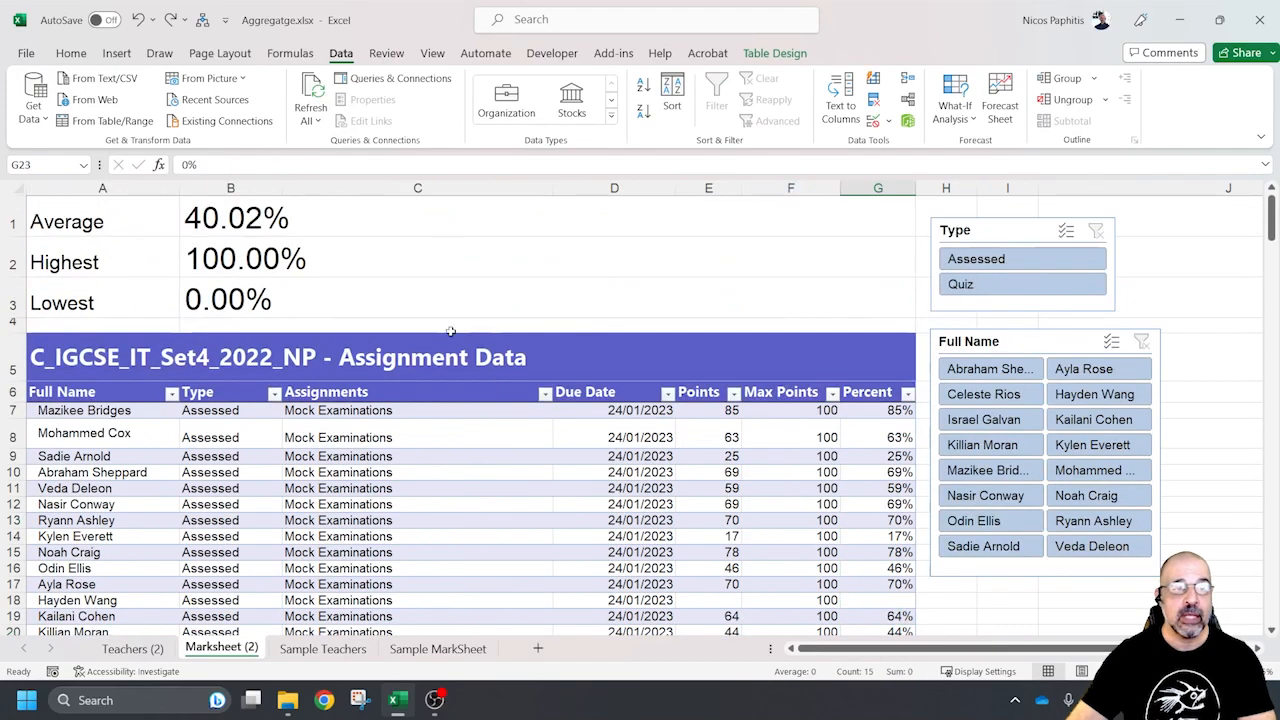
left_click(400, 218)
left_click(340, 164)
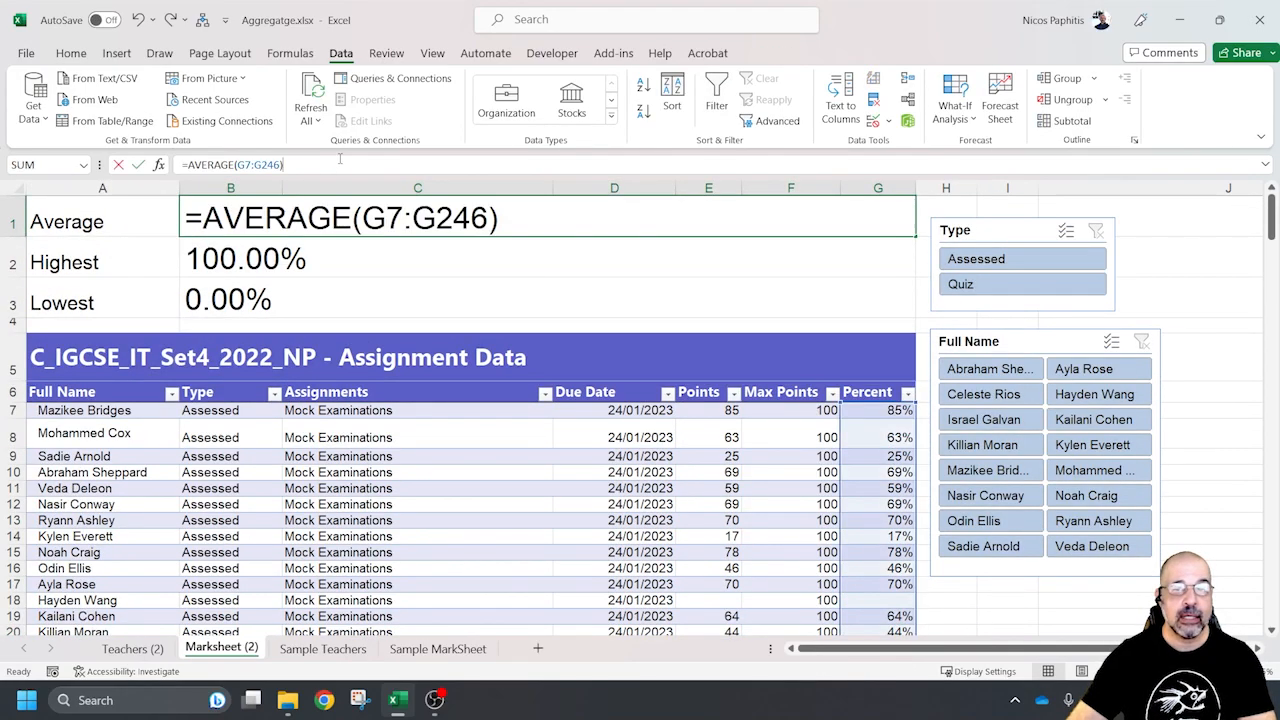
scroll(879, 370, "down", 13)
scroll(879, 370, "down", 20)
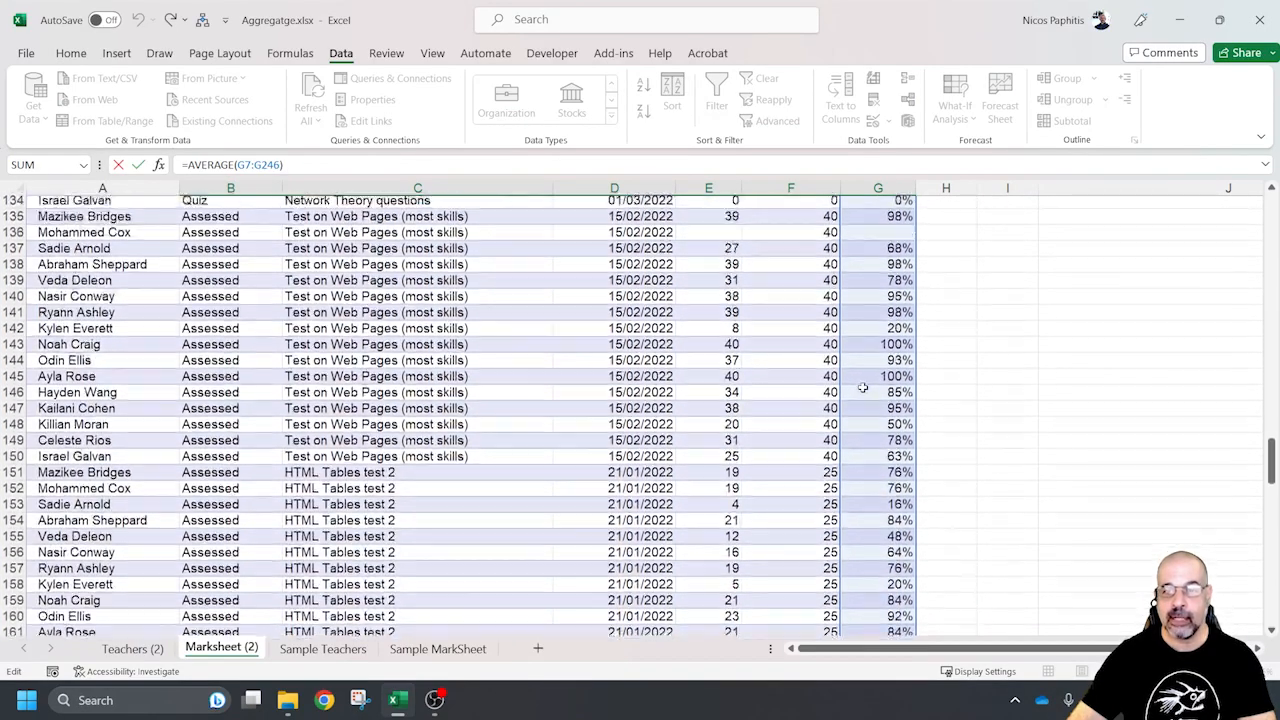
scroll(862, 388, "up", 20)
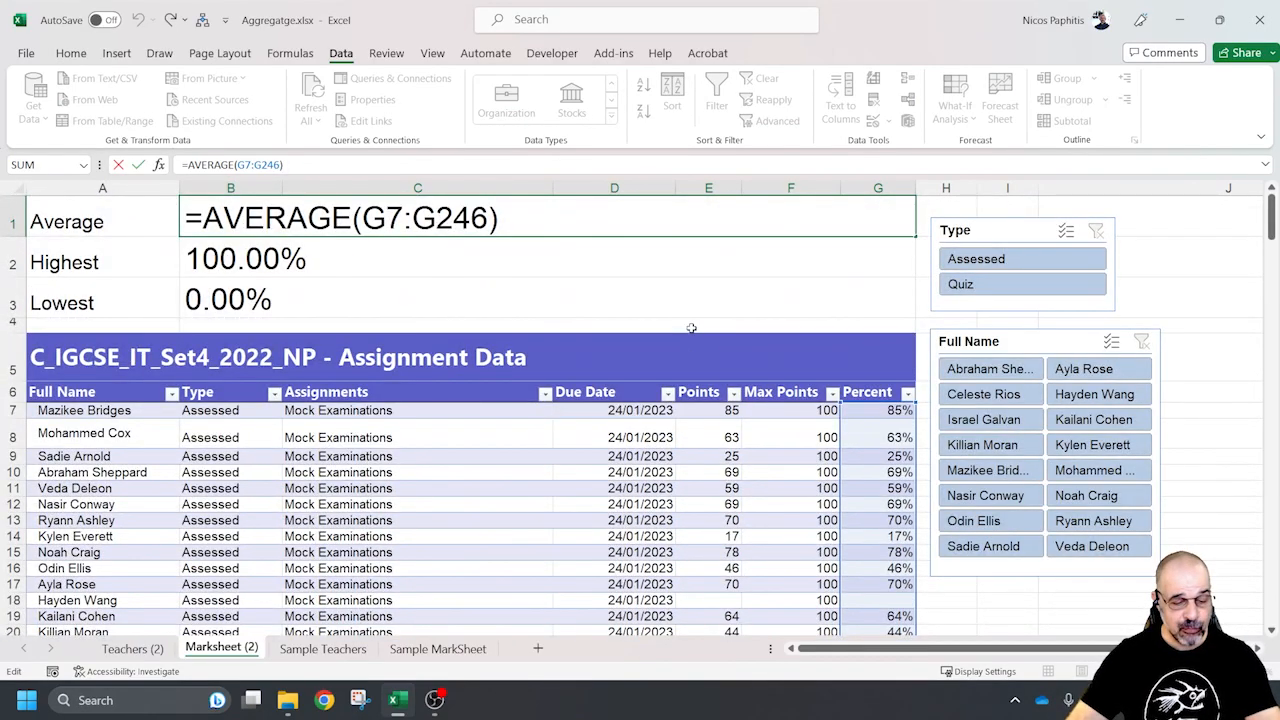
key("ctrl+Return")
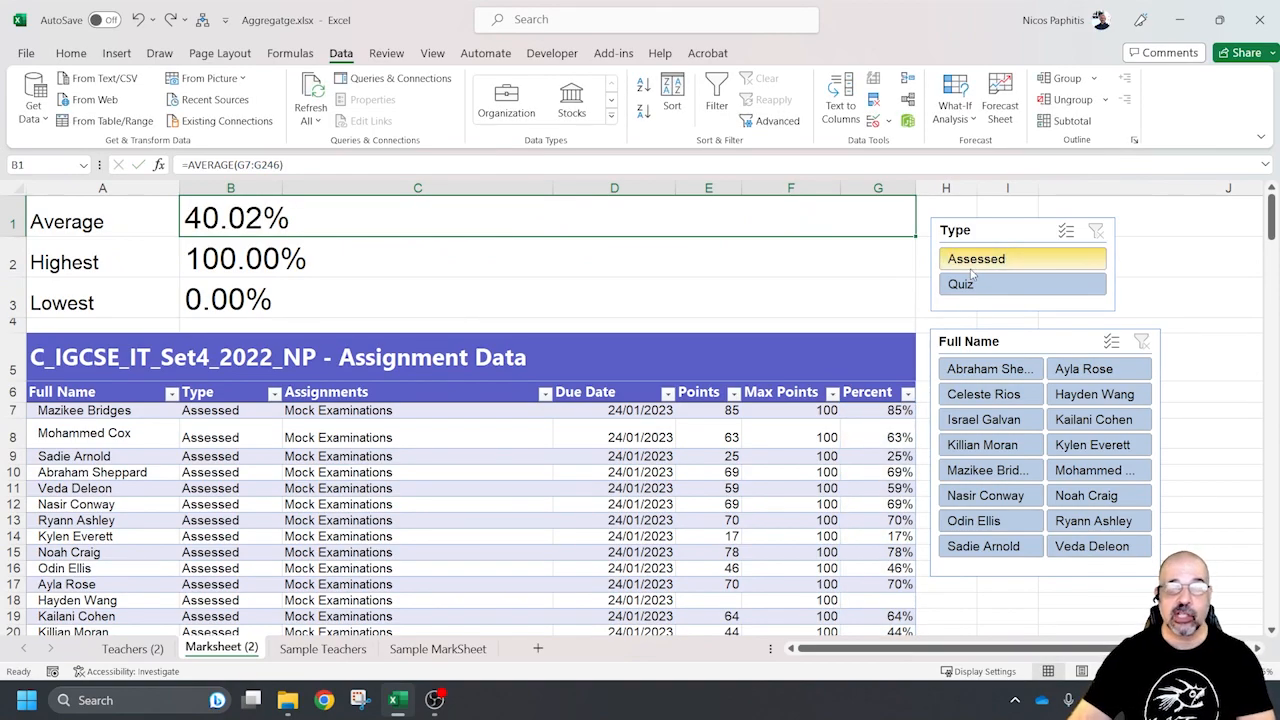
Filter the assignment table to Assessed records using the Type slicer
scroll(232, 444, "down", 2)
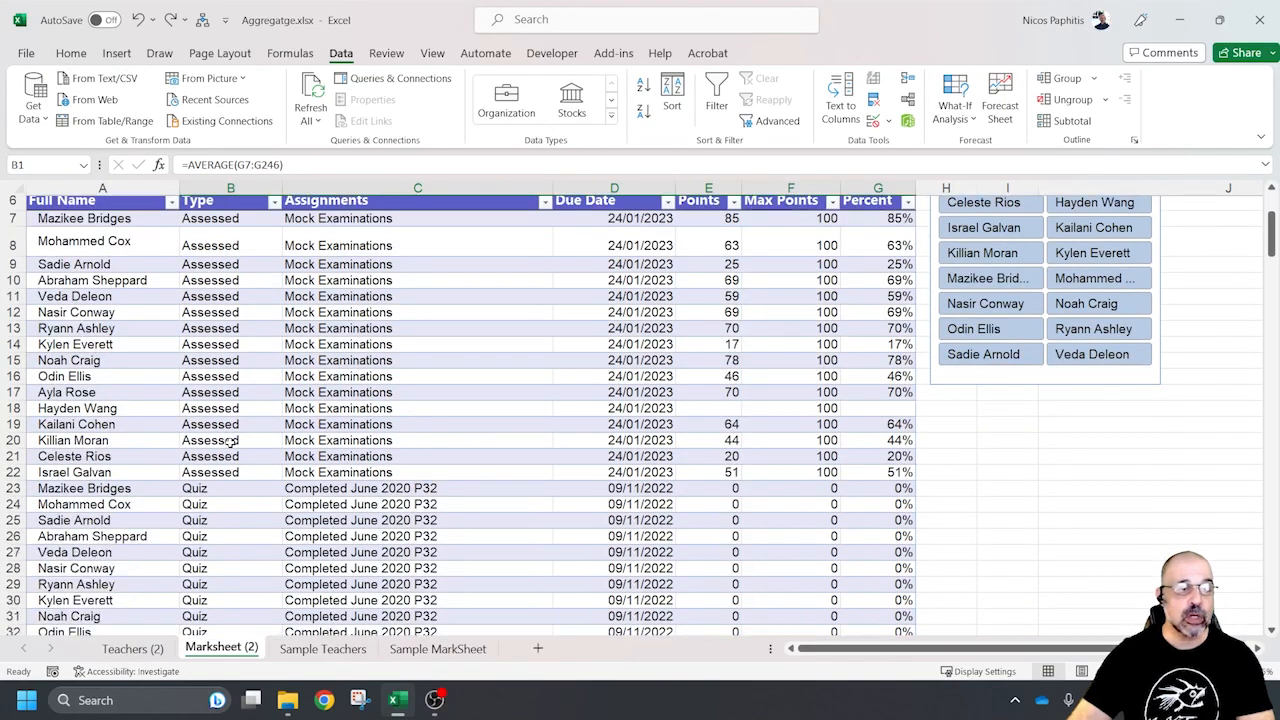
scroll(232, 444, "up", 2)
left_click(990, 259)
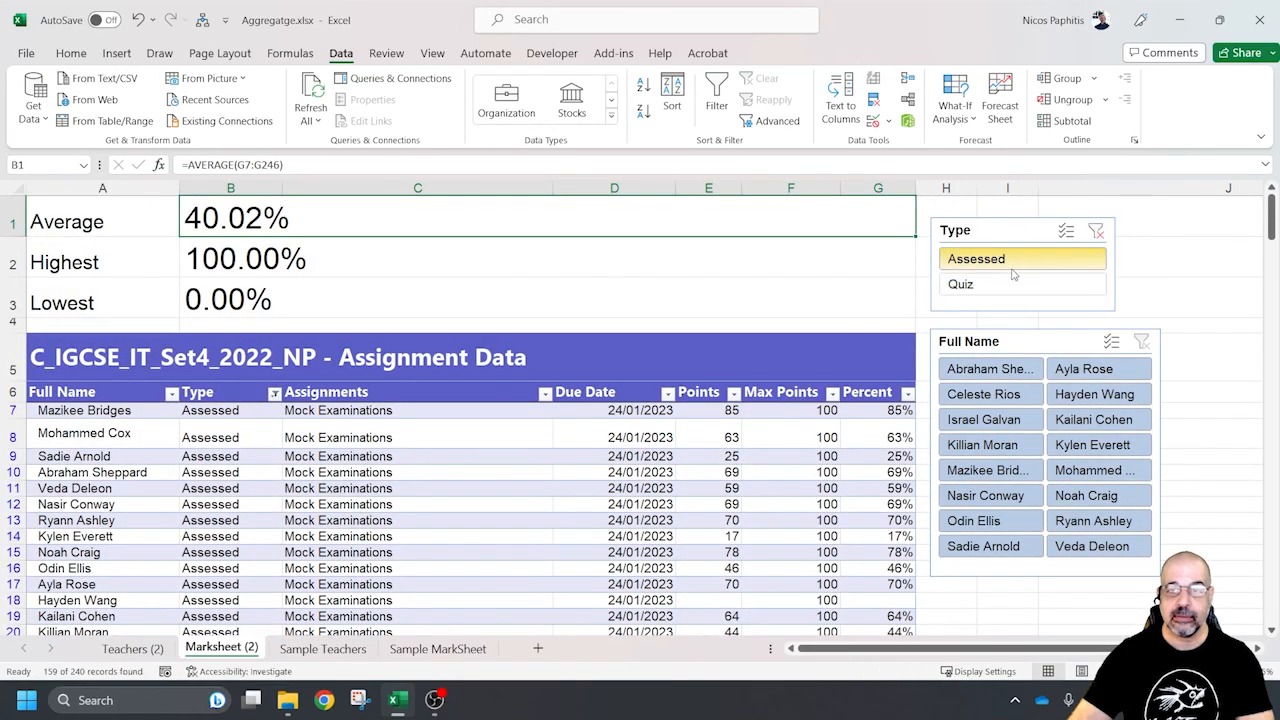
Examine the filtered Assessed records and their percentages against the Average, Highest and Lowest summary cells
scroll(448, 448, "down", 14)
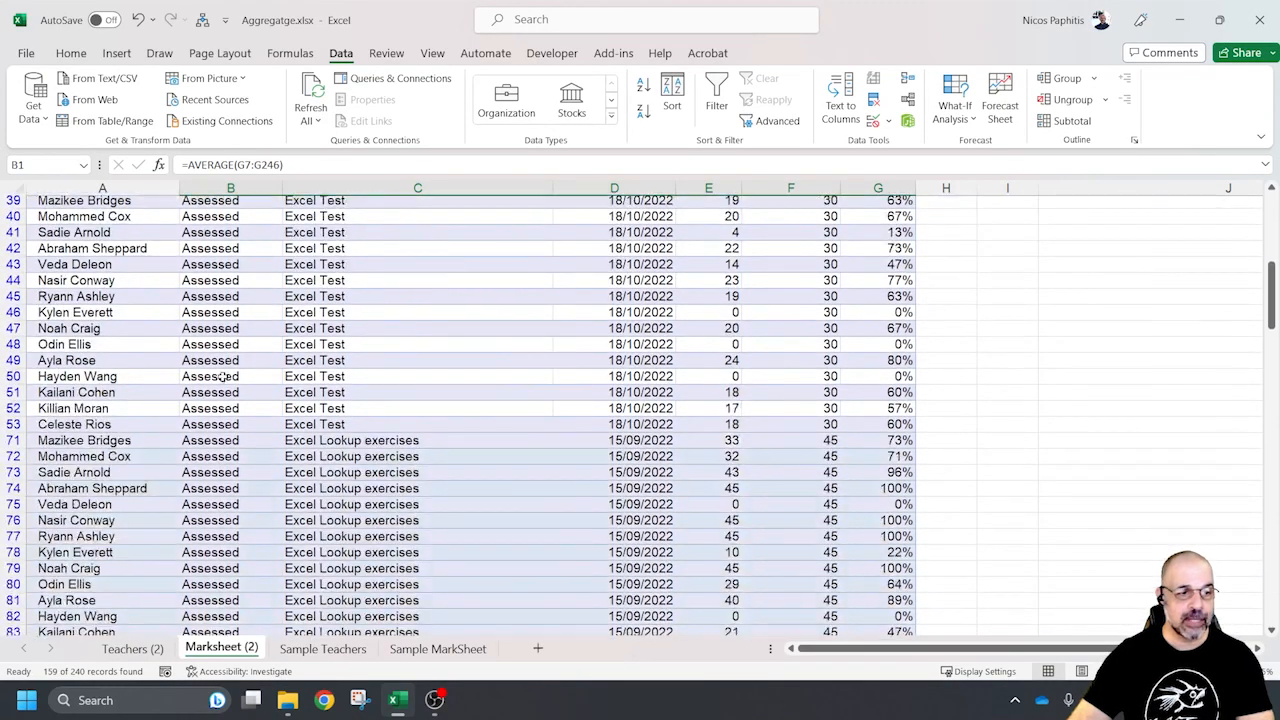
scroll(216, 409, "down", 5)
scroll(230, 300, "up", 20)
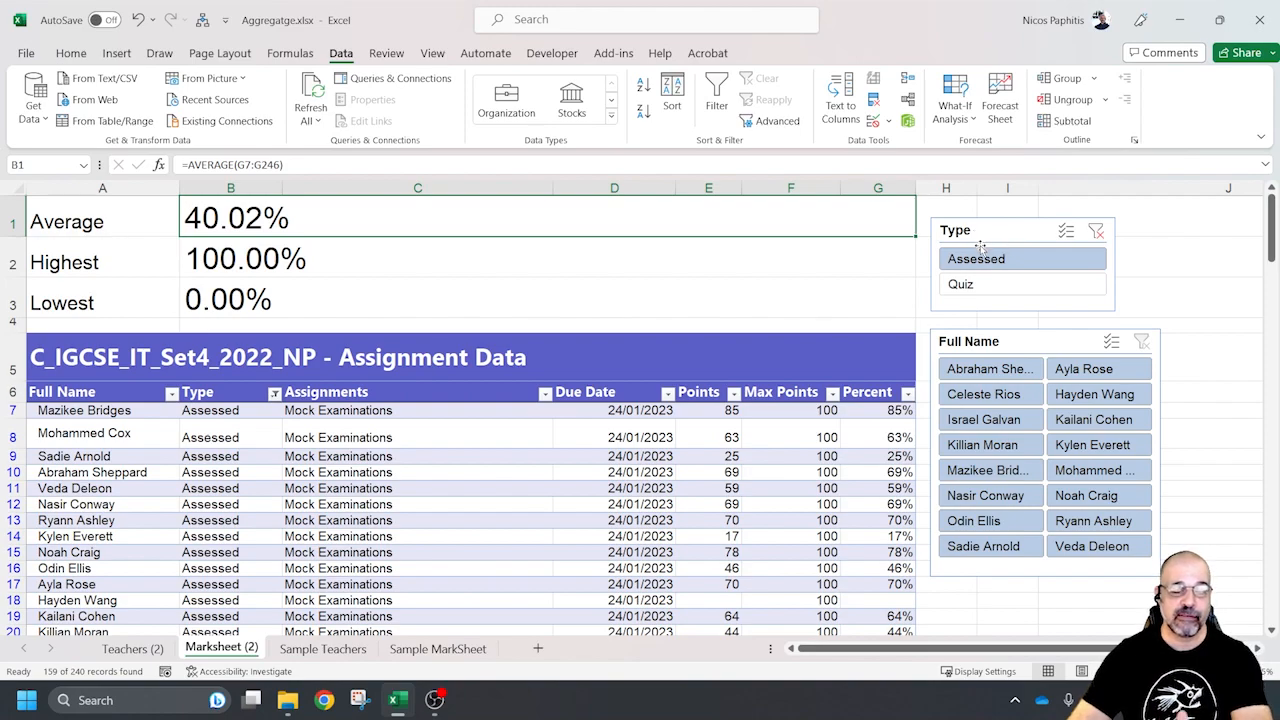
left_click_drag(166, 299, 180, 312)
left_click_drag(1150, 300, 1140, 258)
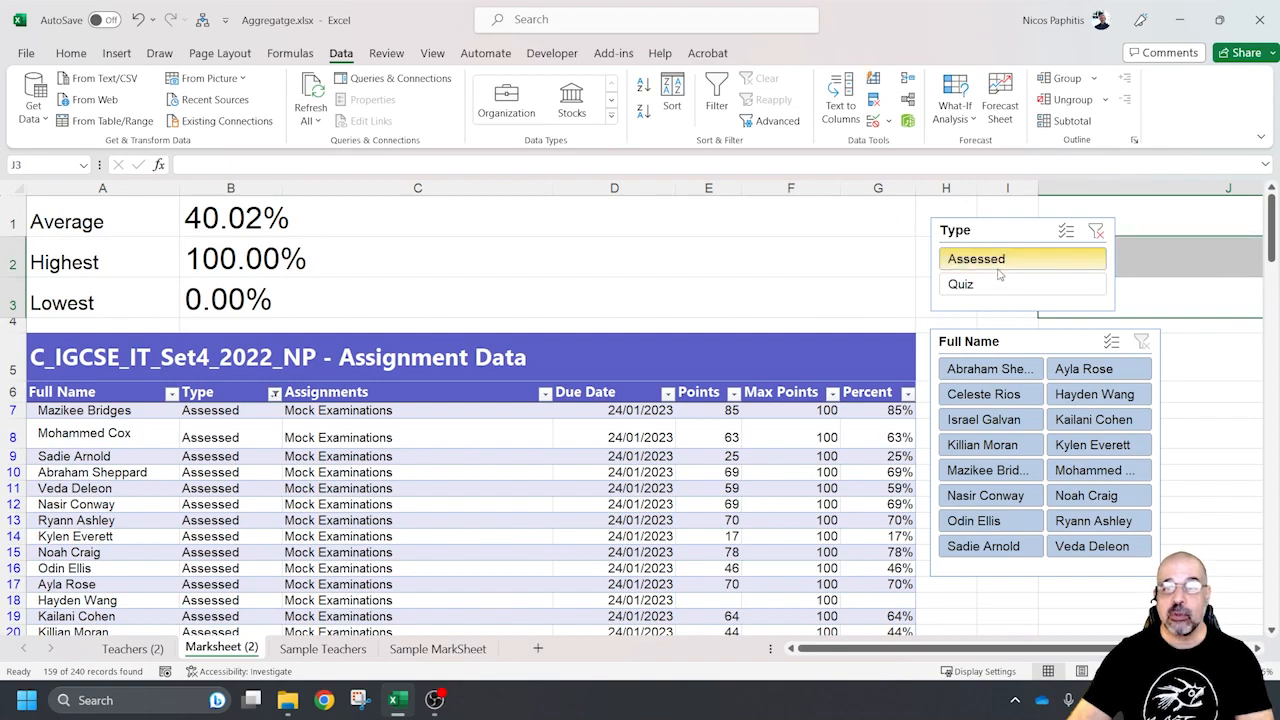
Filter the assignment table to the first student in the Full Name slicer, and clear both the Type and Full Name filters
left_click(988, 369)
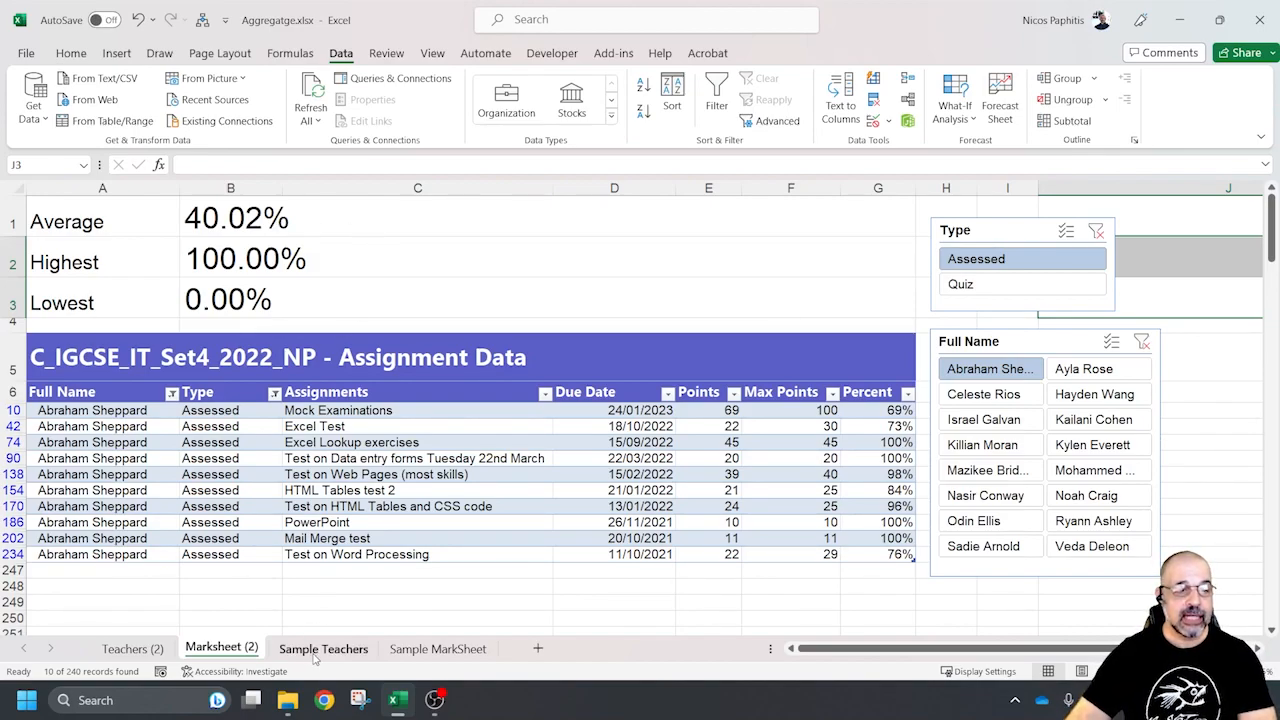
left_click(1096, 231)
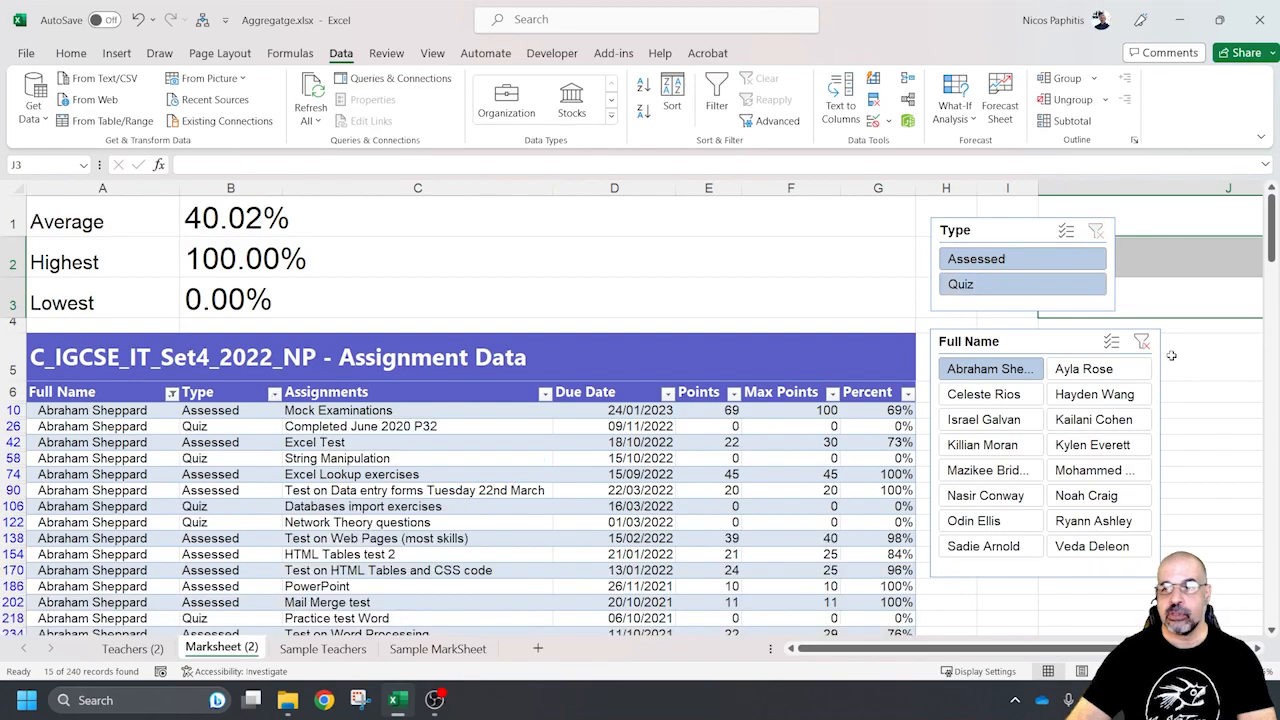
left_click(1141, 343)
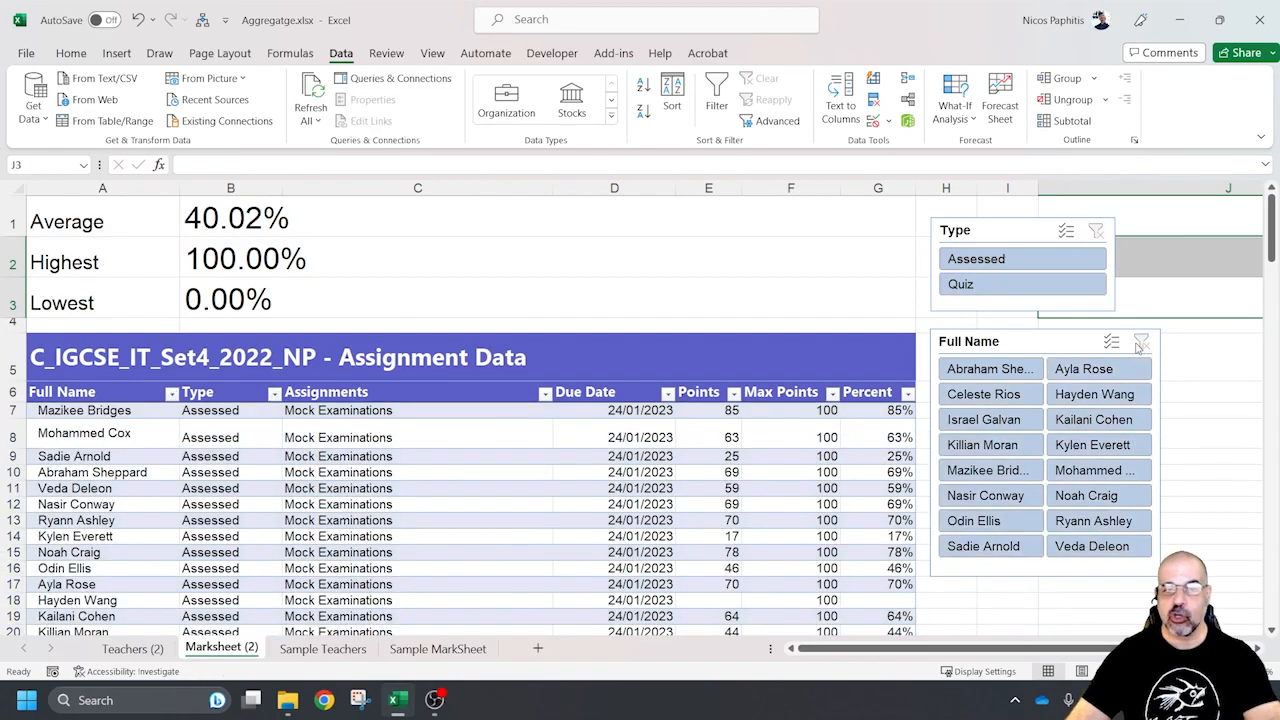
Open the Sample Teachers sheet and check the total below the Dept / Faculty column
left_click(320, 649)
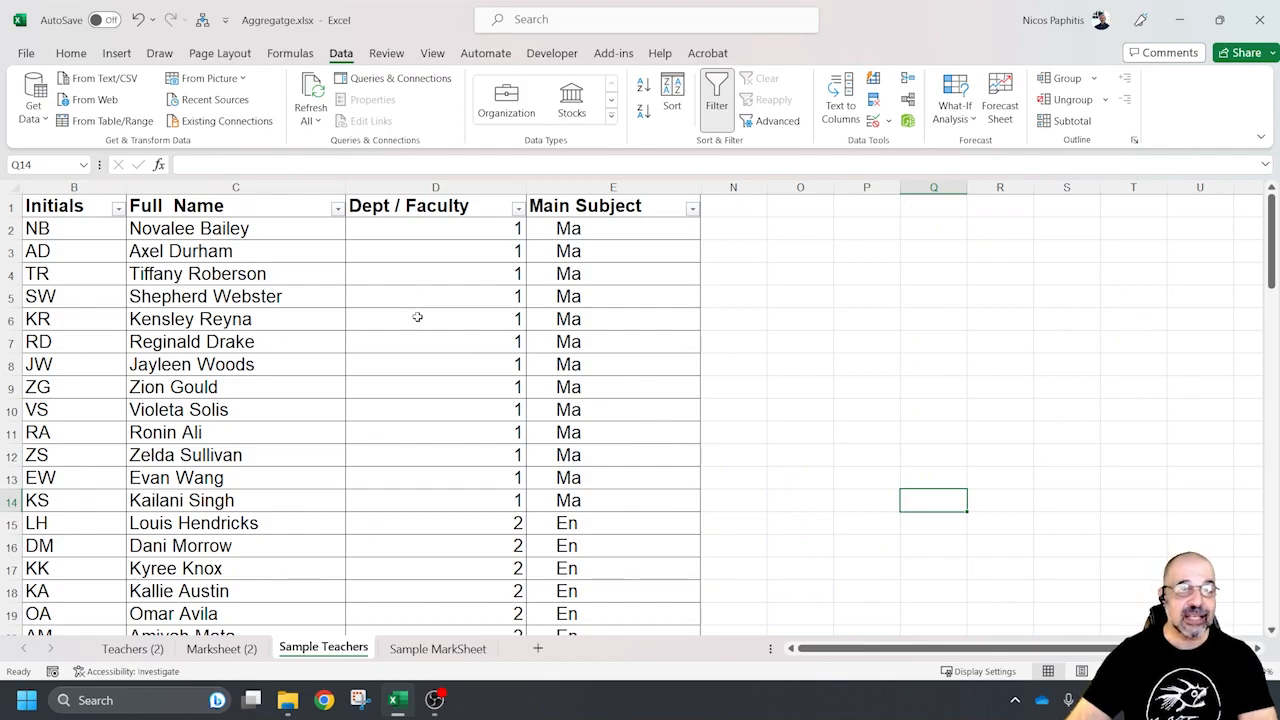
scroll(417, 317, "down", 20)
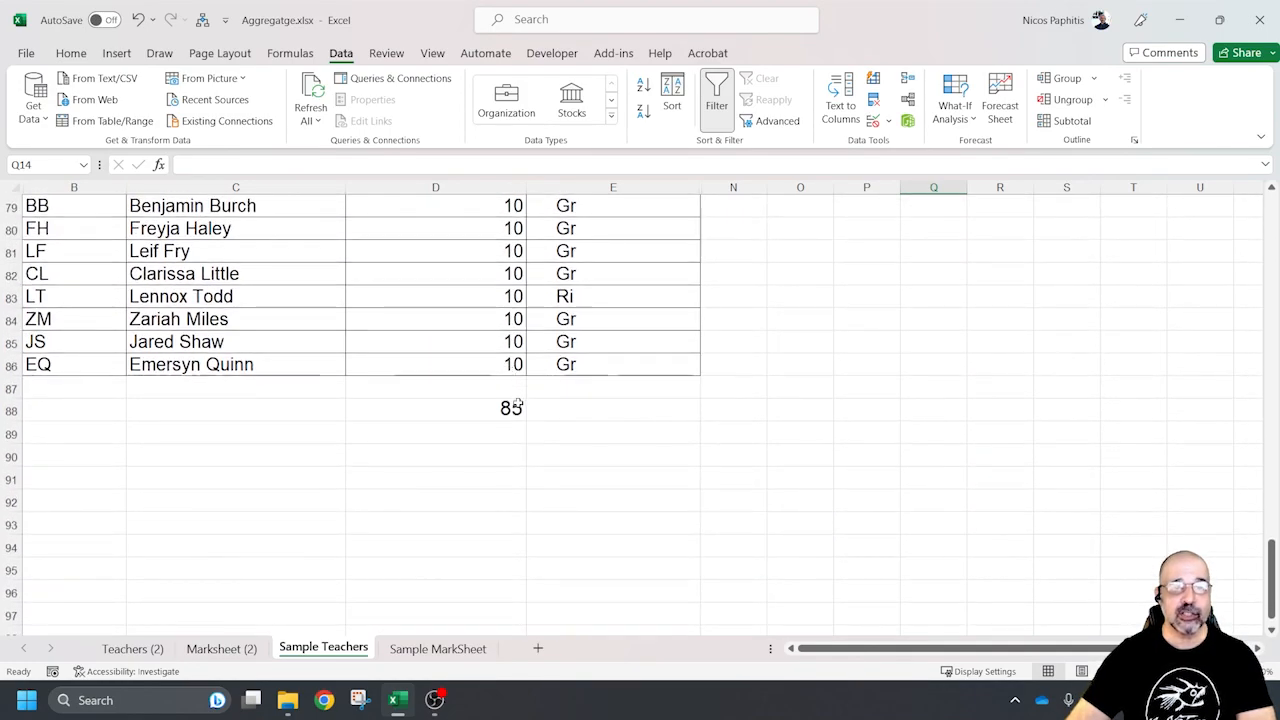
scroll(517, 398, "up", 20)
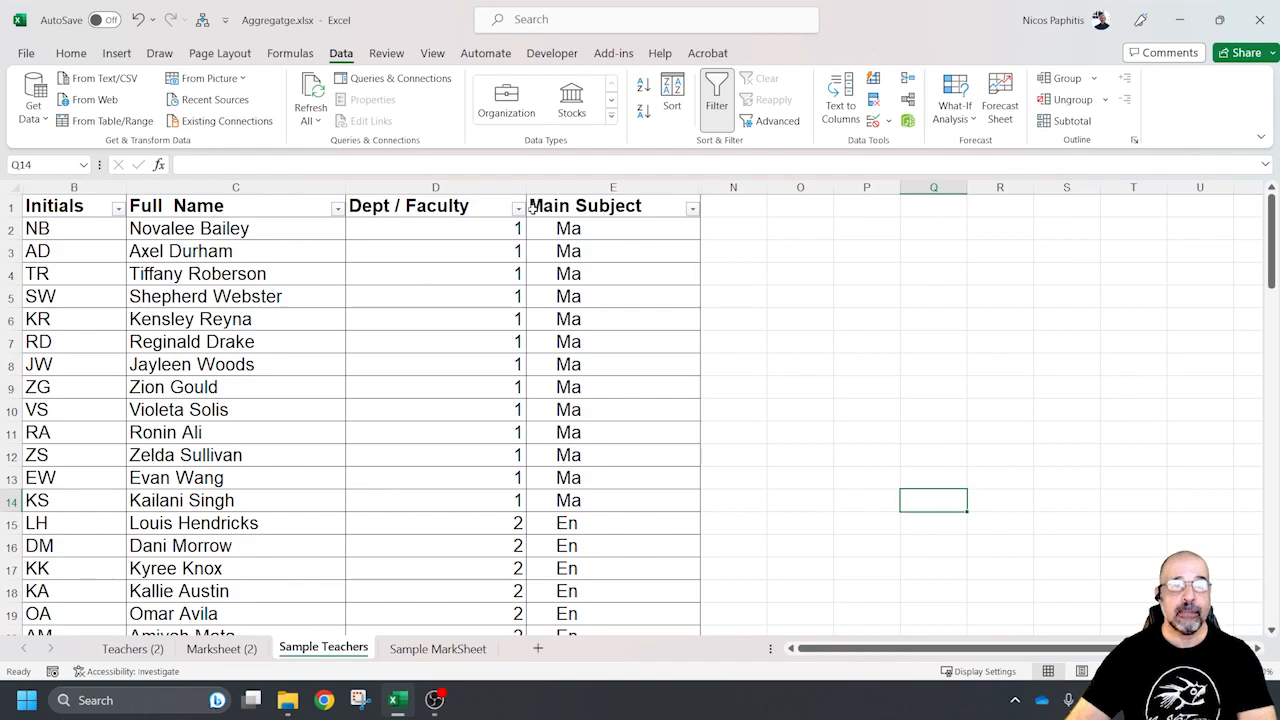
Filter the Dept / Faculty column to department 4 only
left_click(518, 208)
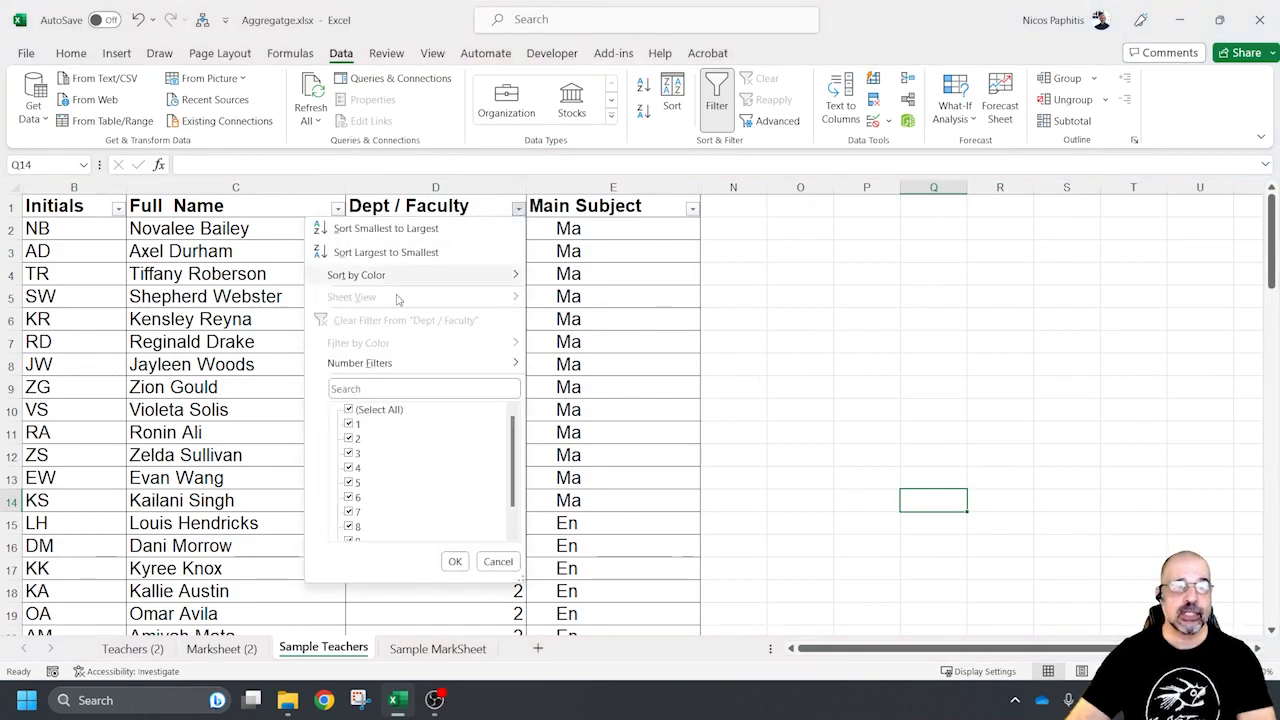
left_click(348, 410)
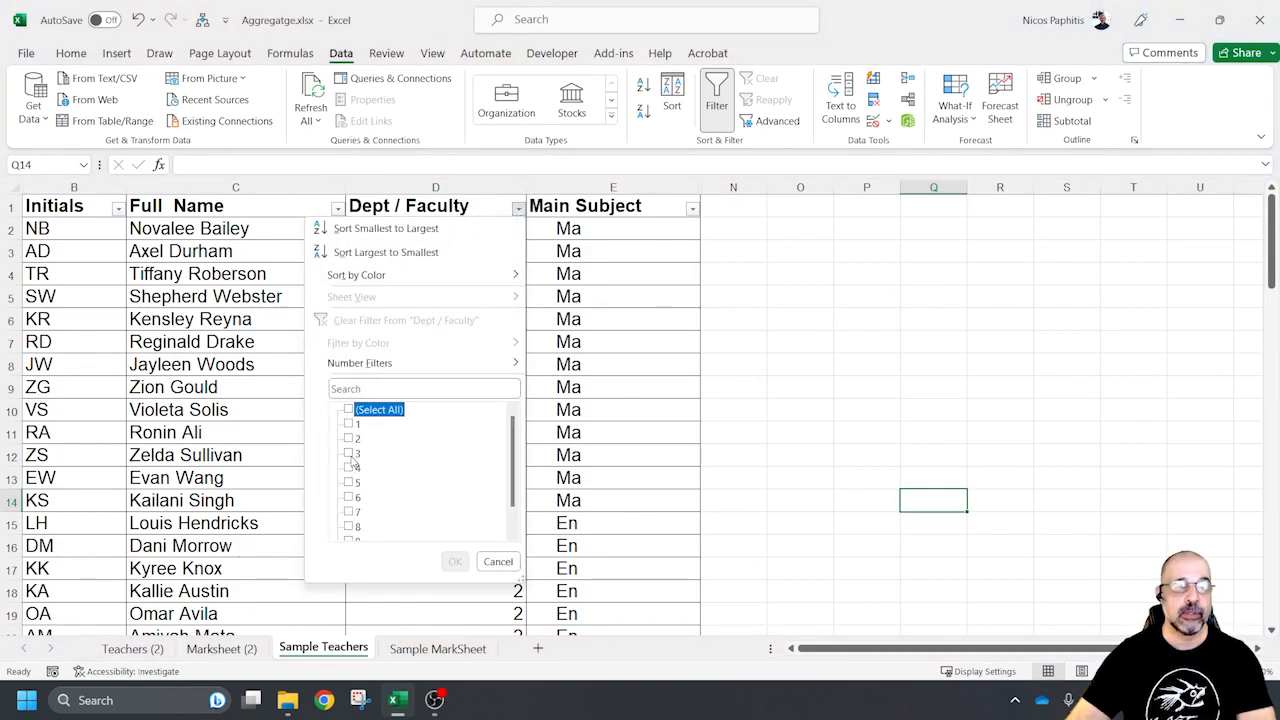
left_click(349, 468)
left_click(455, 561)
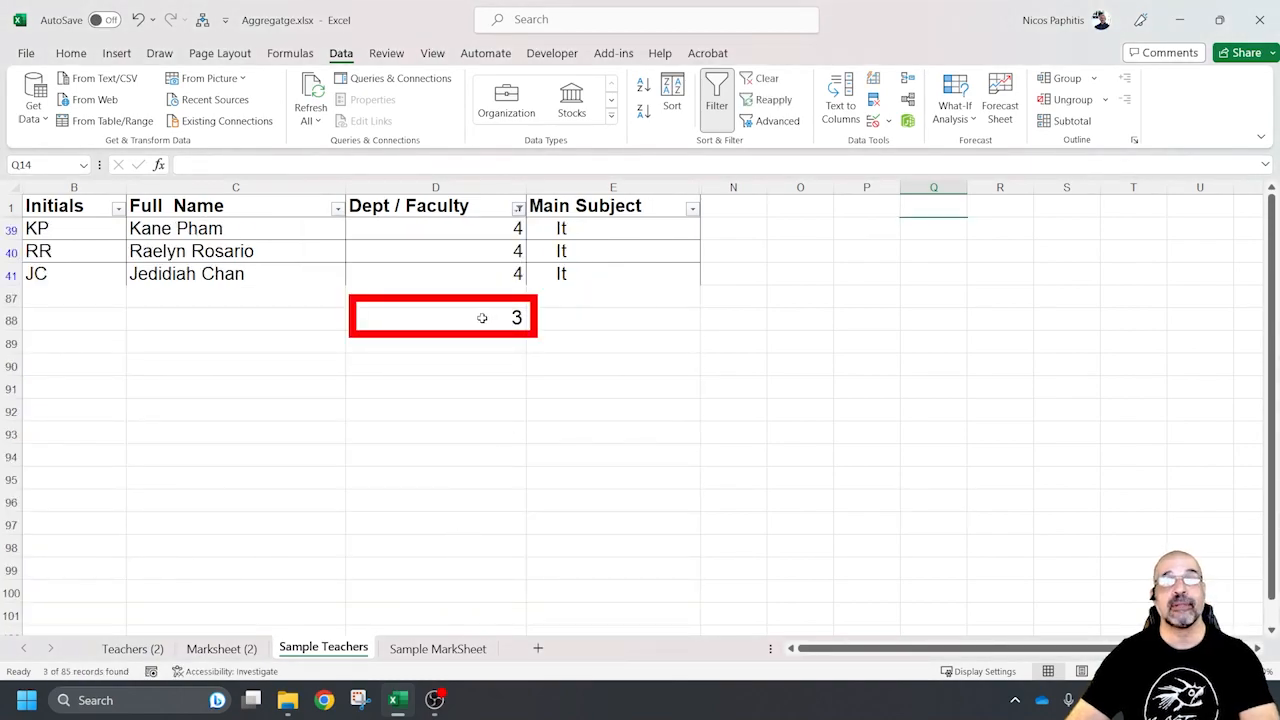
Restore all departments in the Dept / Faculty filter
left_click(518, 208)
left_click(348, 410)
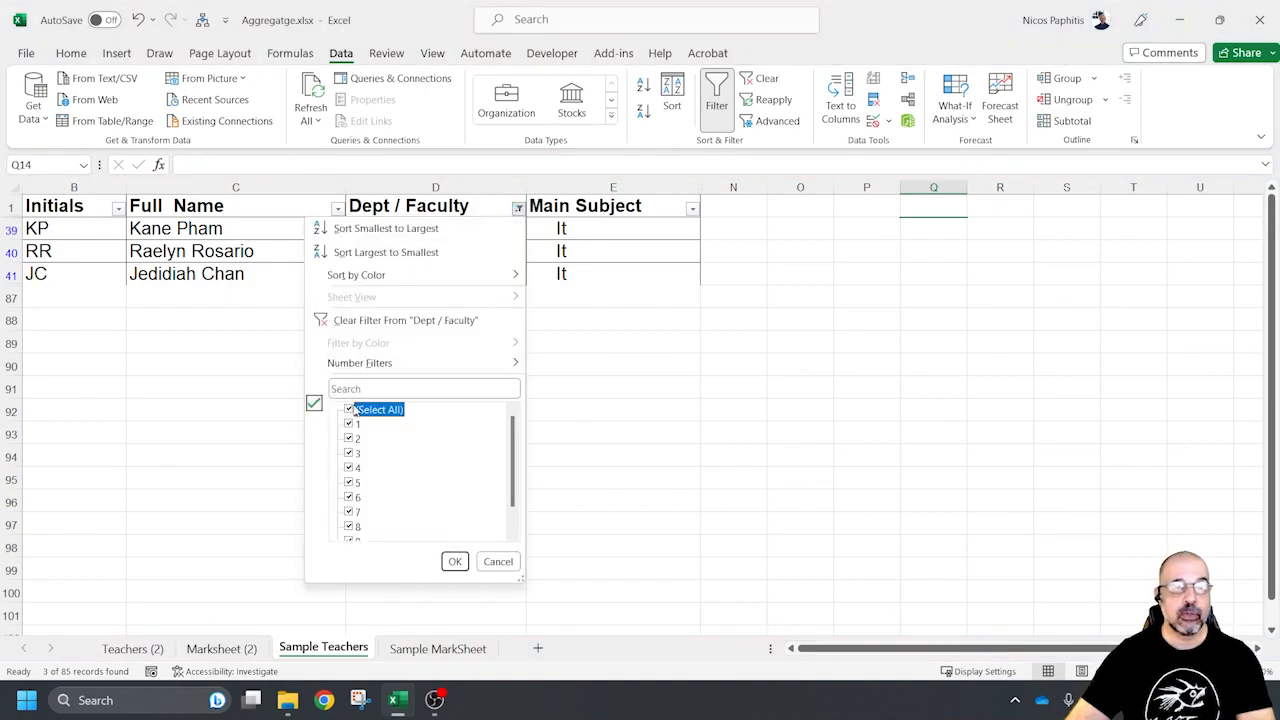
left_click(691, 217)
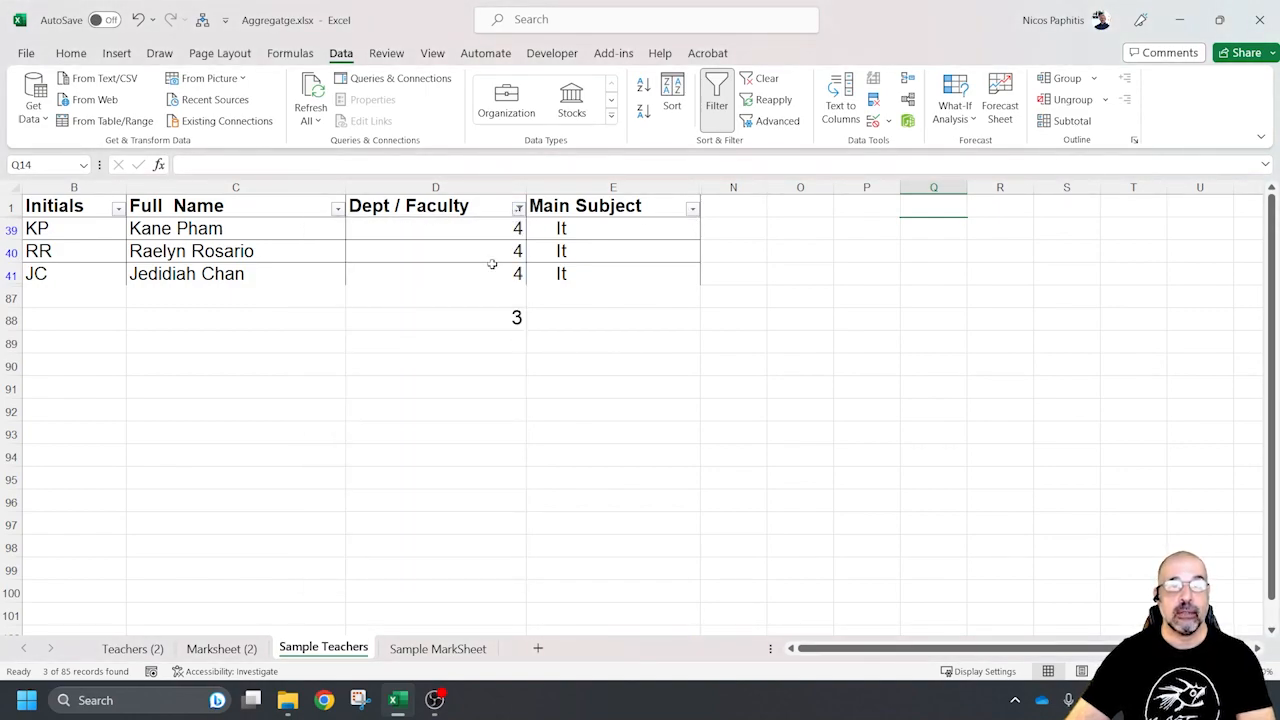
left_click(518, 208)
left_click(349, 410)
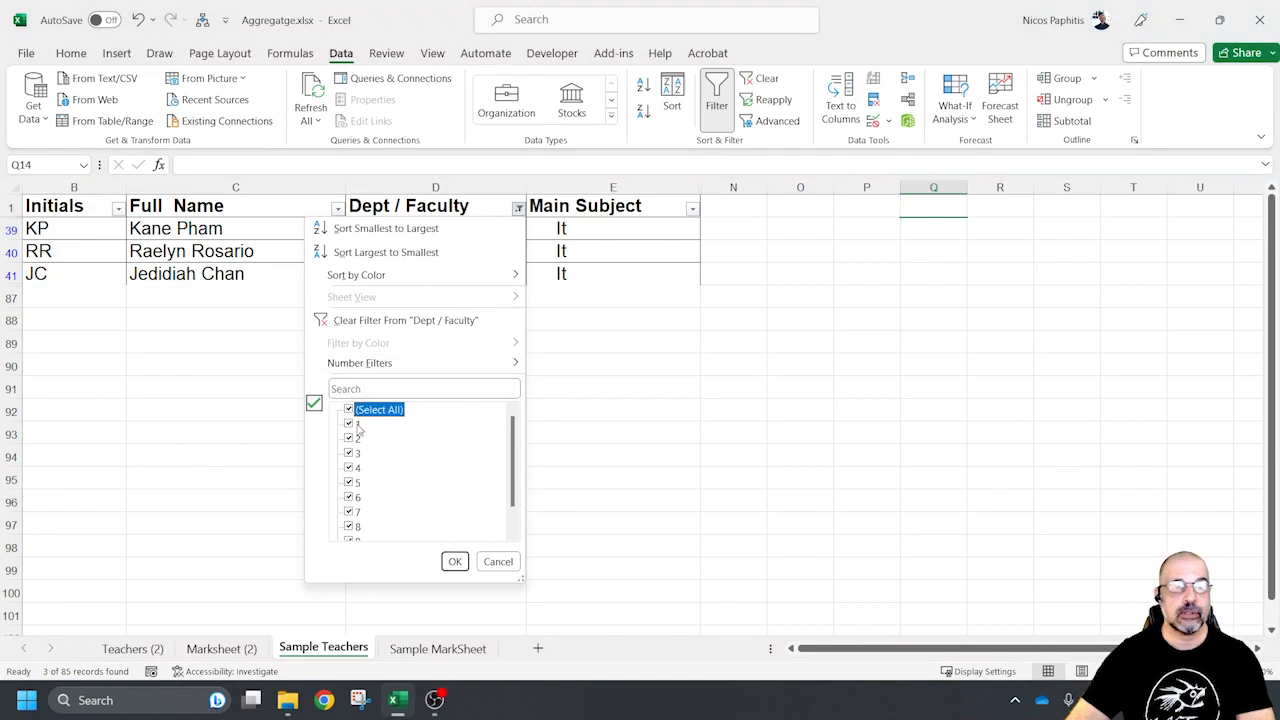
left_click(455, 561)
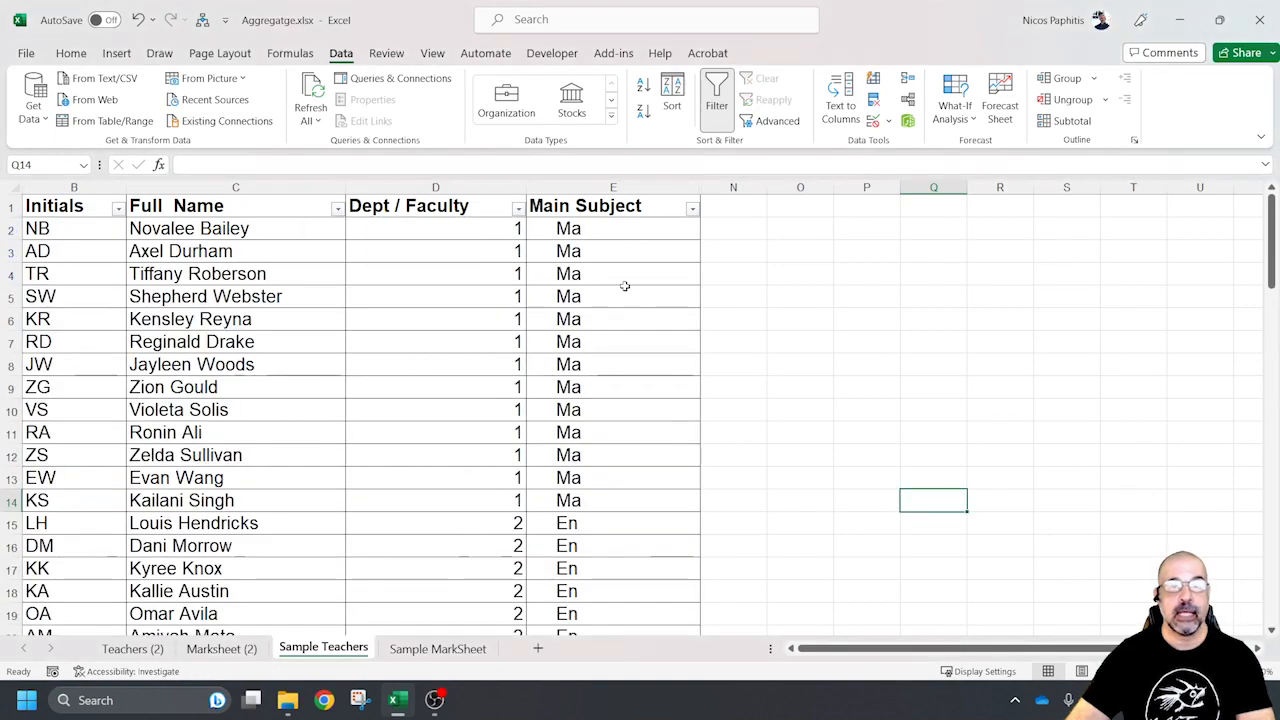
Filter the Main Subject column of the Sample Teachers list to Ch only
left_click(692, 209)
left_click(522, 411)
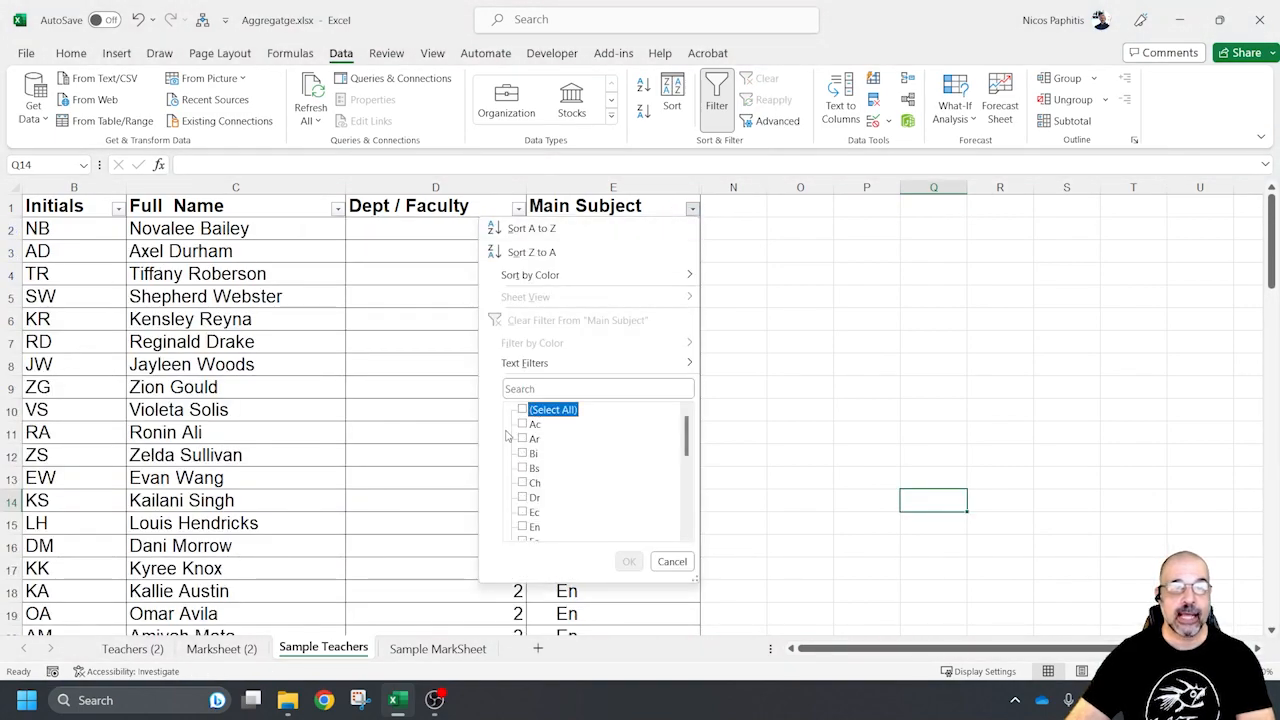
left_click(522, 483)
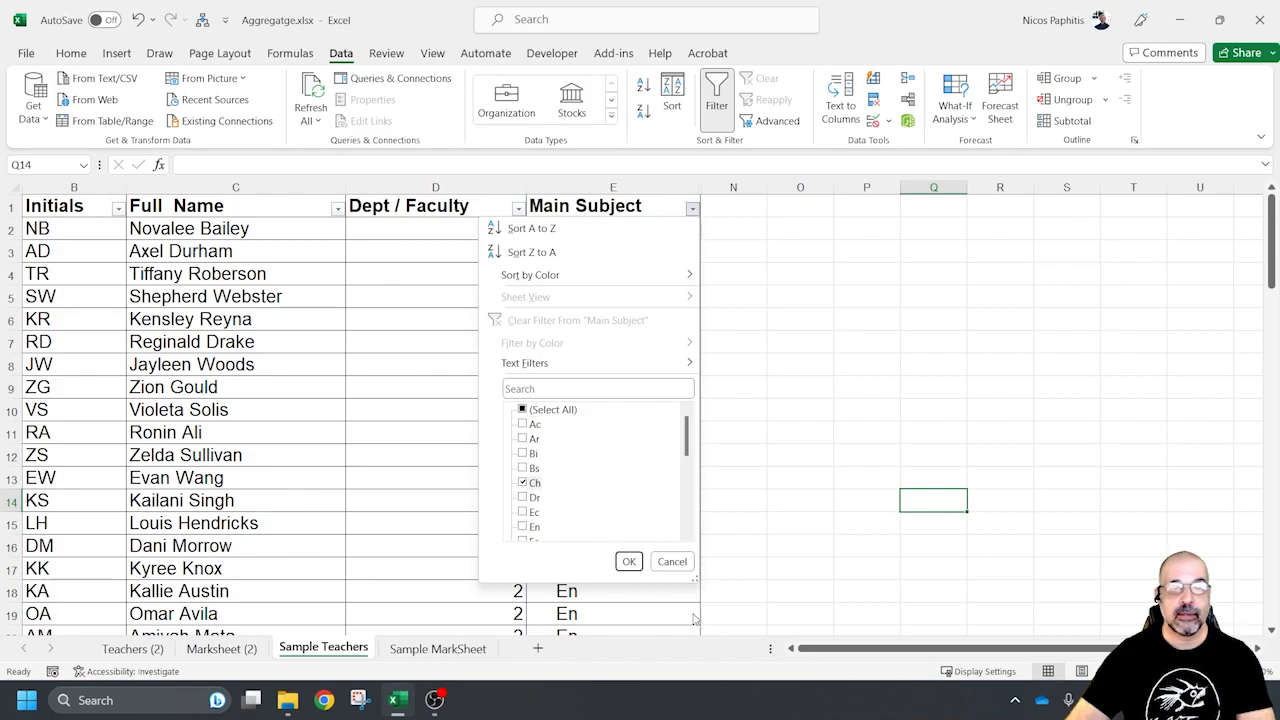
left_click(629, 561)
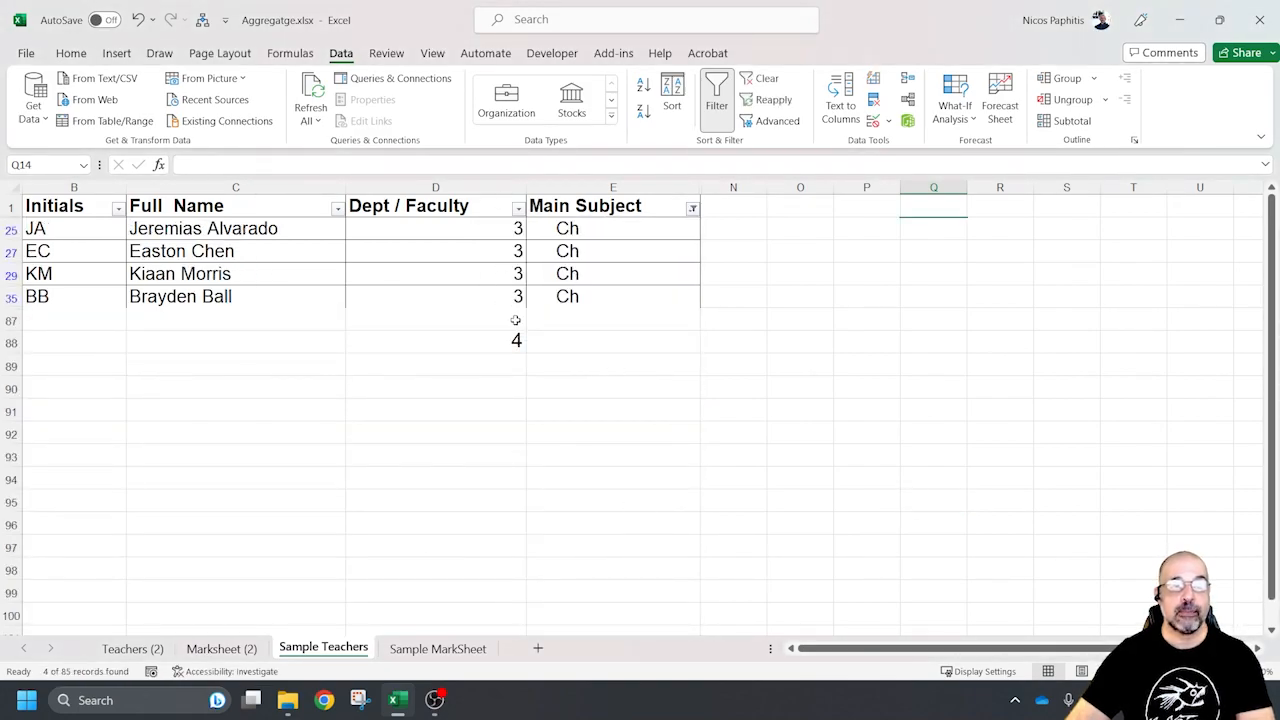
Open the Sample MarkSheet sheet, clear its Full Name slicer filter, and examine the Assessed and Quiz percentages
left_click(437, 648)
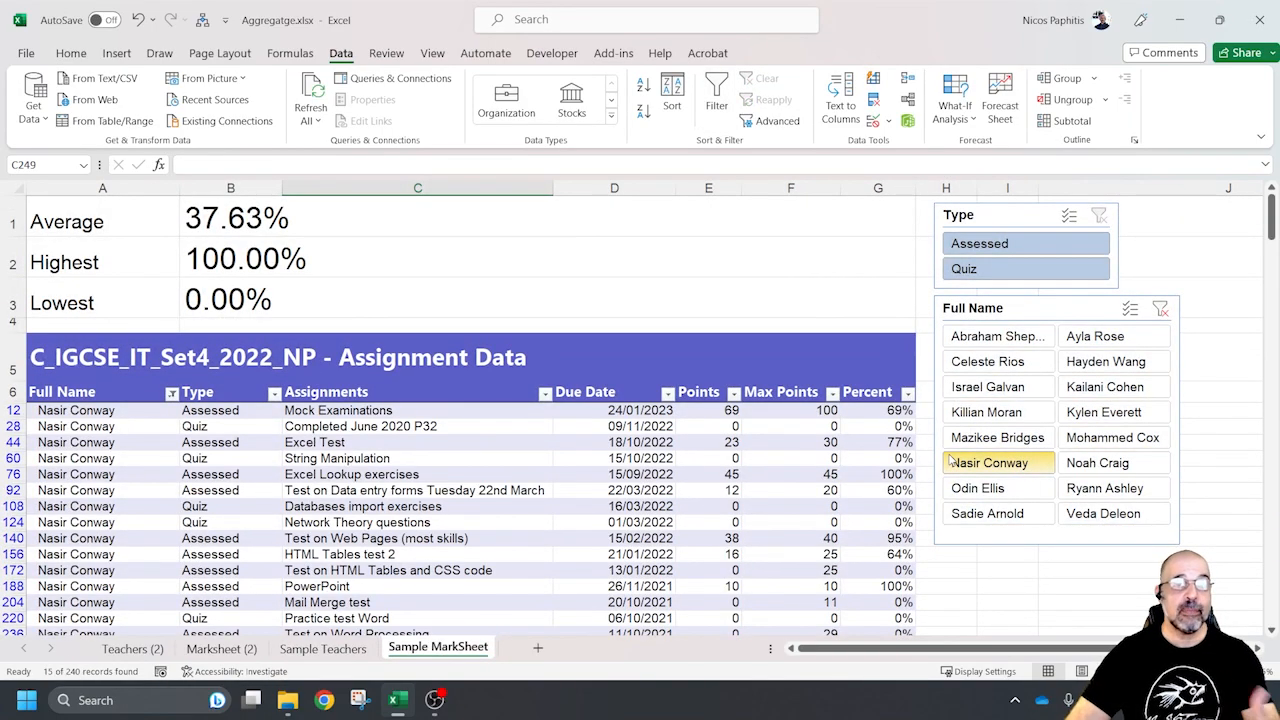
left_click(1160, 310)
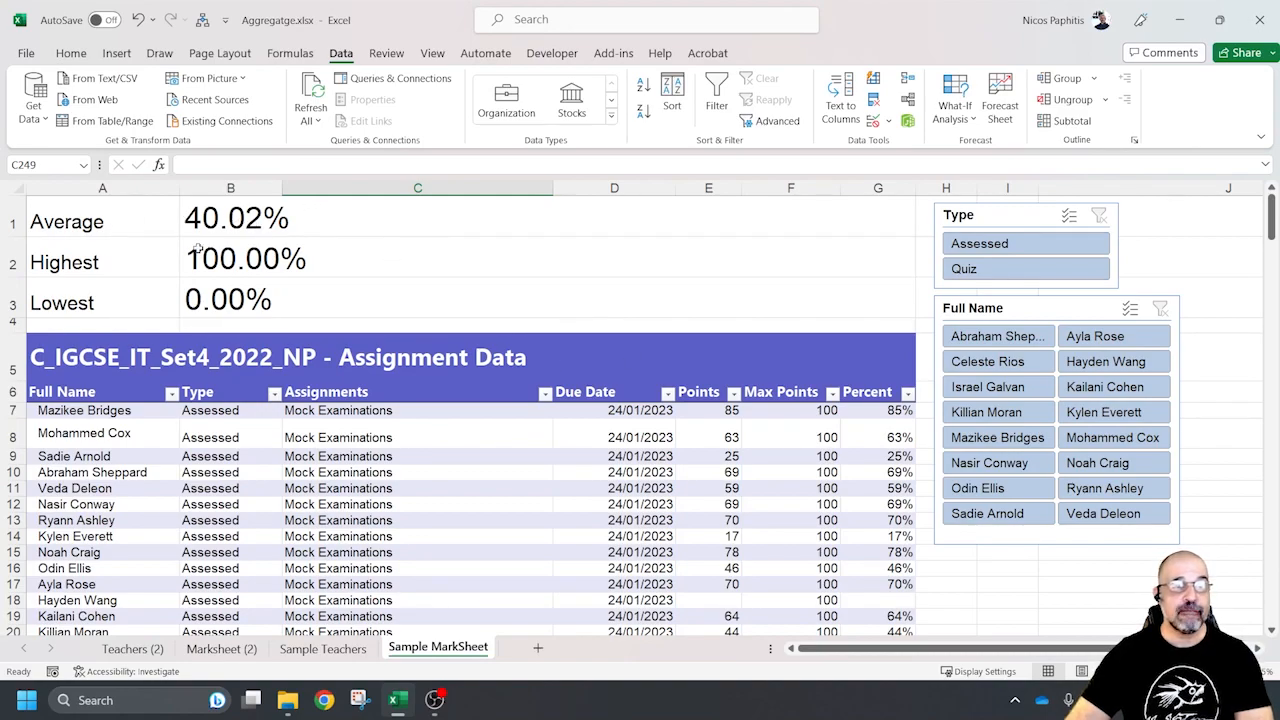
scroll(896, 390, "down", 1)
scroll(896, 390, "down", 20)
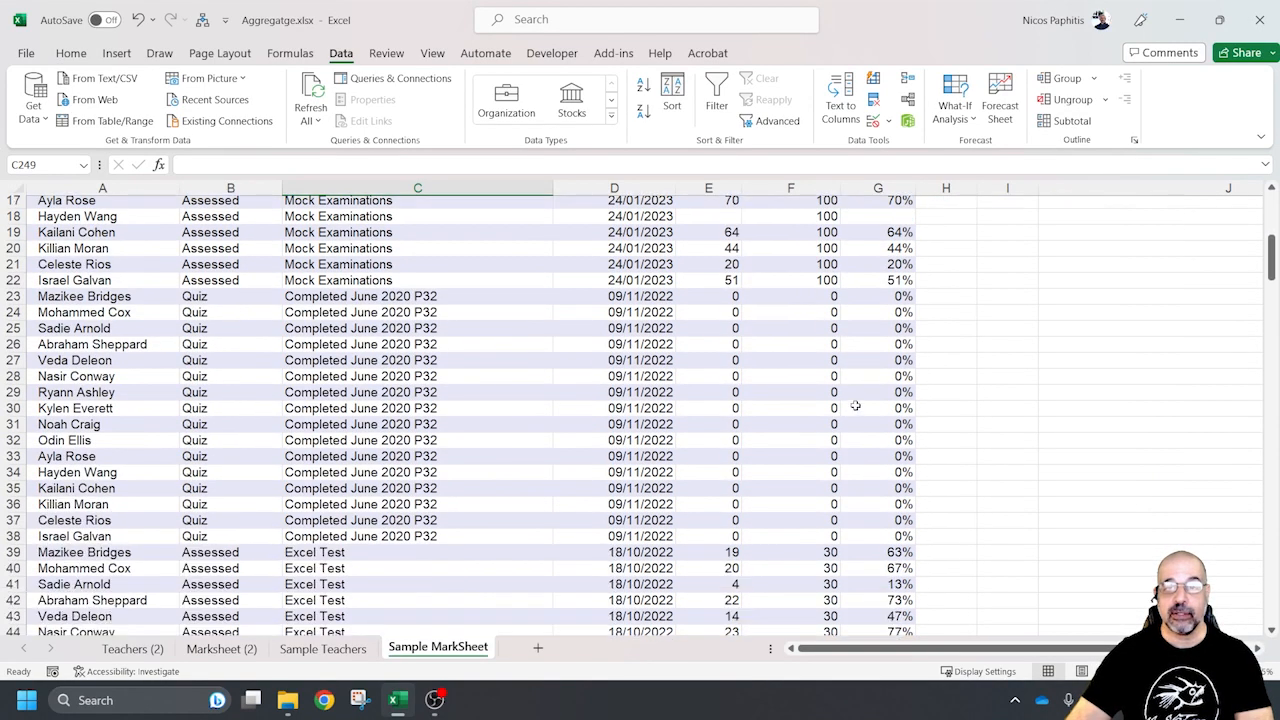
scroll(851, 443, "up", 14)
scroll(846, 262, "up", 9)
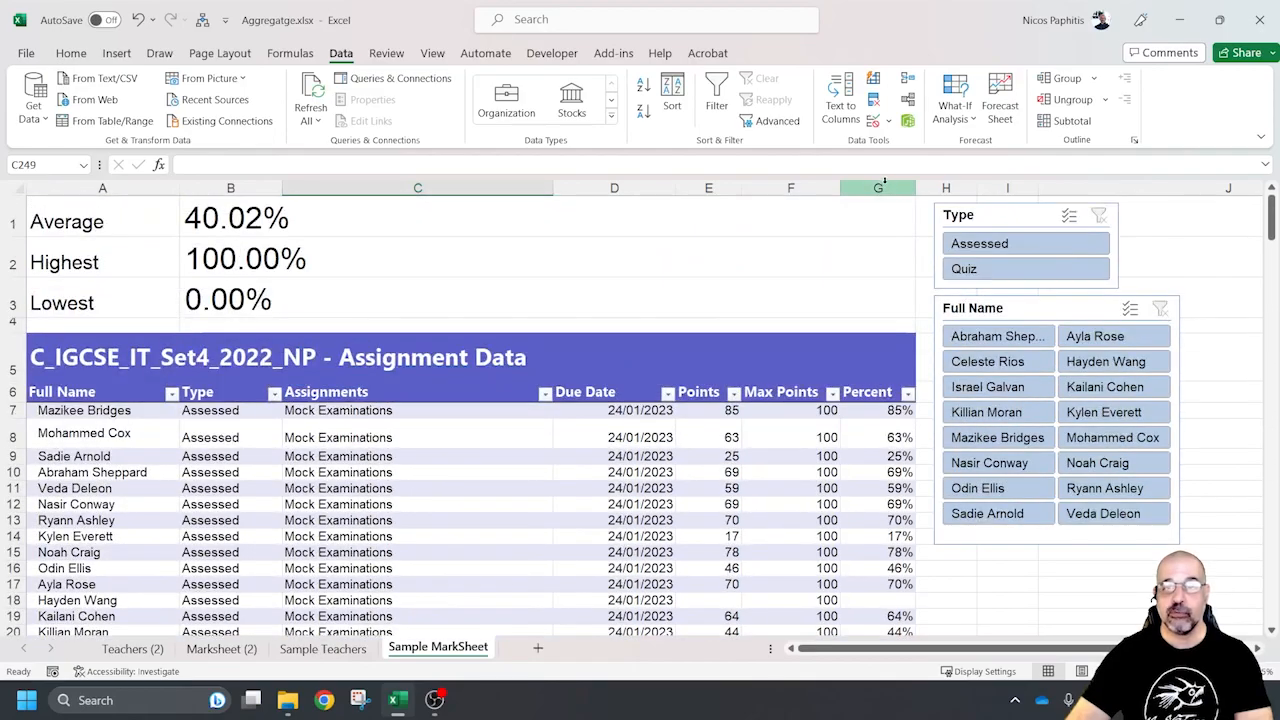
scroll(428, 330, "down", 1)
scroll(428, 330, "up", 1)
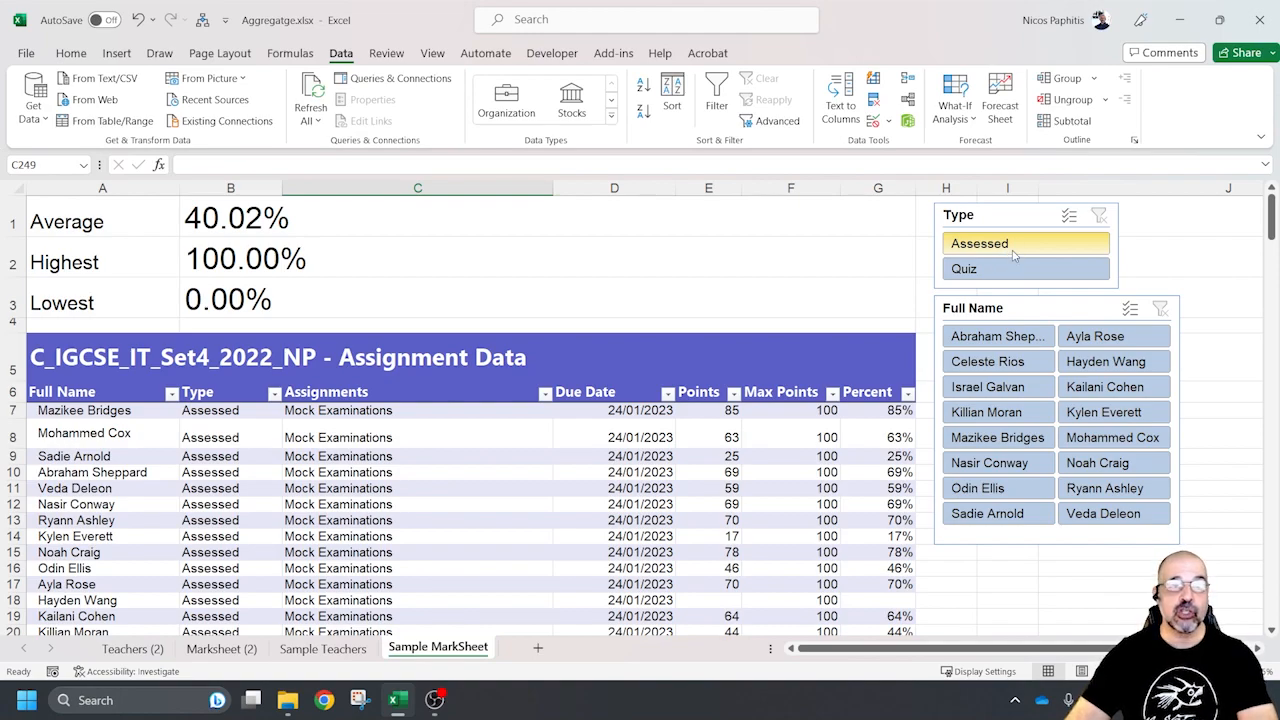
Filter the sample marksheet to Assessed records with the Type slicer, and narrow it to the first student in the Full Name slicer
left_click(1055, 256)
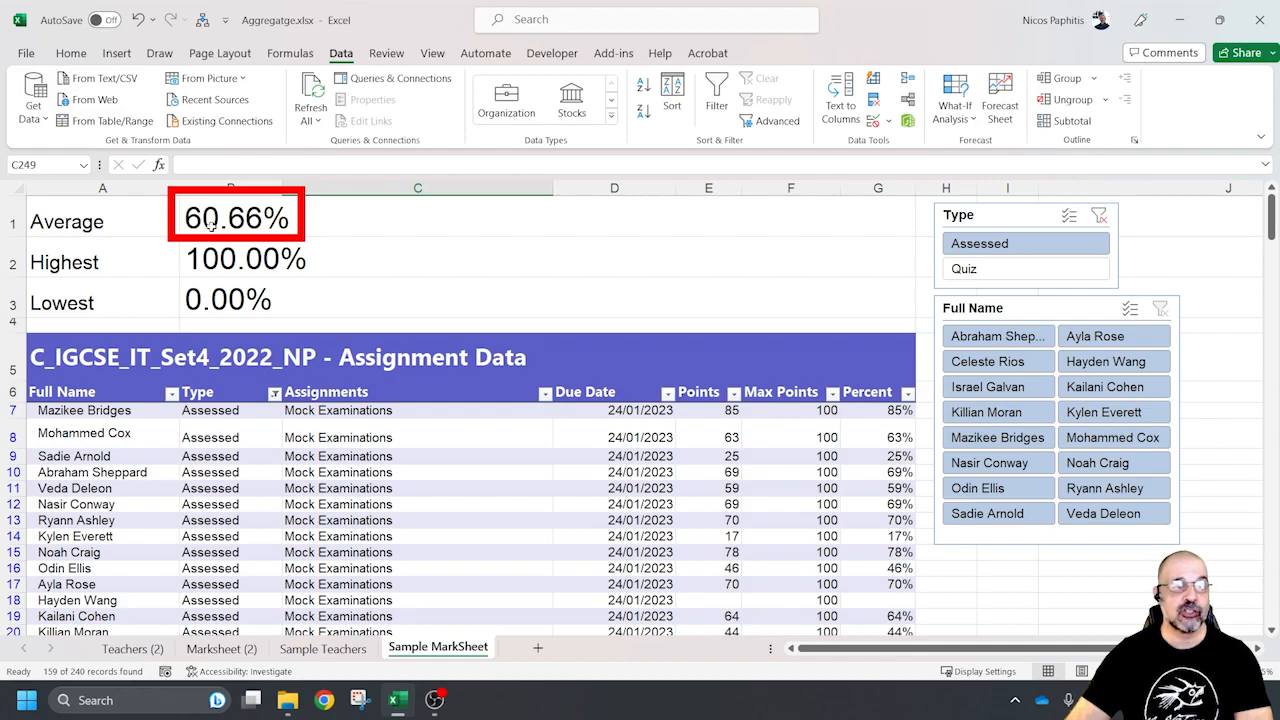
scroll(299, 545, "down", 4)
scroll(299, 545, "down", 1)
mouse_move(210, 232)
left_mouse_down()
mouse_move(213, 671)
mouse_move(222, 264)
mouse_move(245, 57)
mouse_move(231, 223)
left_mouse_up()
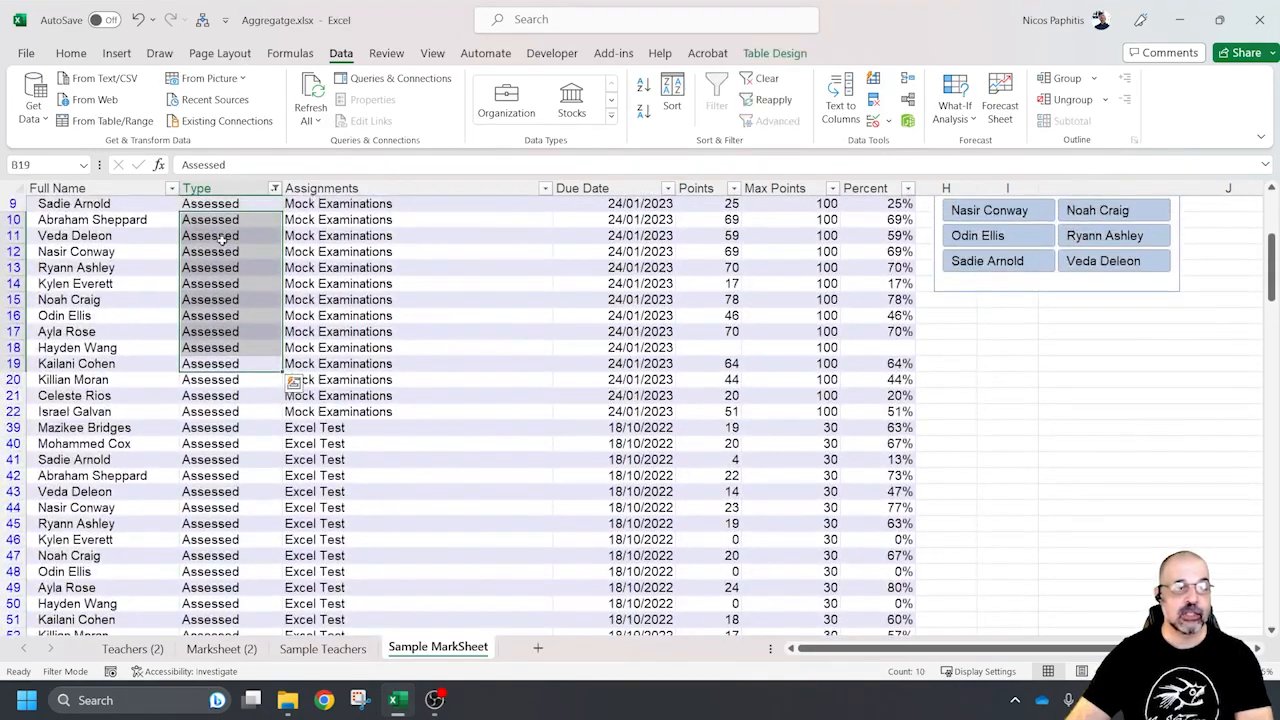
left_click(225, 303)
scroll(262, 325, "up", 4)
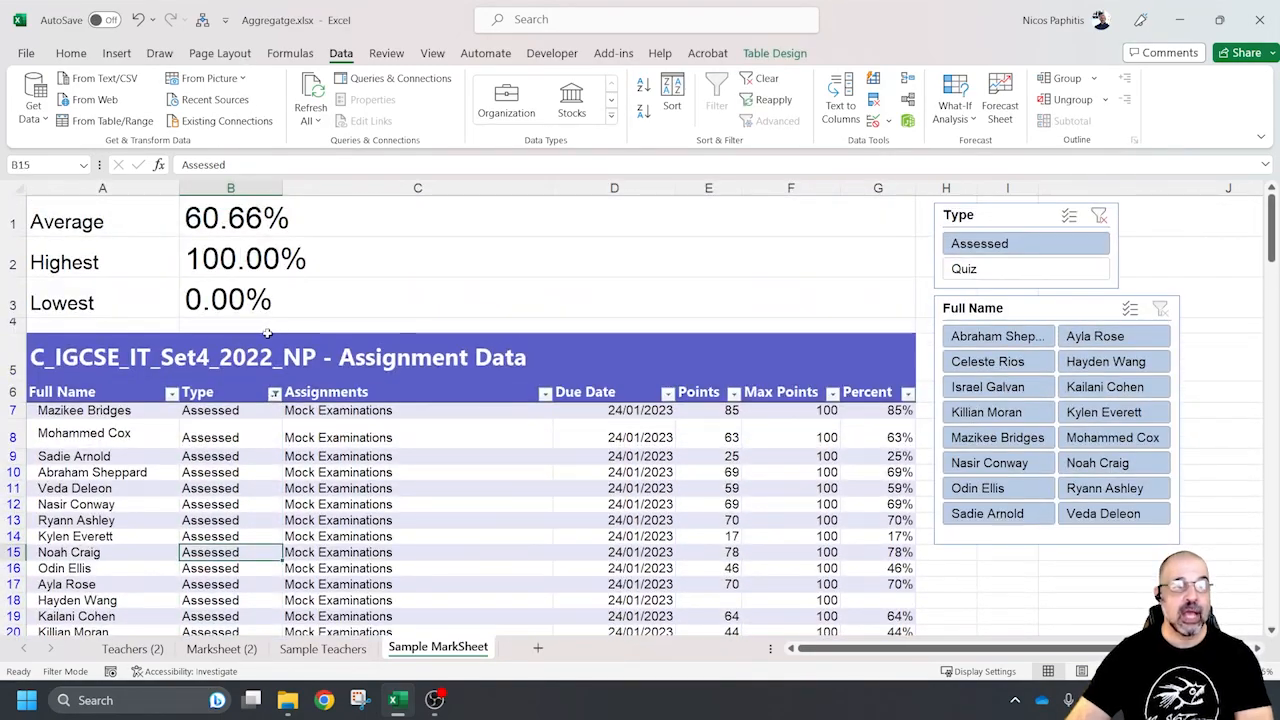
left_click(1025, 343)
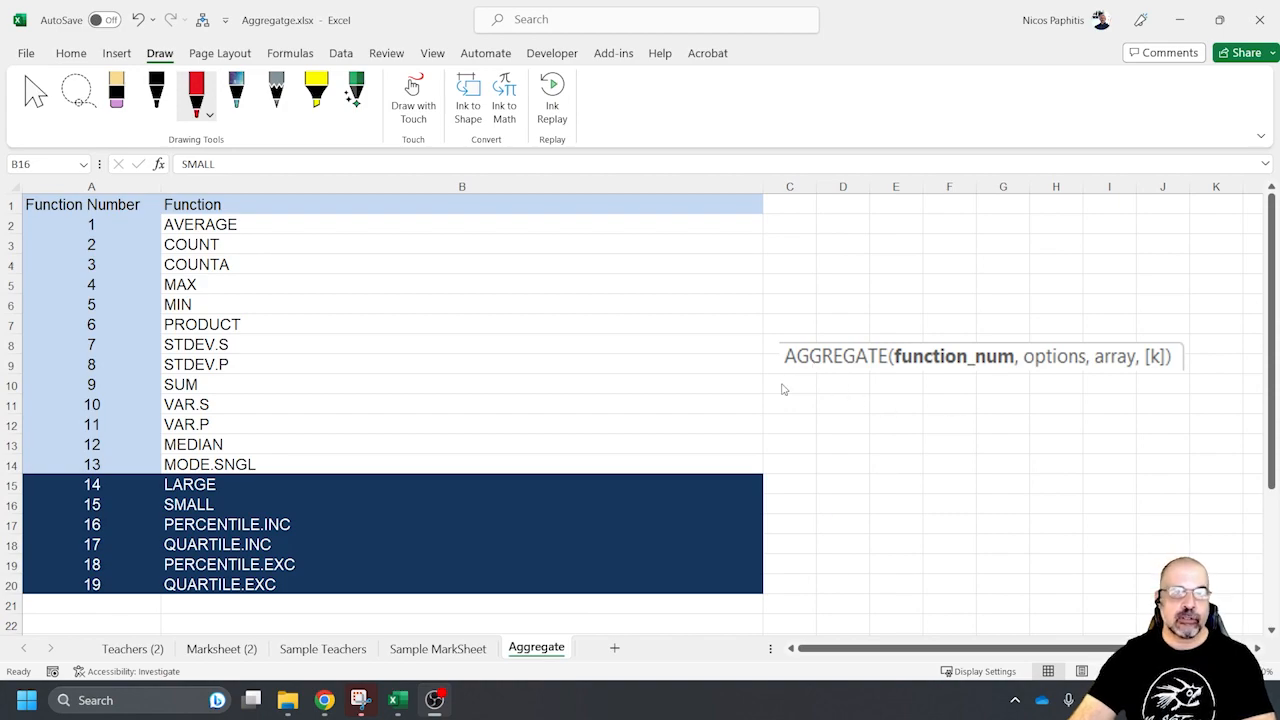
In red ink, underline function_num, draw a line beside function numbers 1 to 19, mark AVERAGE, COUNT, LARGE and SMALL, and circle [k]
left_click(901, 371)
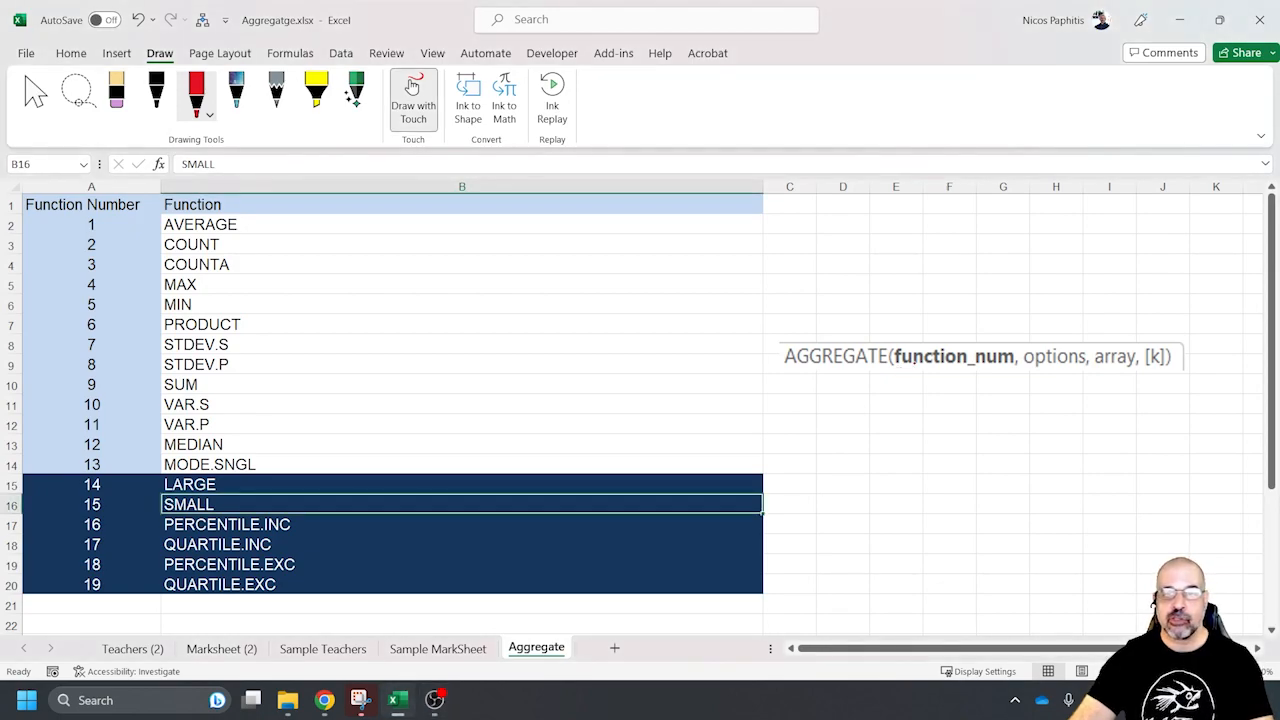
left_click_drag(900, 371, 1014, 371)
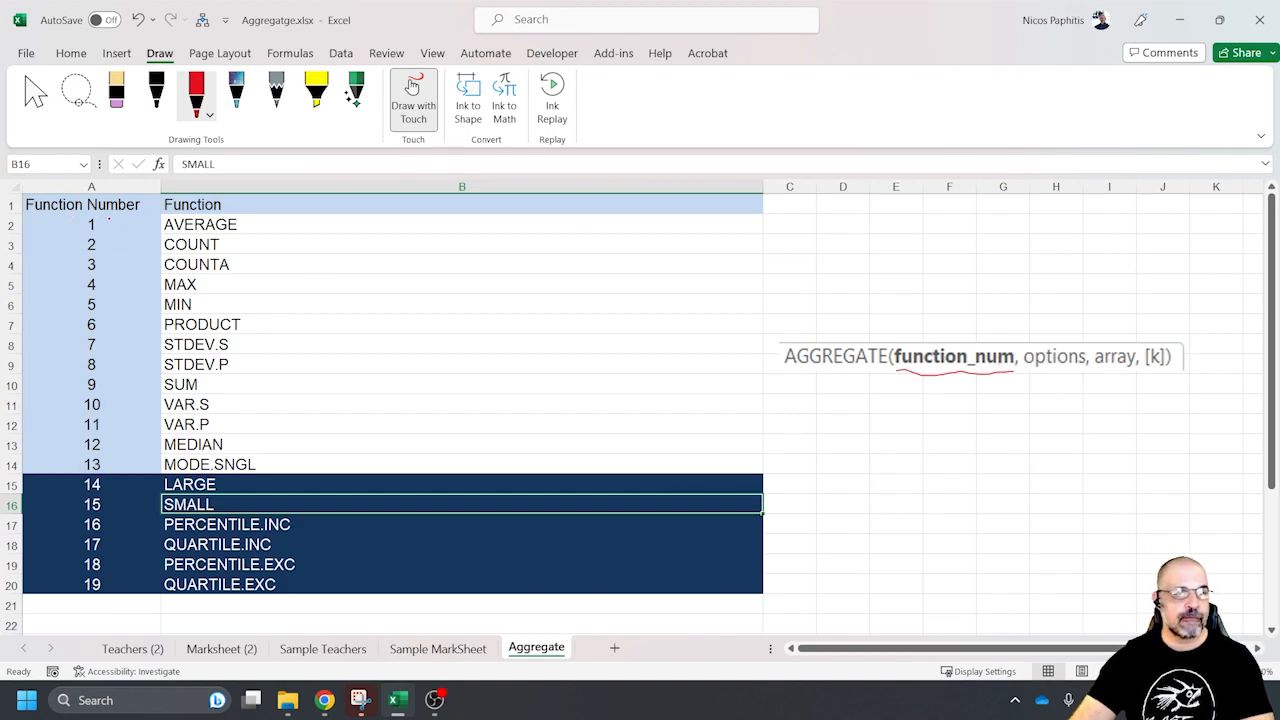
left_click_drag(70, 245, 50, 582)
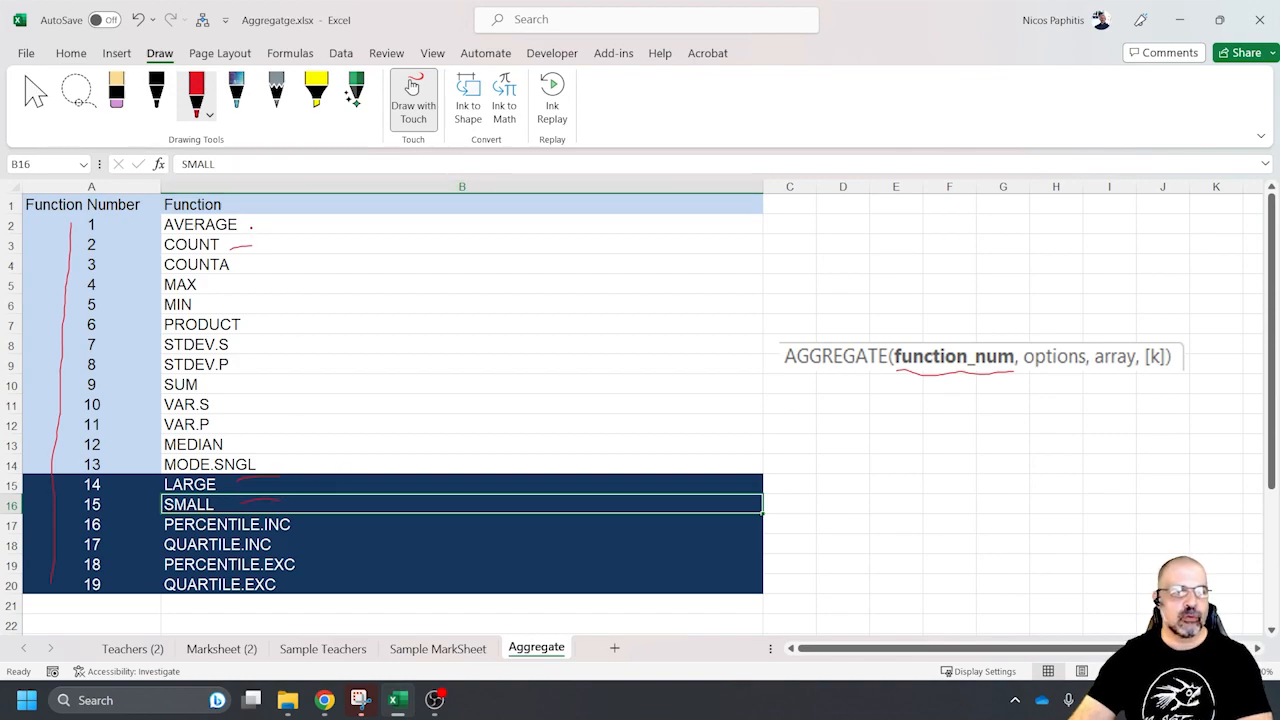
left_click_drag(266, 226, 294, 222)
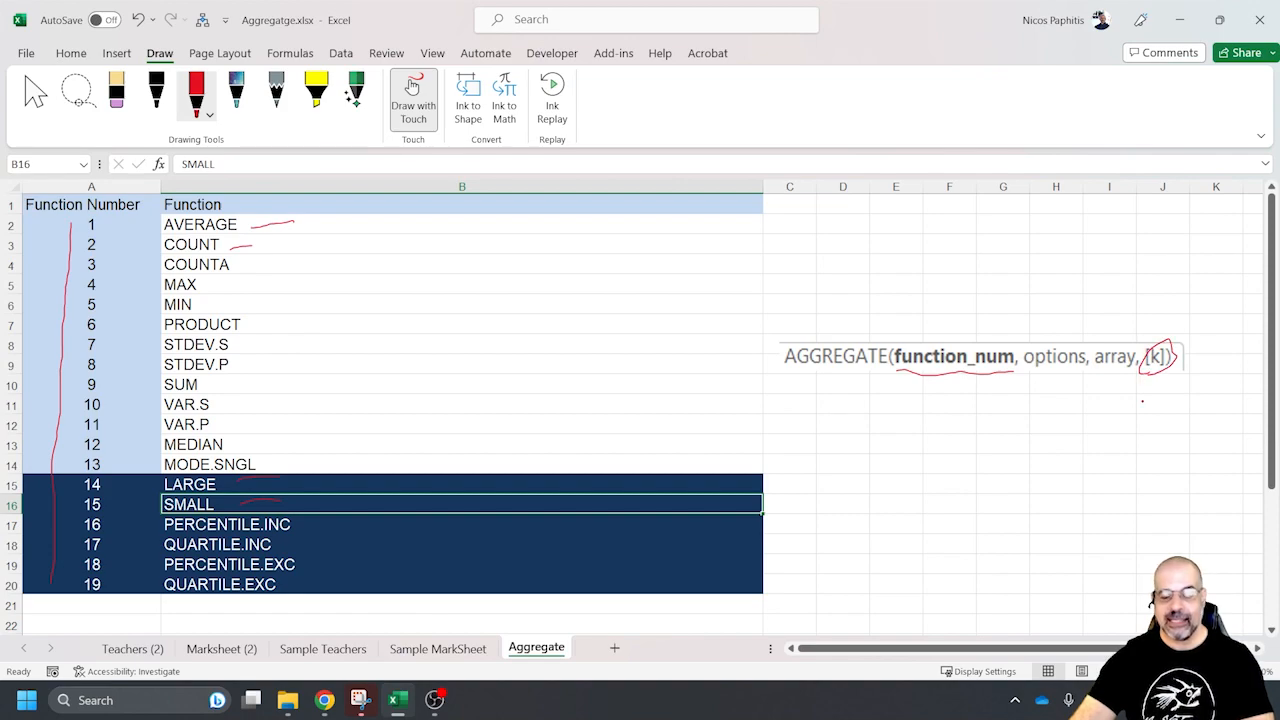
Undo the red circle around [k], leave drawing mode, and examine the Option and Behavior table below the function list
key("ctrl+z")
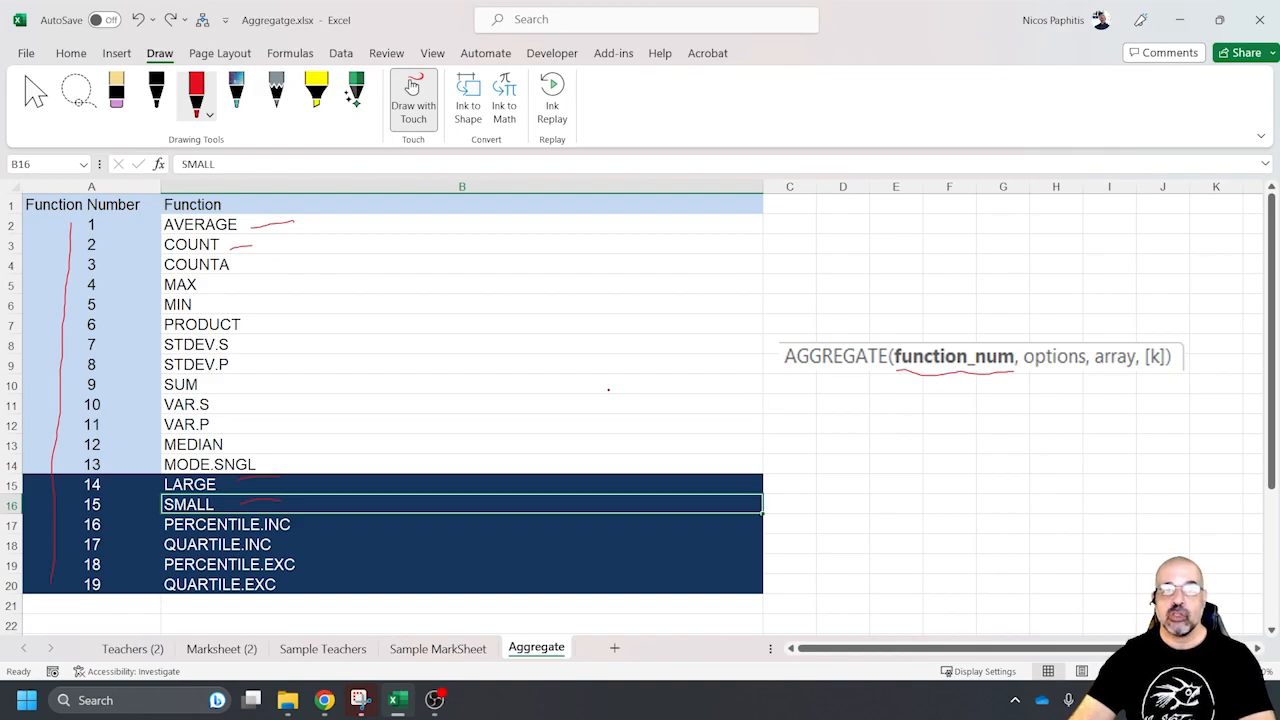
left_click(35, 95)
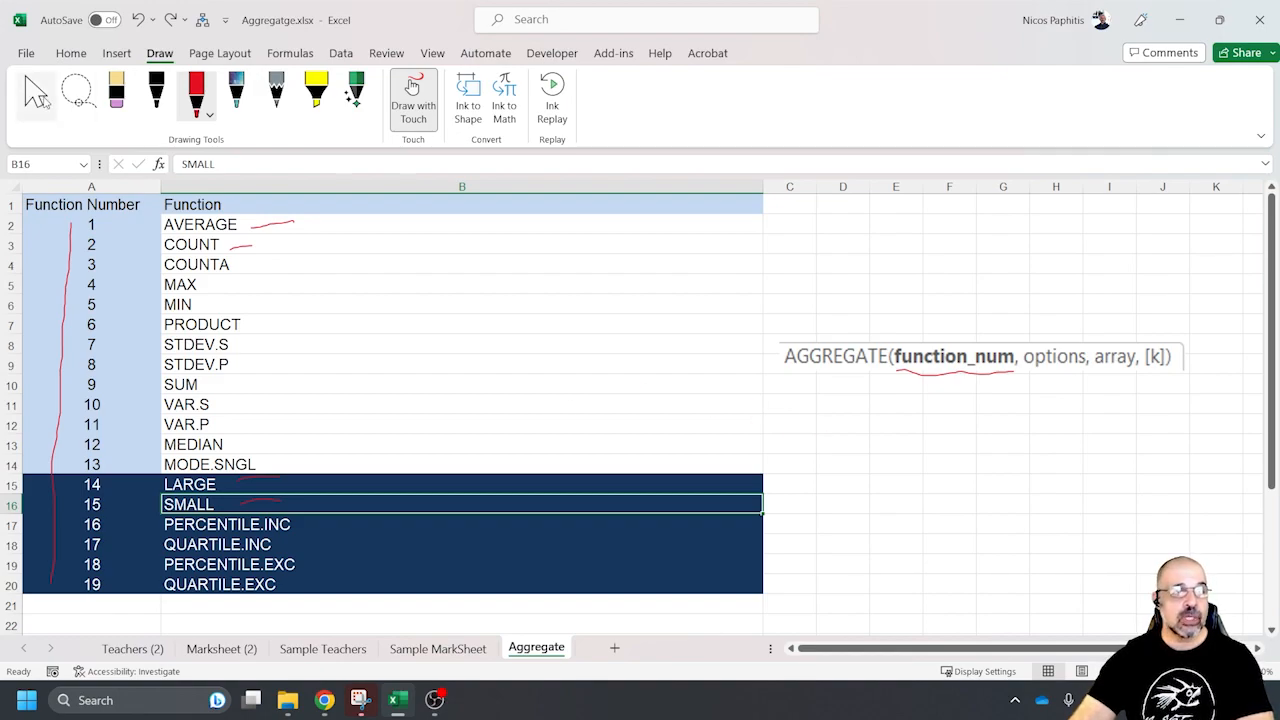
scroll(357, 343, "down", 6)
scroll(355, 344, "up", 1)
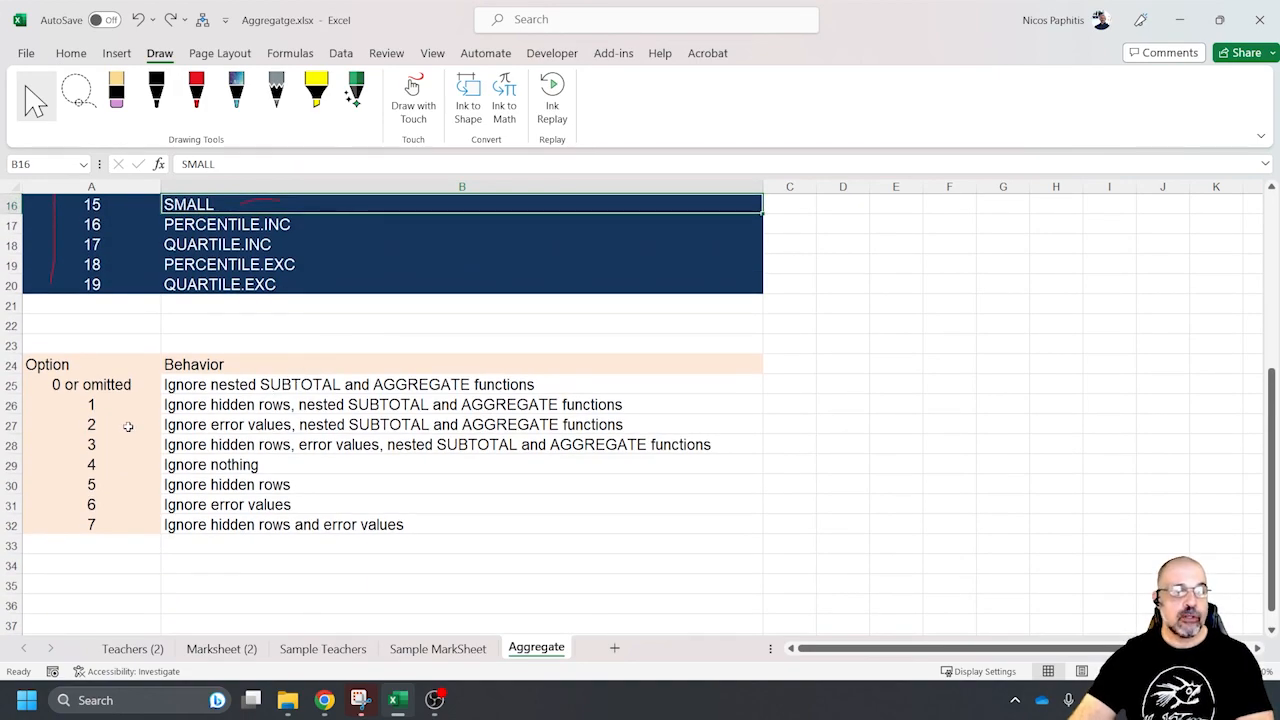
Examine the behaviors of options 5 and 7, Ignore hidden rows and Ignore hidden rows and error values
left_click(303, 486)
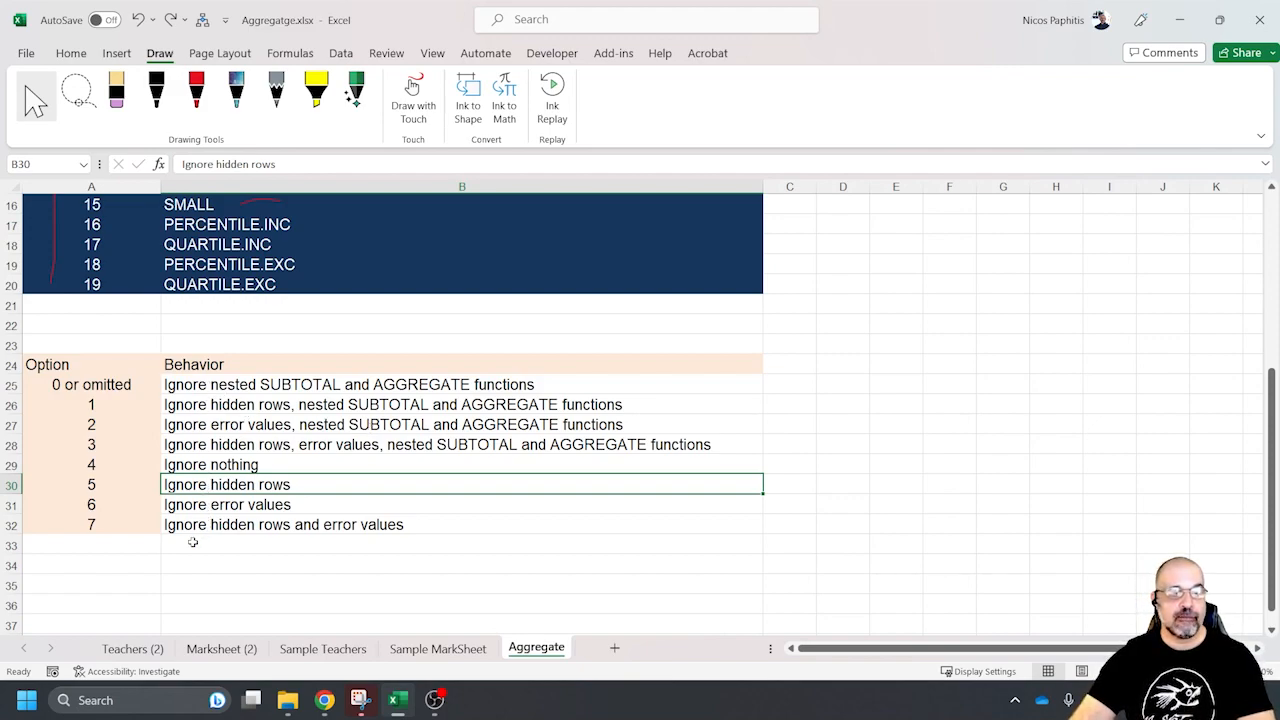
left_click(447, 527)
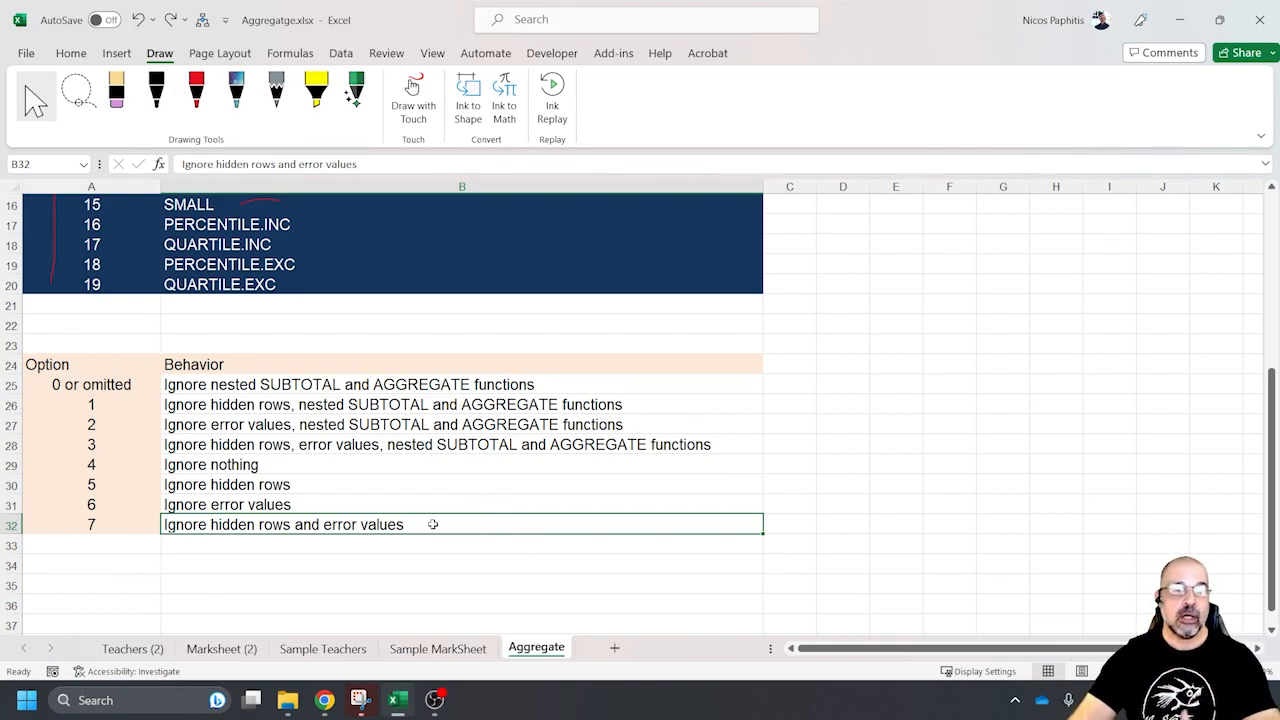
left_click(288, 486)
scroll(614, 505, "up", 5)
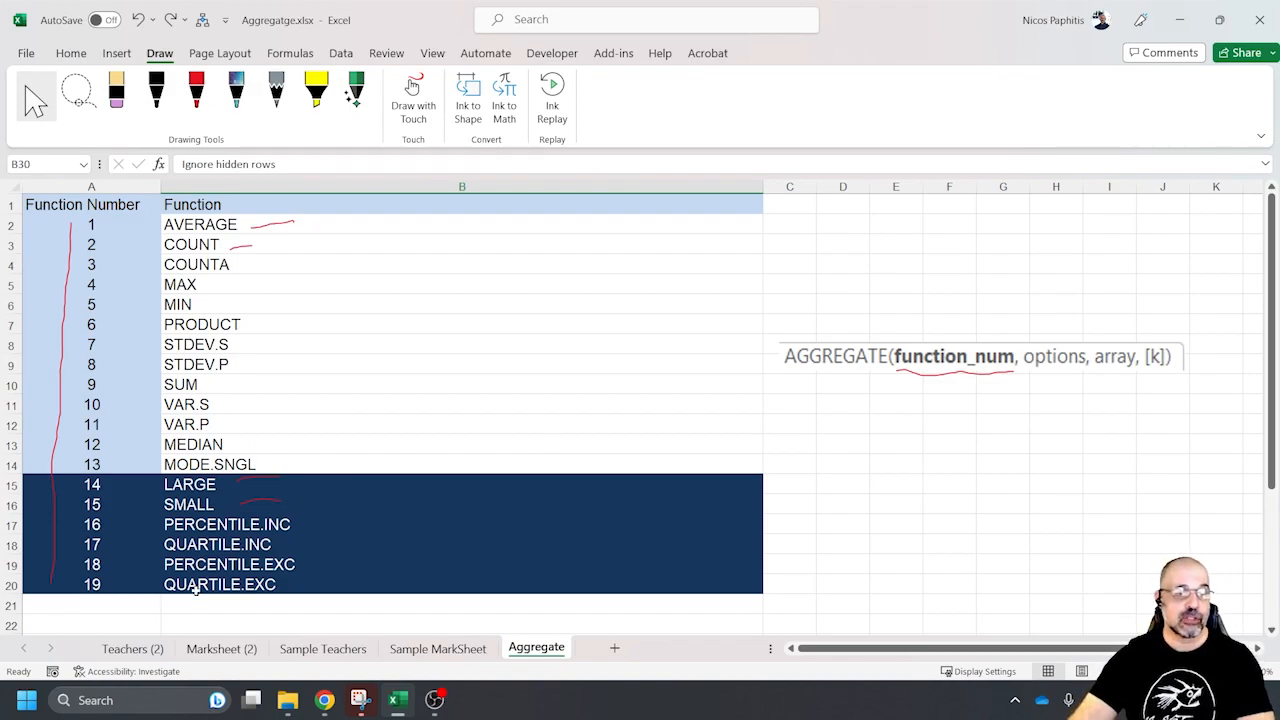
Open the Marksheet (2) sheet and select its Percent values in G7:G246 as an example of the array argument
left_click(132, 649)
left_click_drag(476, 224, 220, 652)
left_click(219, 650)
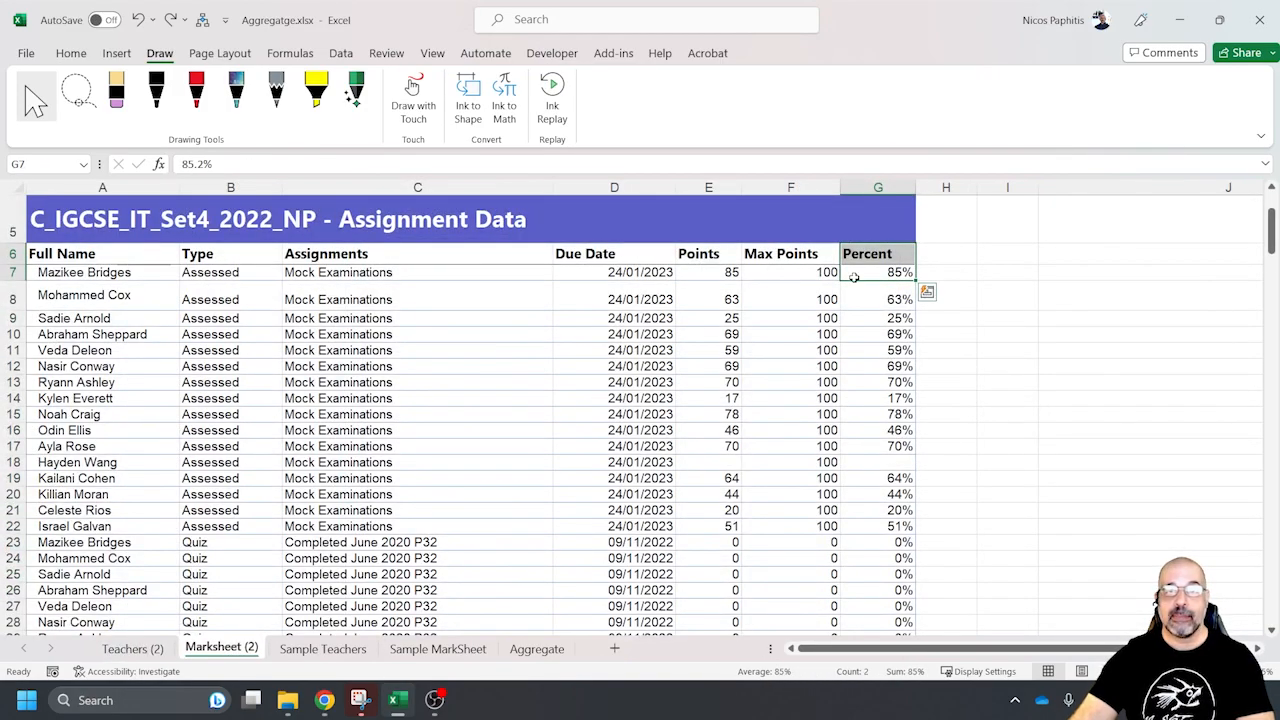
left_click_drag(882, 272, 888, 606)
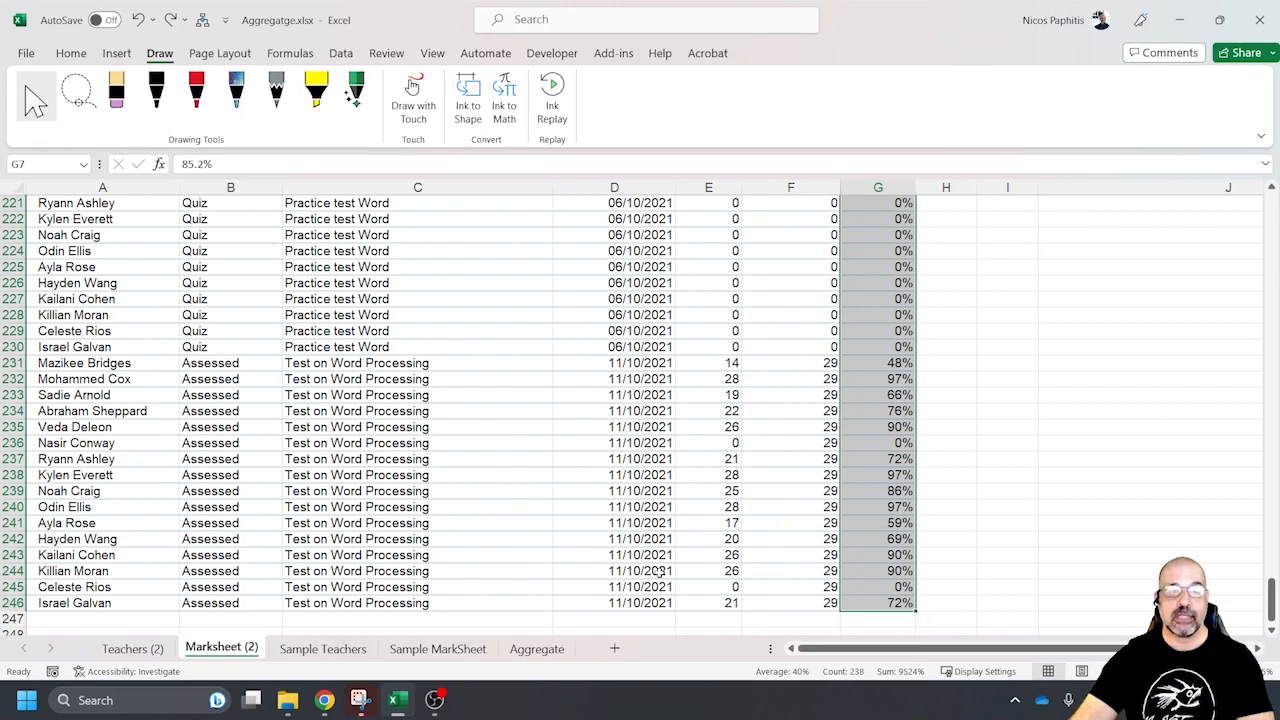
On the Aggregate sheet, examine the [k] argument against functions AVERAGE to MODE.SNGL, and then LARGE and SMALL
left_click(537, 648)
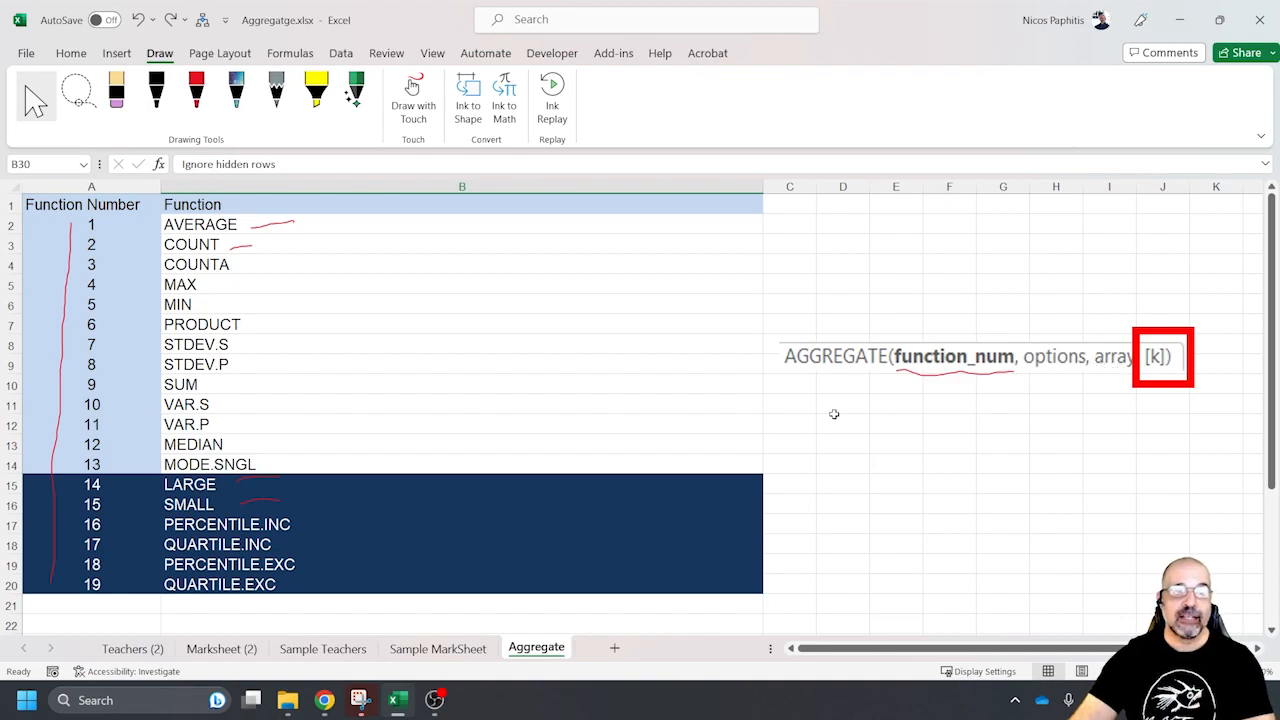
scroll(213, 452, "down", 1)
scroll(213, 452, "down", 1)
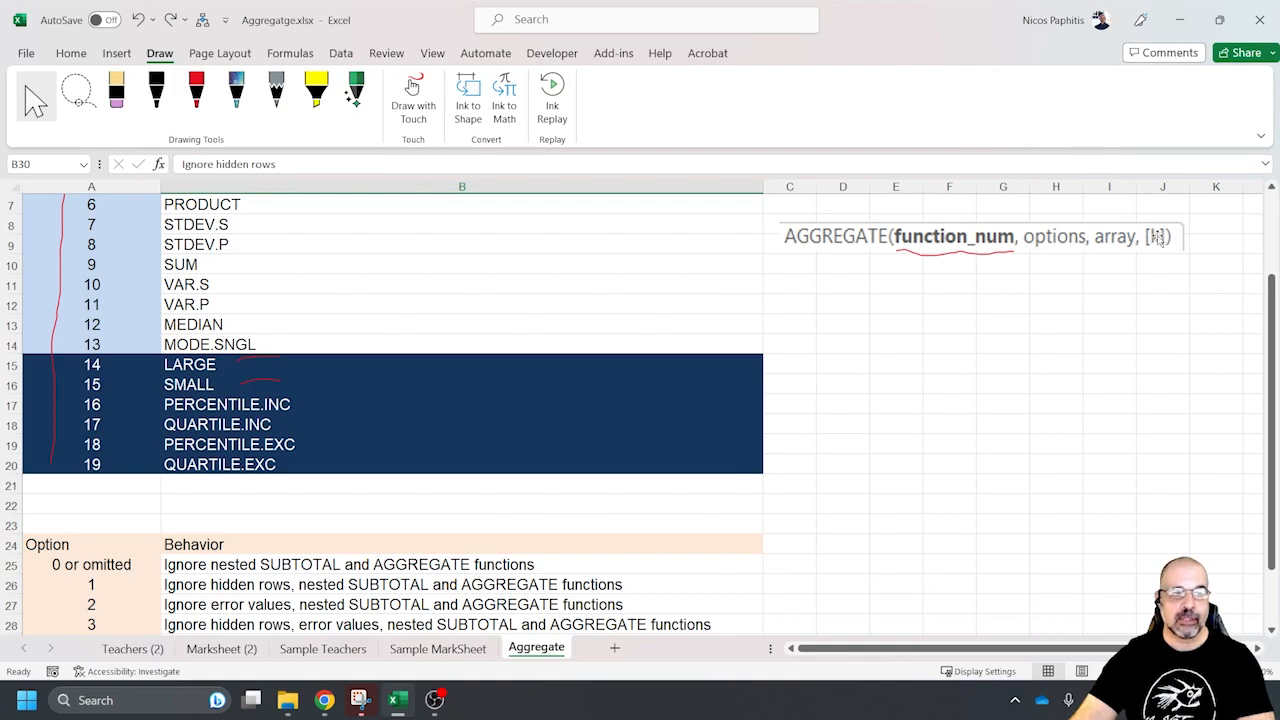
scroll(215, 350, "up", 2)
left_click_drag(325, 227, 300, 463)
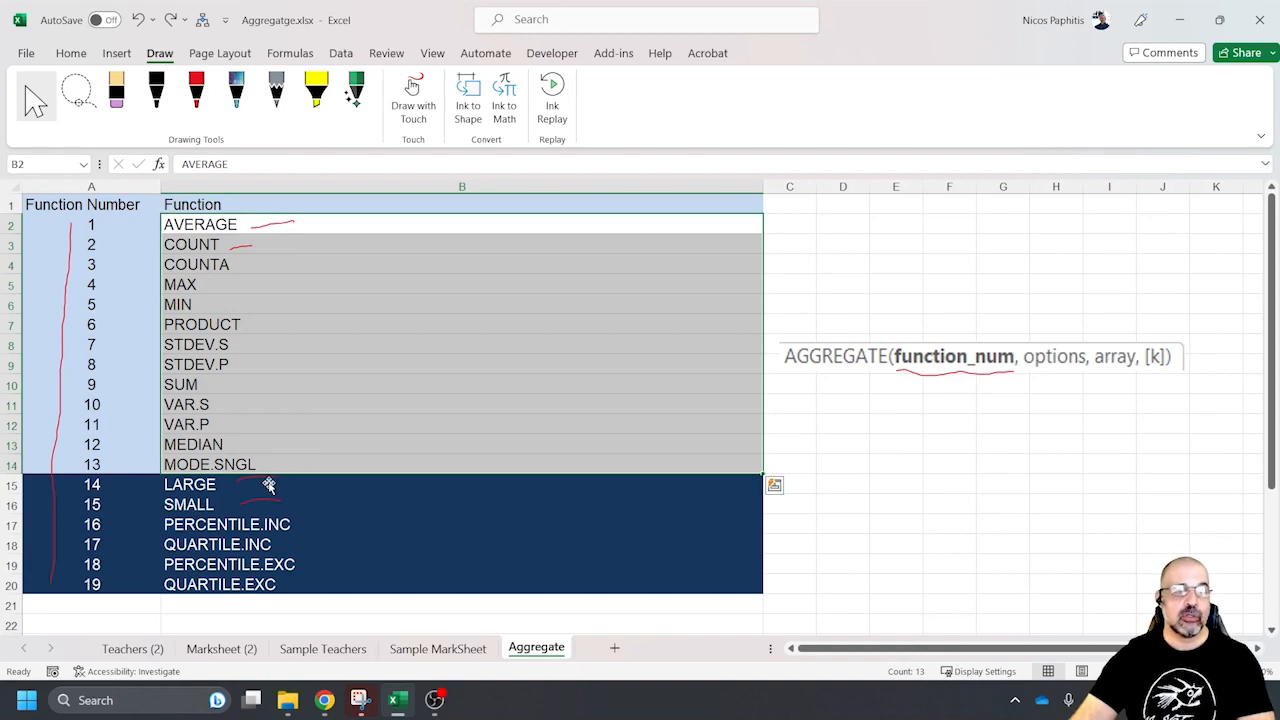
left_click(258, 495)
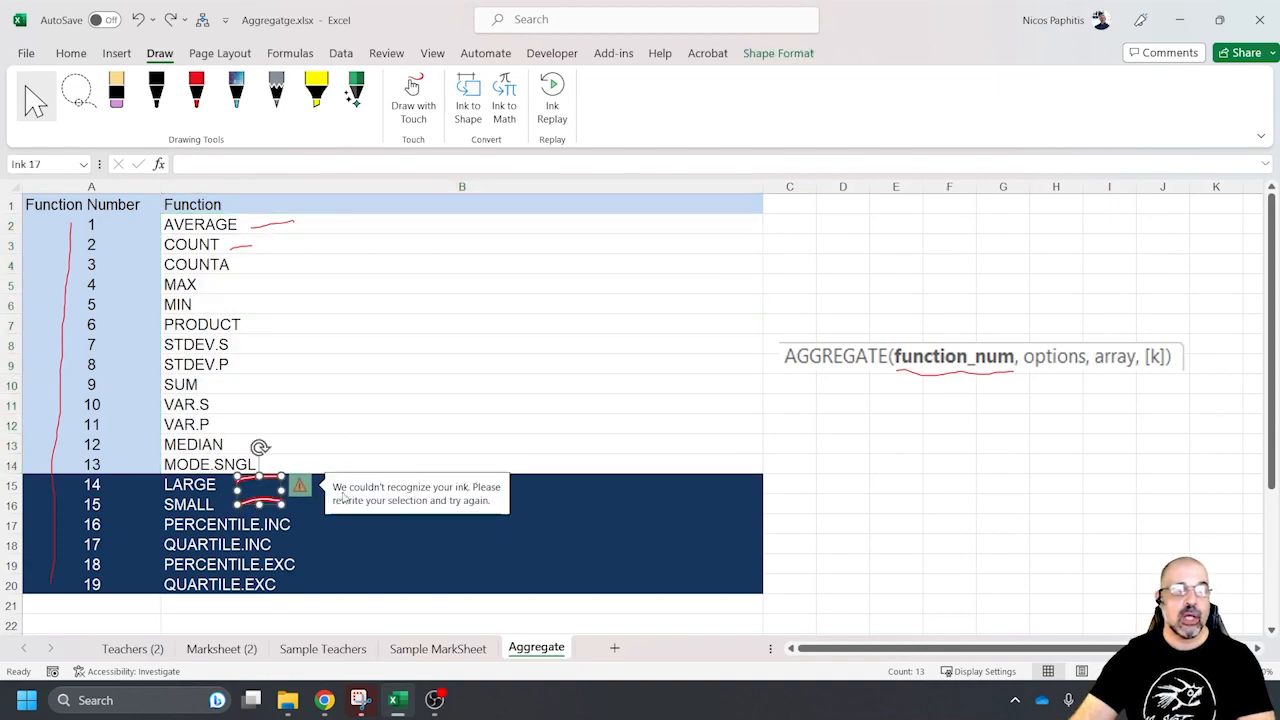
left_click(494, 495)
left_click_drag(486, 486, 482, 507)
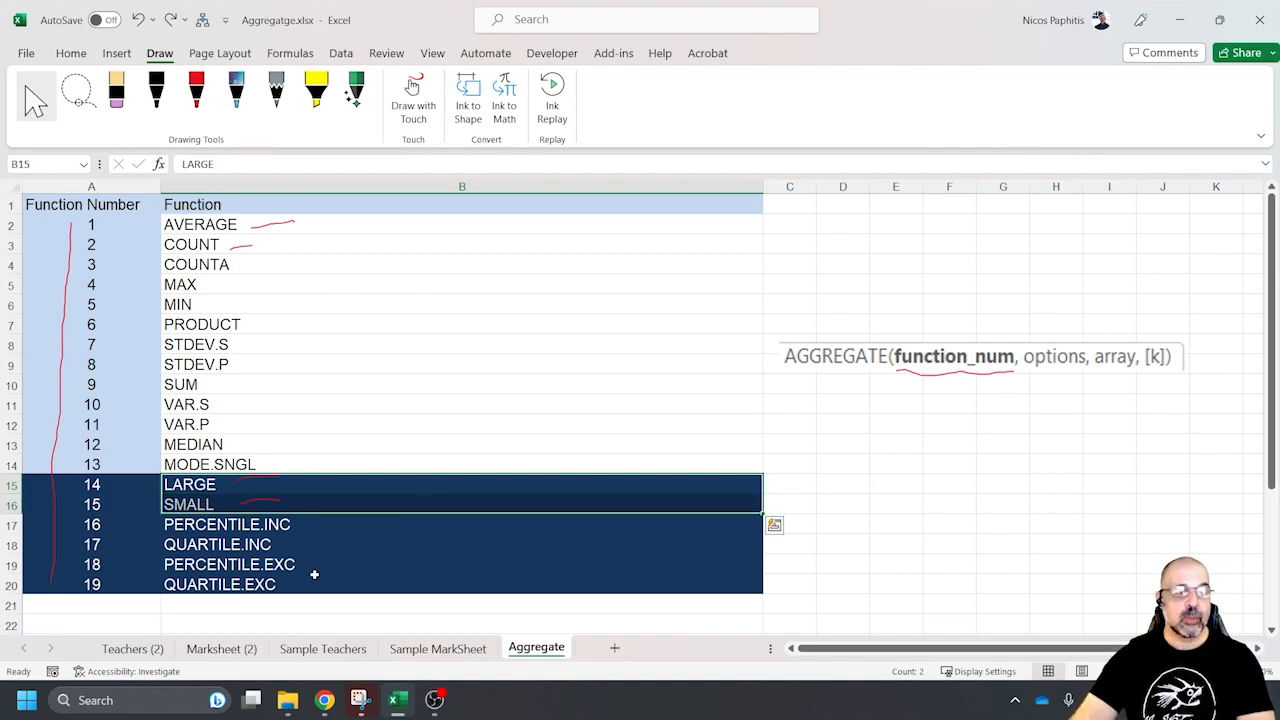
On the Teachers (2) sheet, erase the COUNT formula from the merged total cell B88 below the table
left_click(126, 650)
scroll(677, 389, "up", 7)
scroll(640, 392, "down", 13)
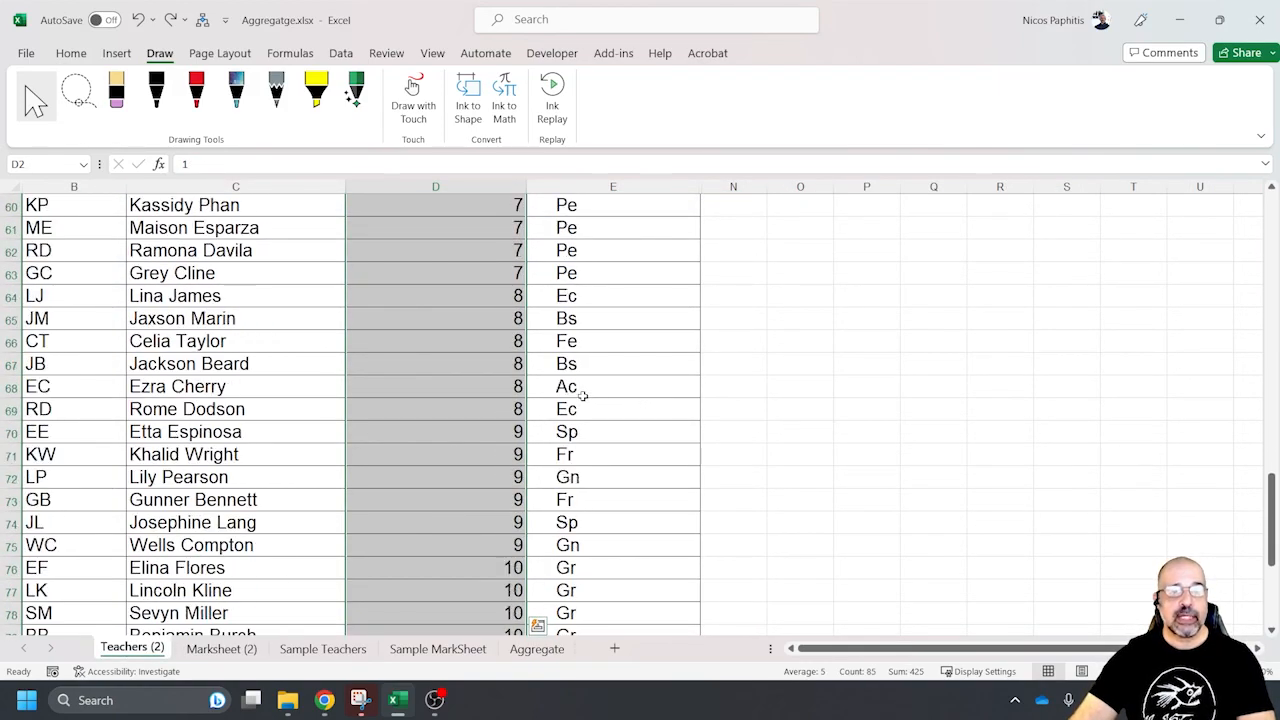
scroll(540, 365, "up", 1)
left_click(467, 317)
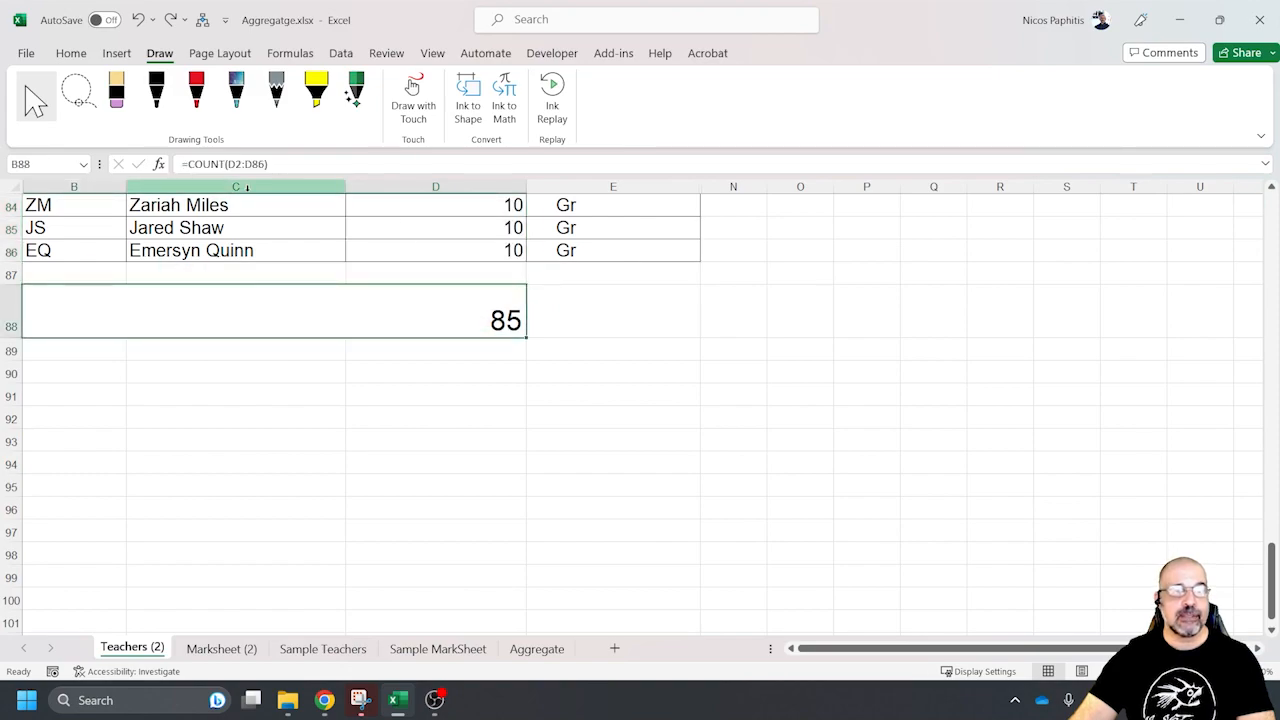
left_click(279, 167)
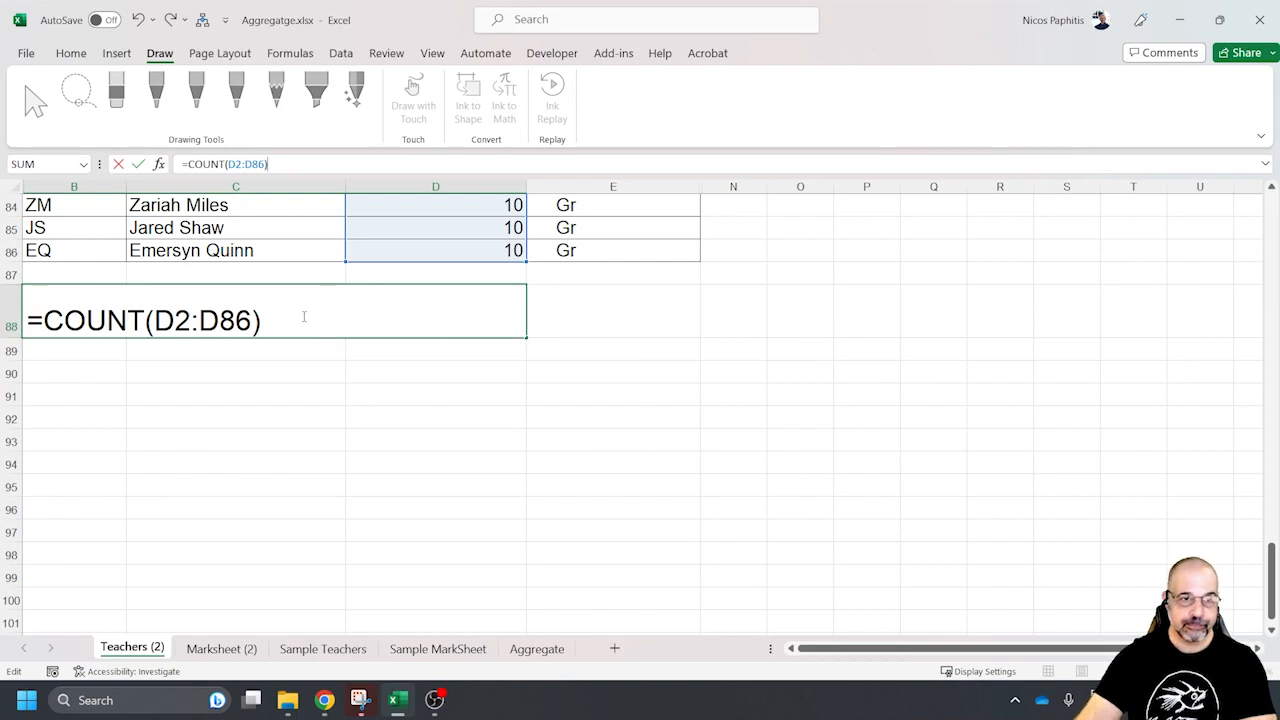
left_click(388, 295)
key("BackSpace")
key("BackSpace")
key("BackSpace")
key("BackSpace")
key("BackSpace")
key("BackSpace")
key("BackSpace")
key("BackSpace")
key("BackSpace")
key("BackSpace")
key("BackSpace")
key("BackSpace")
key("BackSpace")
key("BackSpace")
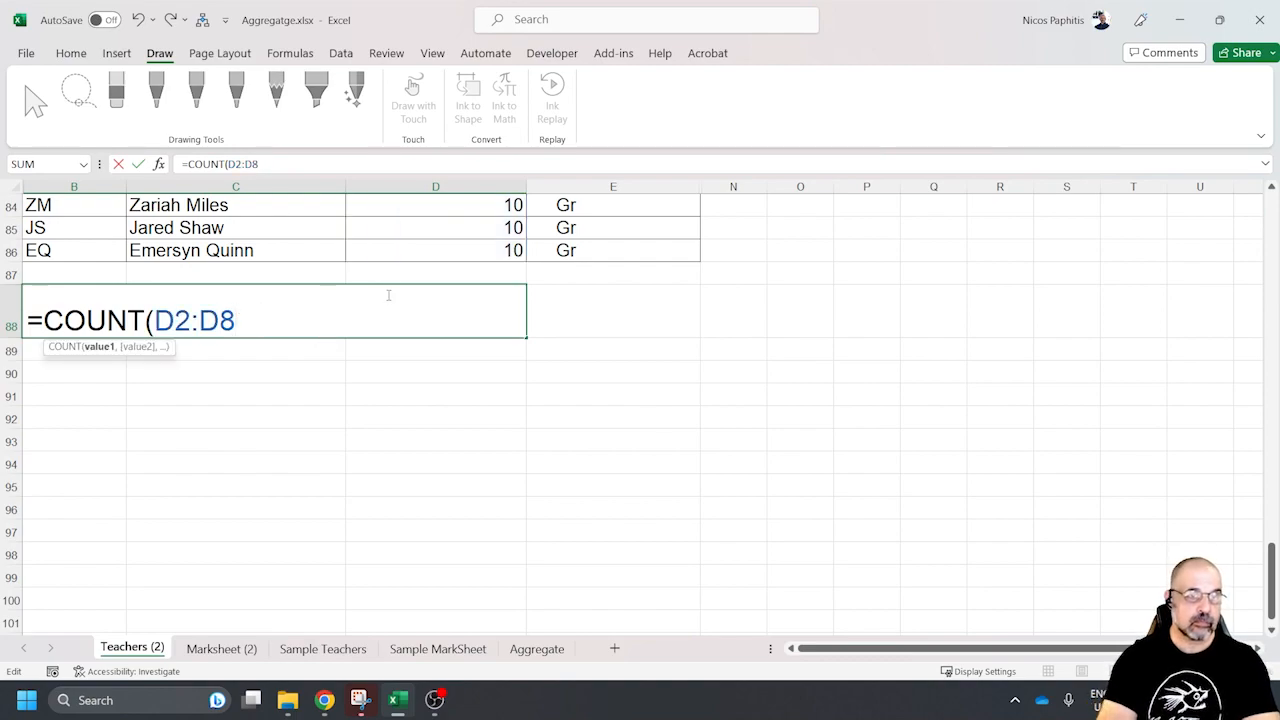
Start an AGGREGATE formula in B88 with function 2 - COUNT and option 5 - Ignore hidden rows
type("=a")
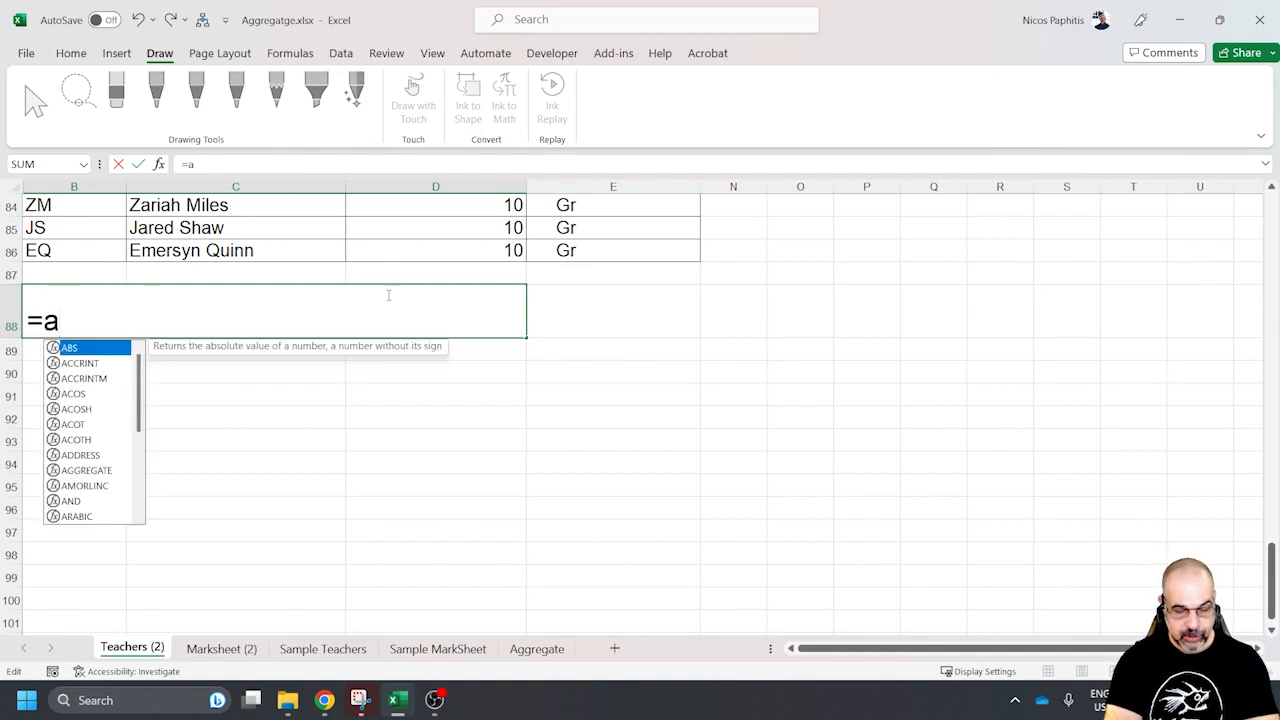
type("ggregate")
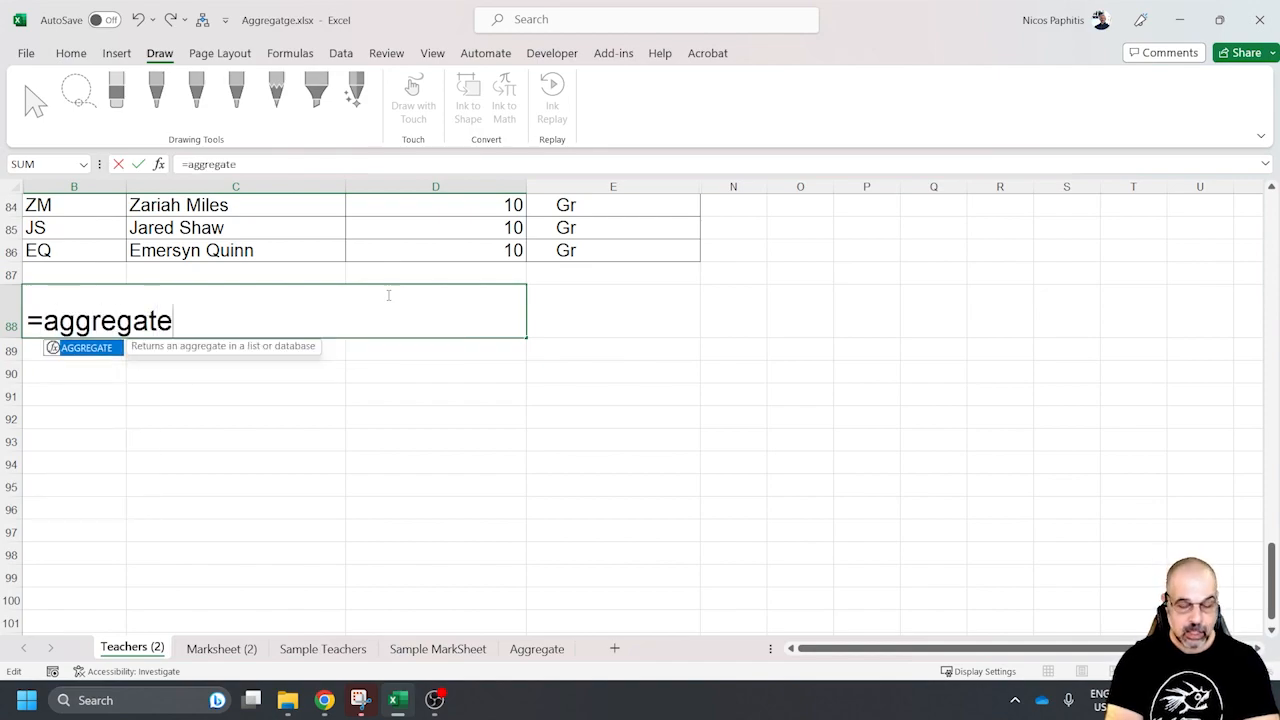
type("(")
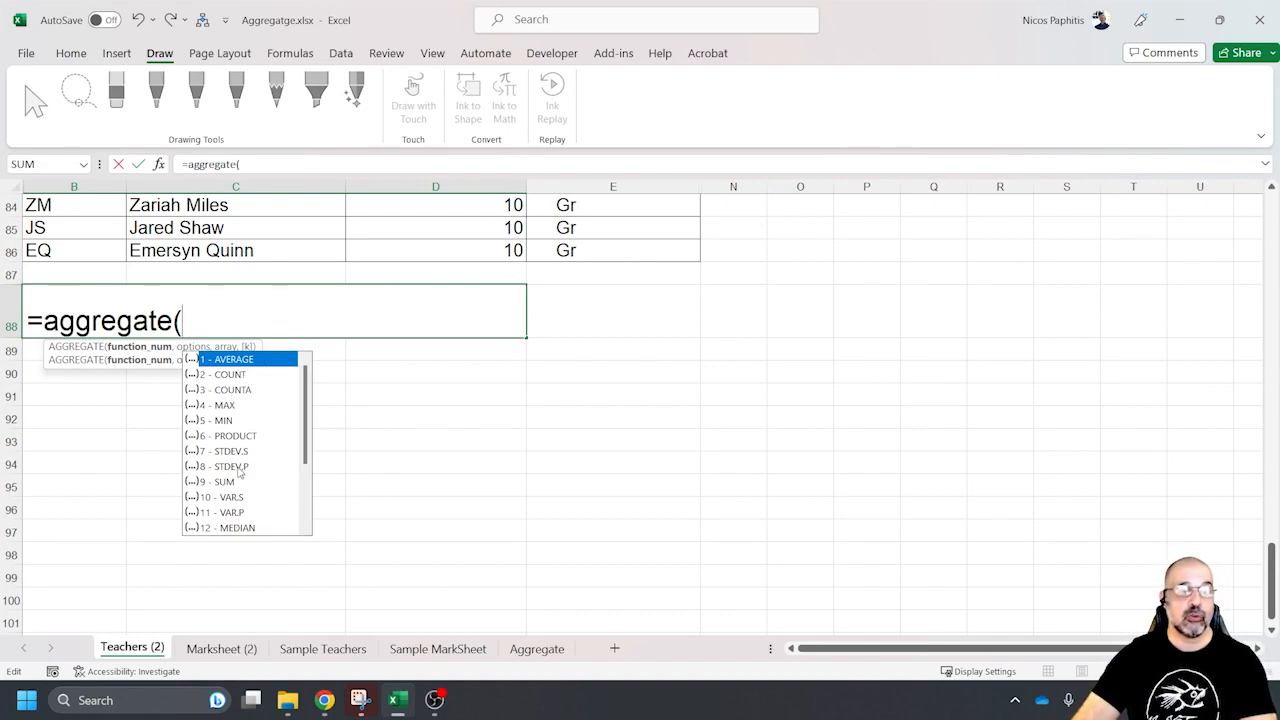
double_click(230, 376)
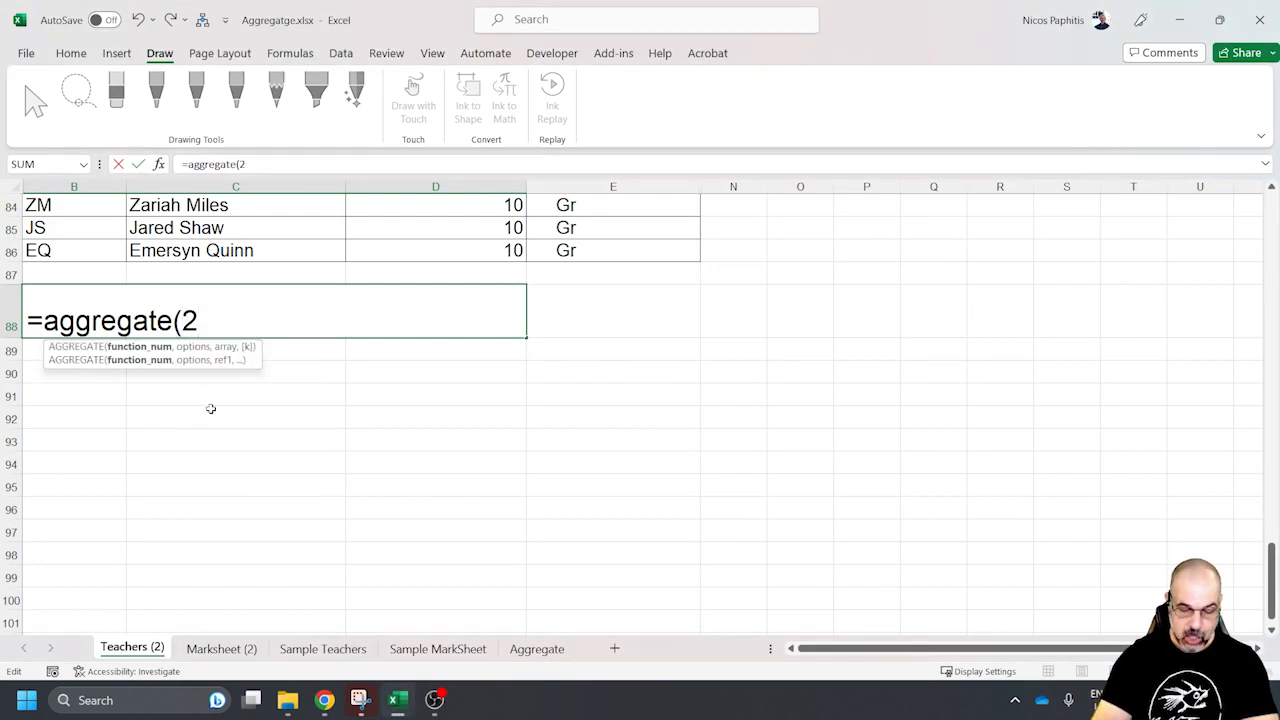
type(",")
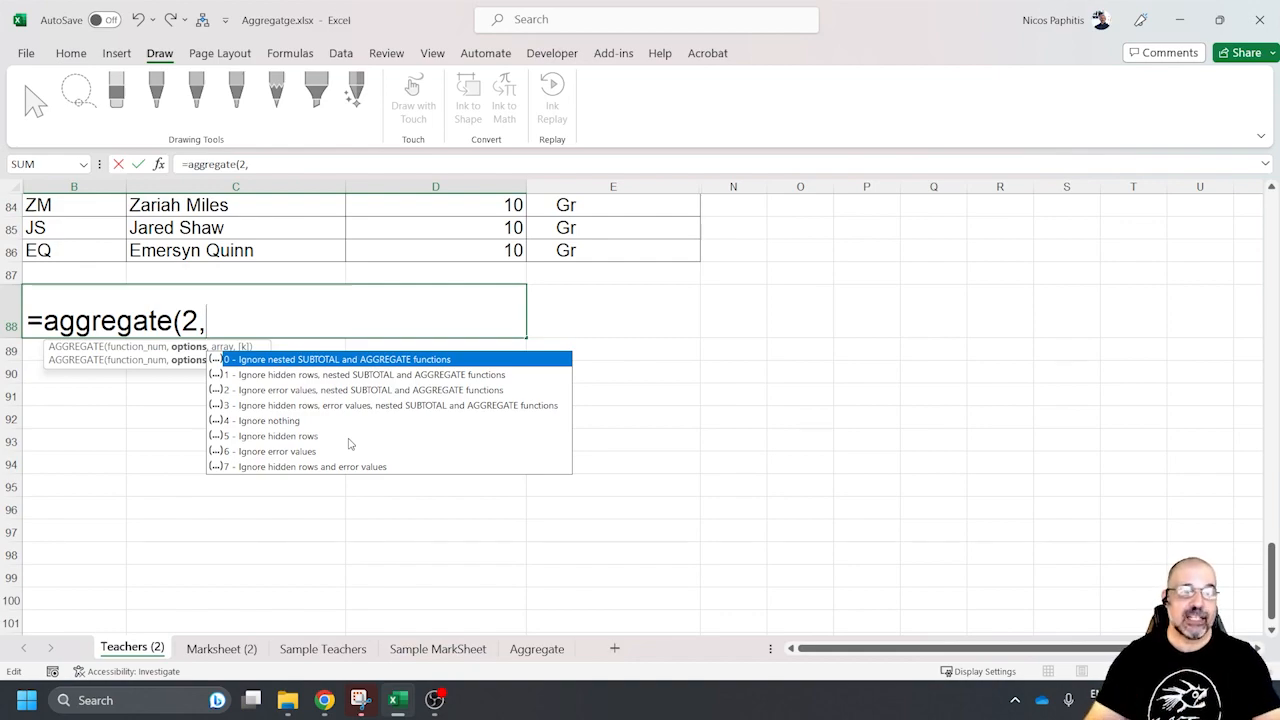
left_click(294, 438)
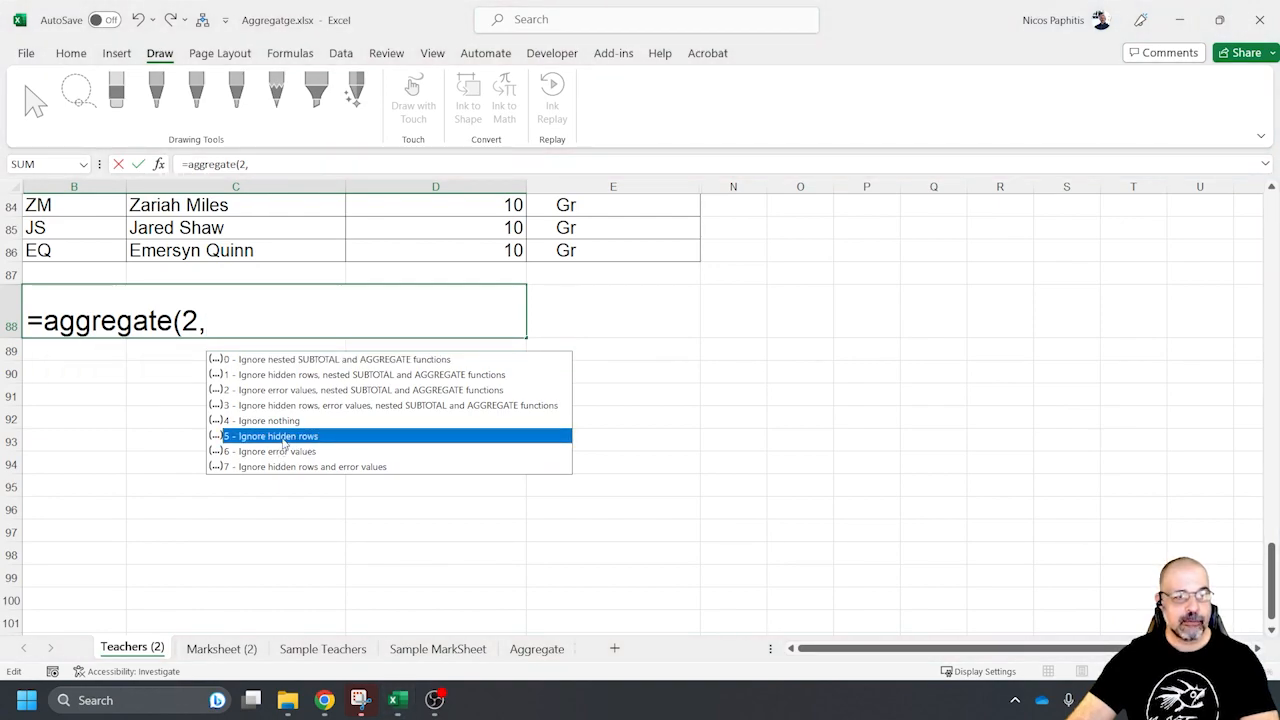
double_click(284, 438)
type(",")
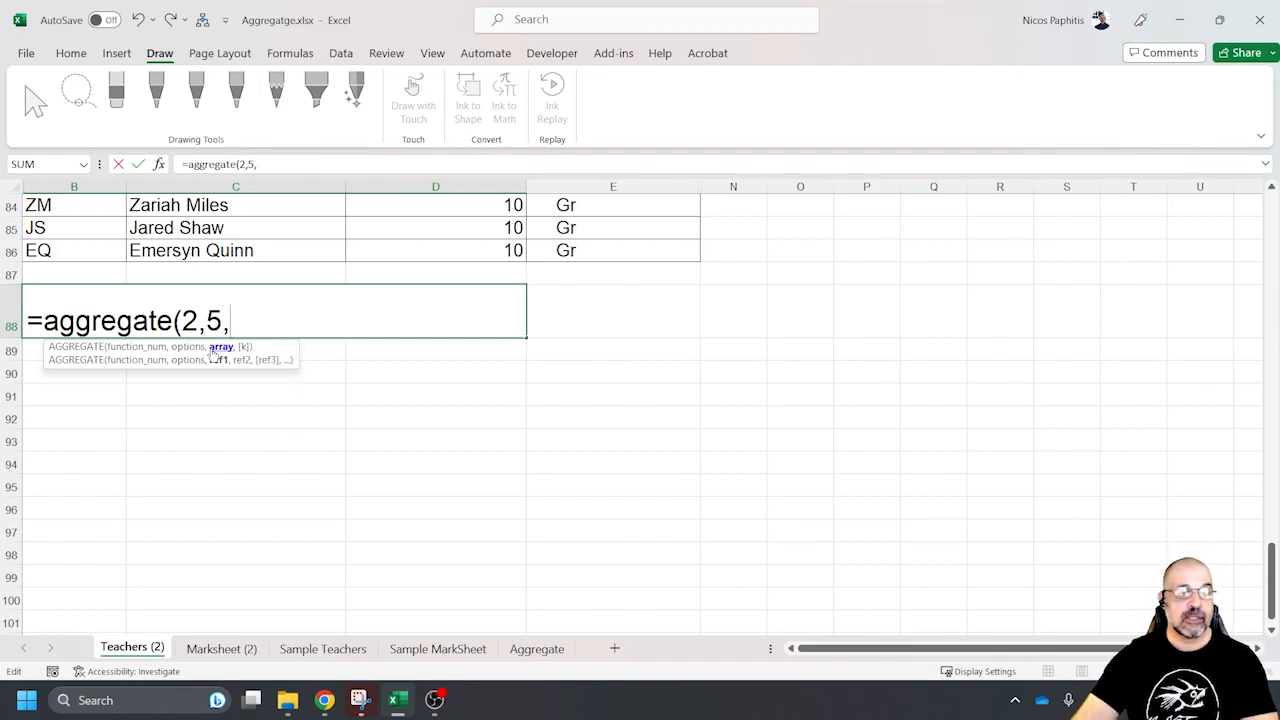
Complete the AGGREGATE formula with the Dept / Faculty range D2:D86 as its array and enter it
scroll(560, 390, "up", 8)
scroll(580, 385, "up", 20)
left_click_drag(443, 224, 437, 545)
type(")")
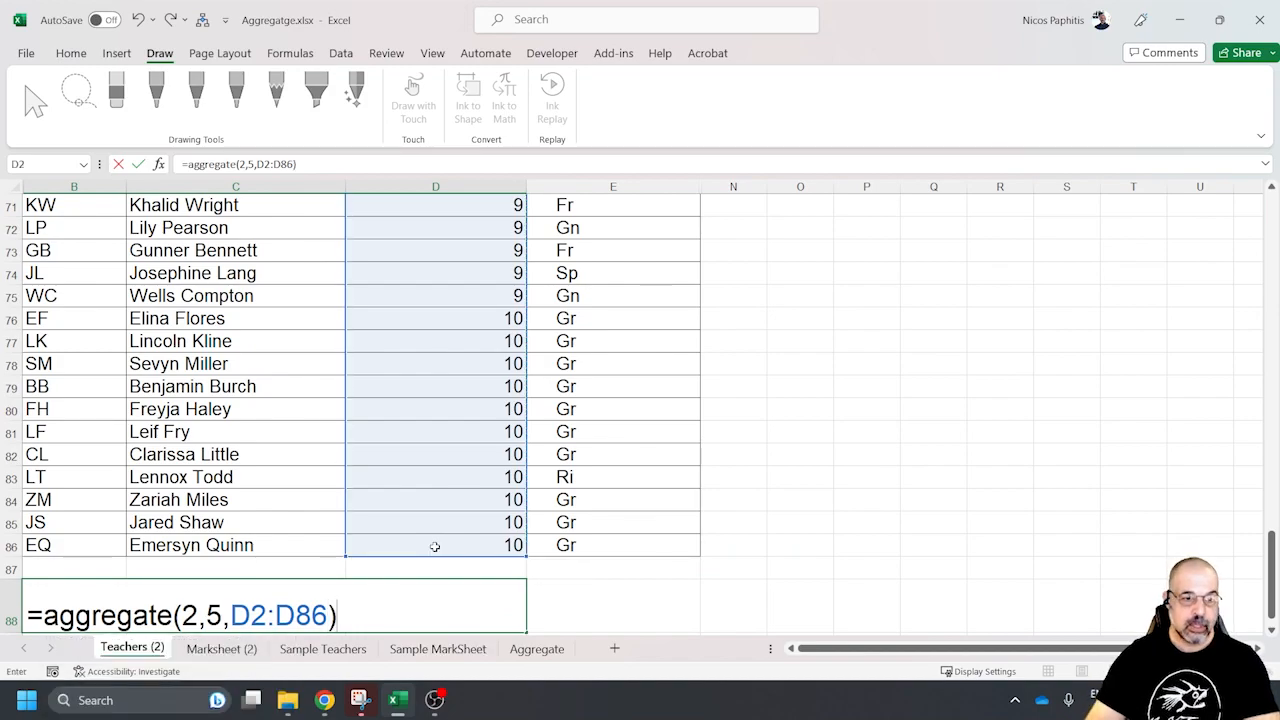
key("Return")
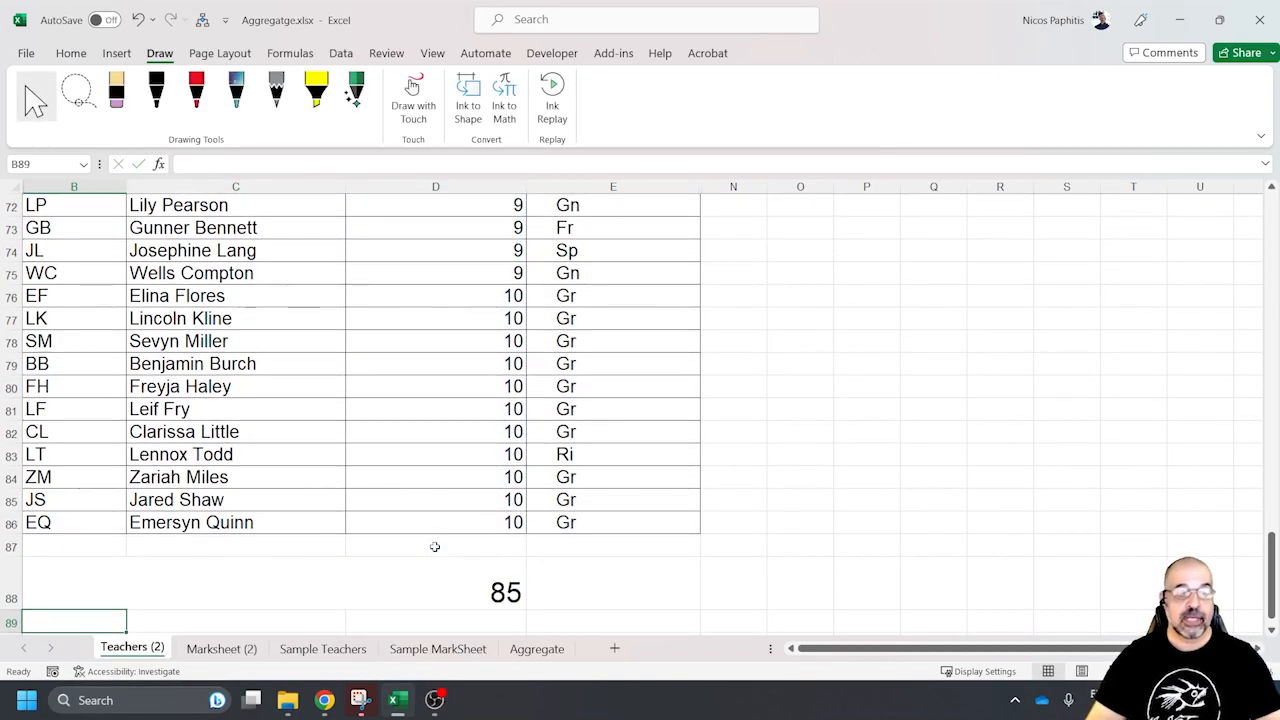
Remove the existing filter from the teachers table headers
scroll(477, 406, "up", 20)
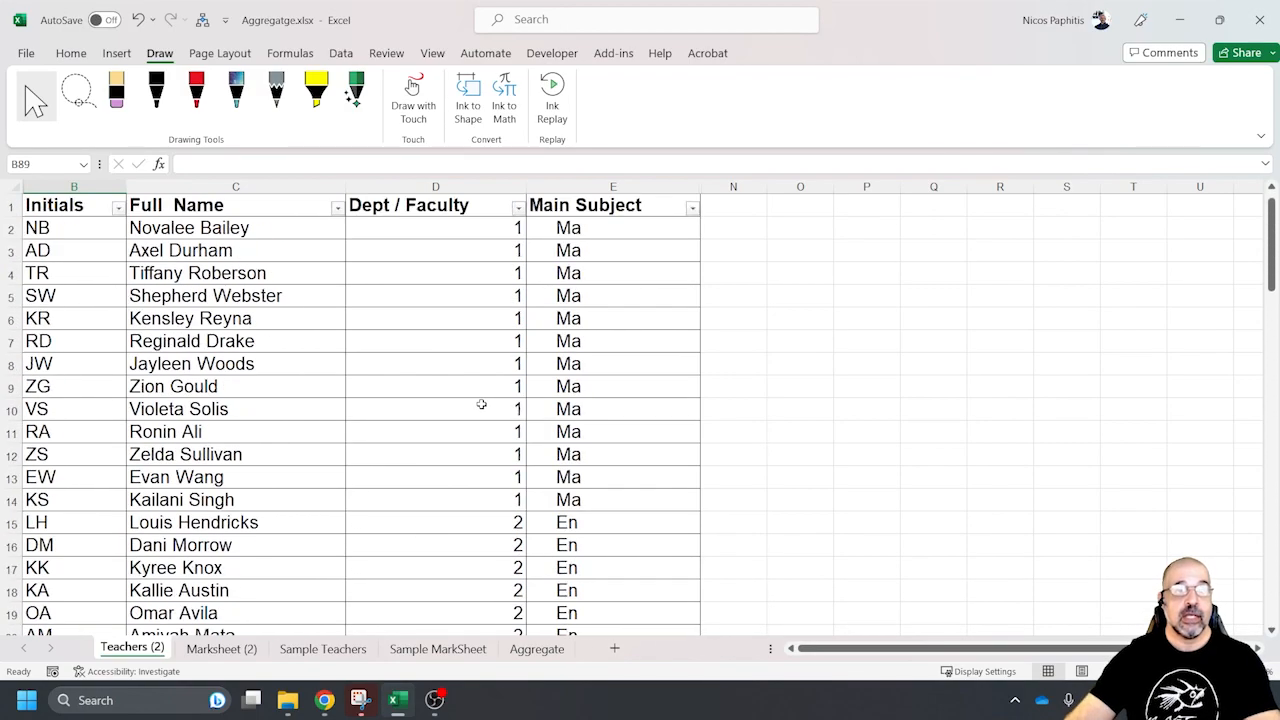
left_click(341, 55)
left_click(716, 100)
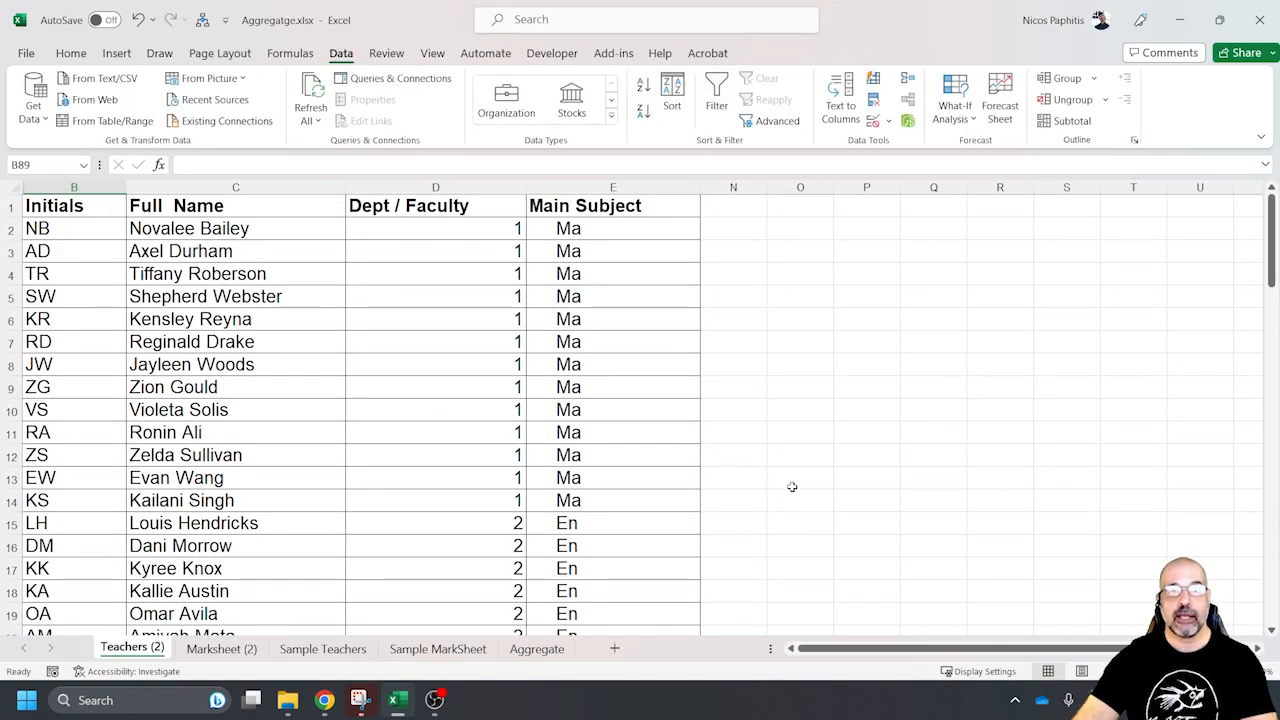
left_click(866, 455)
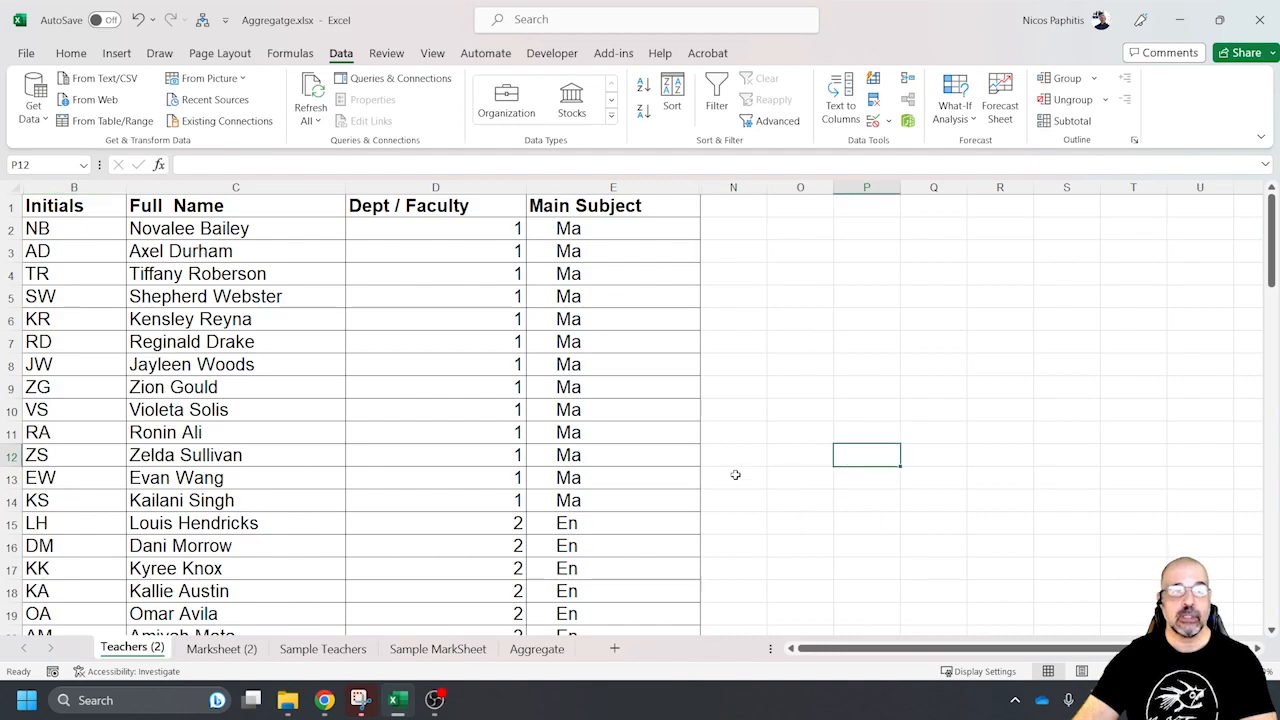
Select the whole teachers table B1:E86 with its headers and apply a filter to it
left_click(68, 212)
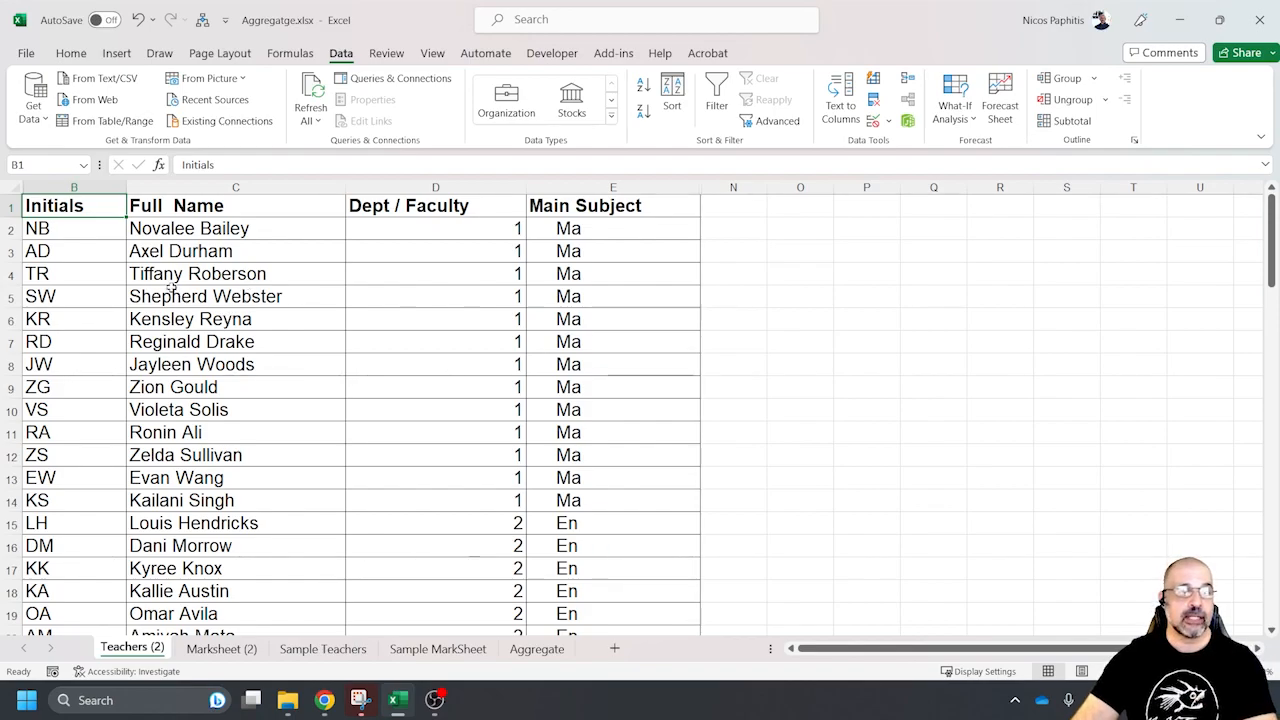
scroll(197, 267, "down", 20)
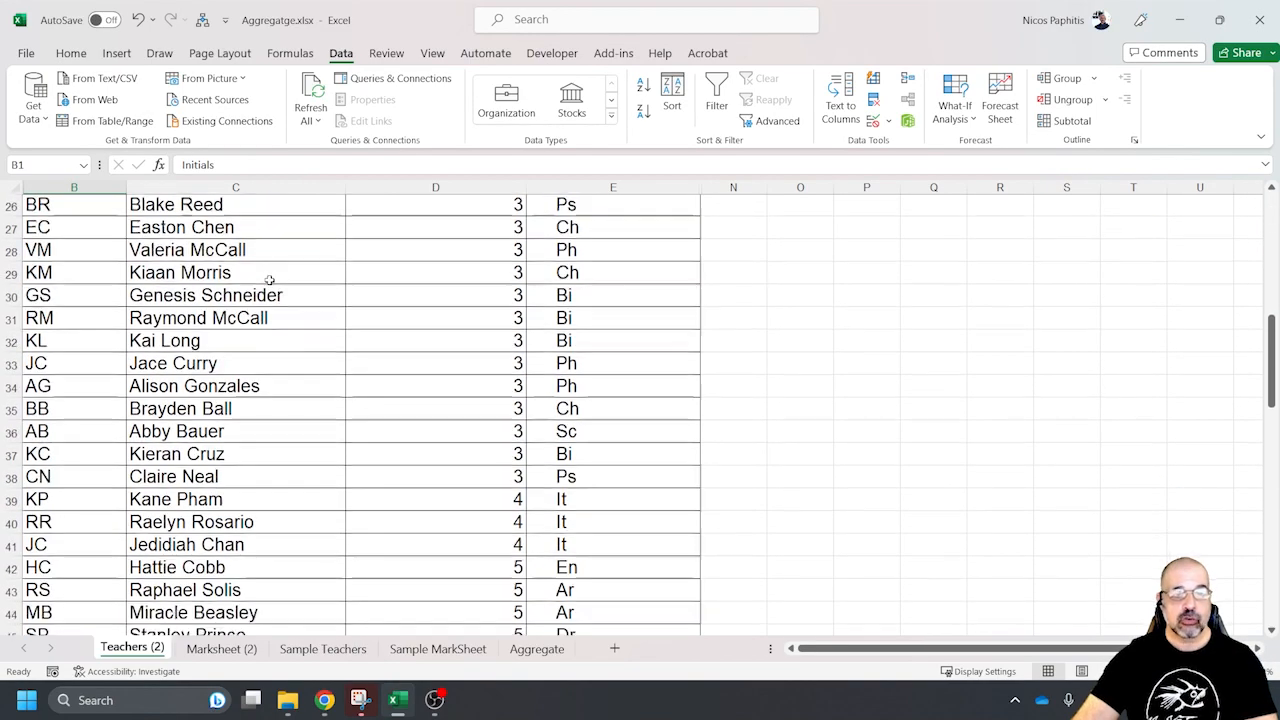
scroll(274, 287, "down", 1)
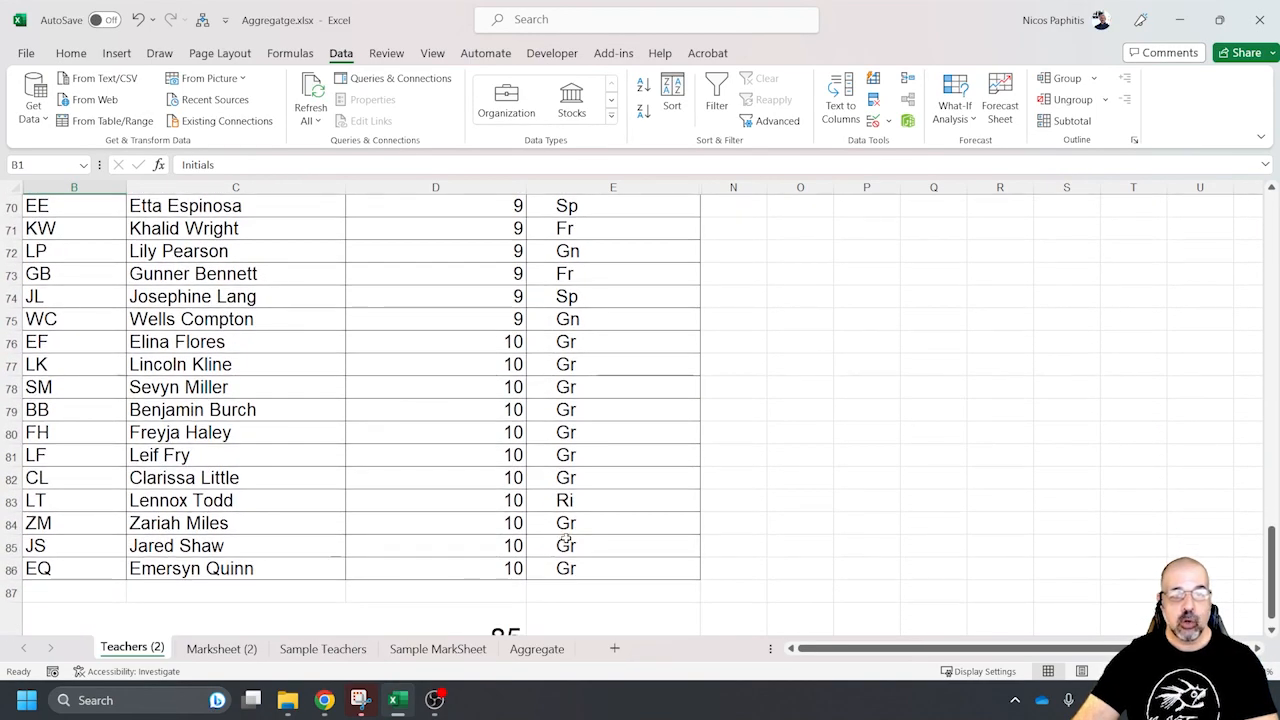
left_click(580, 568, "shift")
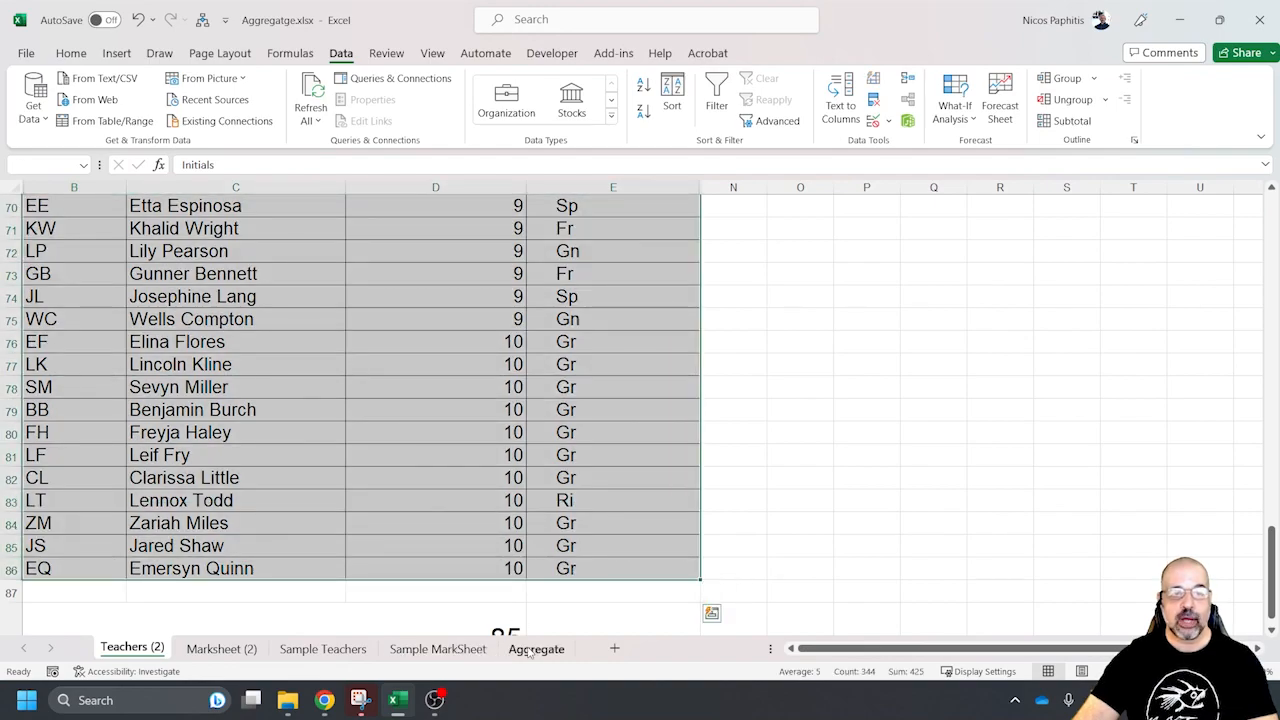
scroll(575, 536, "up", 8)
scroll(346, 380, "up", 15)
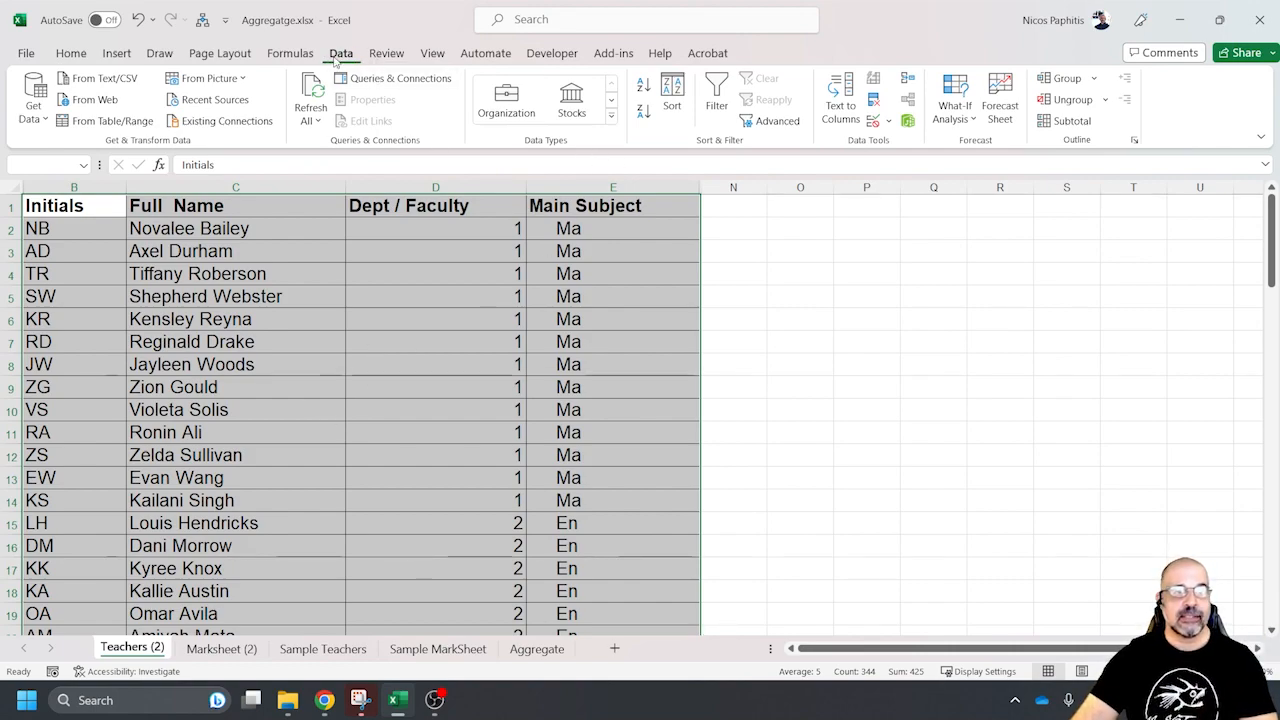
left_click(717, 93)
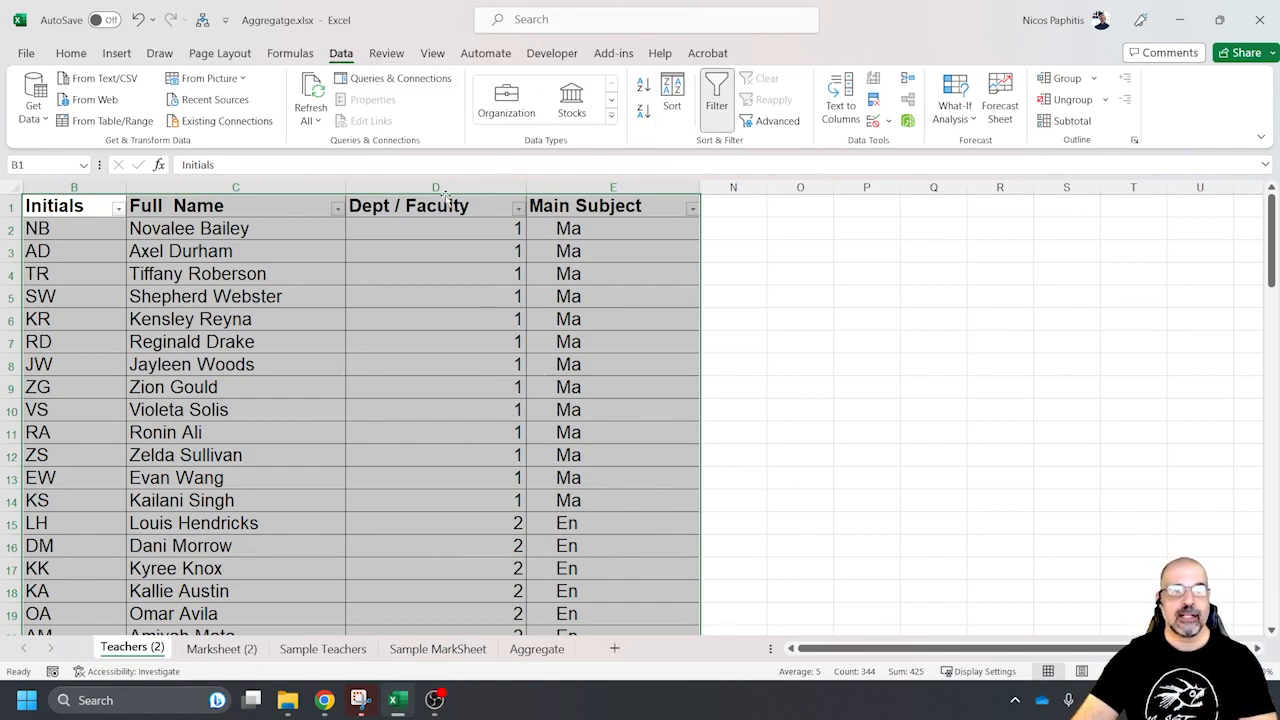
Filter the teachers table so that Dept / Faculty includes only department 3
left_click(262, 206)
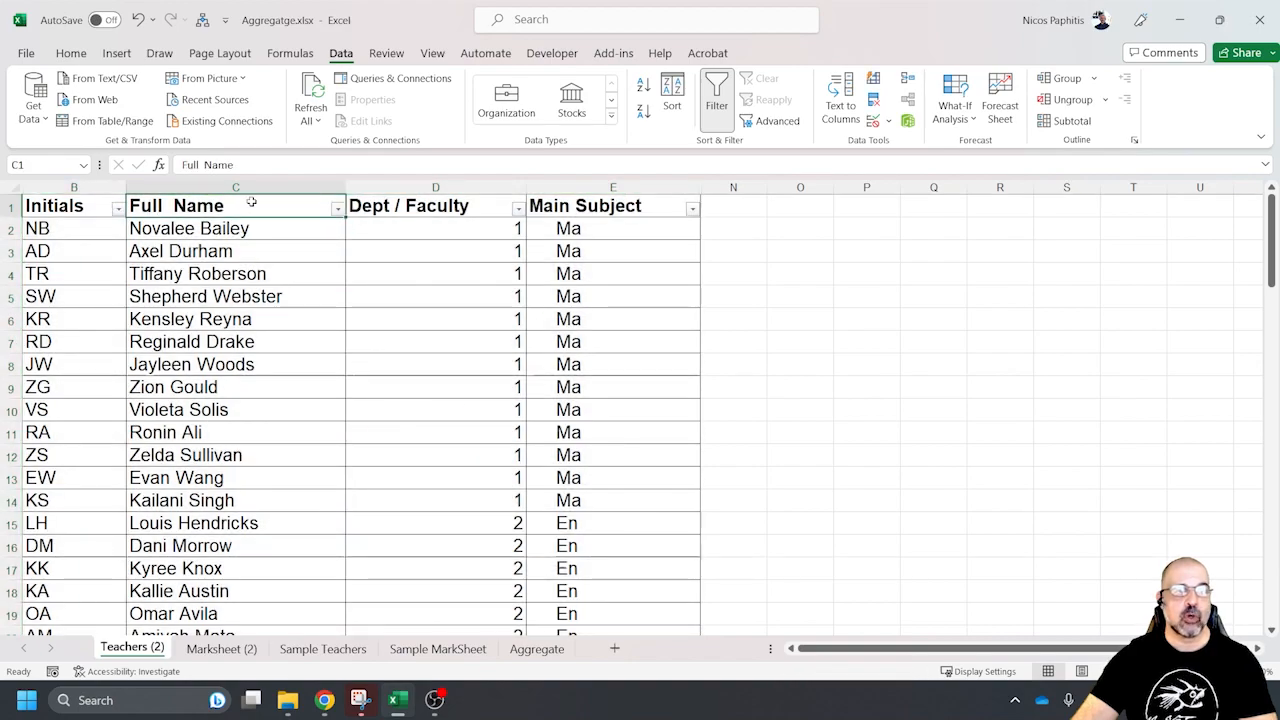
left_click(518, 209)
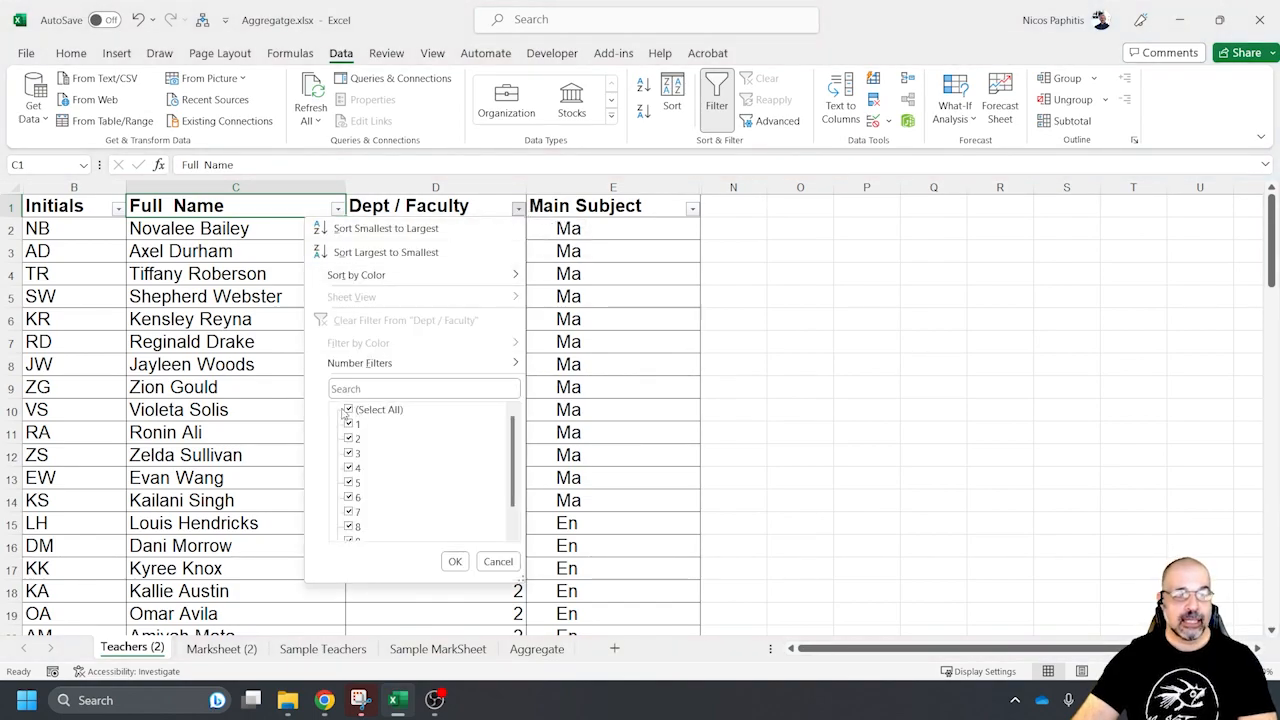
left_click(350, 410)
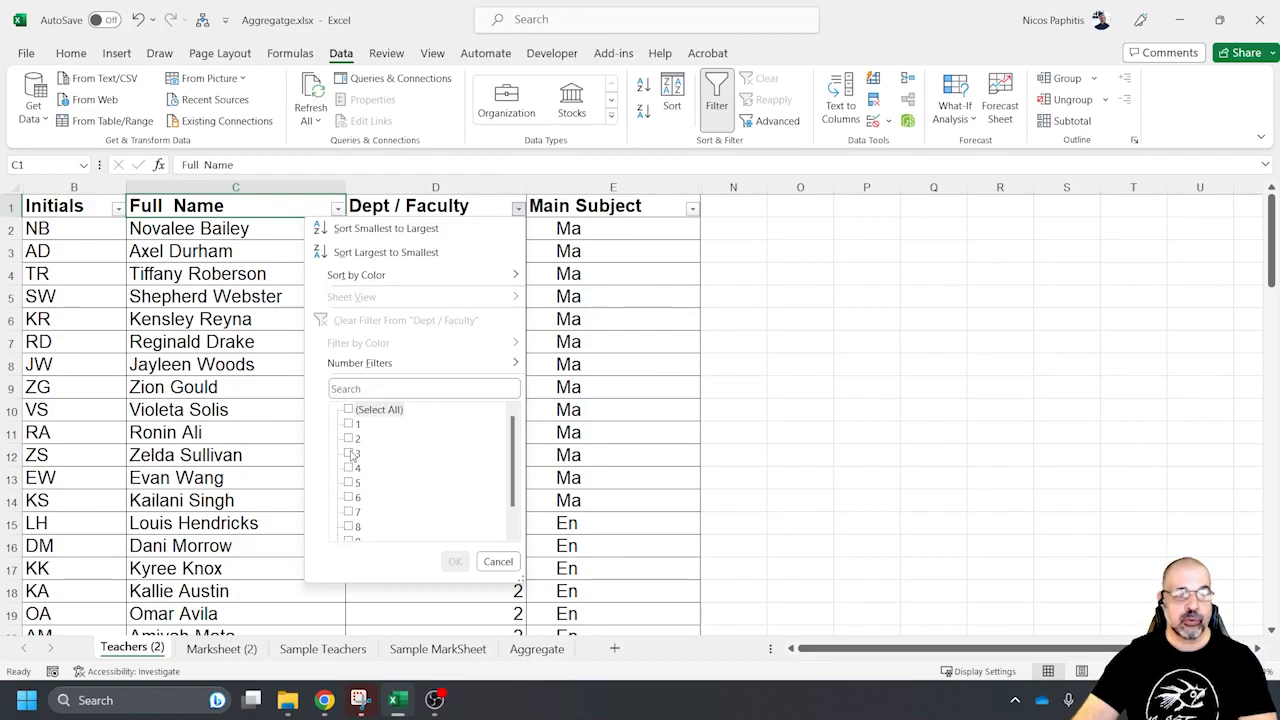
left_click(352, 454)
left_click(455, 561)
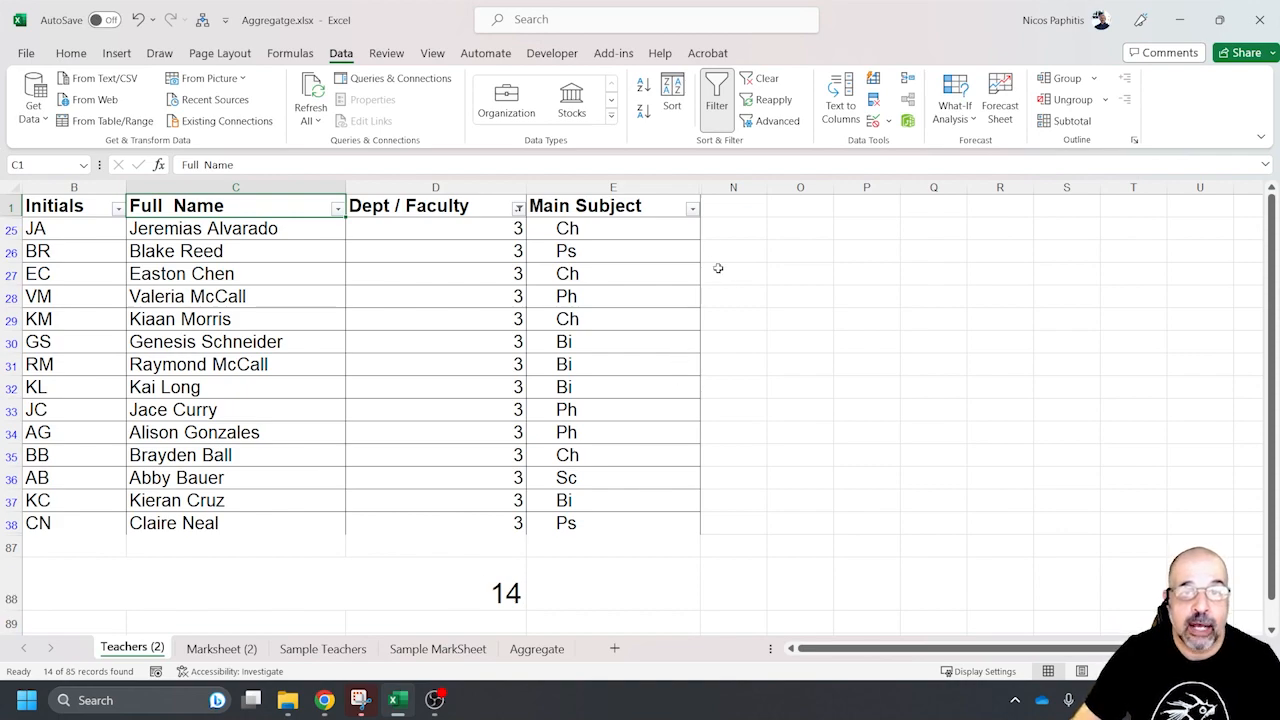
Filter the Main Subject column so that only Ch is included
left_click(692, 208)
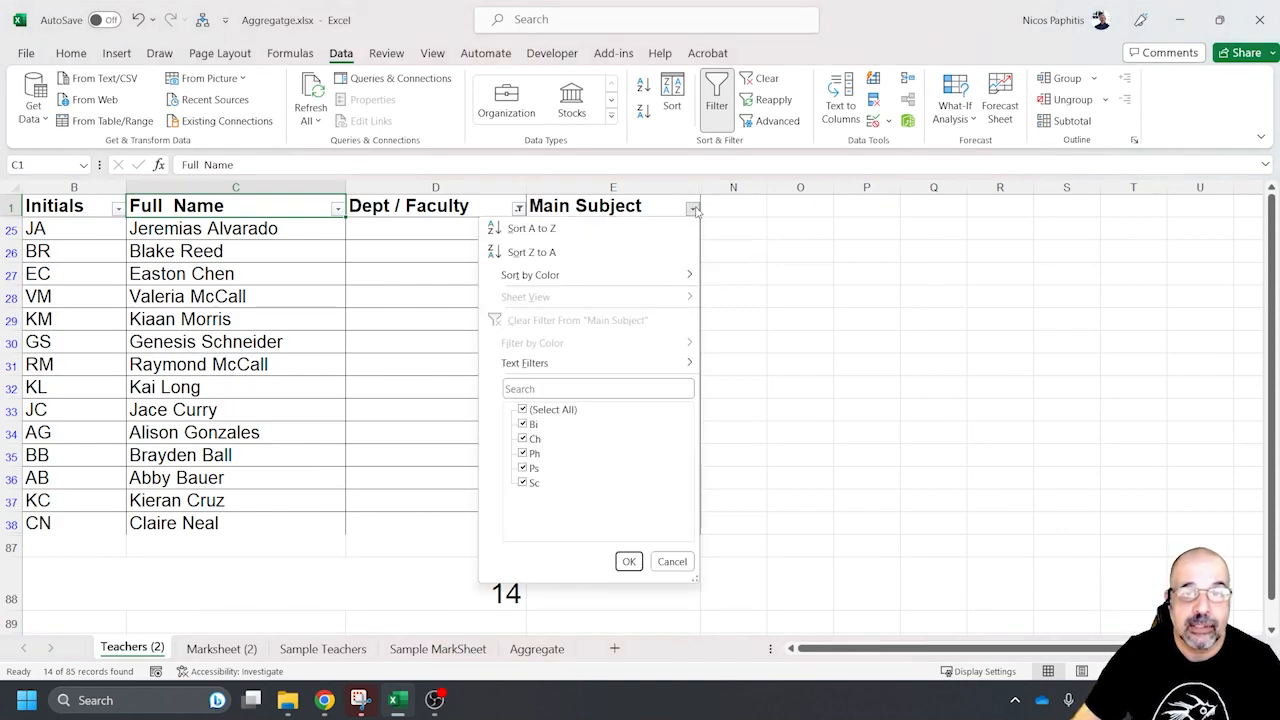
left_click(523, 411)
left_click(523, 438)
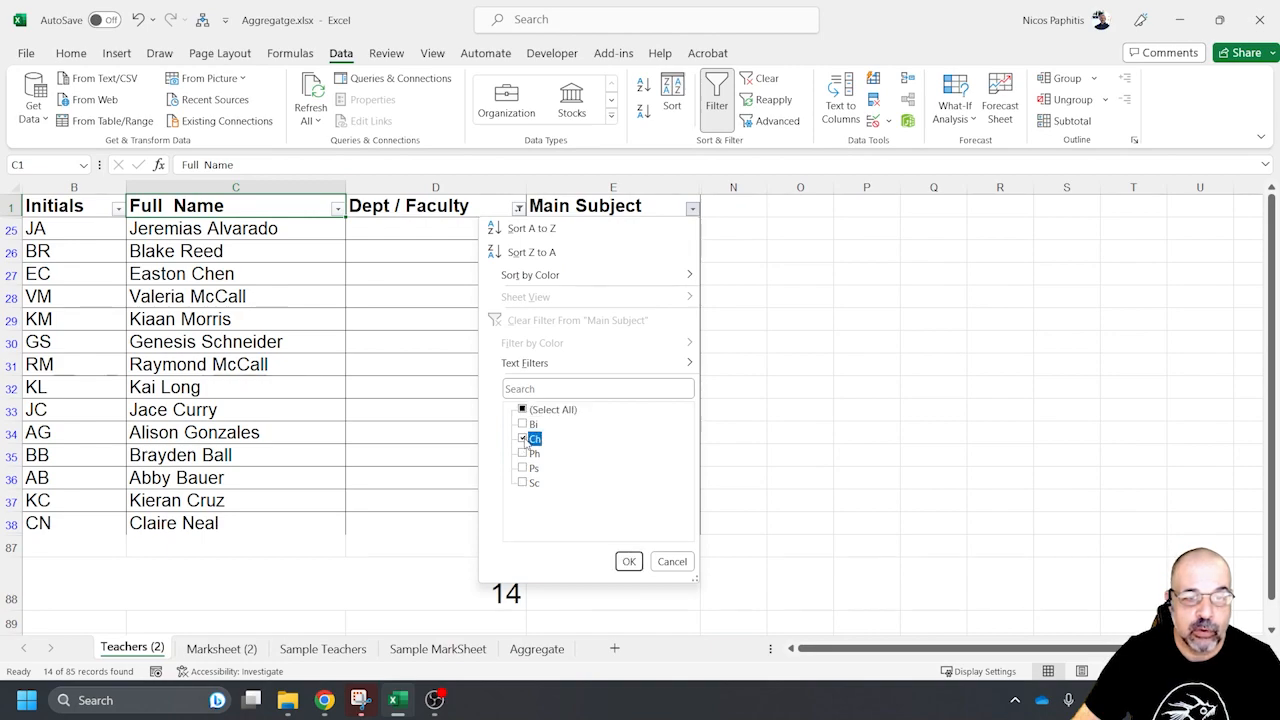
left_click(629, 561)
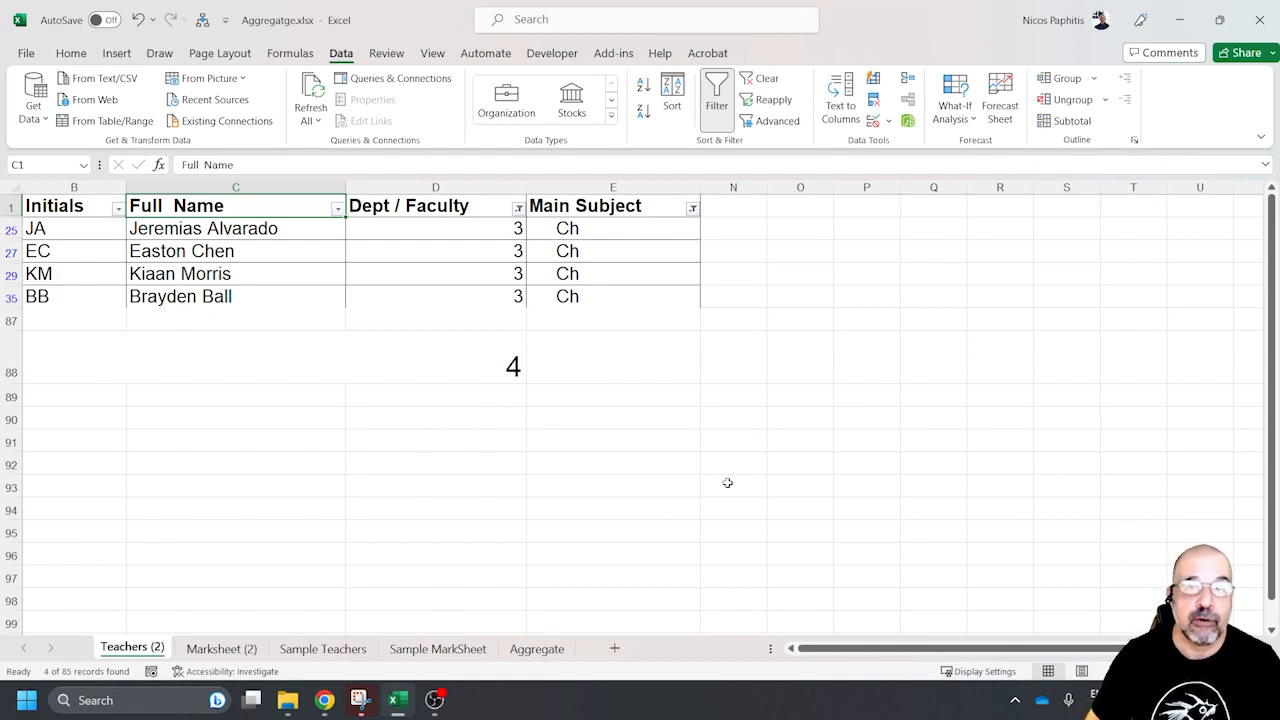
Reset the Main Subject and Dept / Faculty filters so both columns include all values again
left_click(691, 209)
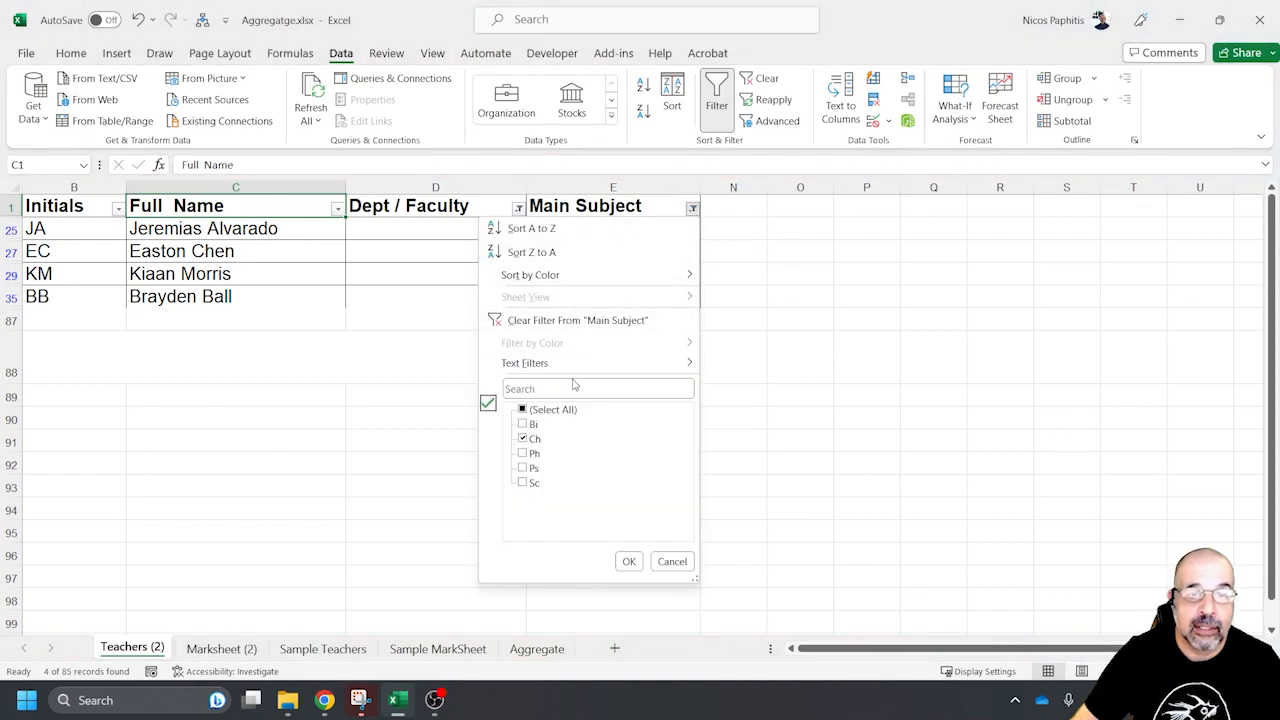
left_click(523, 410)
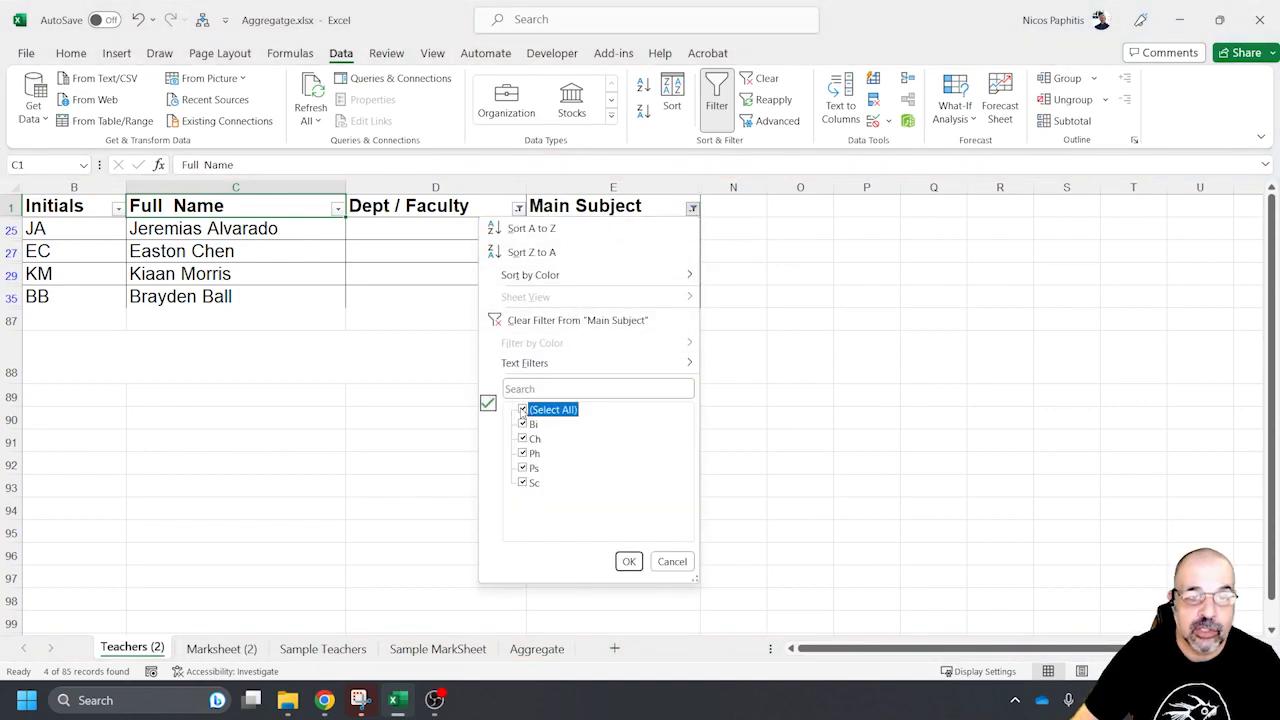
left_click(629, 561)
left_click(518, 208)
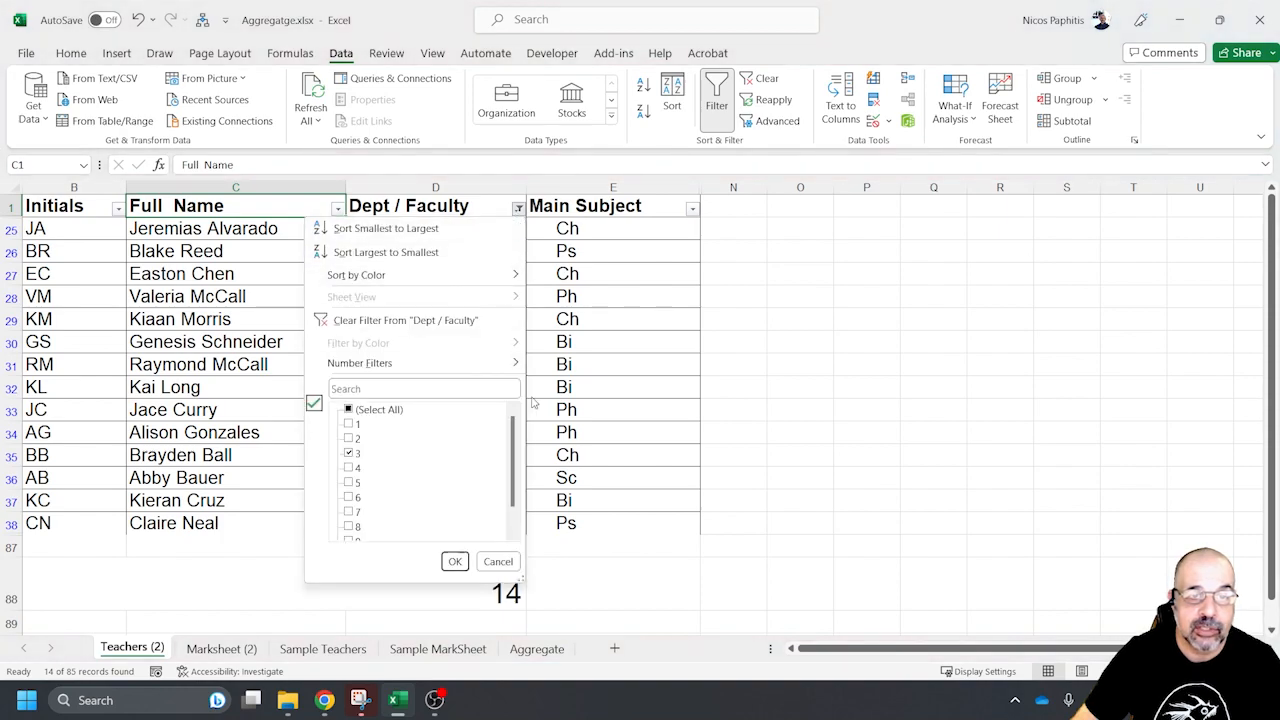
left_click(349, 410)
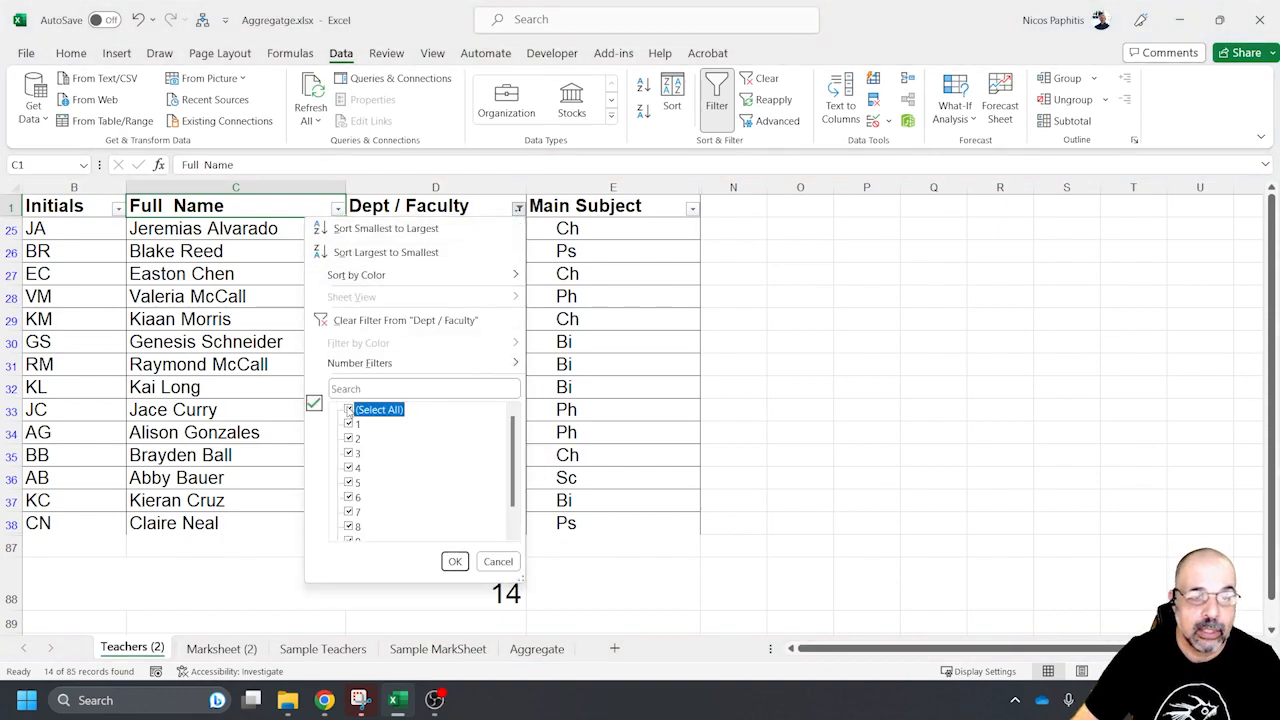
left_click(452, 561)
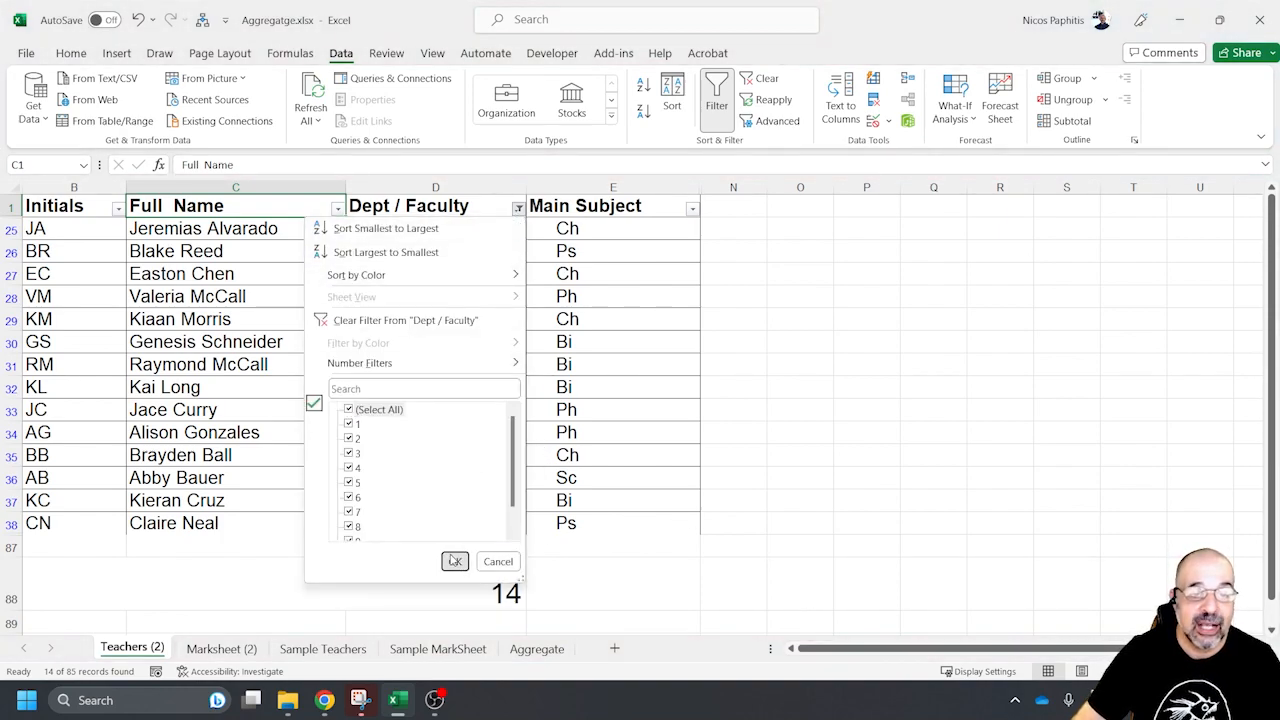
scroll(501, 513, "down", 20)
scroll(501, 513, "up", 6)
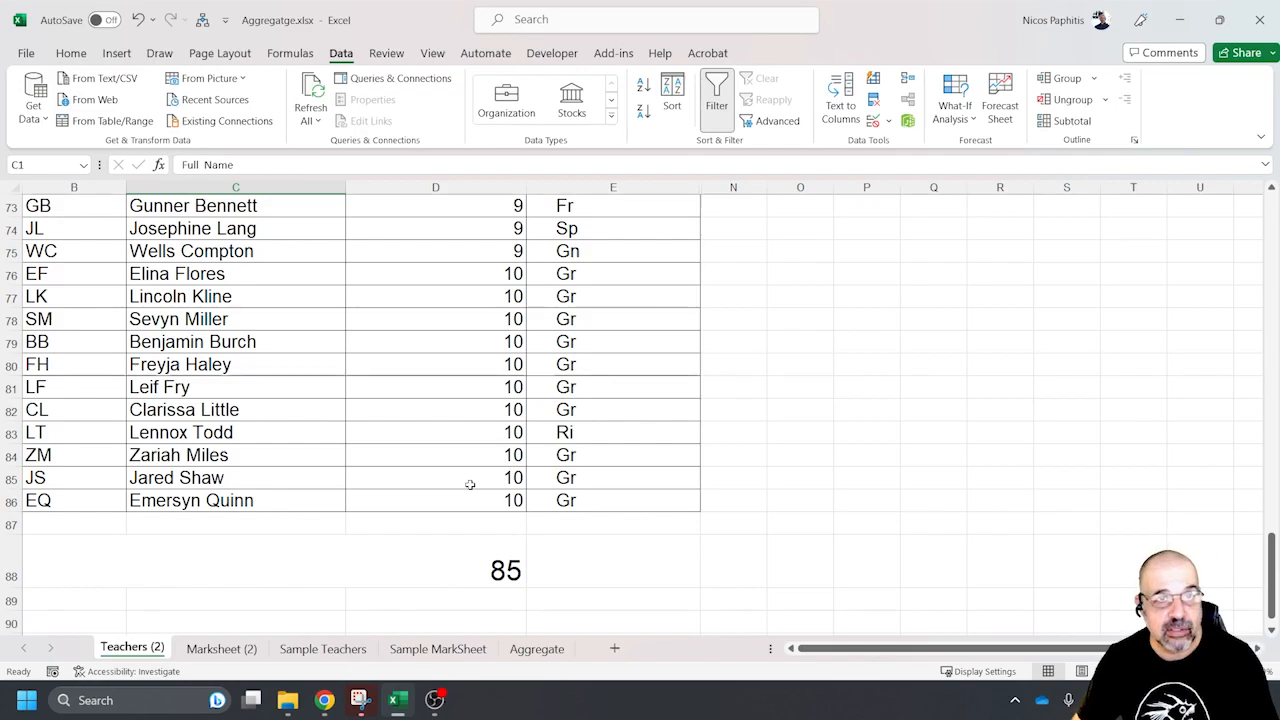
On the Marksheet (2) sheet, select the assignment data A6:G246 including its header row
left_click(221, 648)
scroll(451, 442, "up", 20)
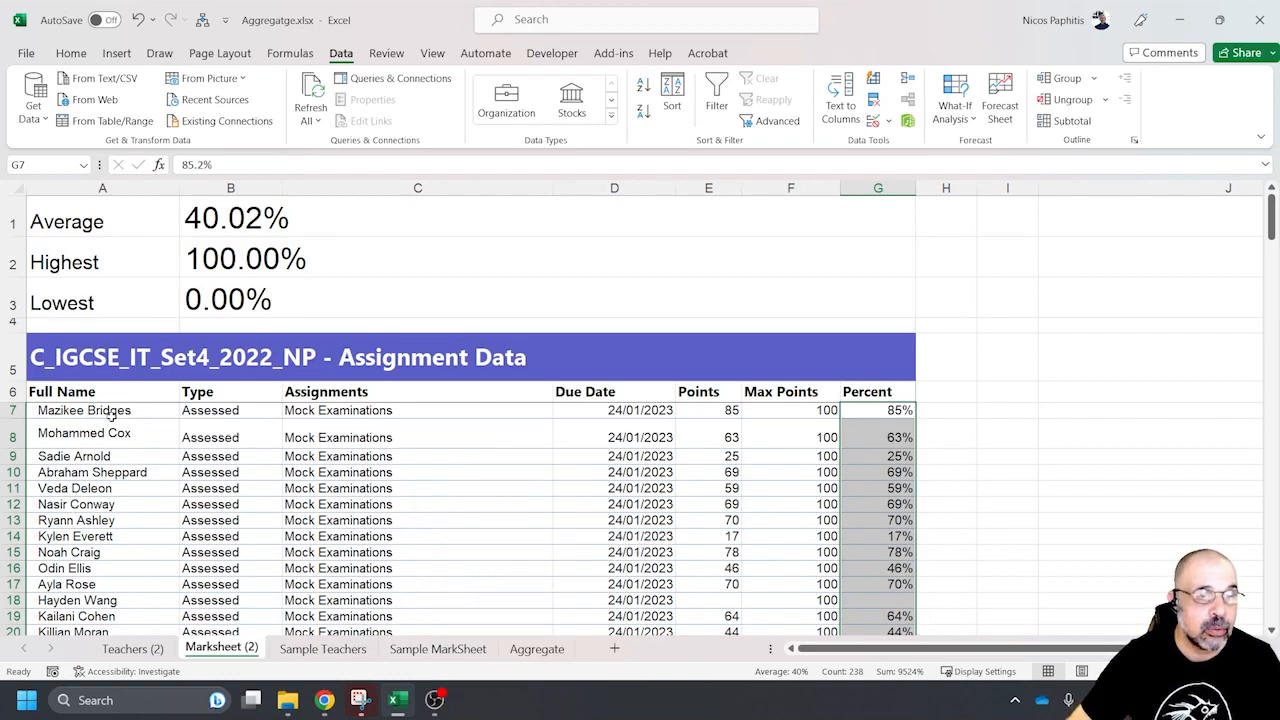
left_click(77, 392)
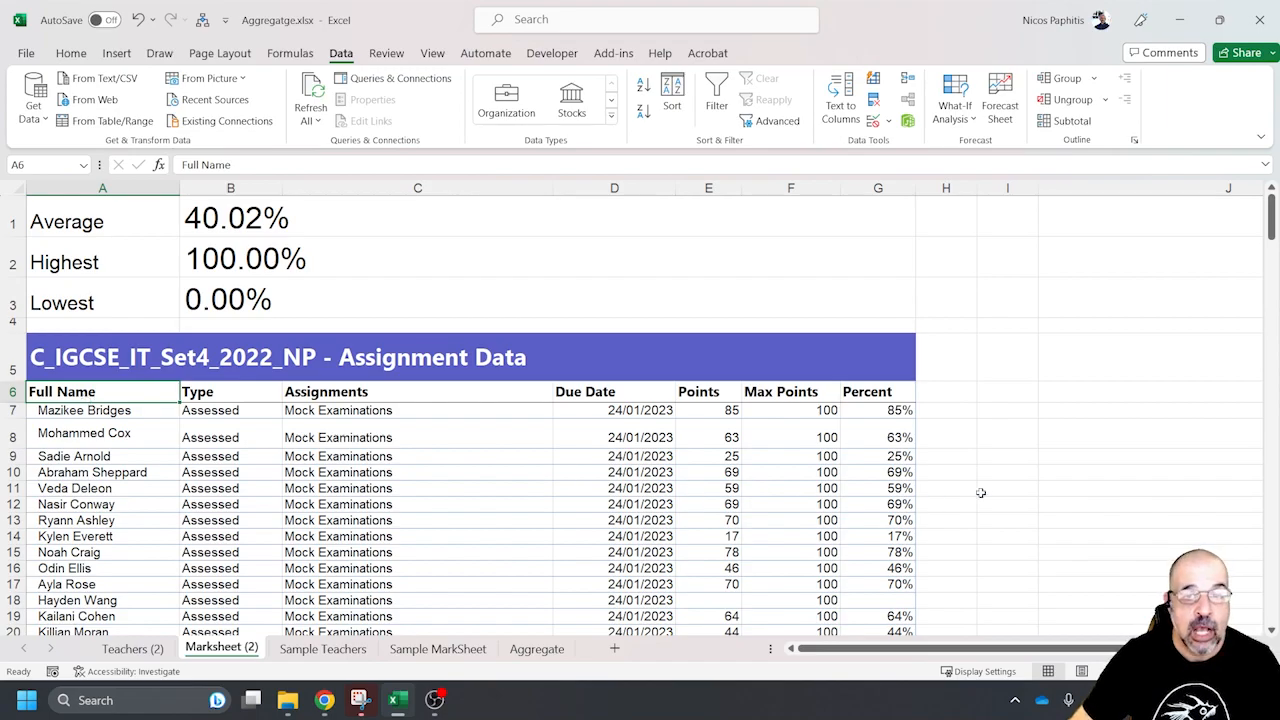
scroll(979, 495, "down", 20)
scroll(1021, 425, "down", 20)
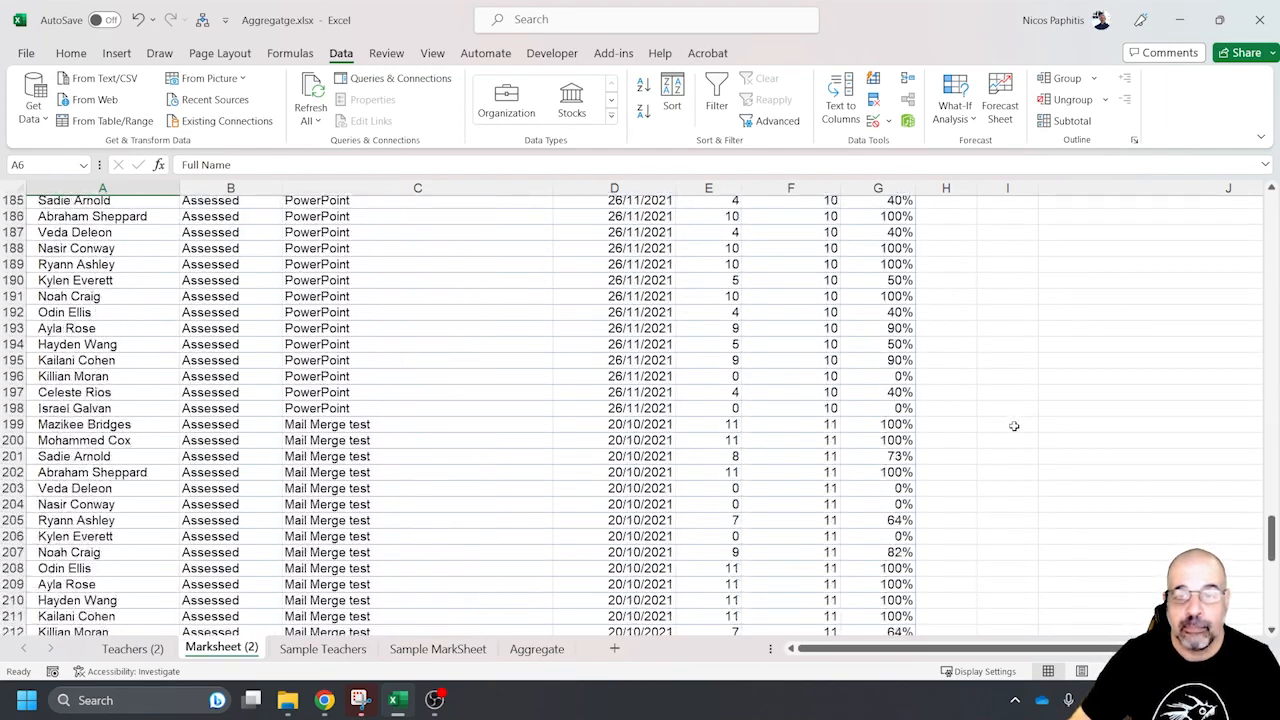
scroll(1050, 385, "up", 7)
scroll(1063, 371, "up", 1)
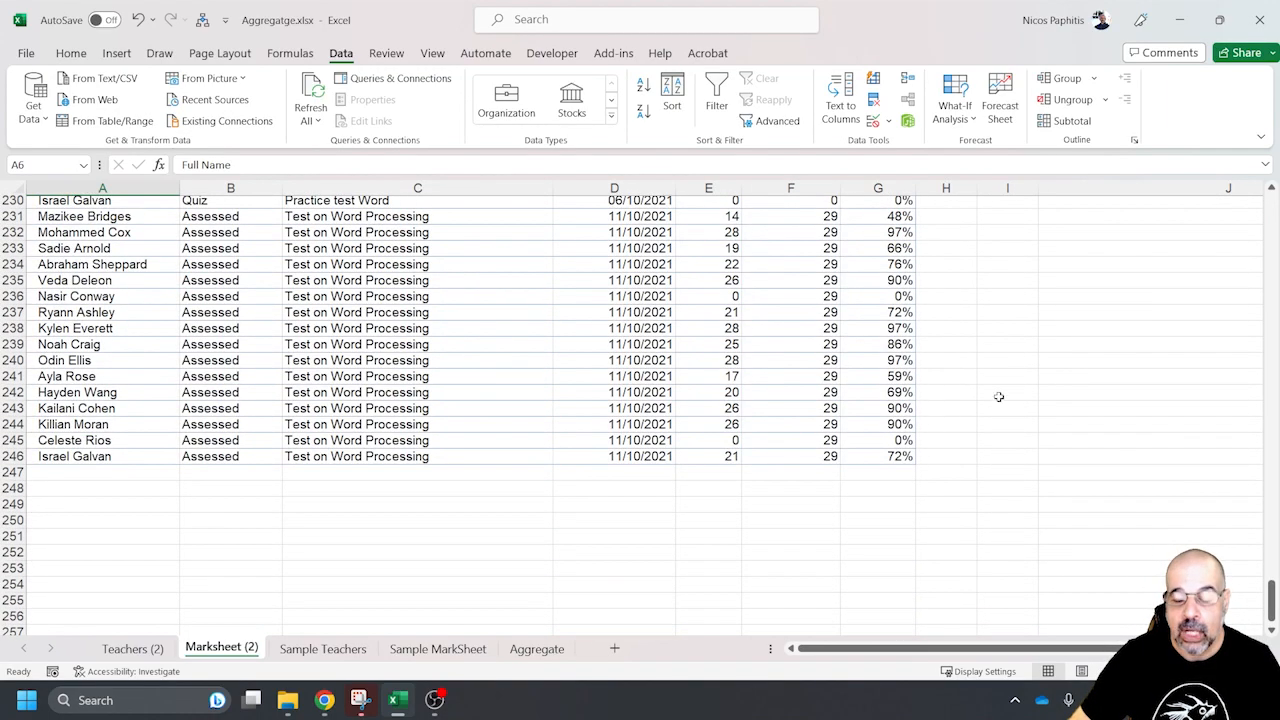
left_click(881, 458, "shift")
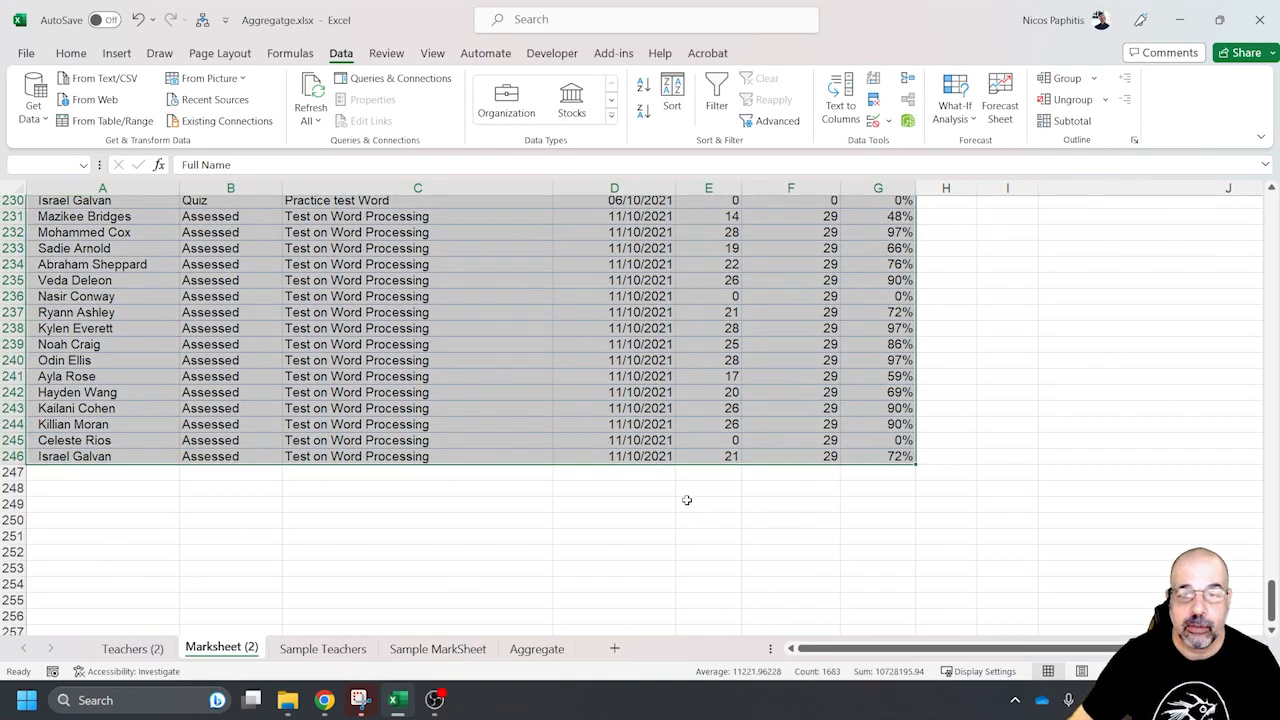
Turn the selected range A6:G246 into a table, keeping its first row as headers
scroll(687, 500, "up", 5)
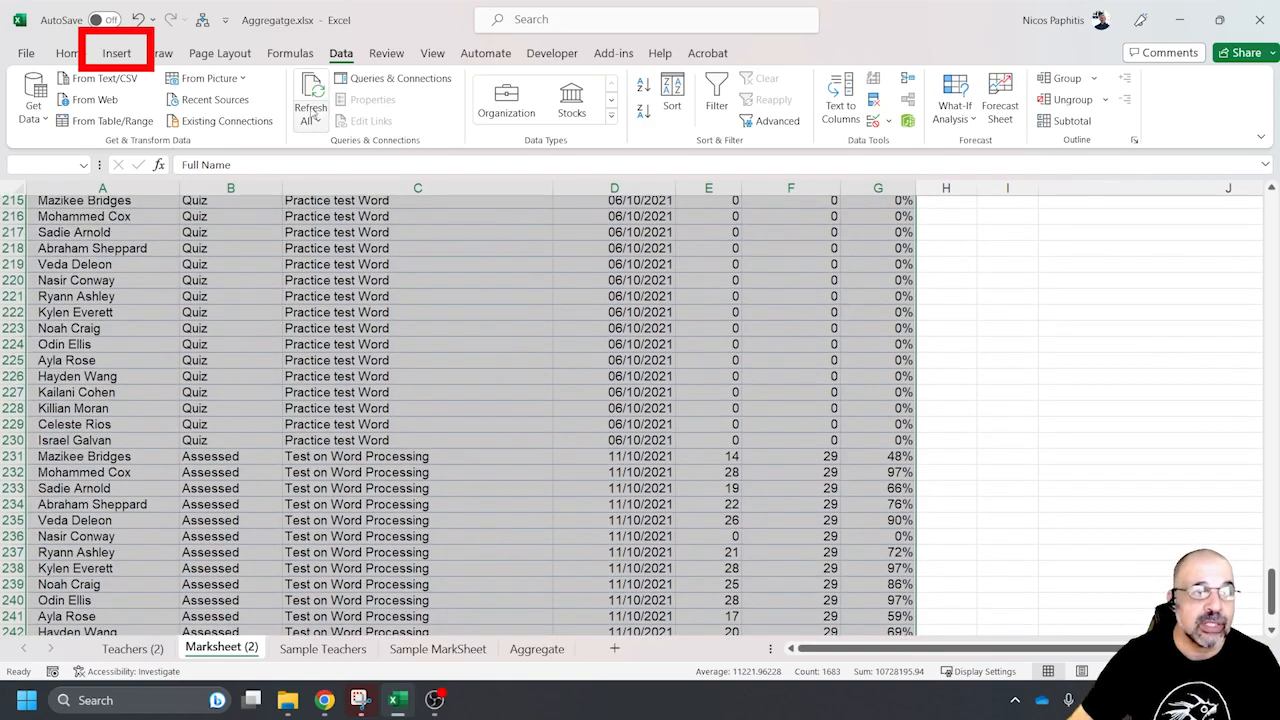
left_click(115, 56)
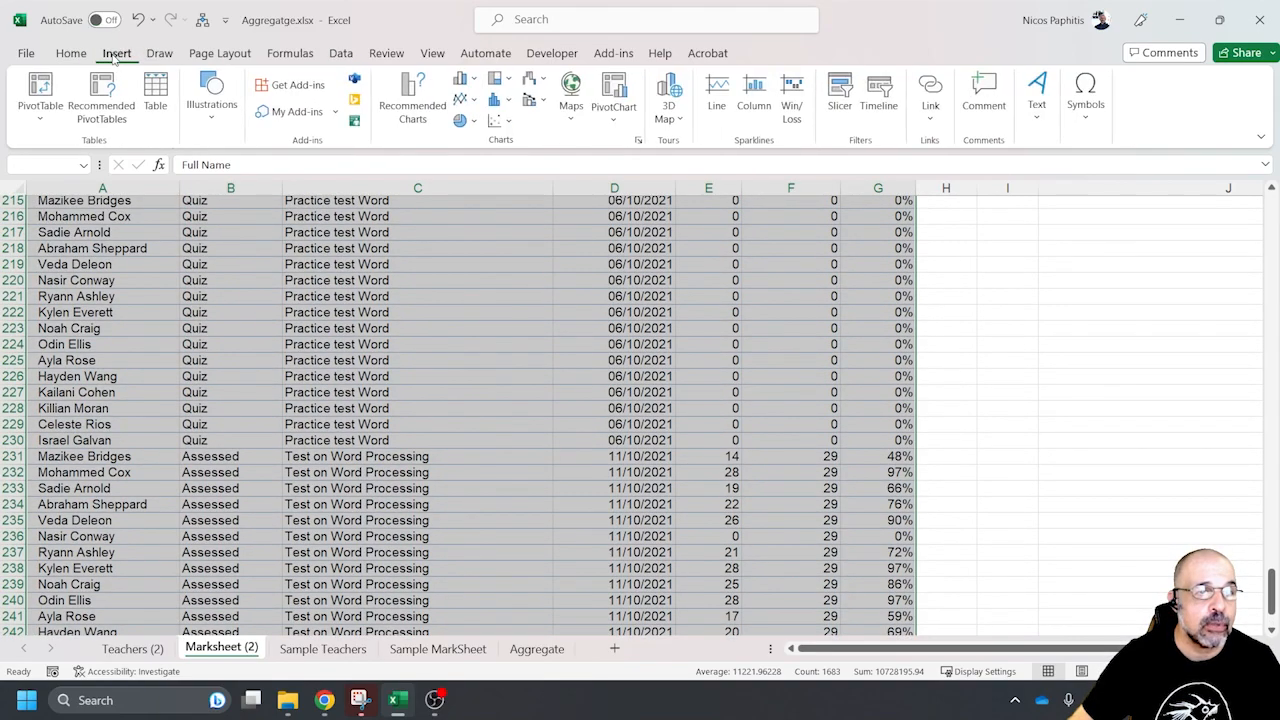
left_click(156, 92)
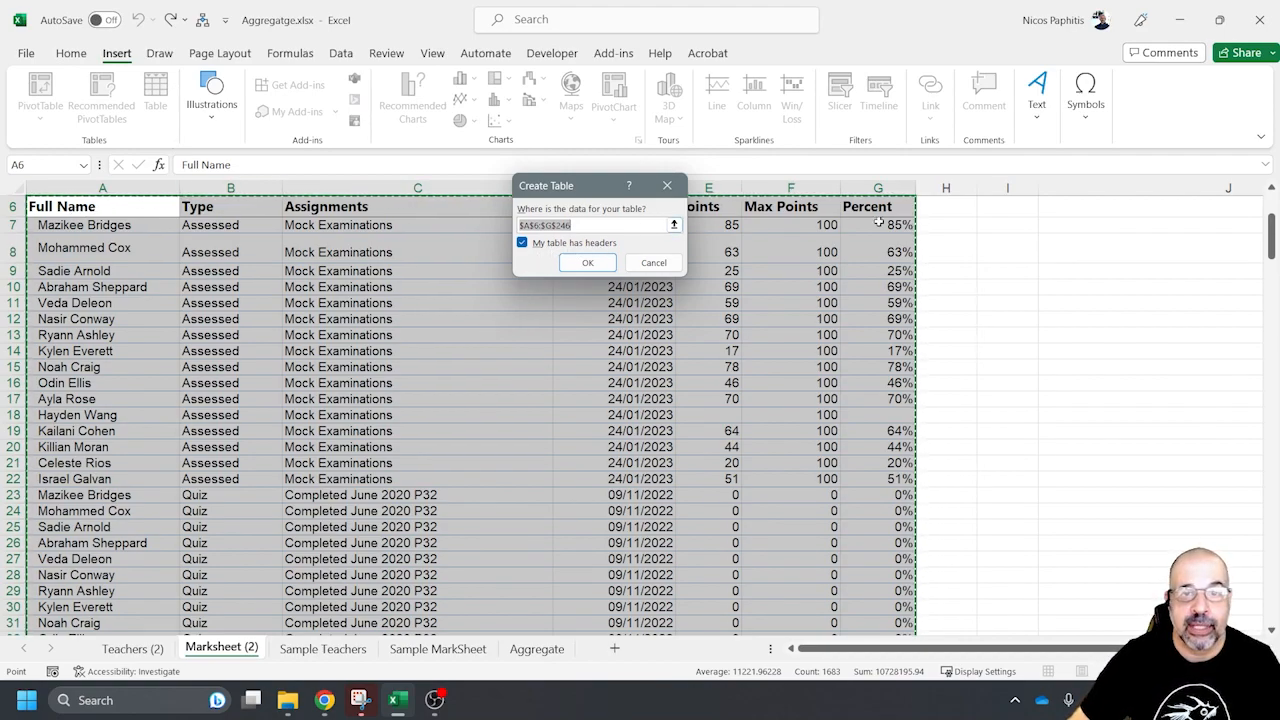
left_click(585, 263)
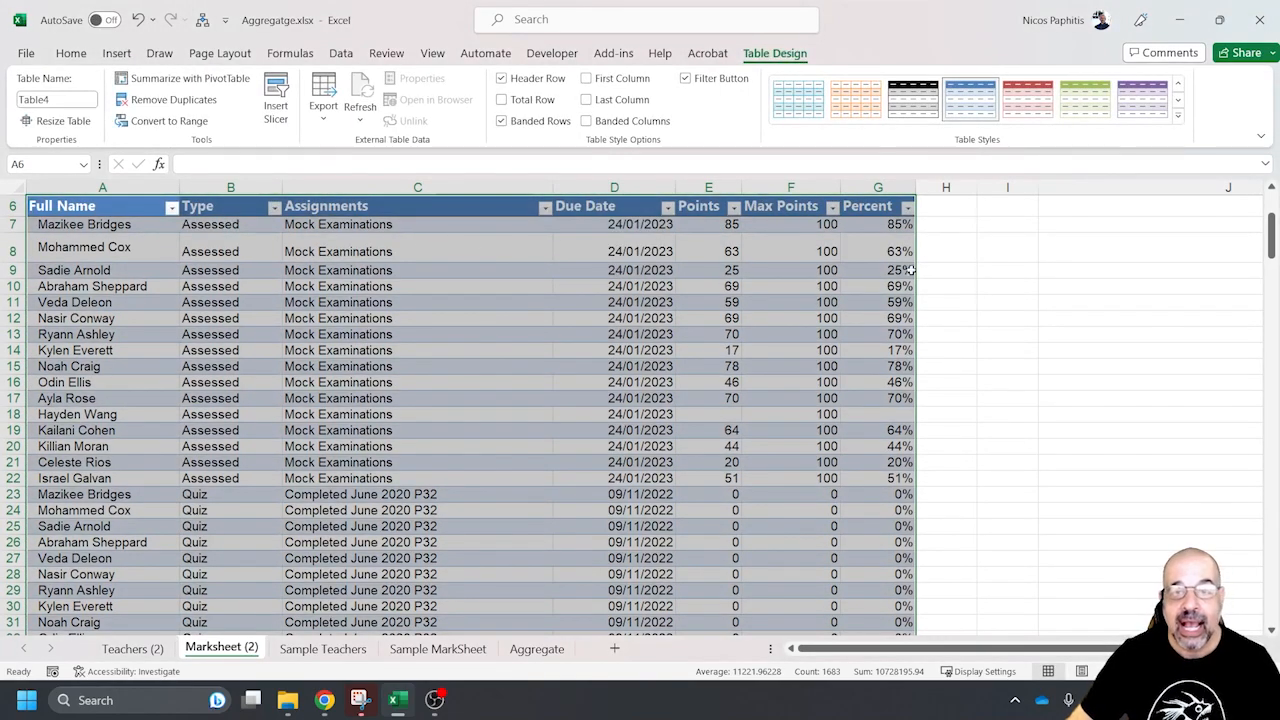
scroll(669, 372, "up", 2)
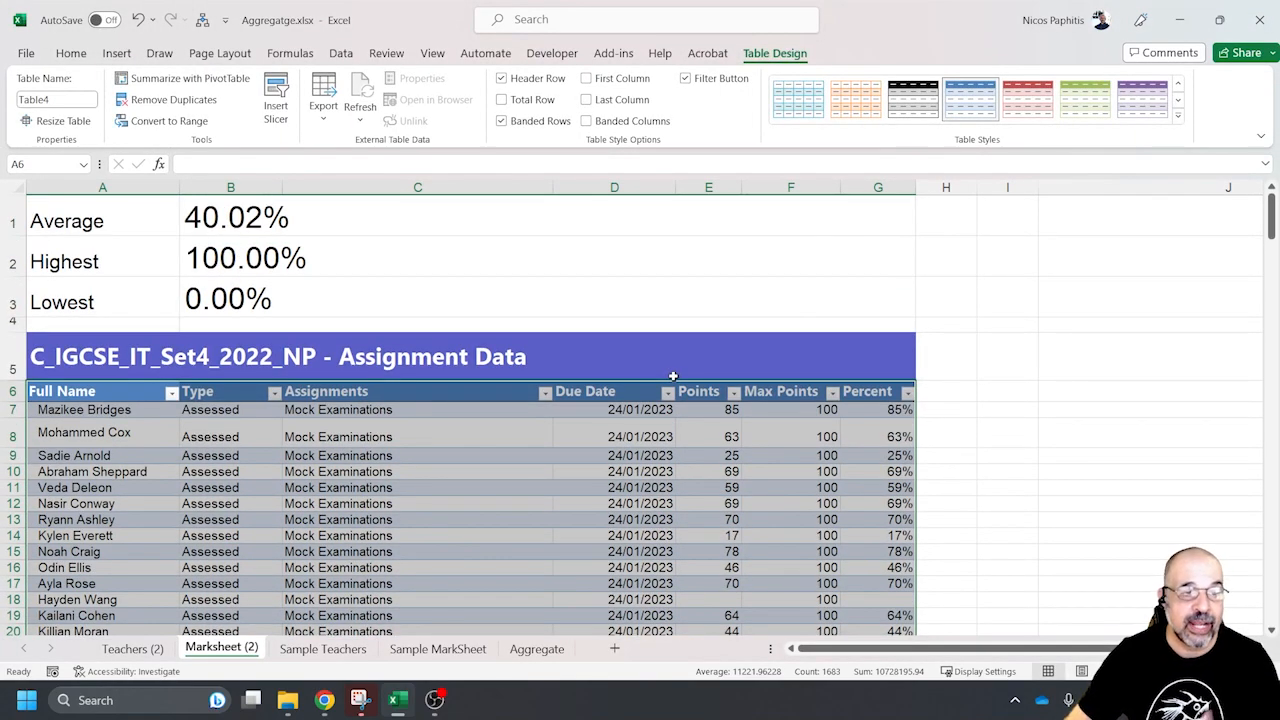
scroll(700, 357, "down", 2)
scroll(680, 386, "up", 2)
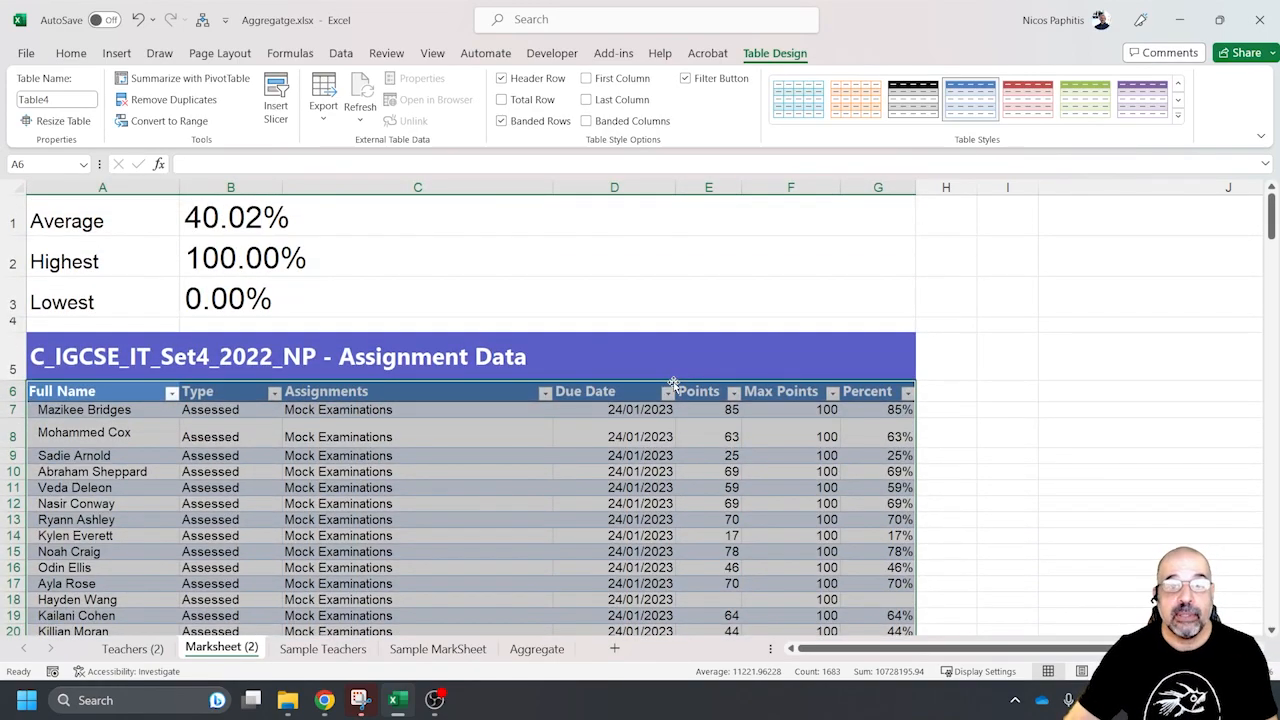
Insert slicers for the Full Name and Type fields of the assignment table
scroll(674, 384, "down", 1)
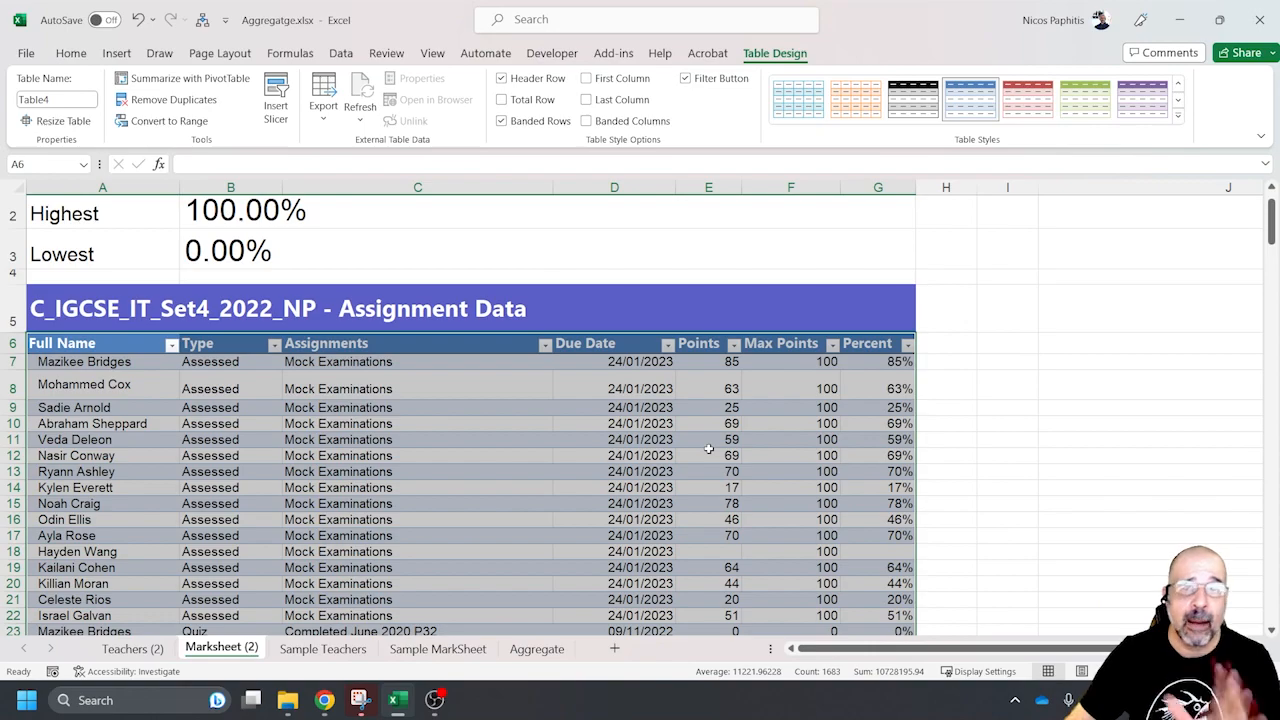
left_click(455, 387)
left_click(450, 422)
scroll(515, 460, "up", 1)
scroll(515, 466, "down", 1)
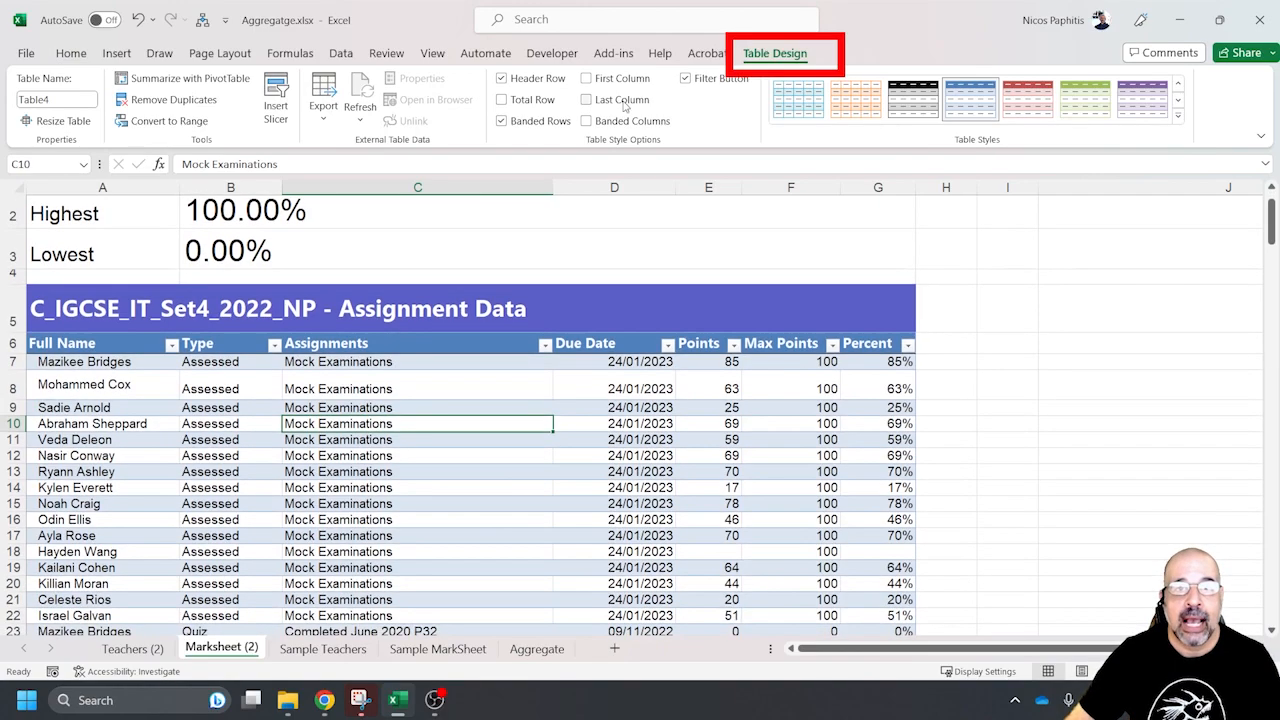
scroll(760, 57, "up", 2)
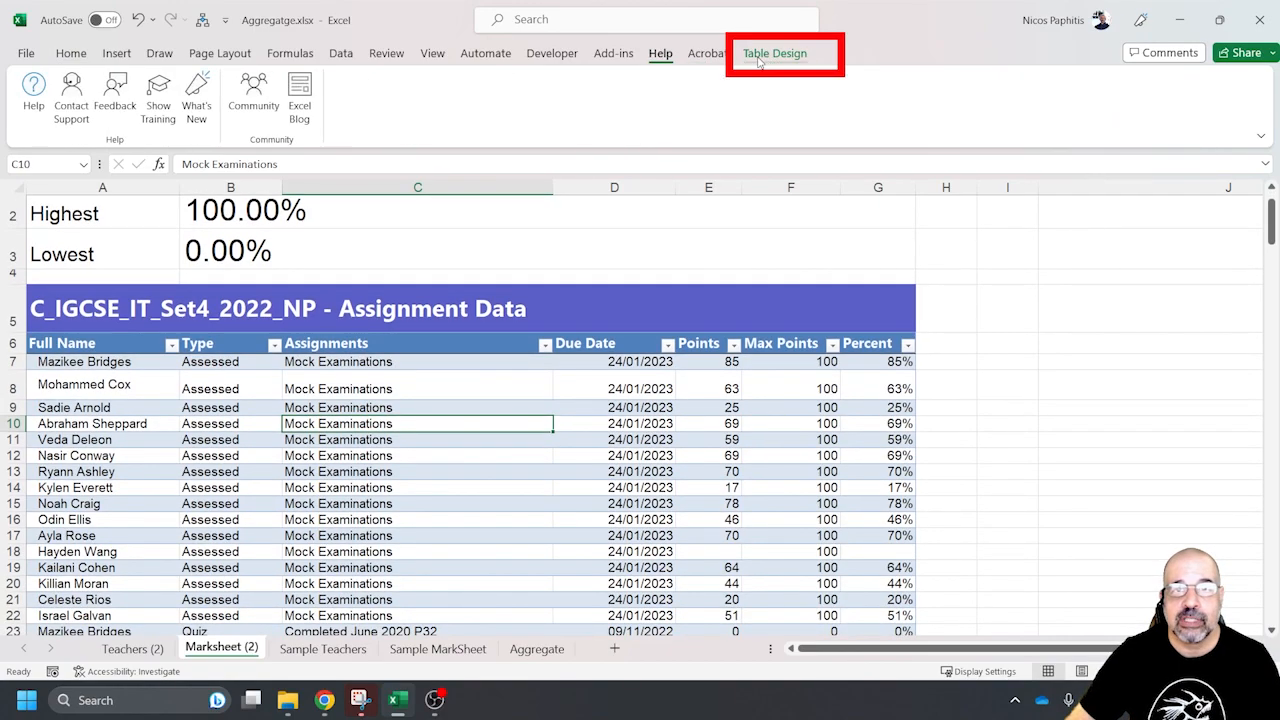
left_click(783, 58)
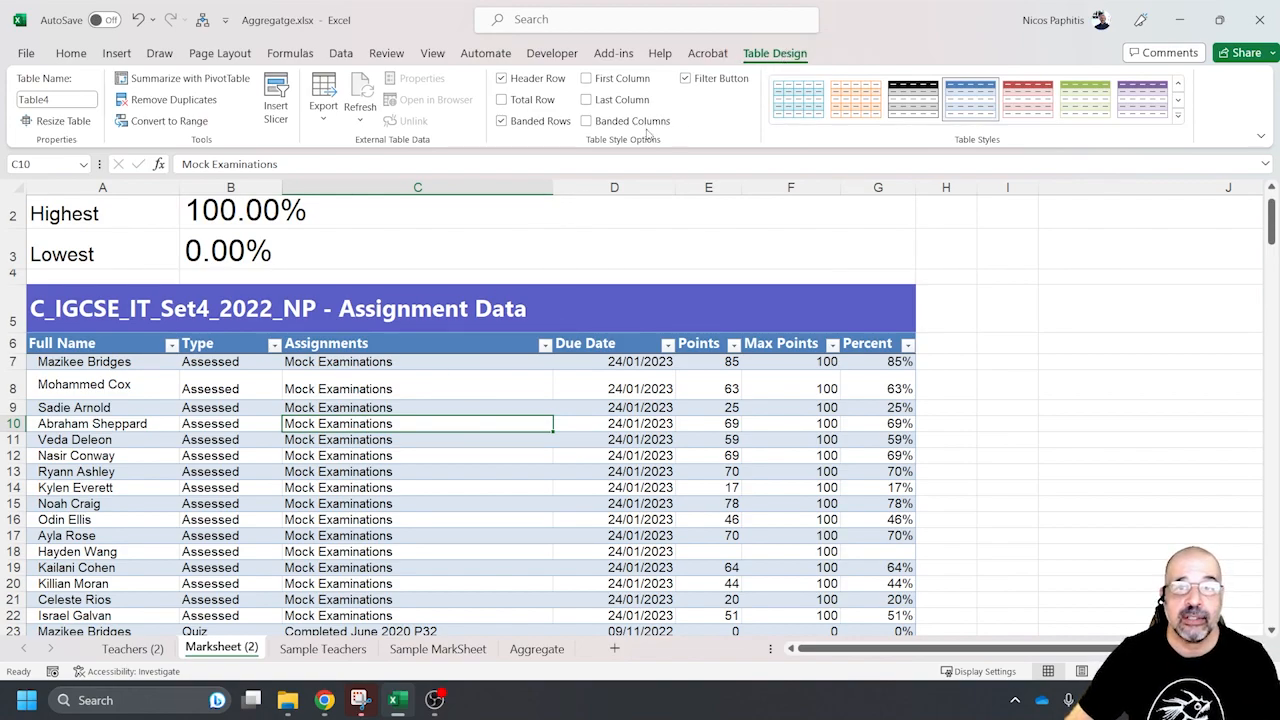
left_click(281, 92)
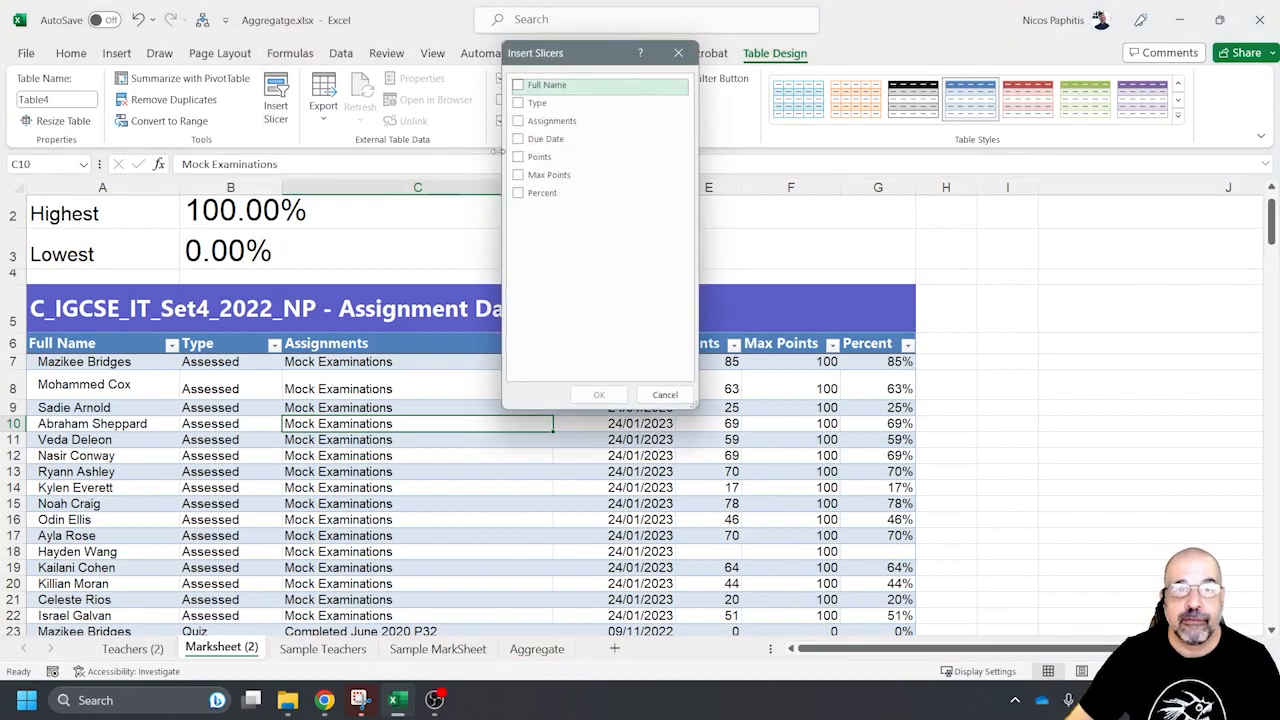
left_click(517, 86)
left_click(517, 104)
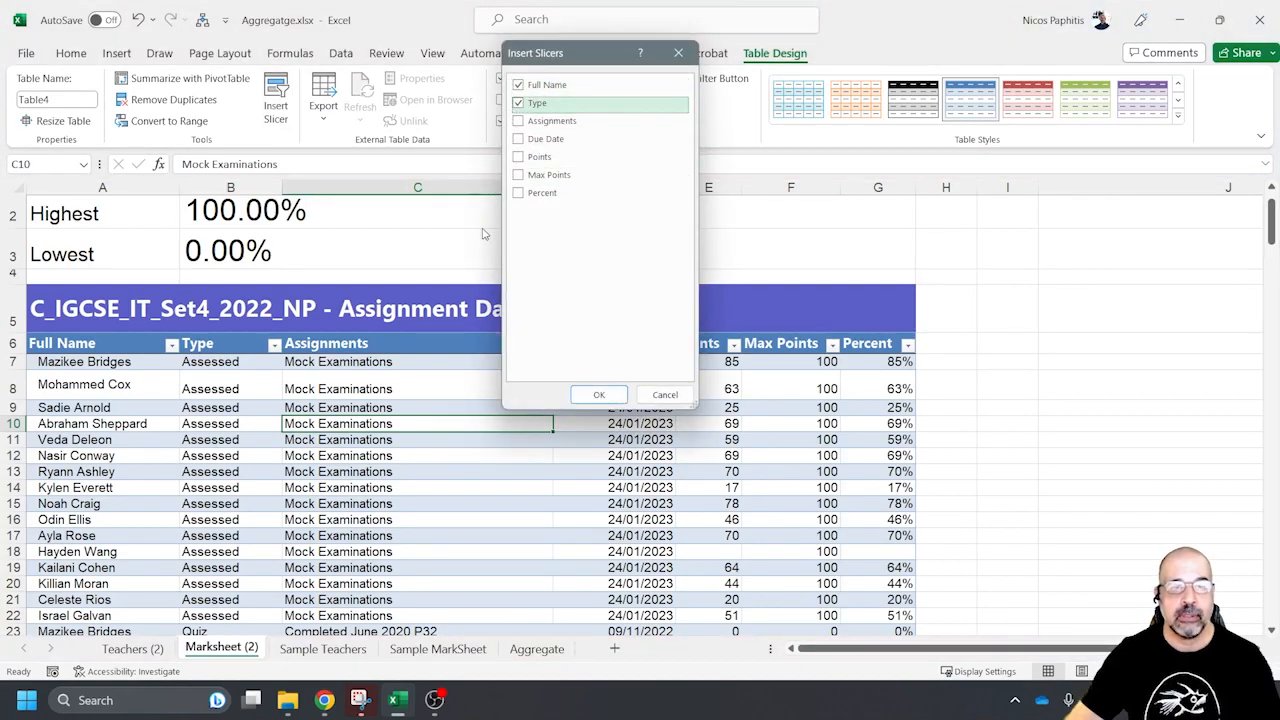
left_click(605, 394)
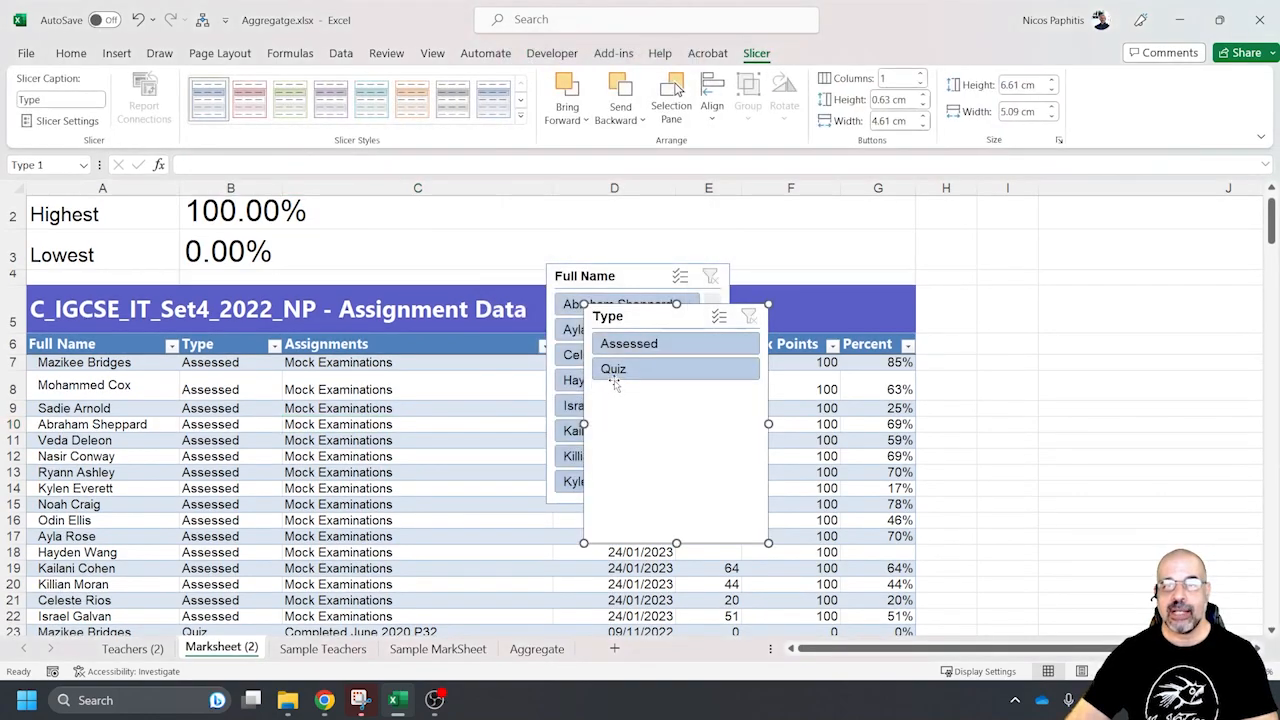
Place the Type slicer beside the table, shorten it to fit its two buttons, and put the Full Name slicer directly below it
left_click_drag(661, 317, 1015, 214)
left_click_drag(1030, 443, 1030, 293)
left_click_drag(640, 282, 1031, 318)
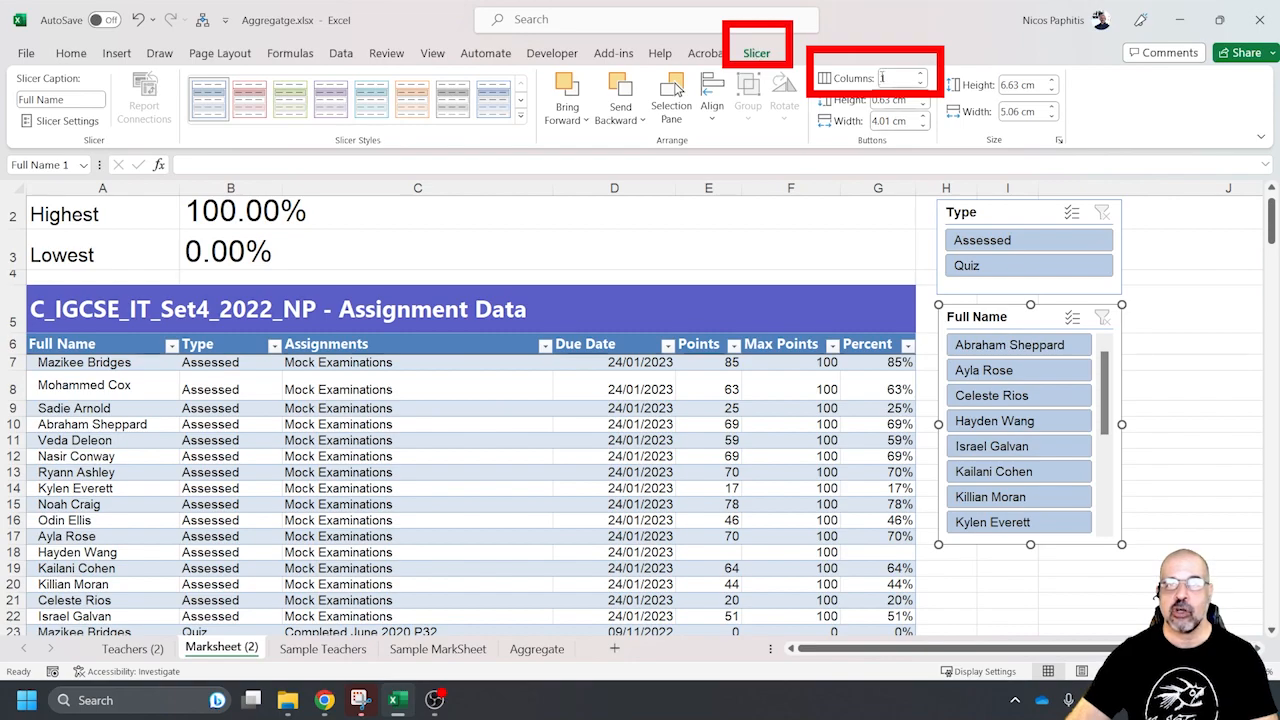
Set the Full Name slicer to 2 columns with a button width of 2.8 cm
left_click(919, 74)
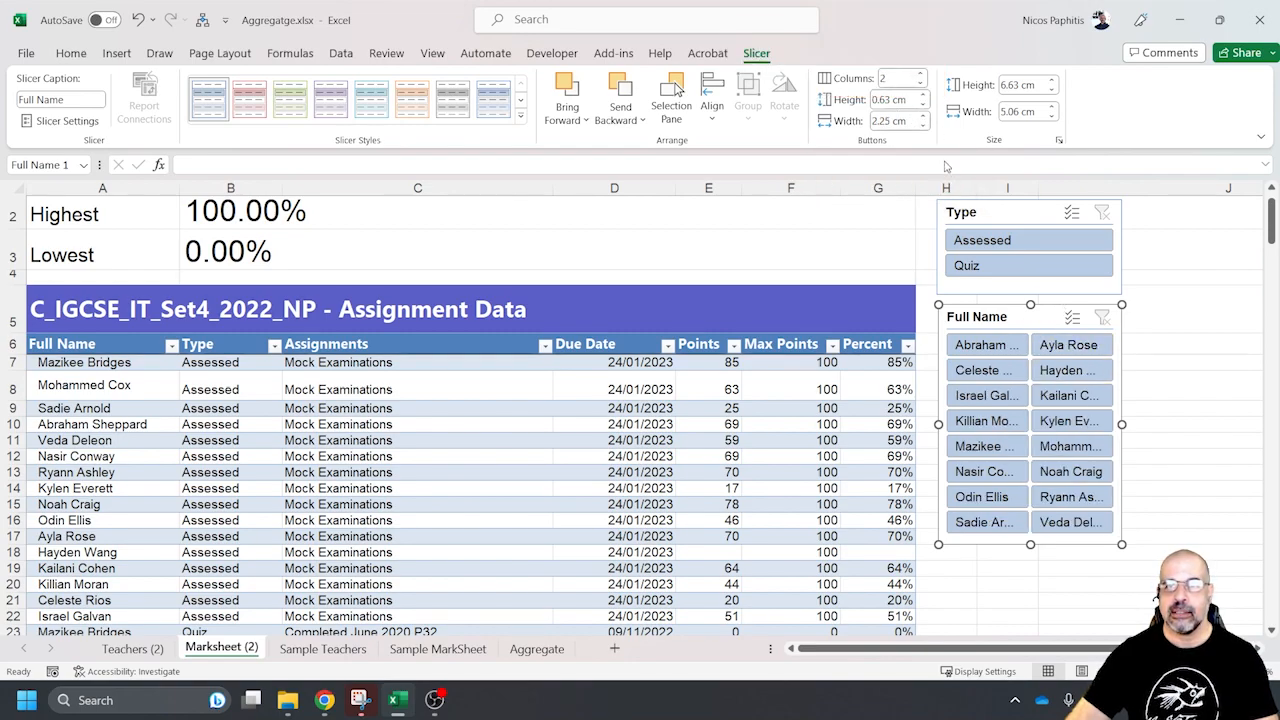
left_click(922, 125)
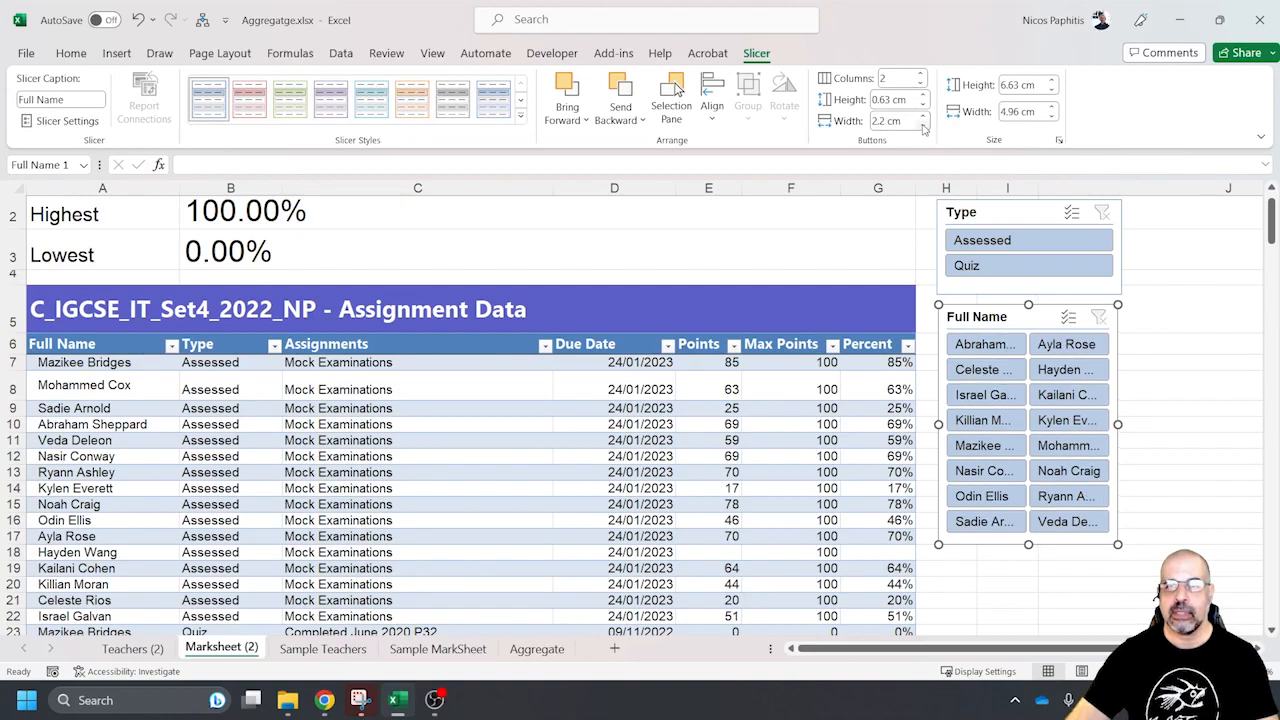
left_click(924, 117)
left_click(924, 117)
left_click(924, 117)
left_click(924, 117)
left_click(924, 117)
left_click(924, 117)
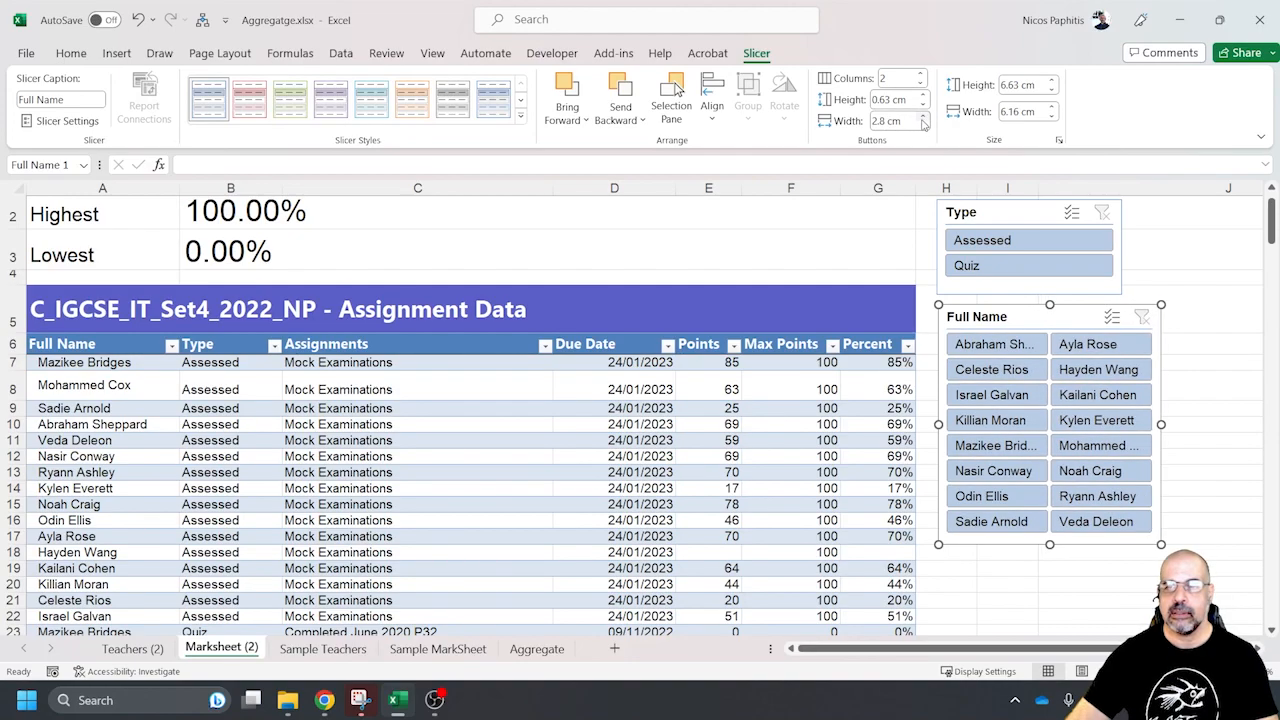
Lengthen the Full Name slicer to about 7.14 cm high
mouse_move(1049, 544)
left_mouse_down()
mouse_move(1049, 621)
mouse_move(1049, 563)
left_mouse_up()
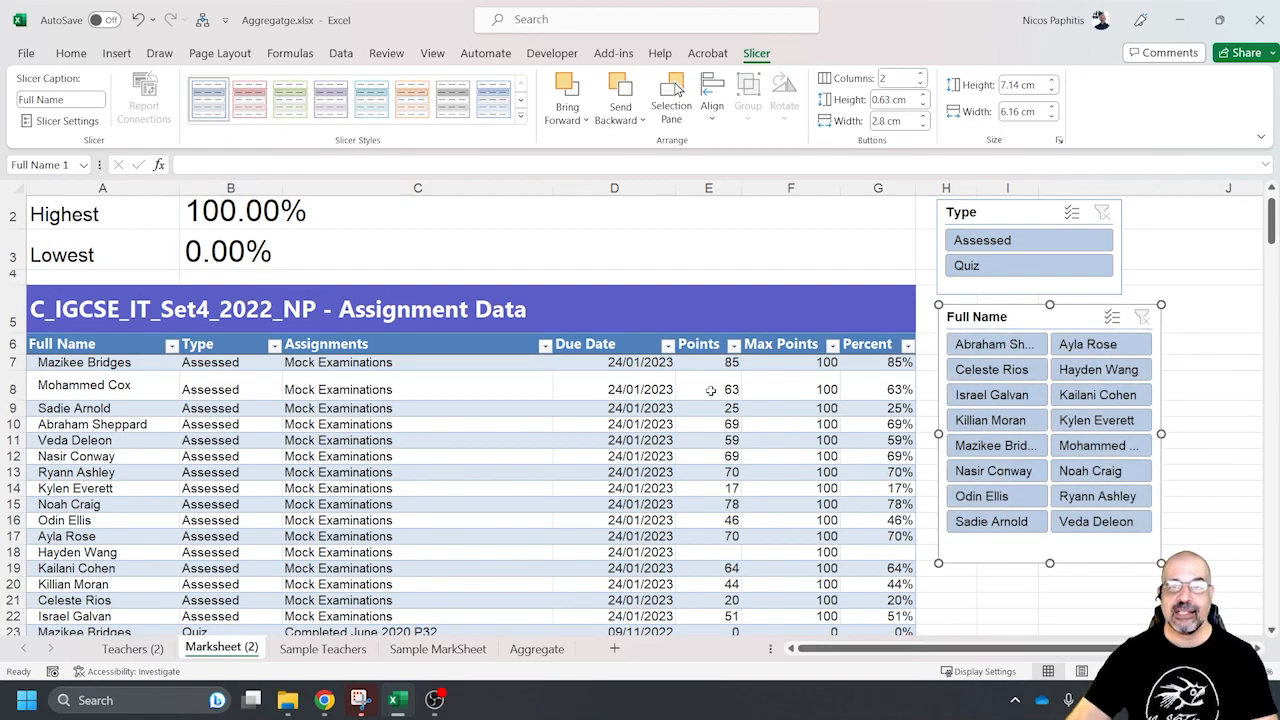
left_click(590, 224)
scroll(590, 224, "up", 1)
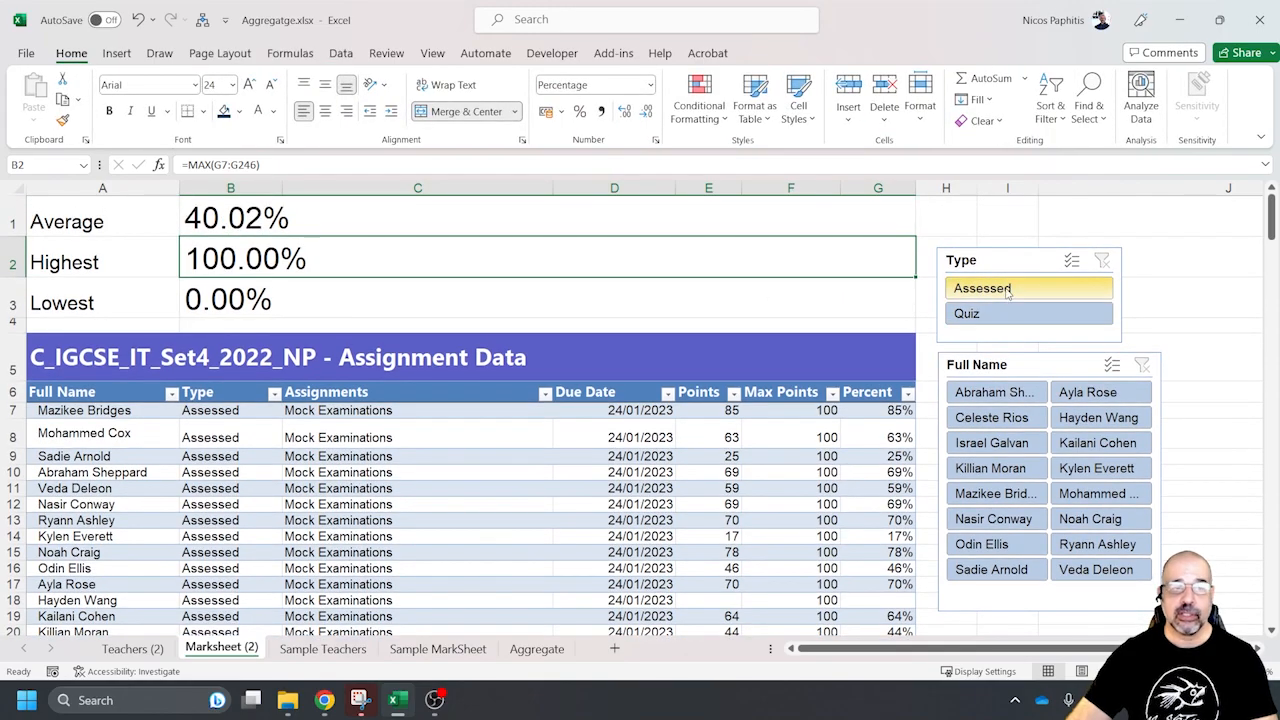
Filter the table to the first listed student's Assessed entries to check the three statistics, and clear both slicer filters
left_click(1004, 292)
scroll(250, 430, "down", 8)
scroll(704, 460, "up", 8)
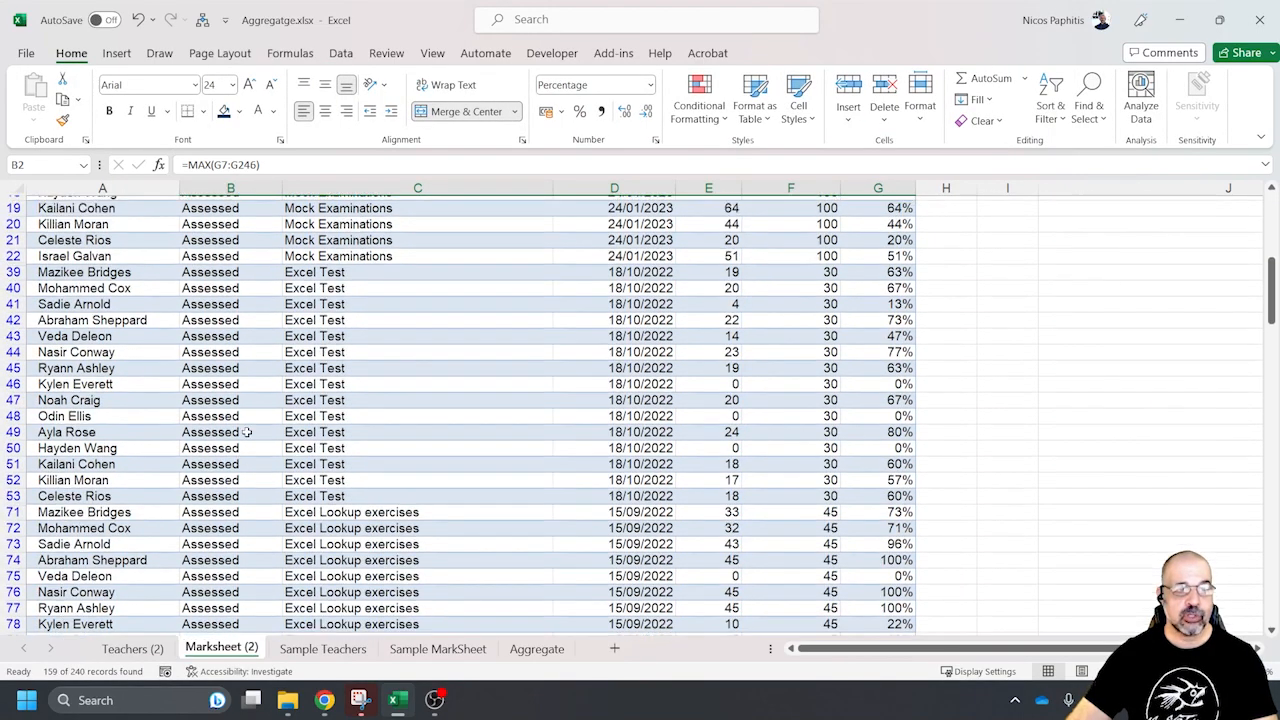
left_click(995, 392)
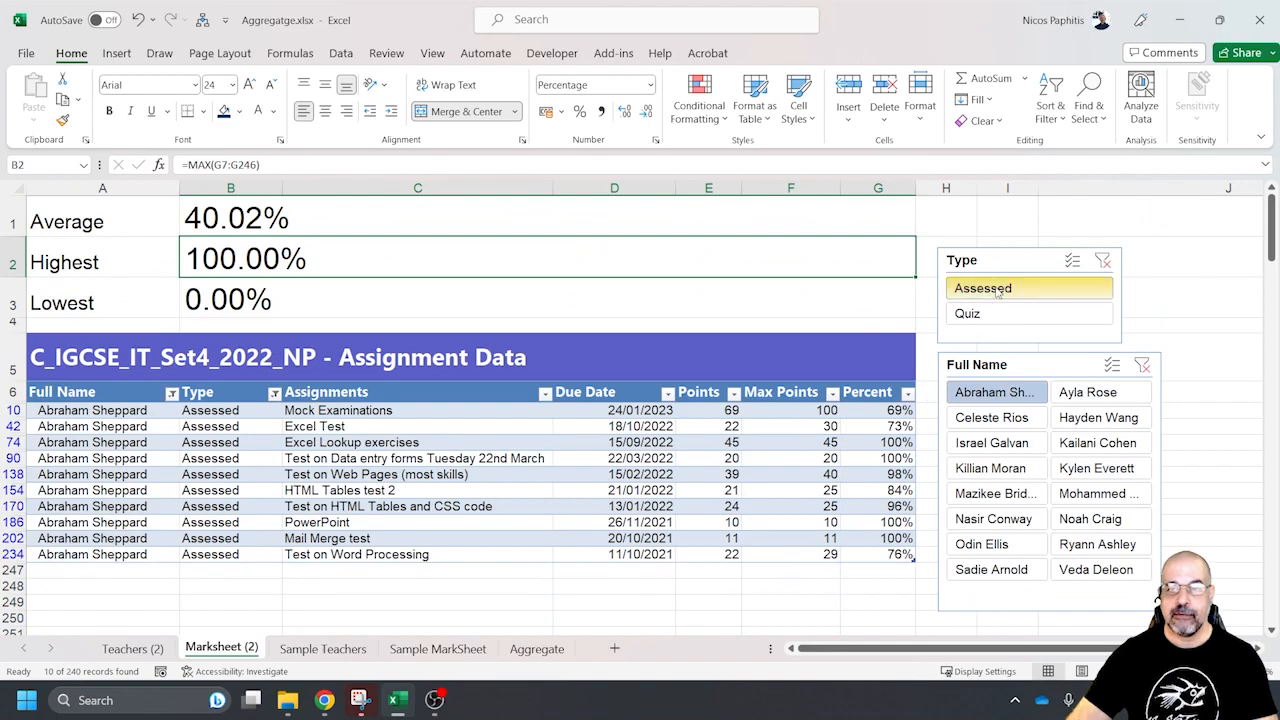
left_click(1142, 366)
left_click(1102, 260)
left_click_drag(361, 213, 349, 294)
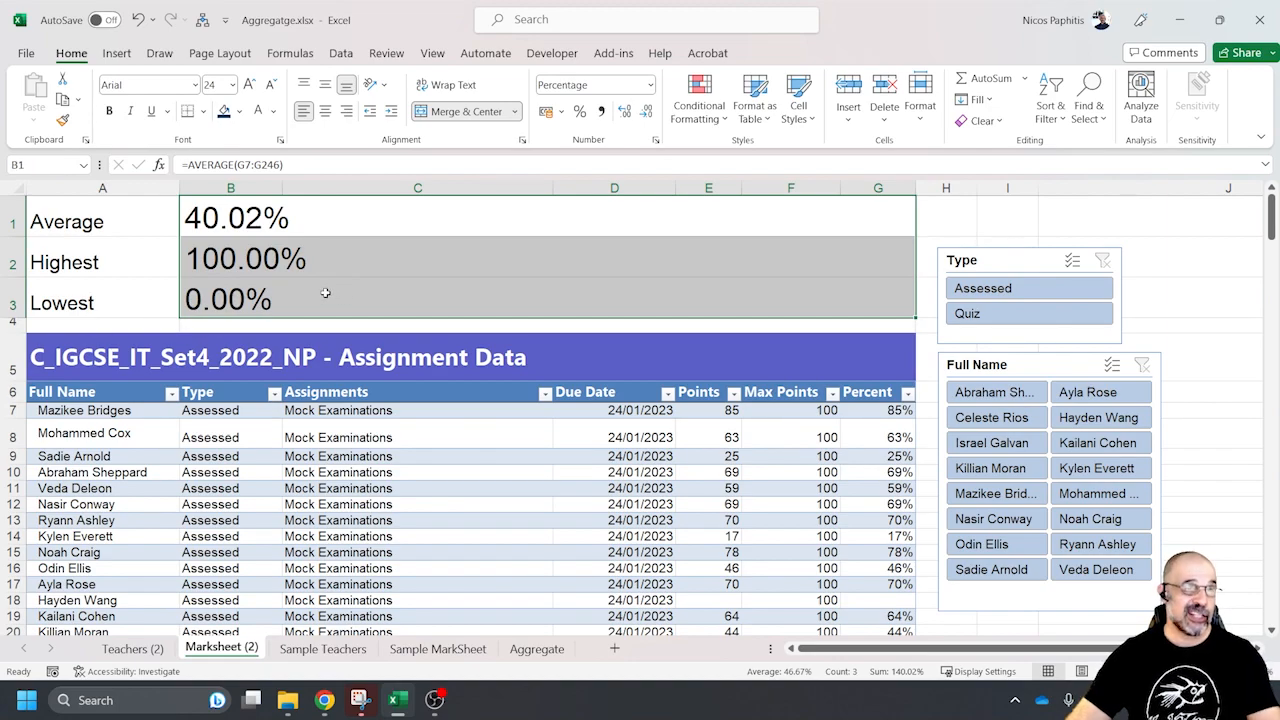
Replace the Average formula in B1 with an AGGREGATE function using function number 1 - AVERAGE
left_click(400, 214)
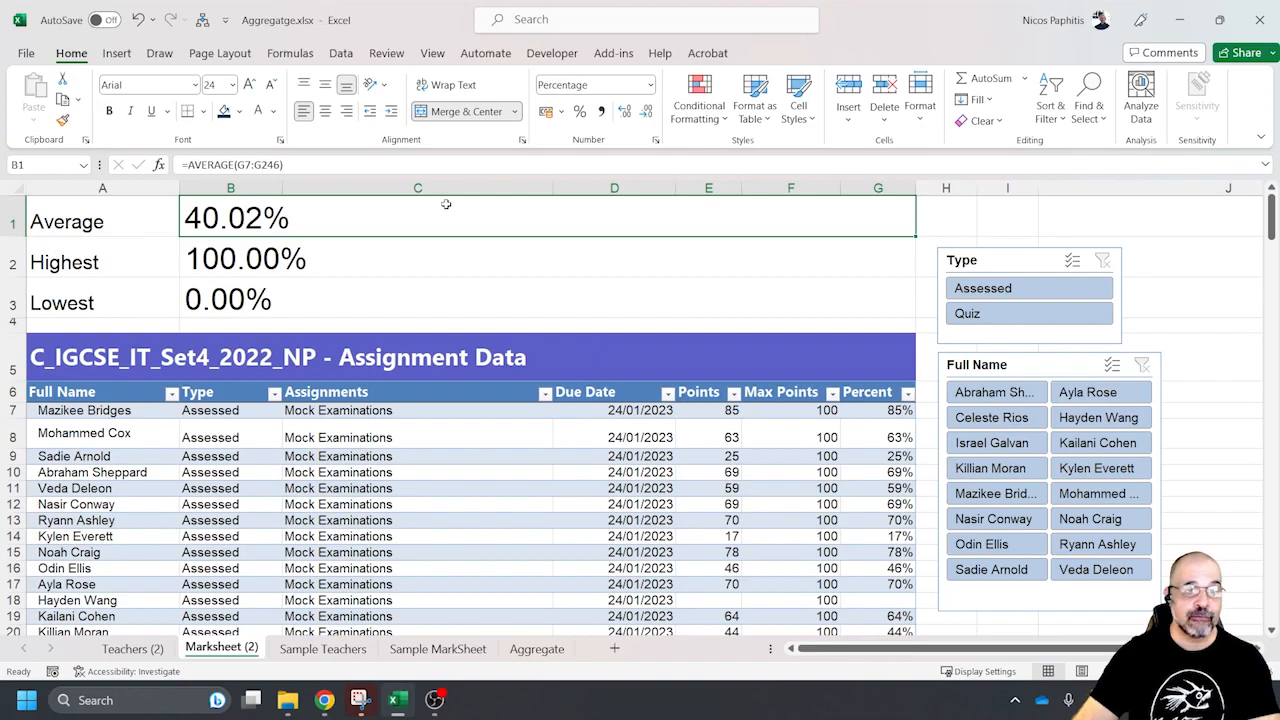
left_click(506, 166)
left_click_drag(500, 218, 203, 218)
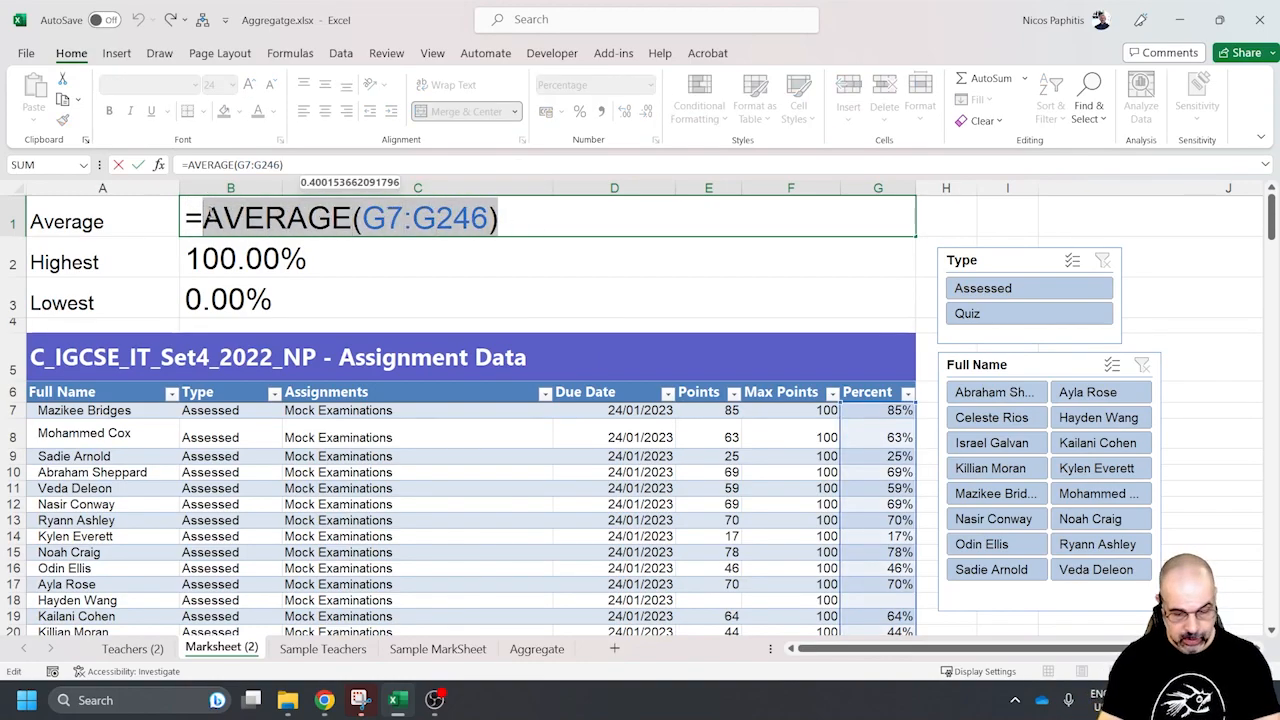
type("aggrega")
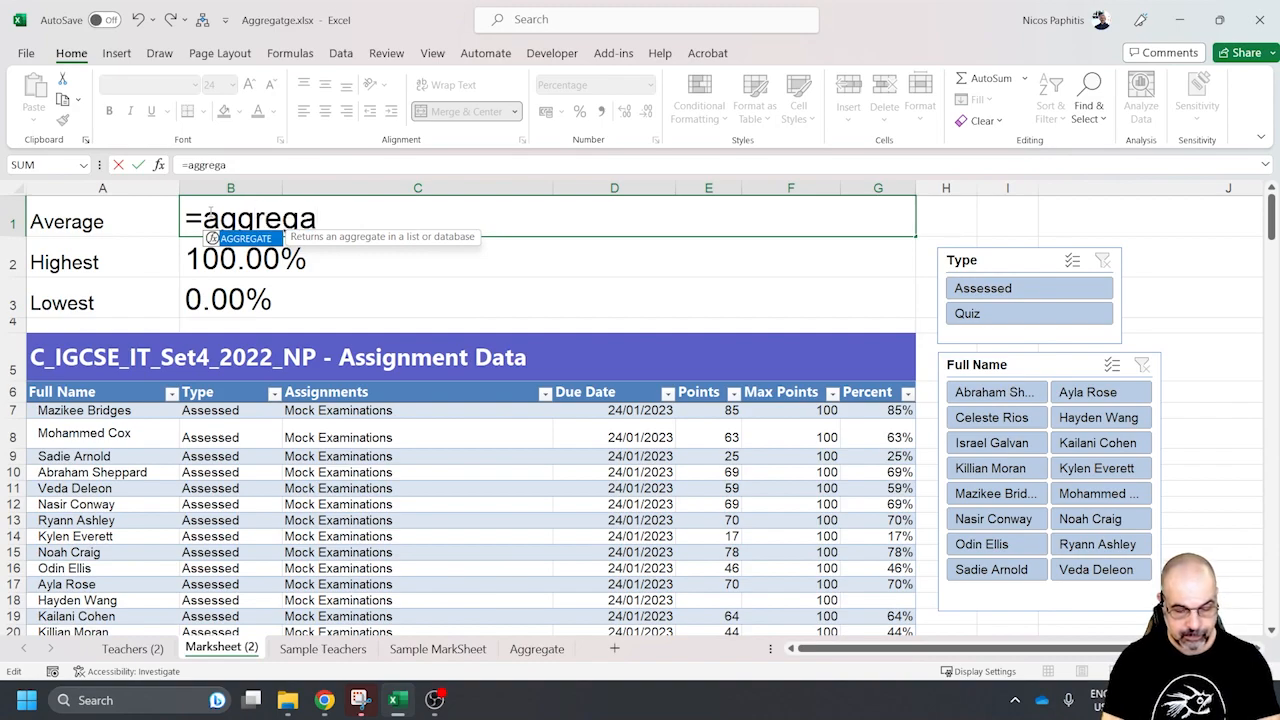
type("te(")
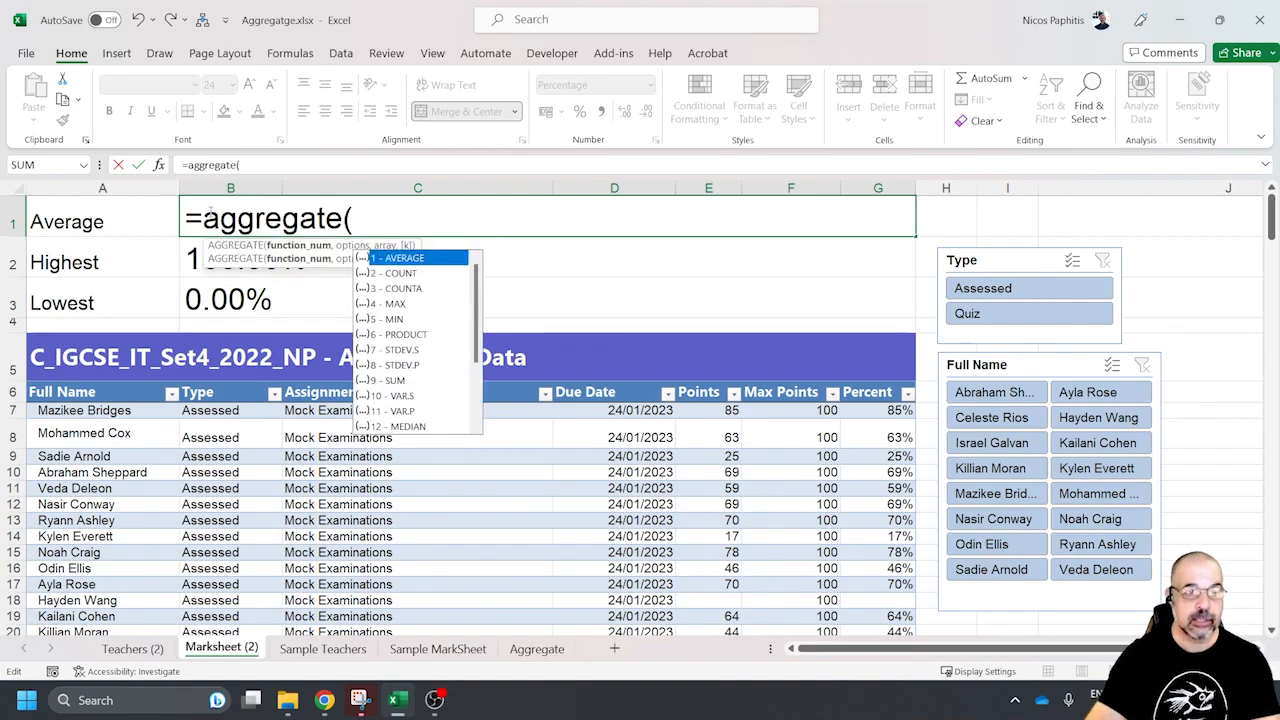
double_click(405, 259)
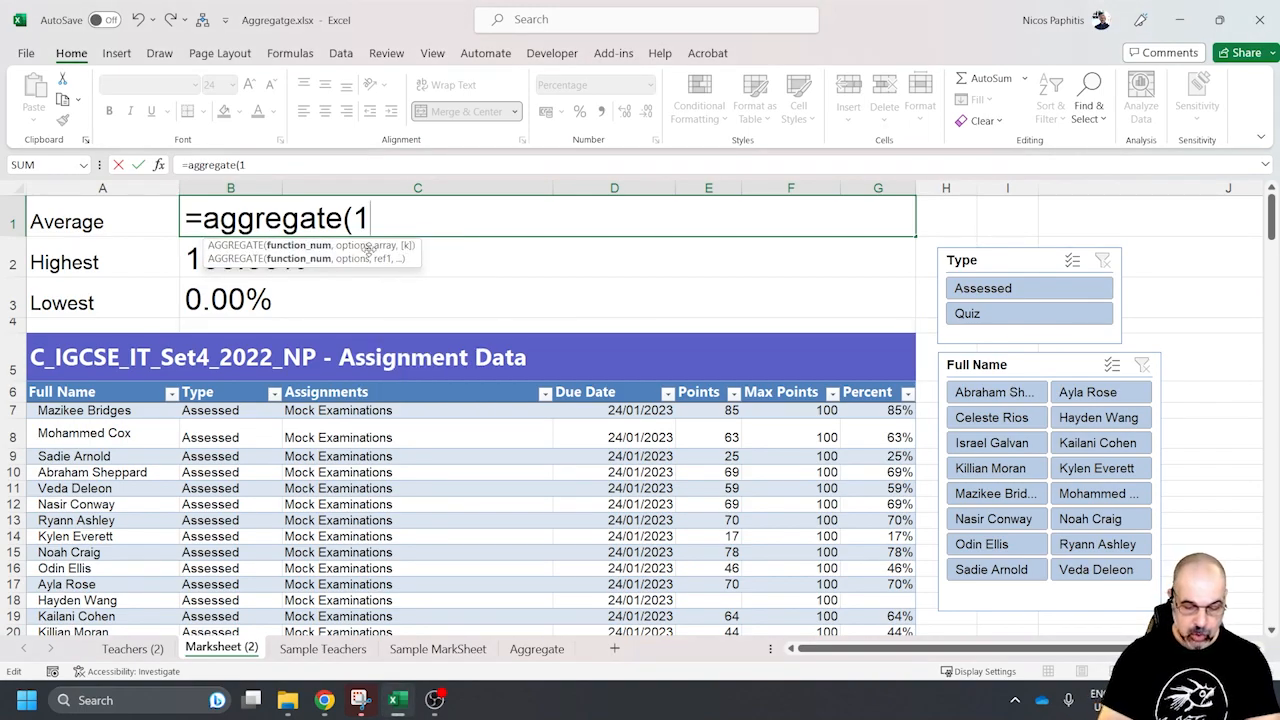
Set the options argument of the AGGREGATE formula to 5 - Ignore hidden rows
type(",")
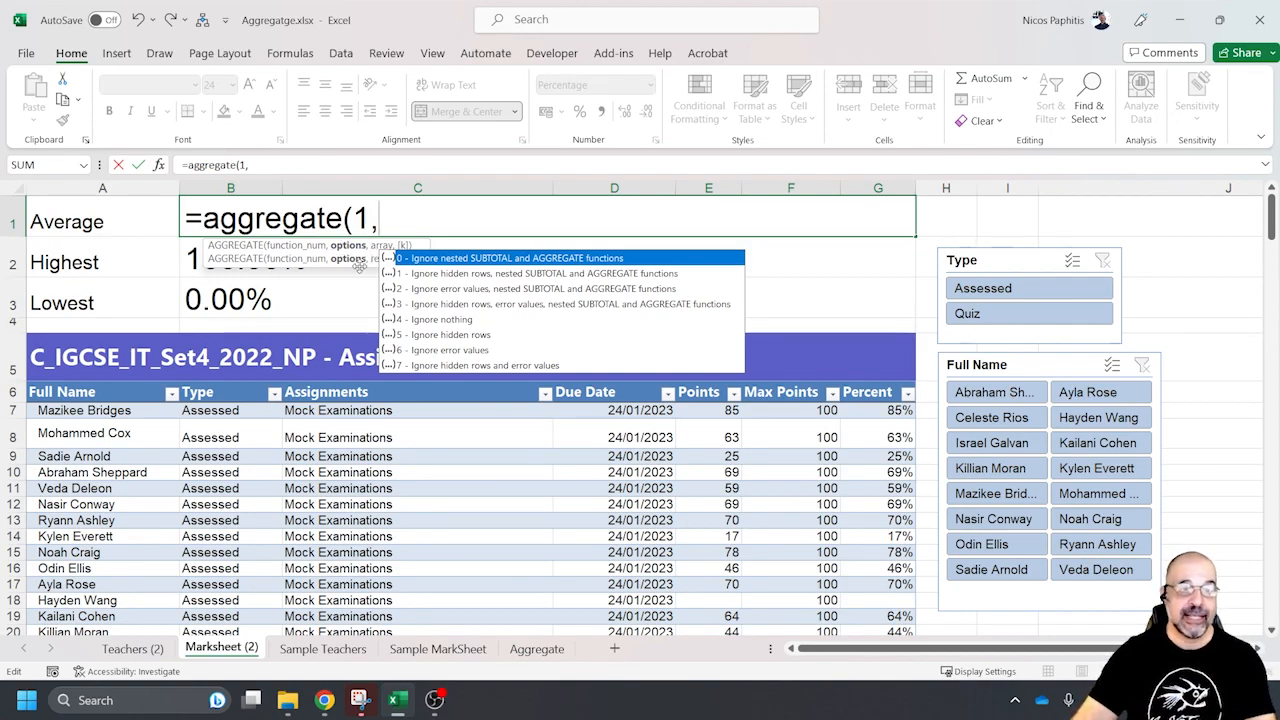
left_click(443, 337)
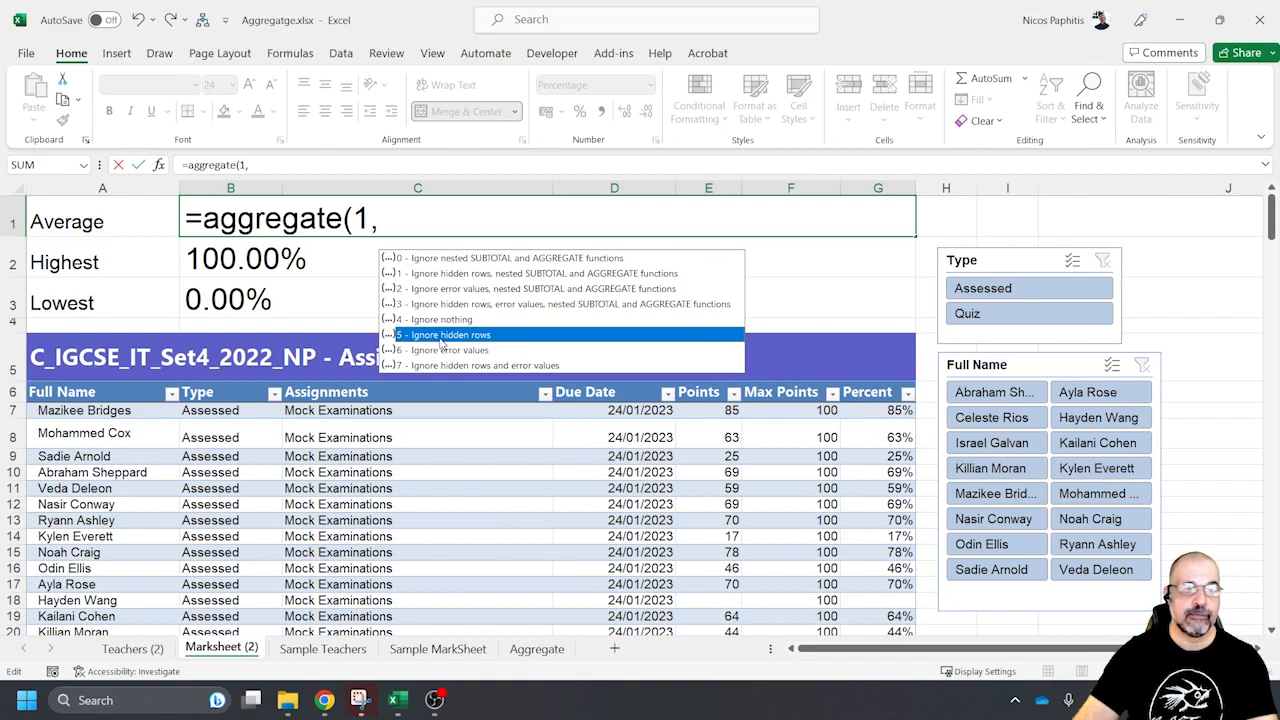
double_click(441, 336)
type(",")
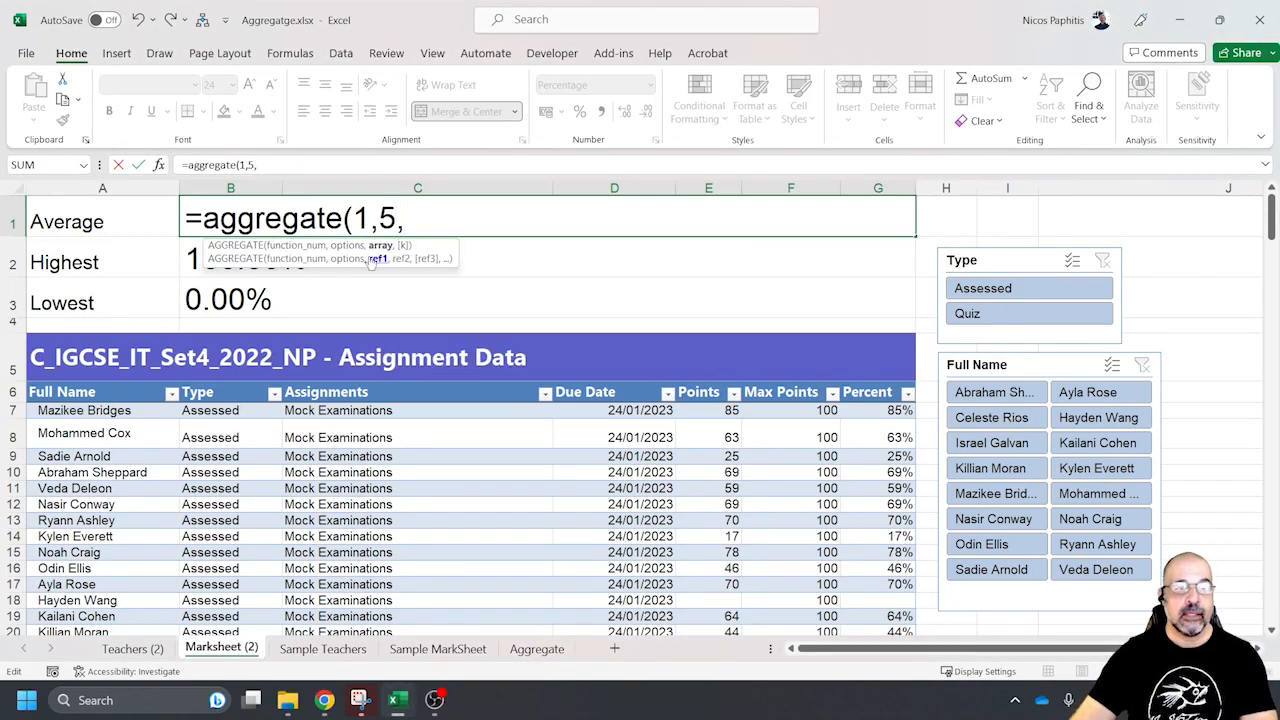
Use the table's whole Percent column, Table4[Percent], as the array and complete the Average formula
left_click(884, 410)
left_click_drag(884, 410, 899, 594)
scroll(740, 412, "up", 20)
scroll(762, 407, "up", 2)
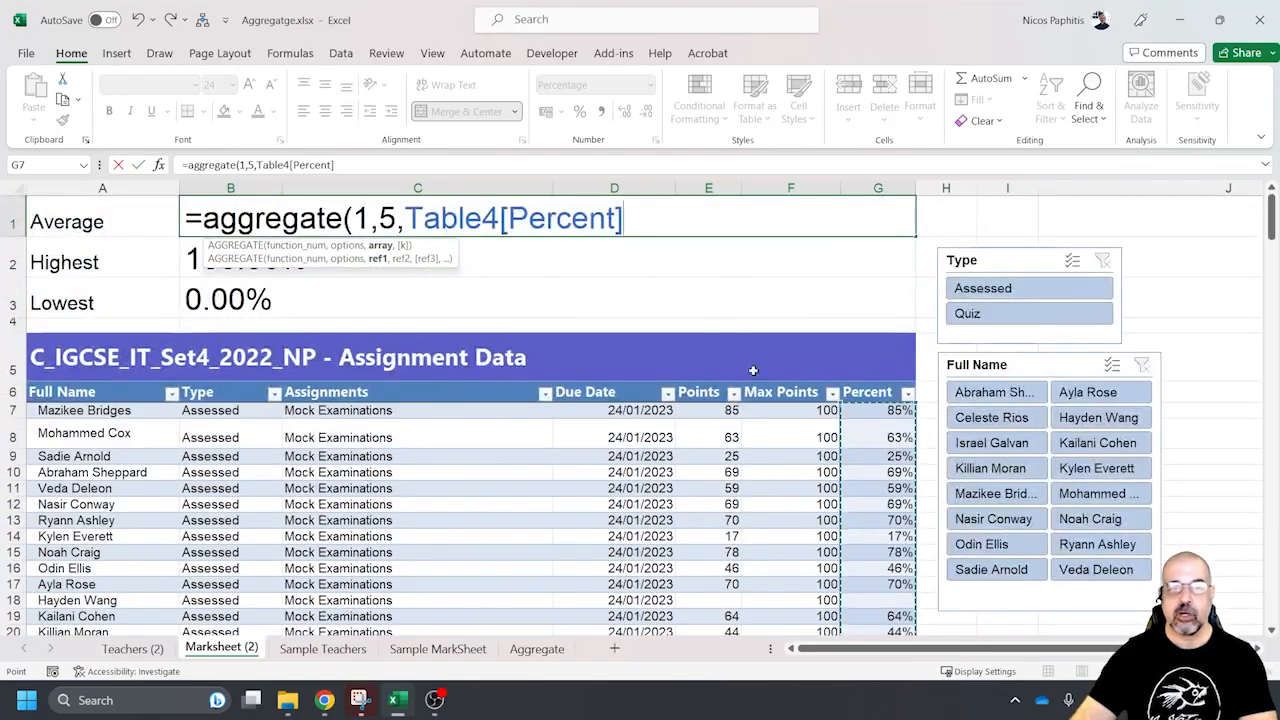
type(")")
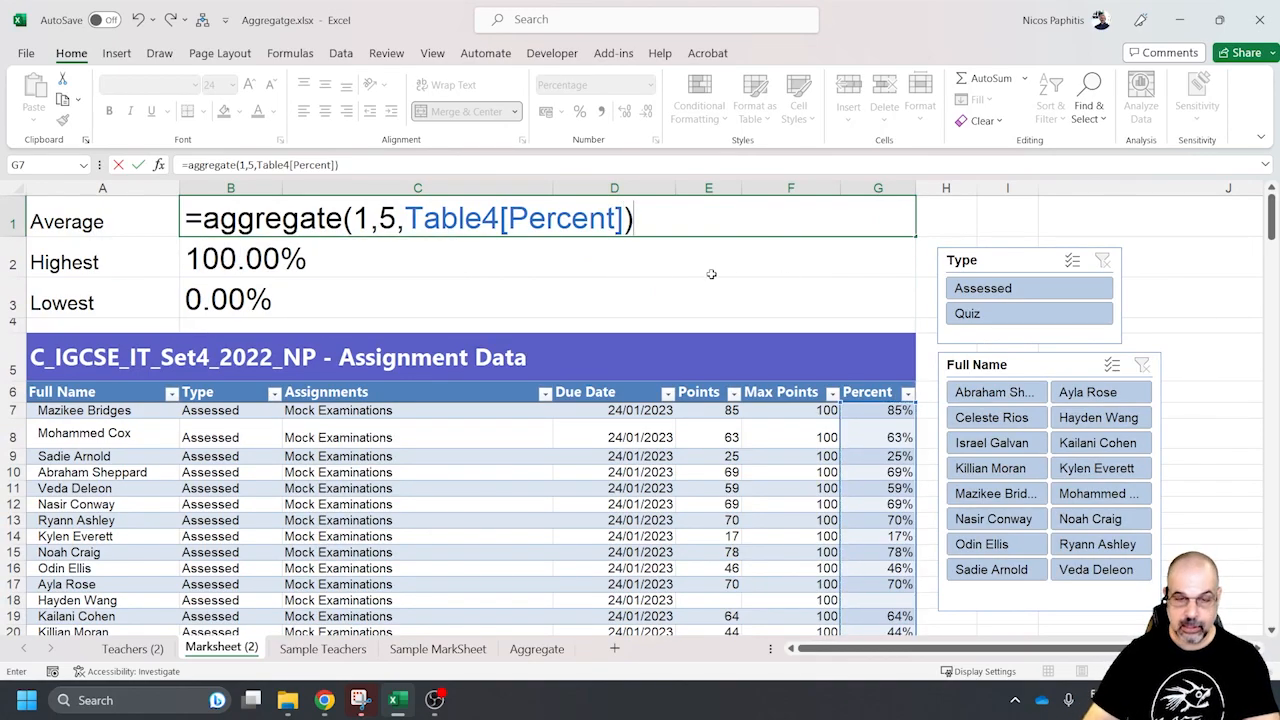
key("Return")
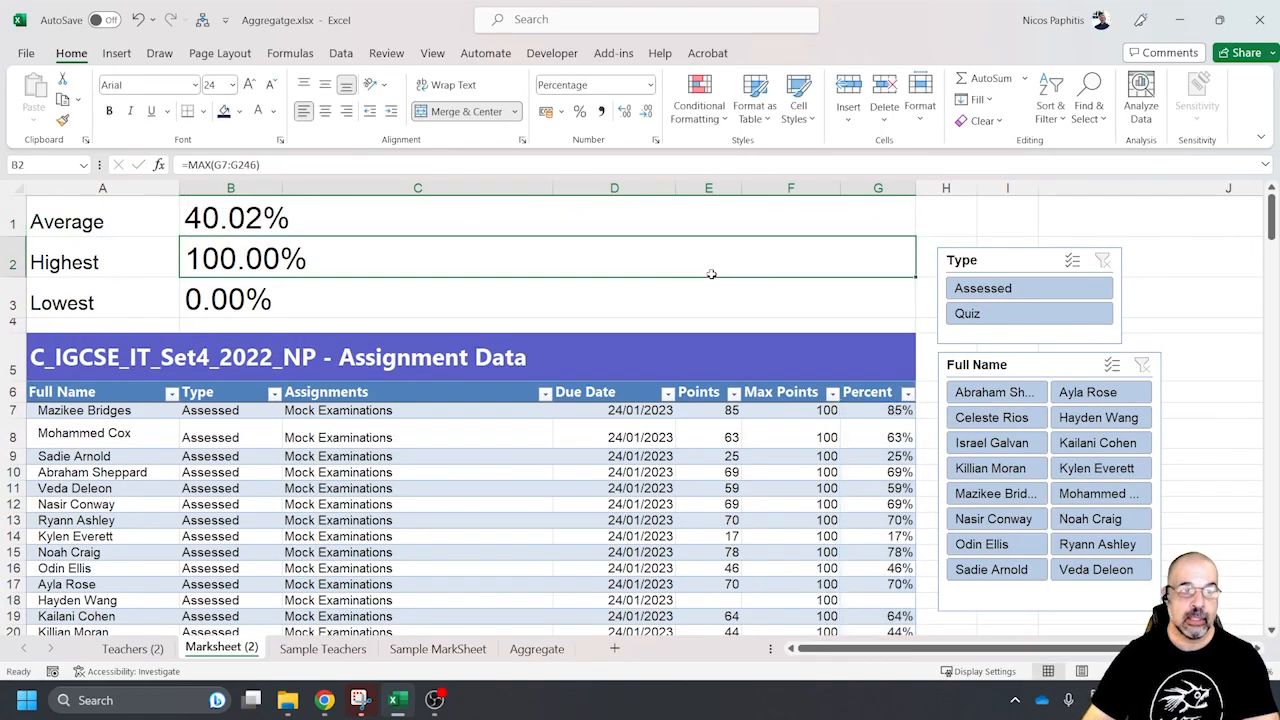
Test the new Average formula by filtering to Assessed entries and the first listed student, and clear both slicers
left_click(1024, 289)
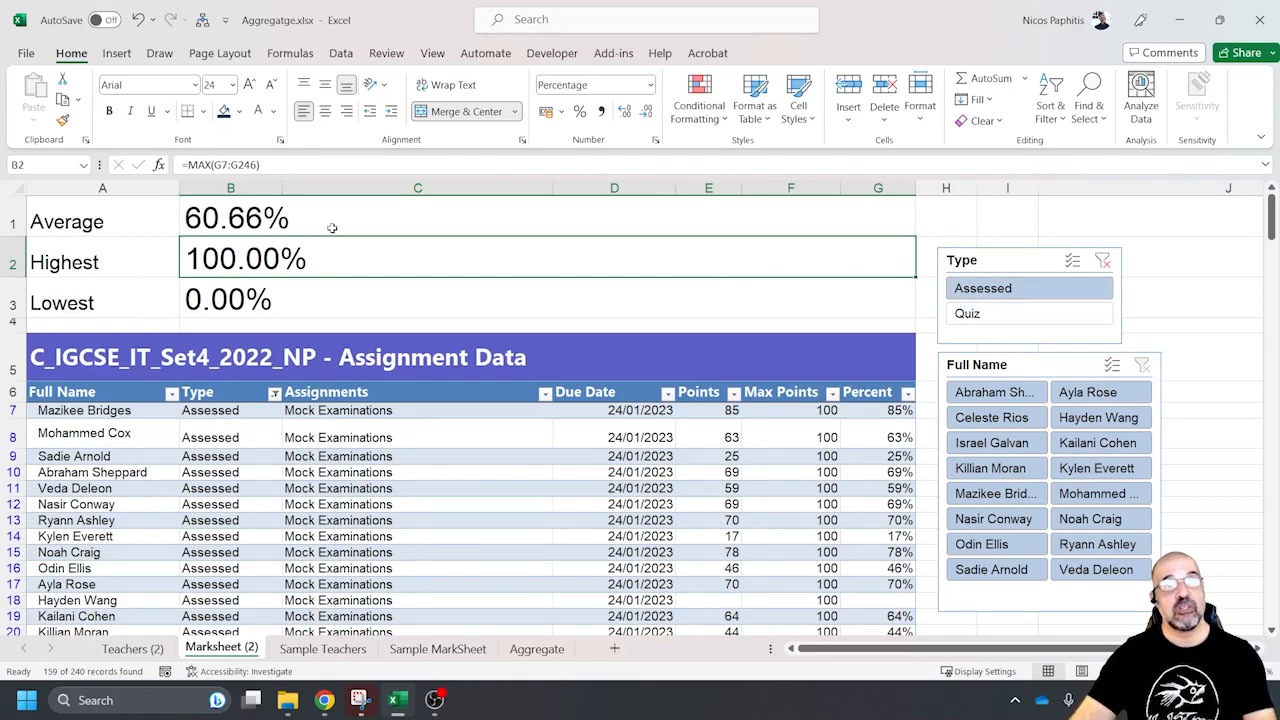
left_click(972, 395)
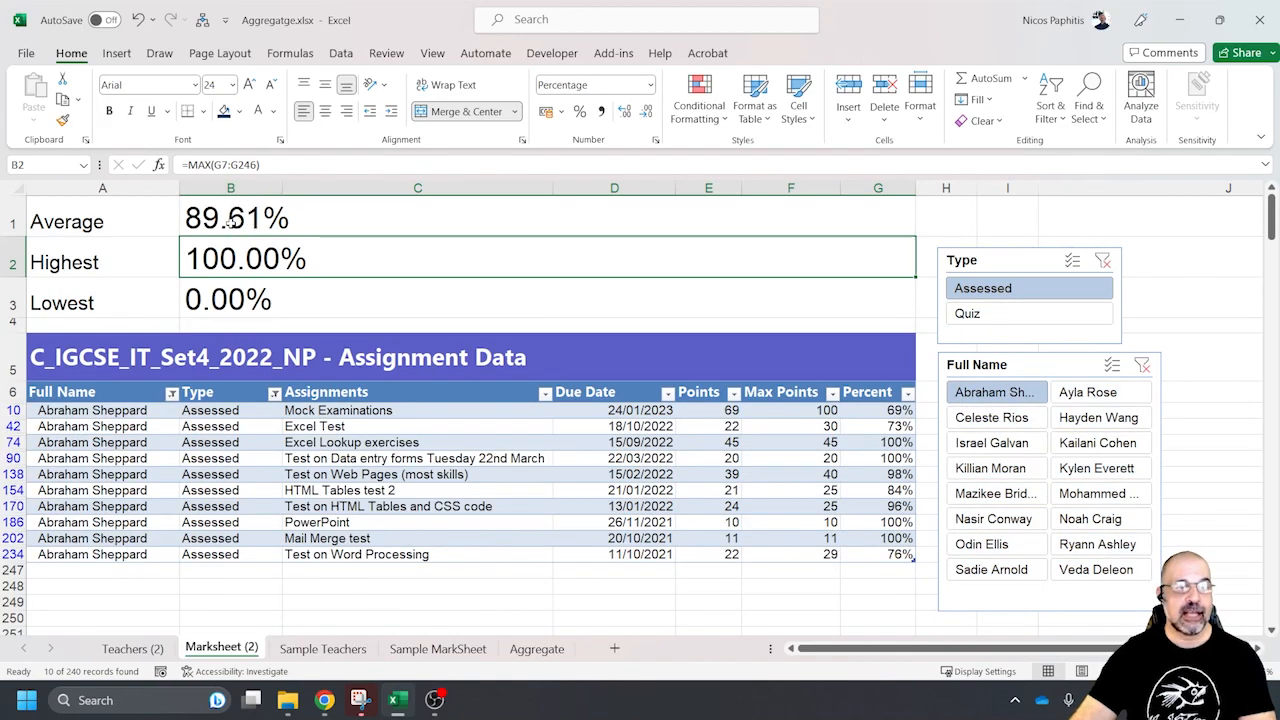
left_click(1142, 365)
left_click(1102, 260)
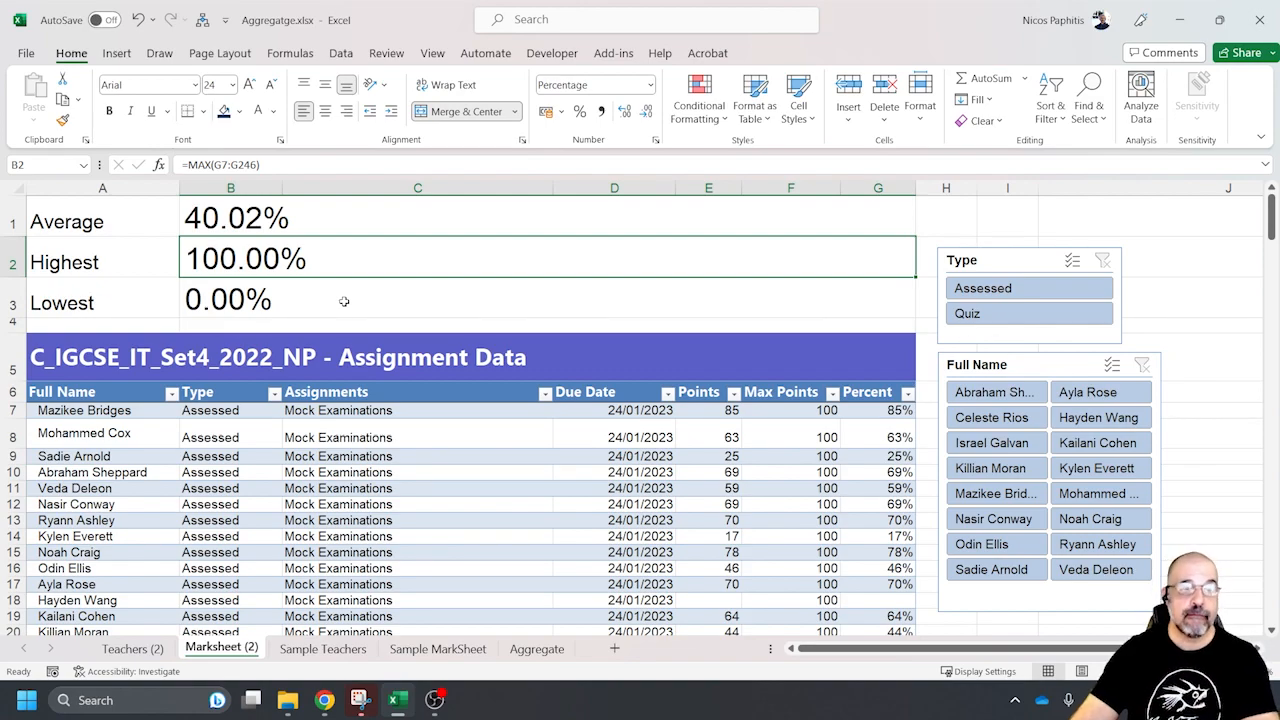
key("Delete")
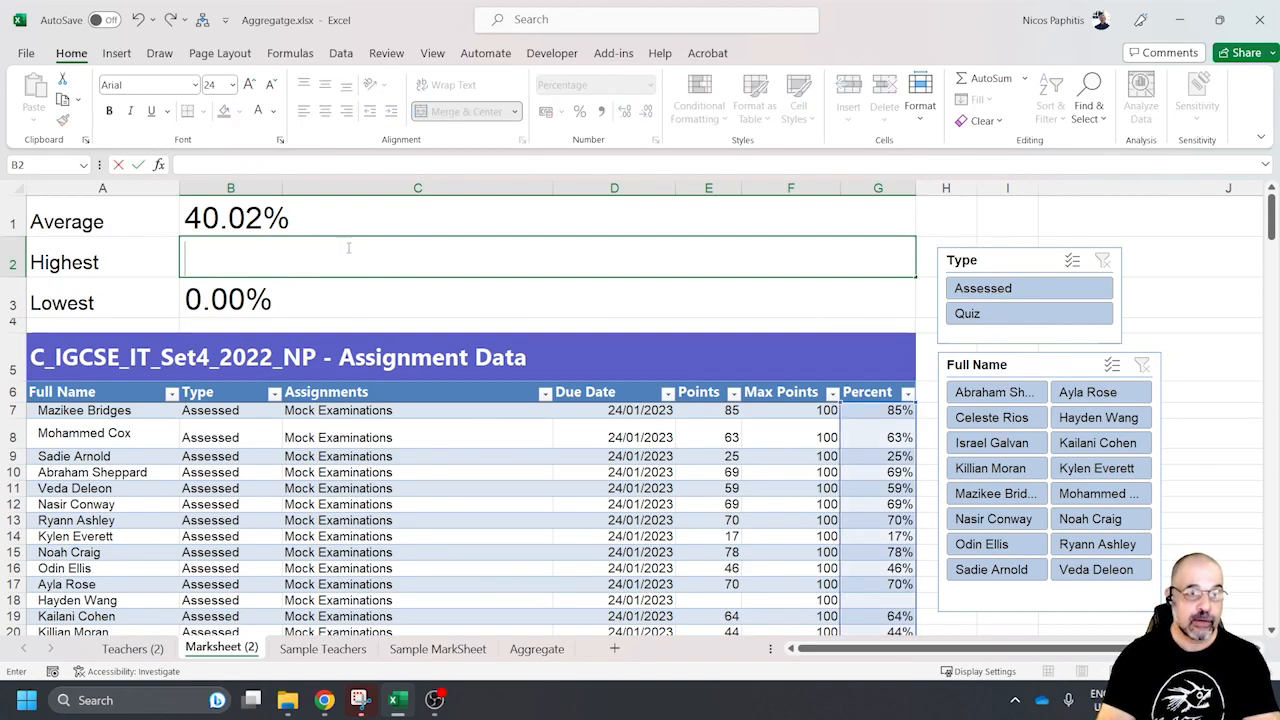
type("=aggregat")
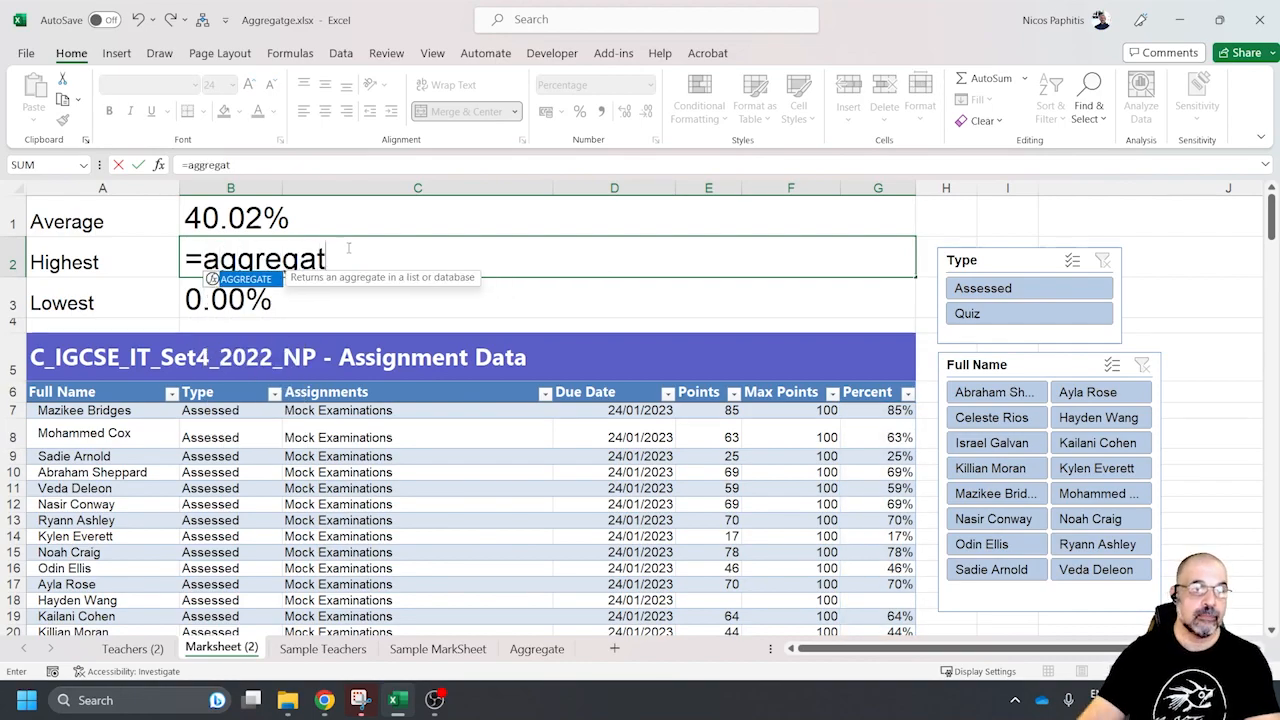
type("e")
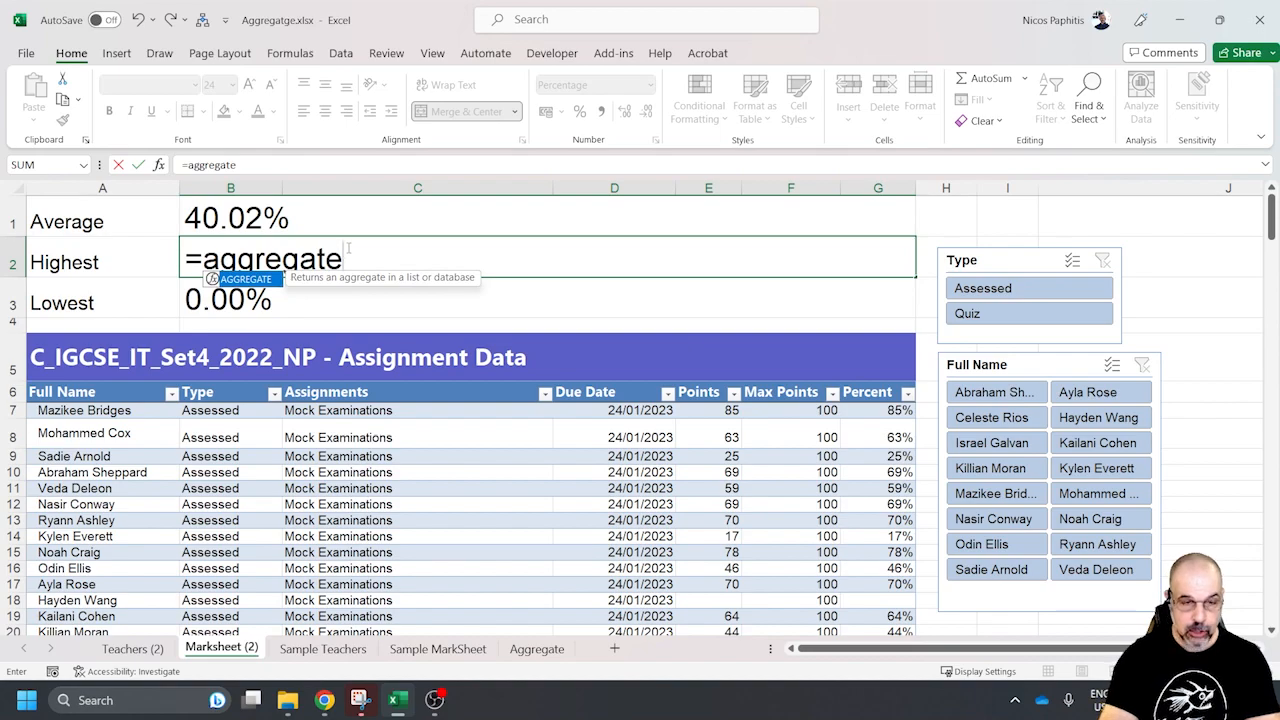
type("(")
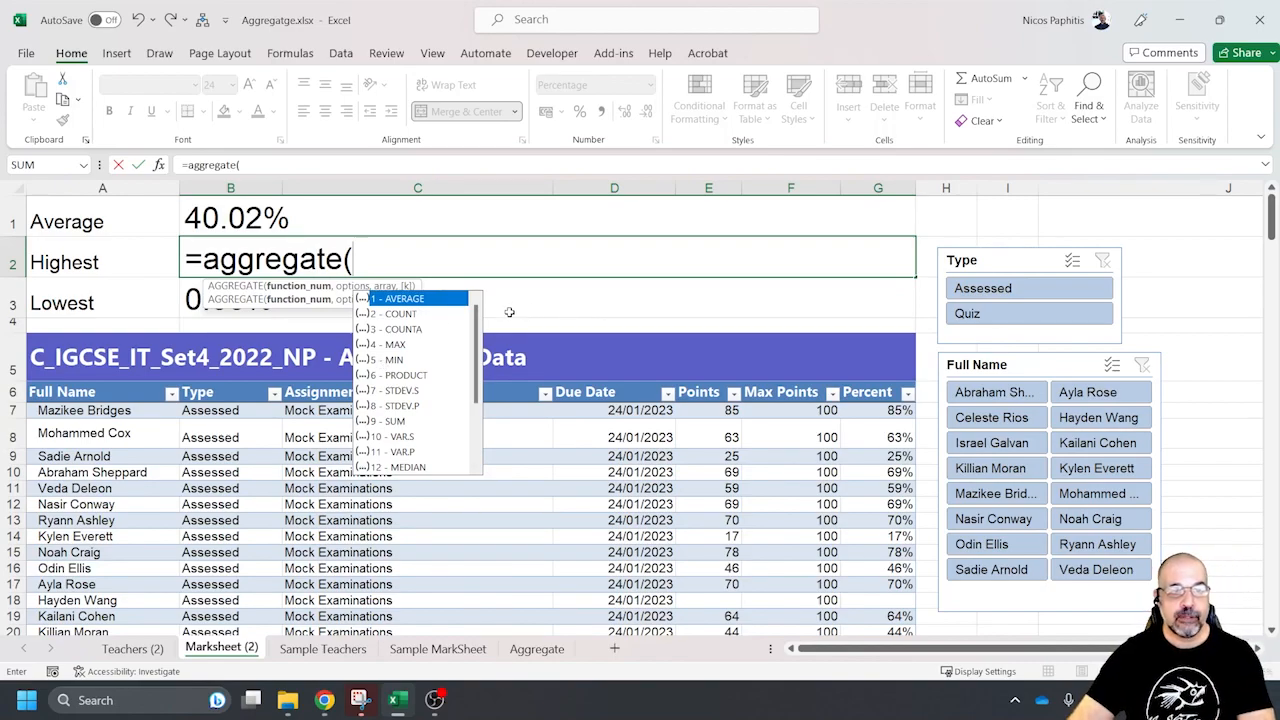
key("Escape")
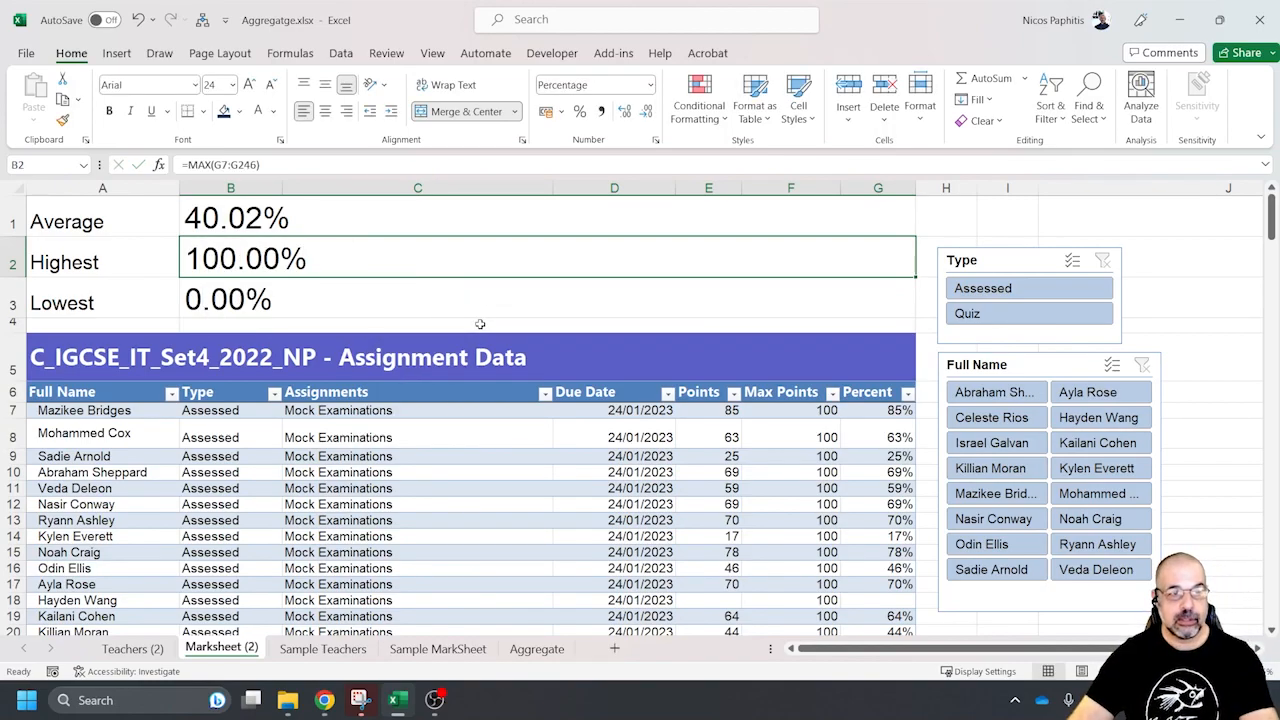
Filter the table to the first listed student's Assessed entries and select their Percent values
left_click(990, 288)
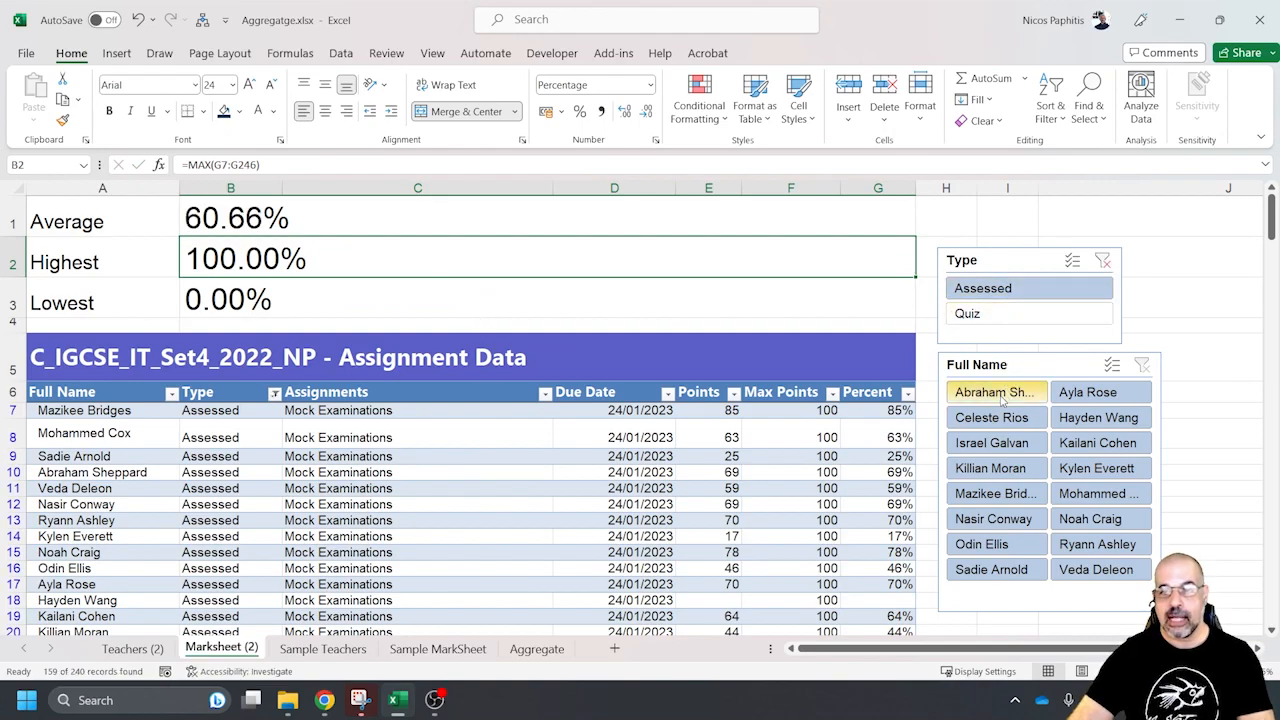
left_click(996, 394)
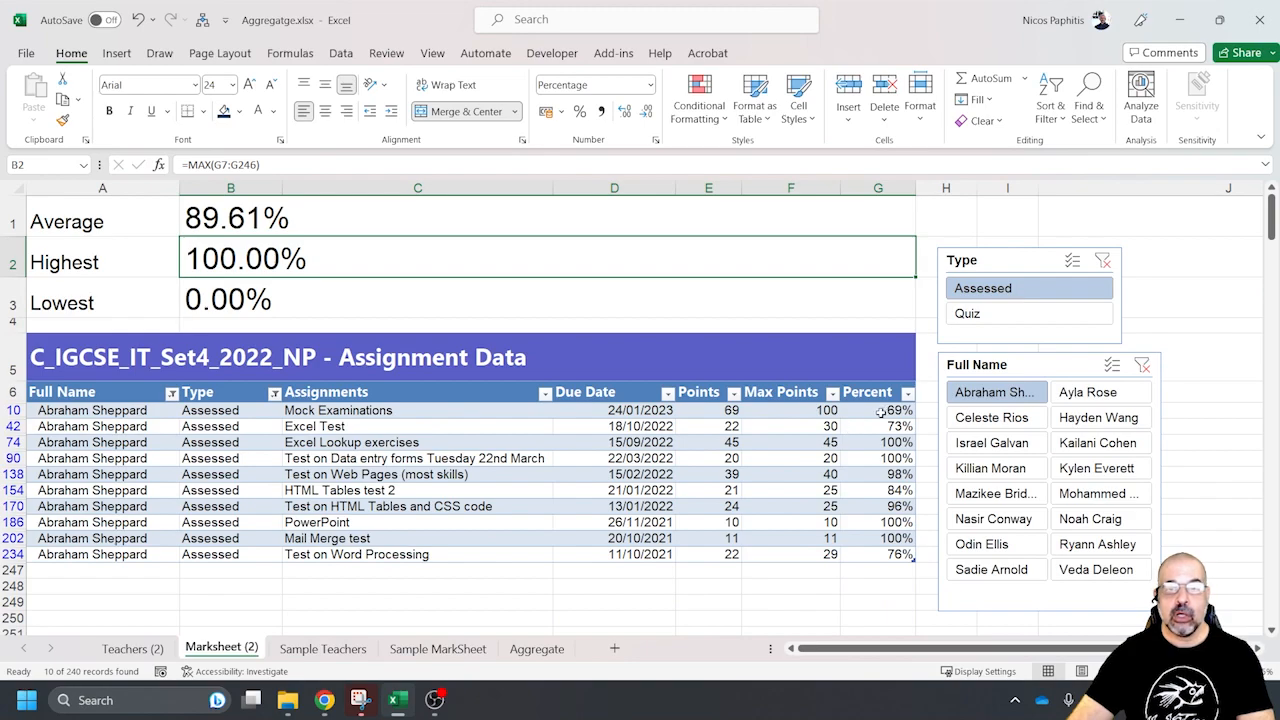
left_click_drag(878, 411, 868, 557)
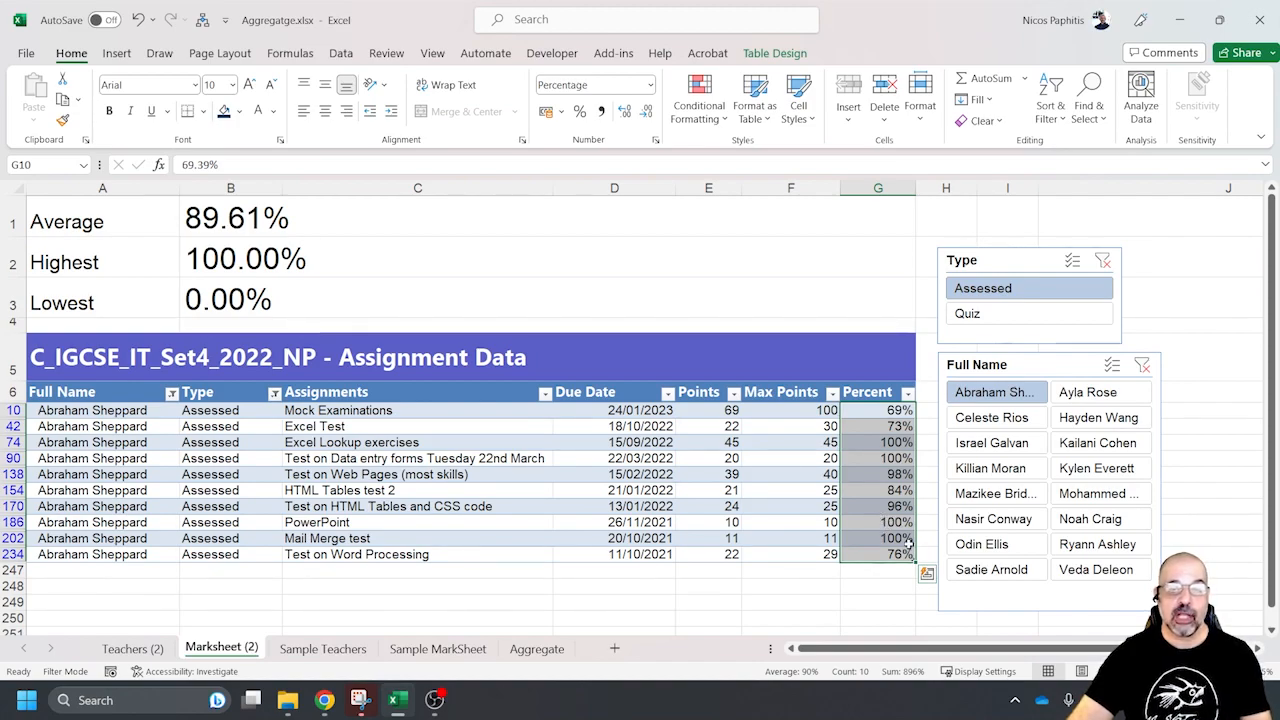
left_click(860, 413)
left_click_drag(866, 410, 872, 538)
Examine the filtered Percent column for repeated top scores and the next highest distinct values
left_click(878, 488)
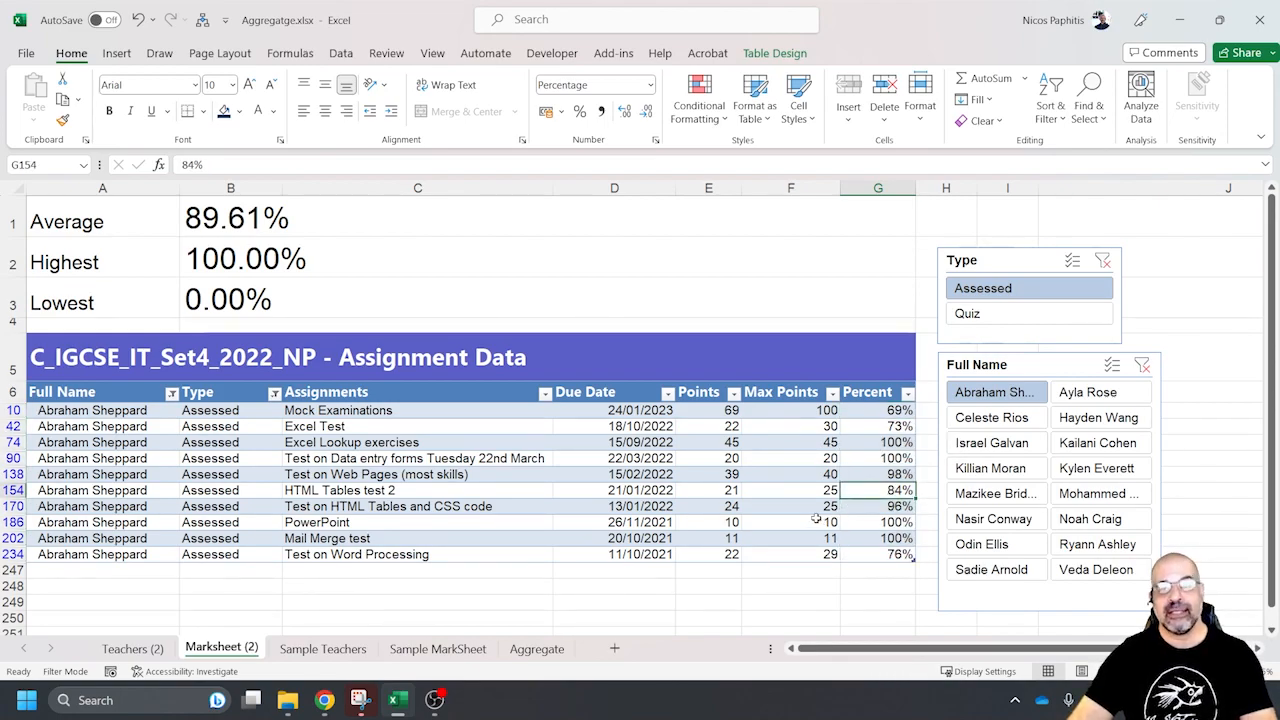
left_click(893, 442)
left_click(896, 458)
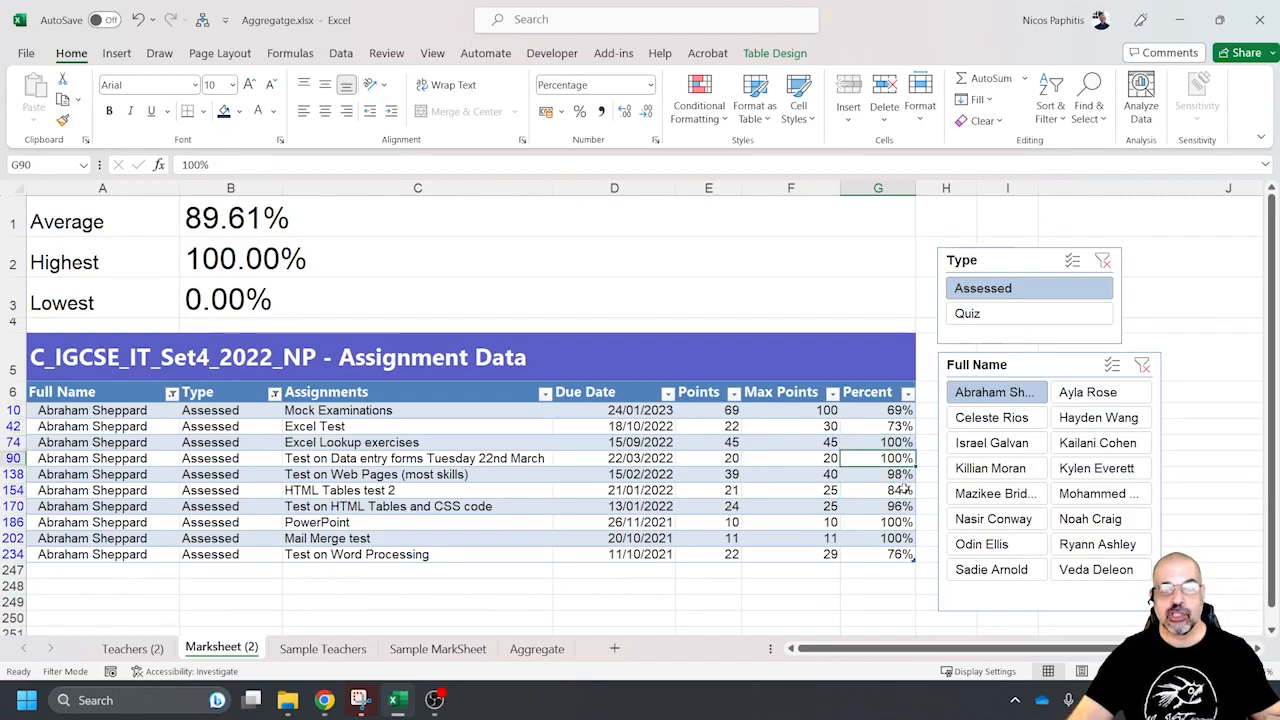
left_click(898, 521)
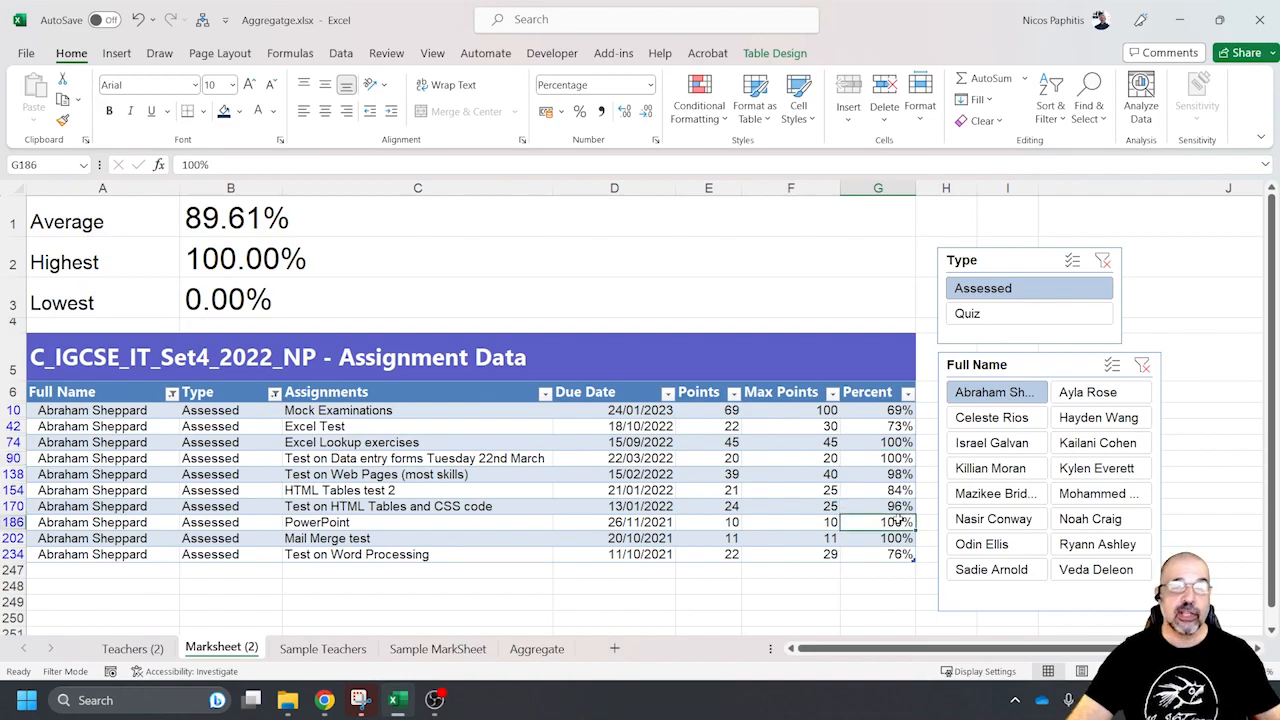
left_click(890, 538)
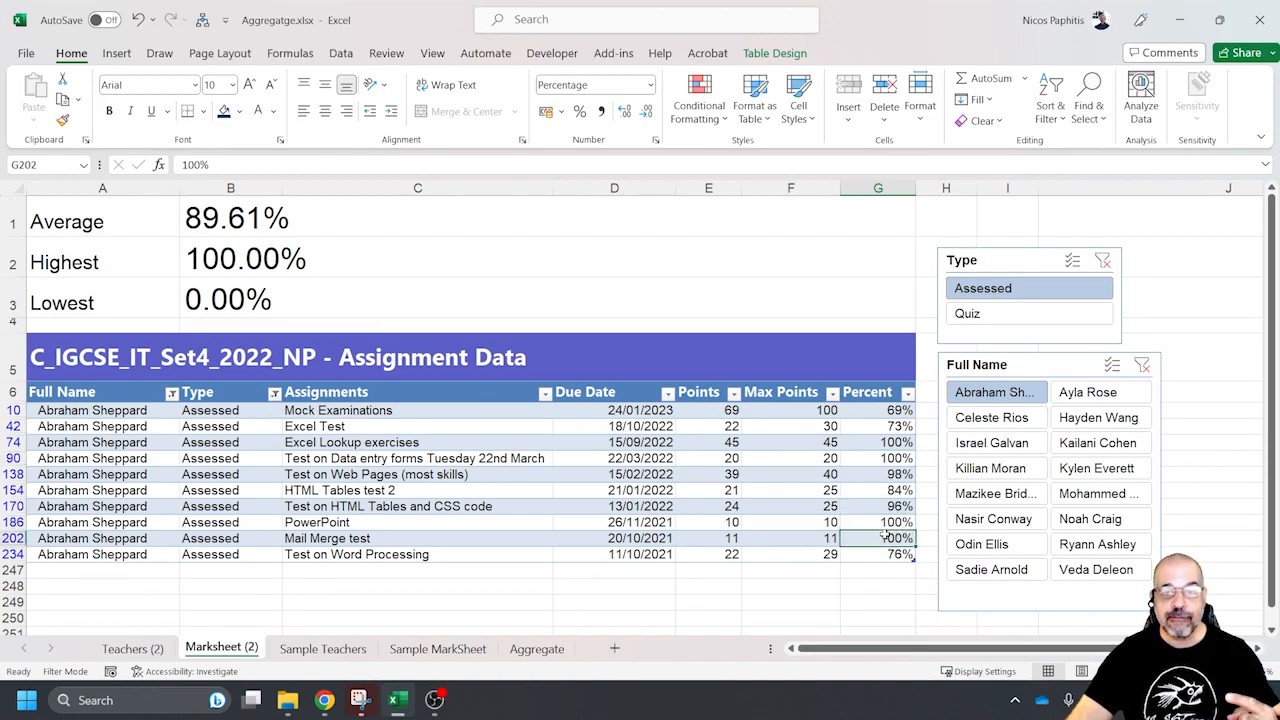
left_click_drag(890, 489, 890, 481)
left_click(890, 478)
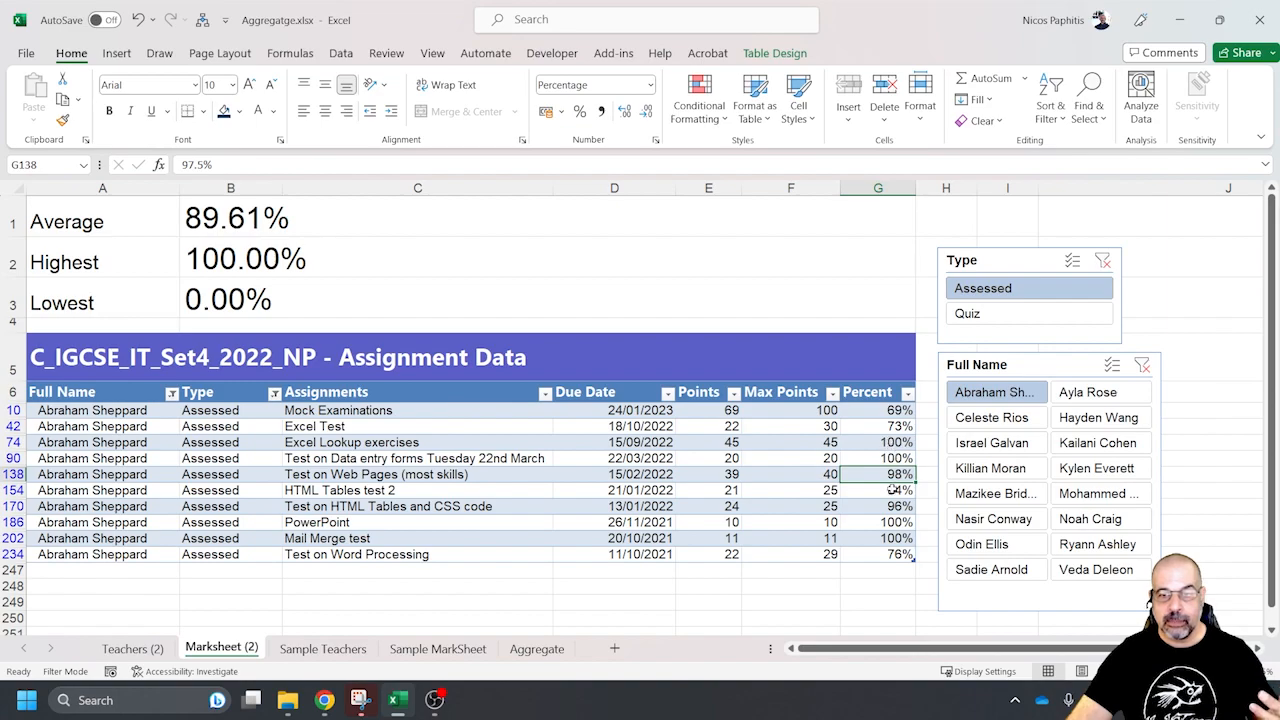
left_click(888, 506)
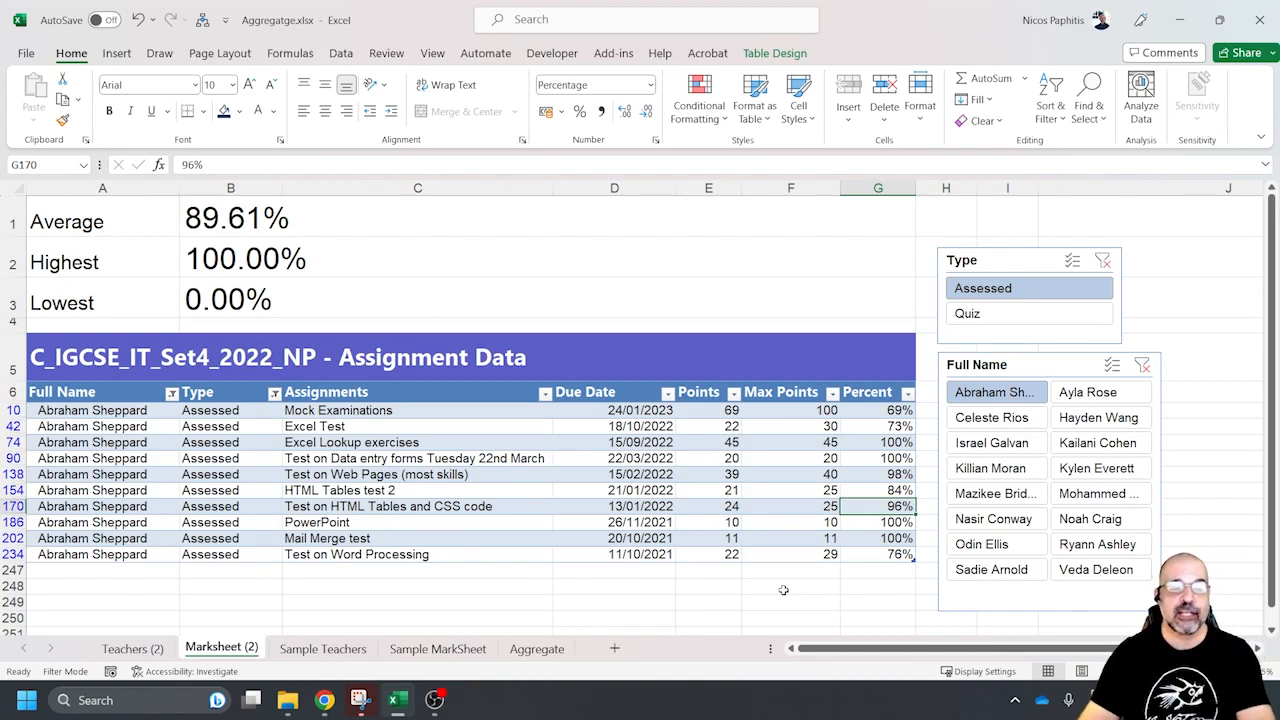
Check the function number list on the Aggregate sheet and return to the Marksheet (2) sheet
left_click(537, 648)
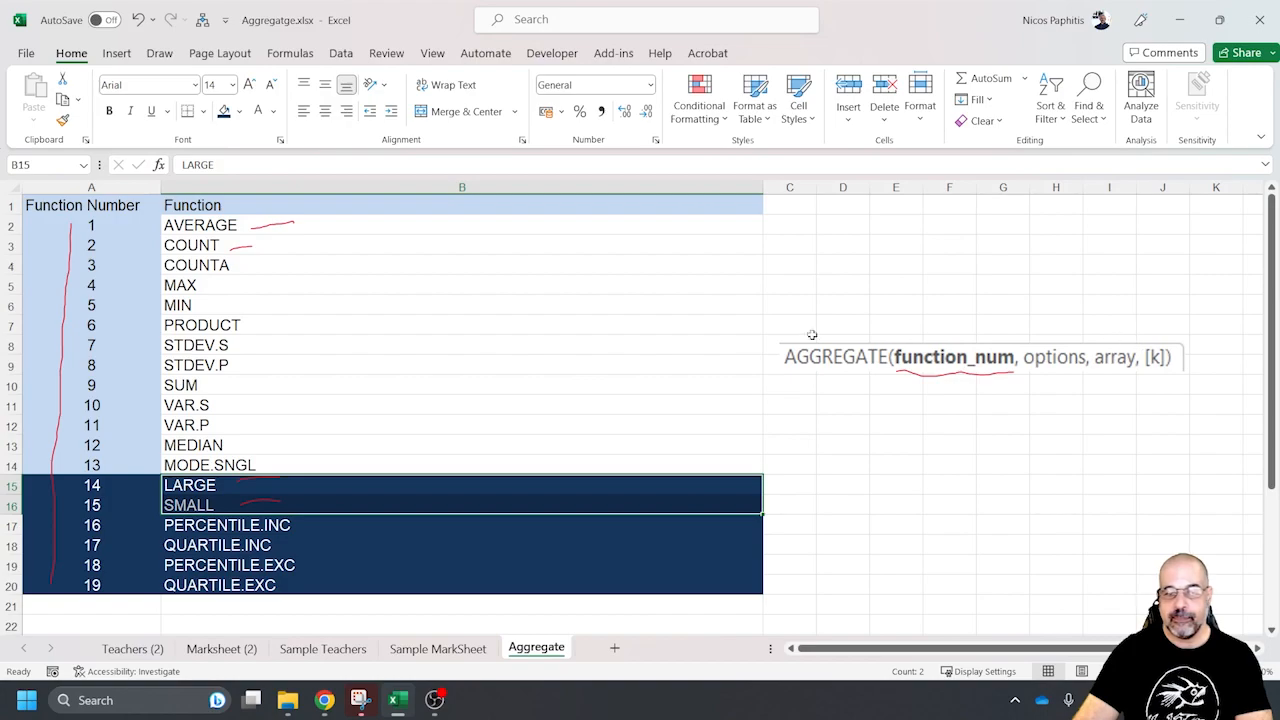
left_click(216, 648)
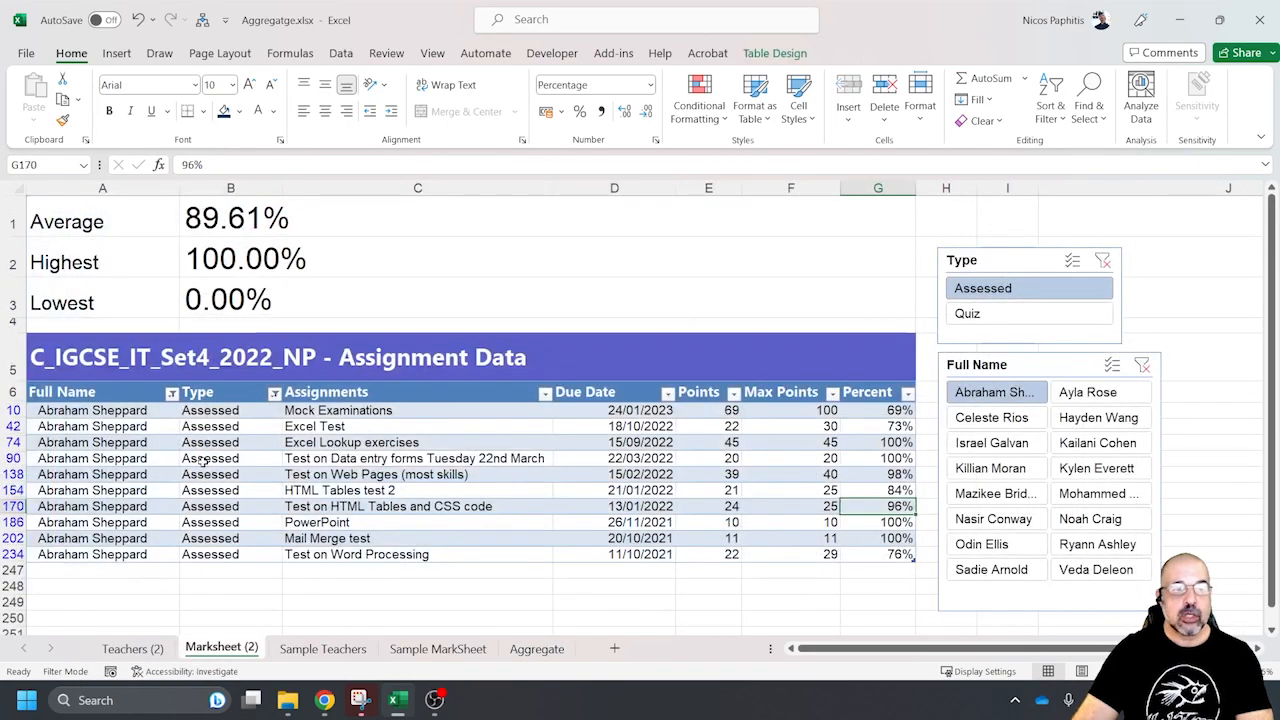
Clear the existing Highest formula from cell B2
left_click(370, 254)
key("Delete")
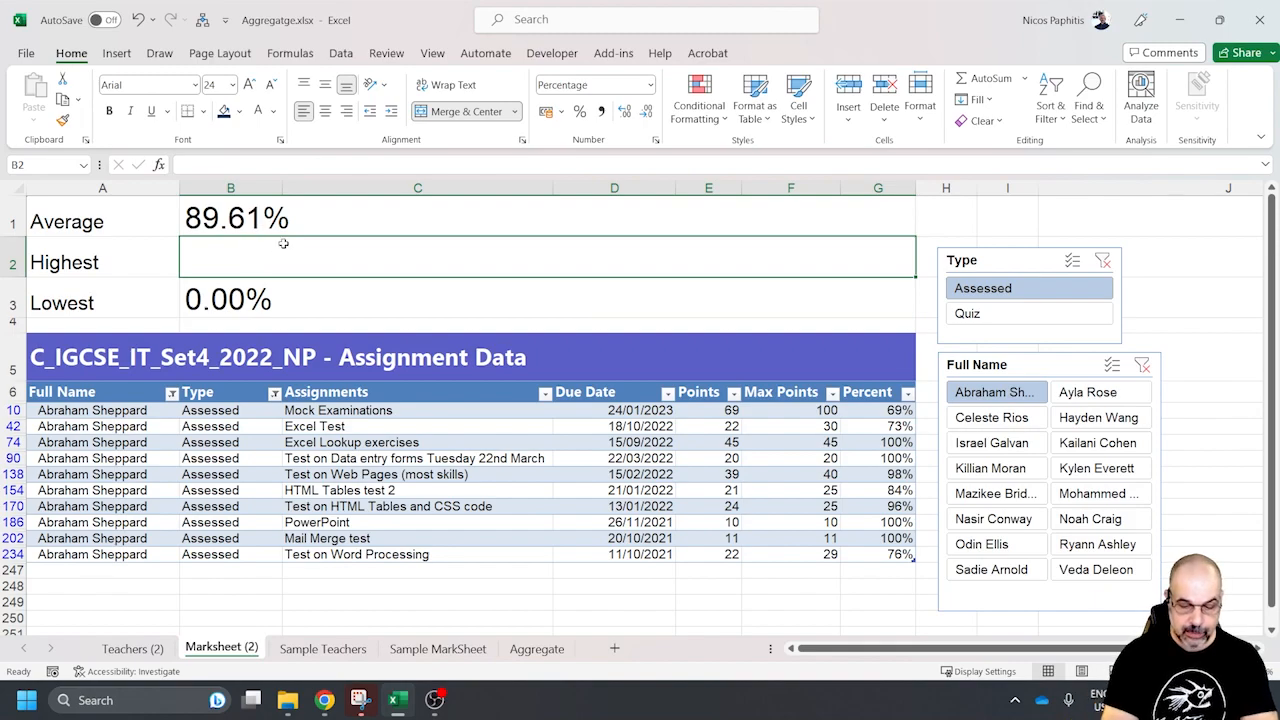
type("=aggreagte(")
key("BackSpace")
key("BackSpace")
key("BackSpace")
key("BackSpace")
key("BackSpace")
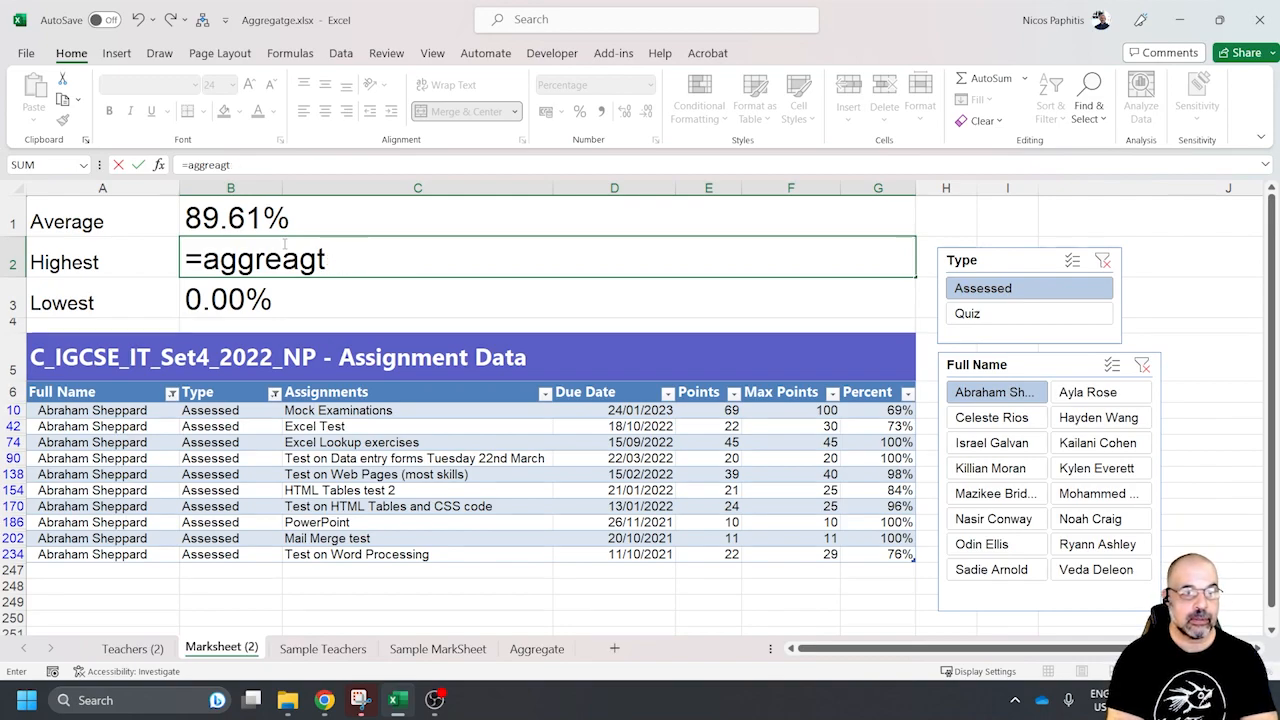
type("gate")
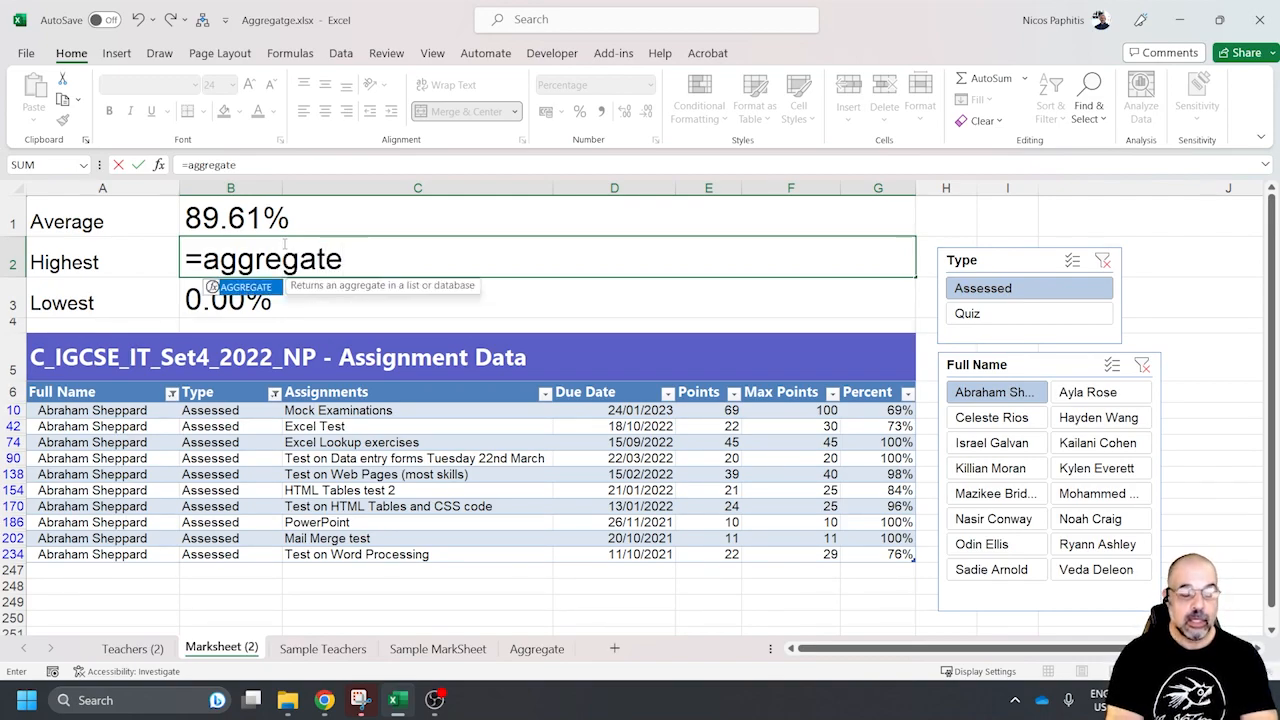
type("(")
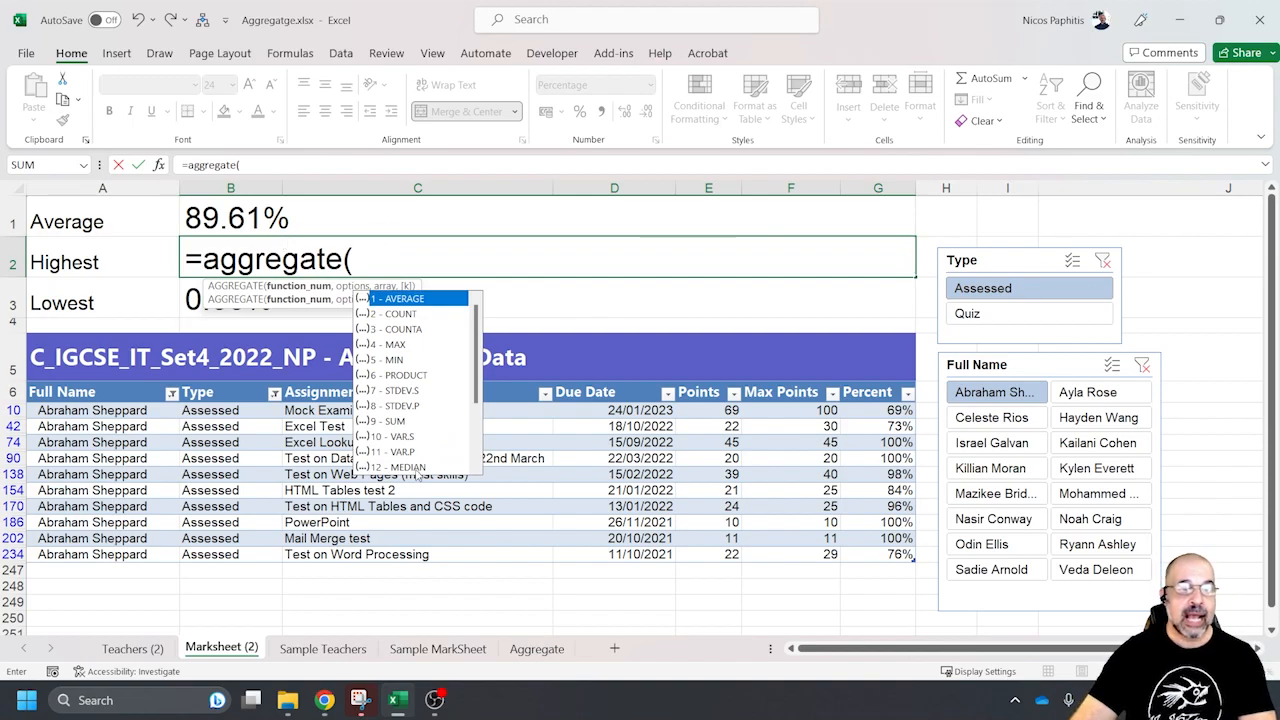
scroll(480, 397, "down", 3)
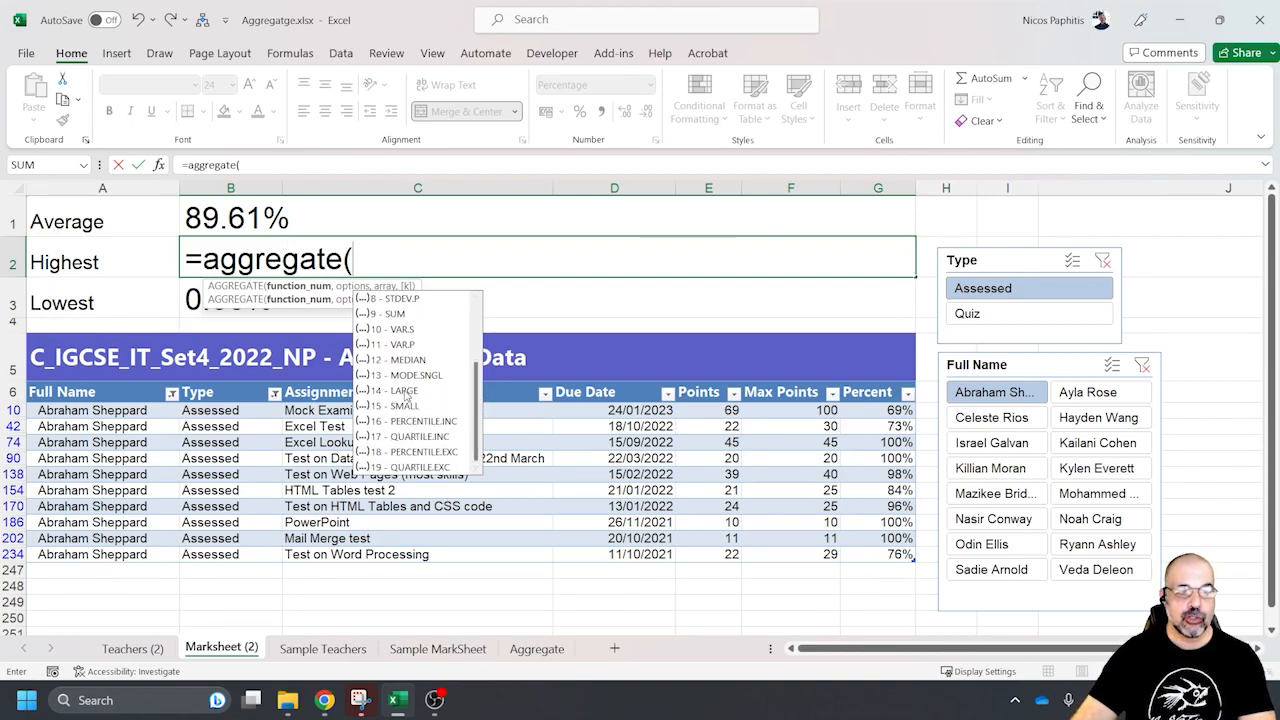
double_click(404, 391)
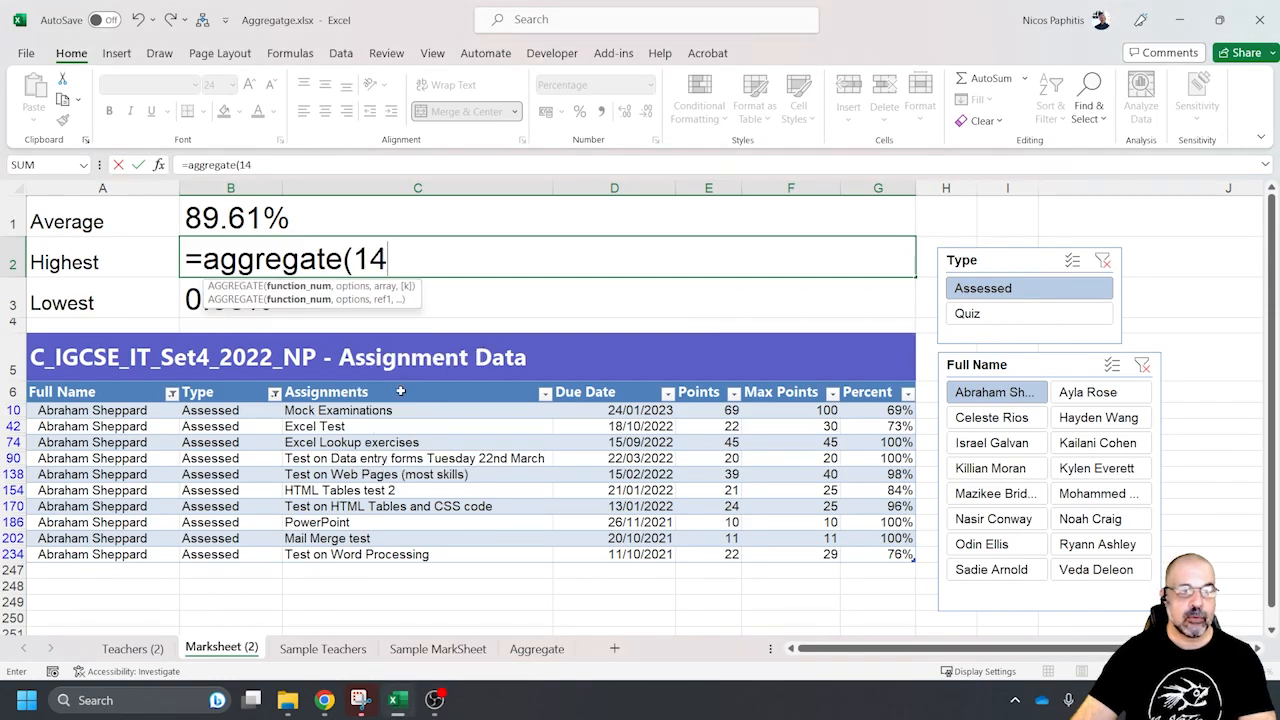
type(",")
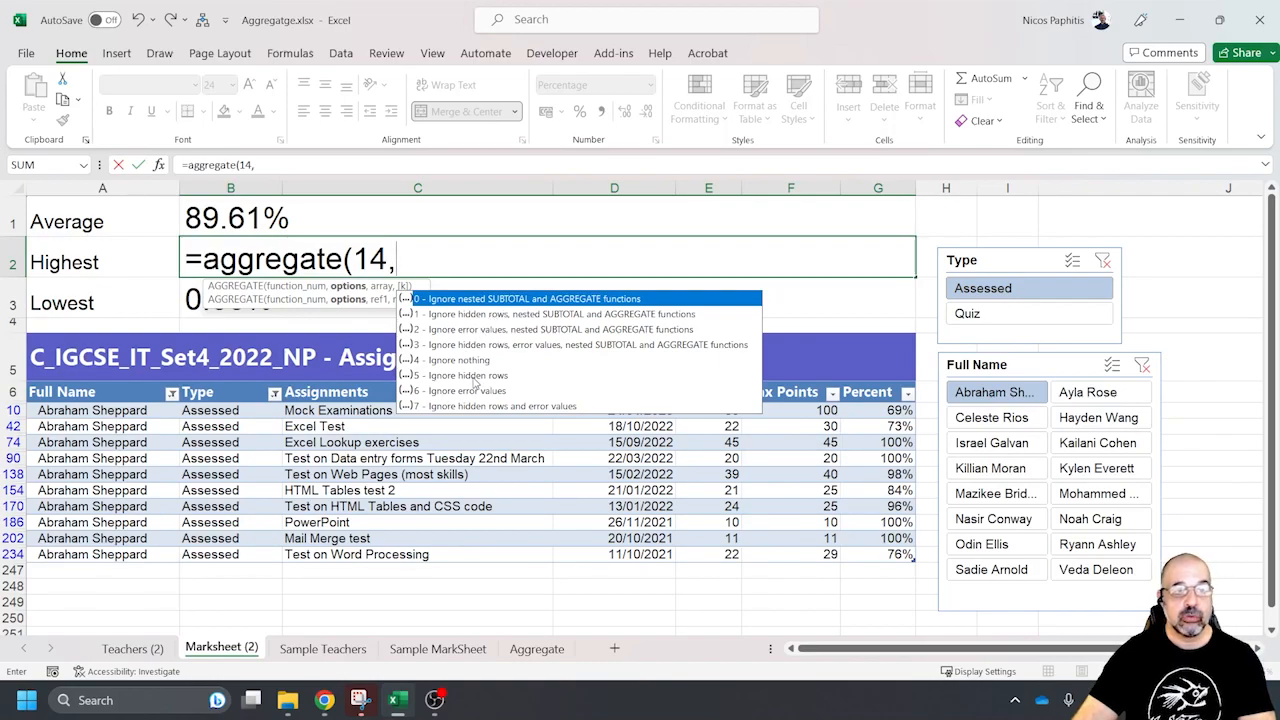
key("Escape")
key("Escape")
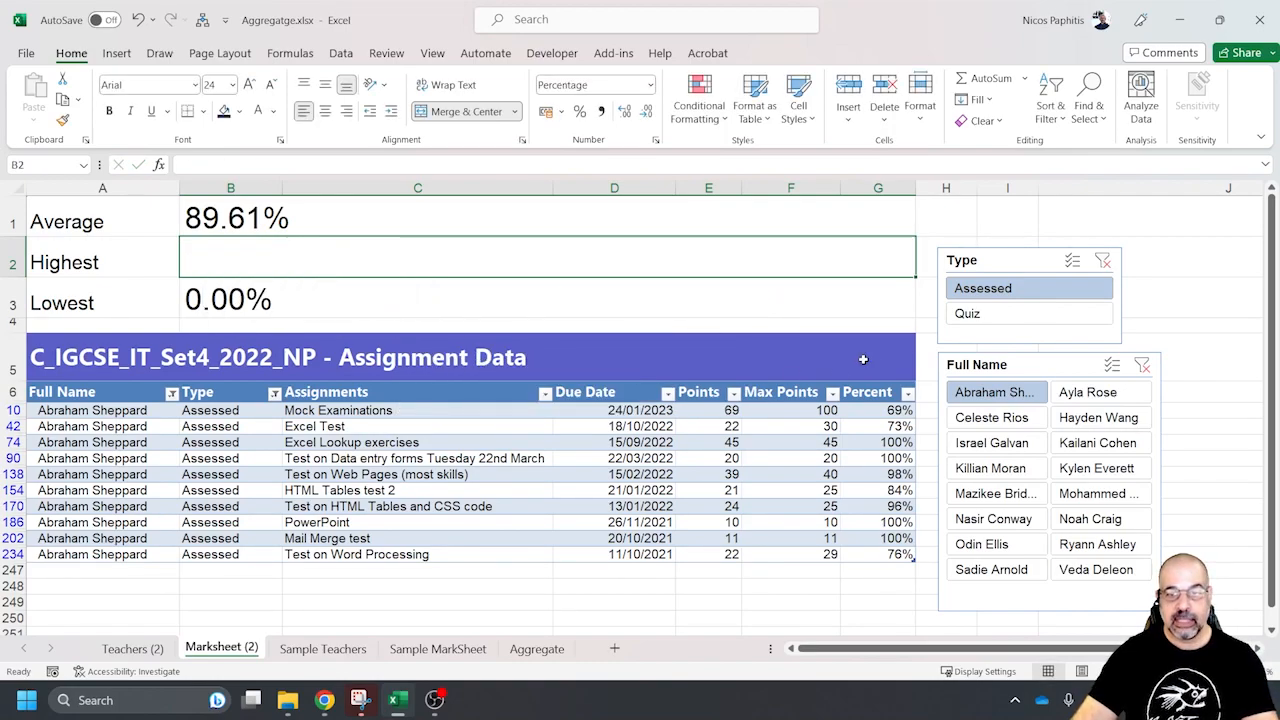
Clear both slicers and begin the Highest formula in B2 with AGGREGATE function 14 (LARGE) and option 5, ignoring hidden rows
left_click(1103, 260)
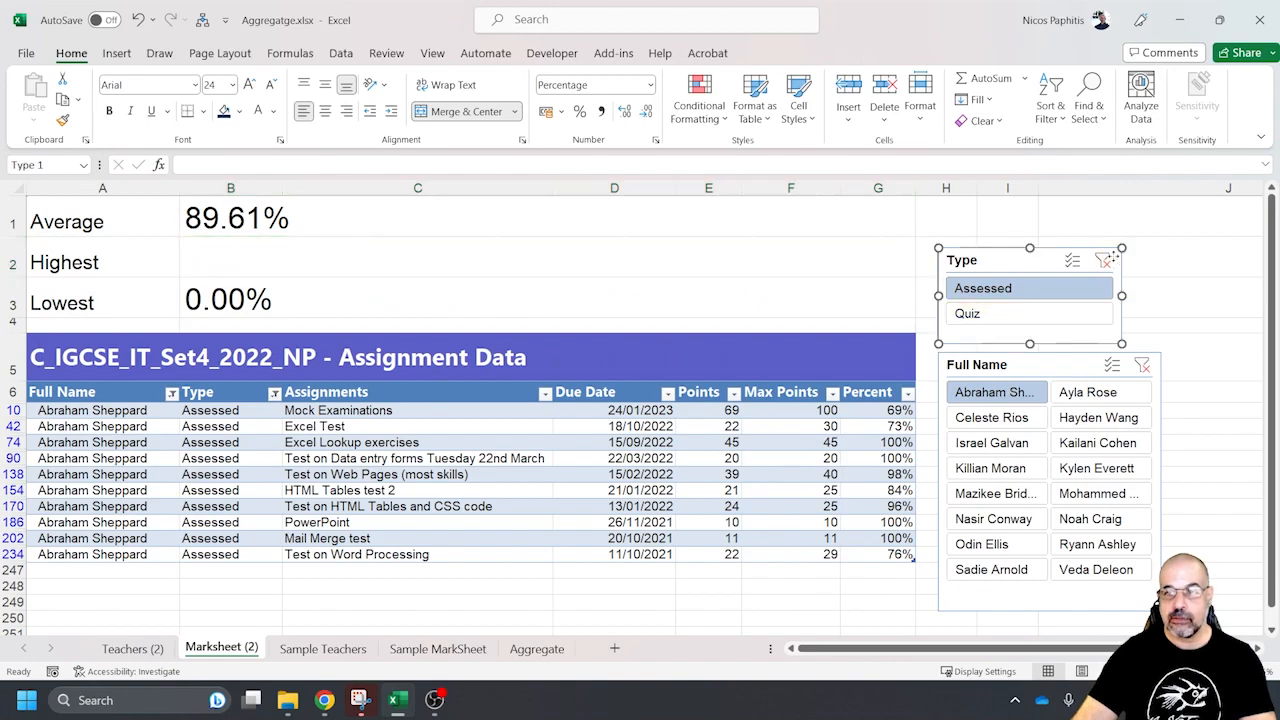
left_click(1141, 365)
left_click(247, 264)
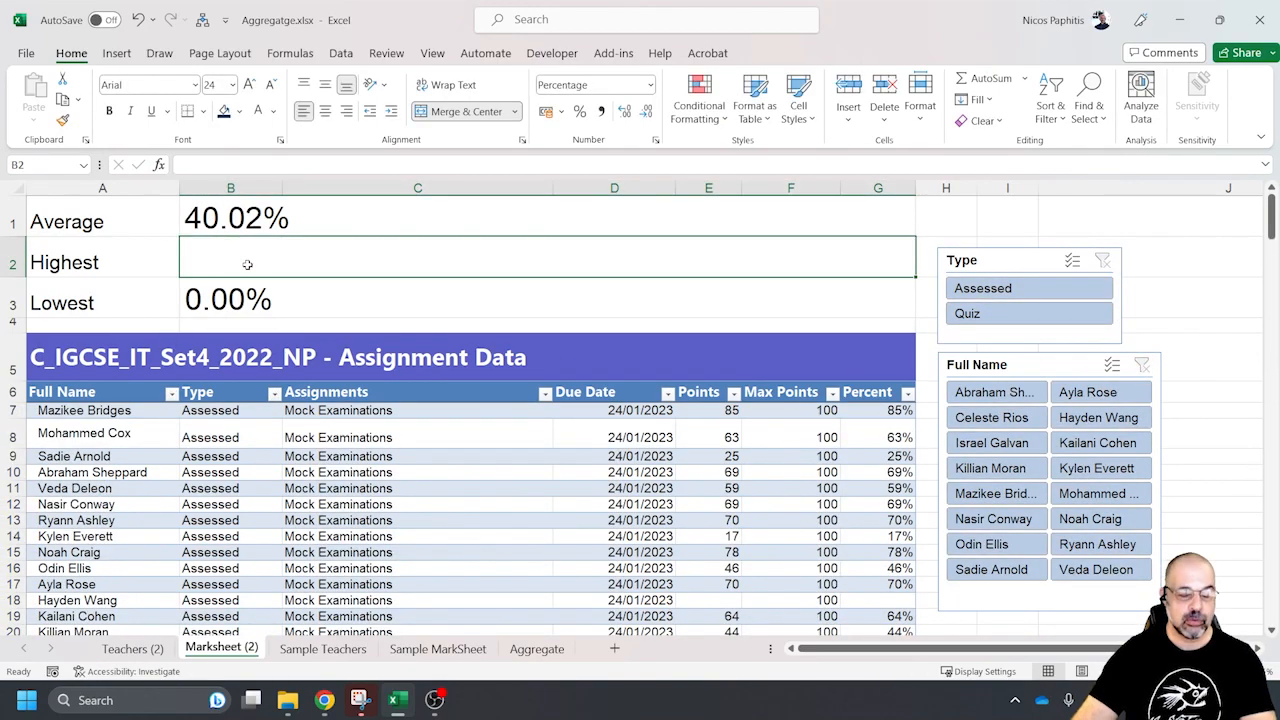
type("=agg")
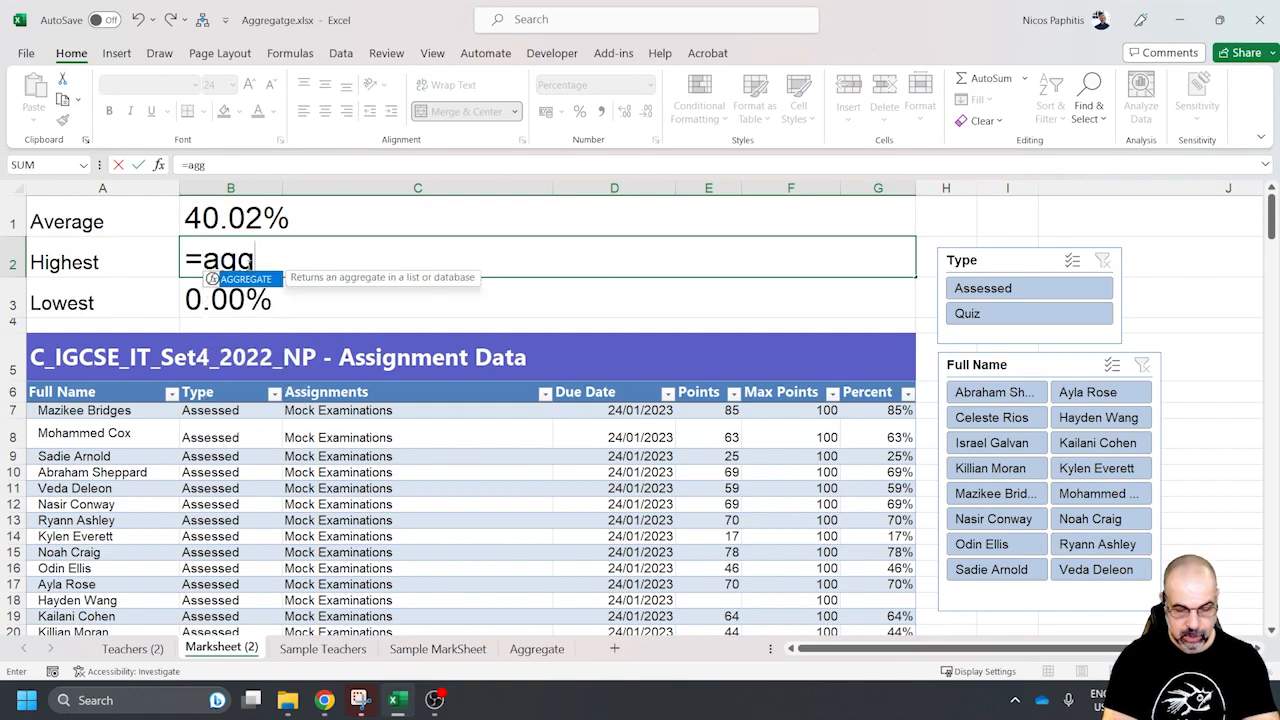
type("rega")
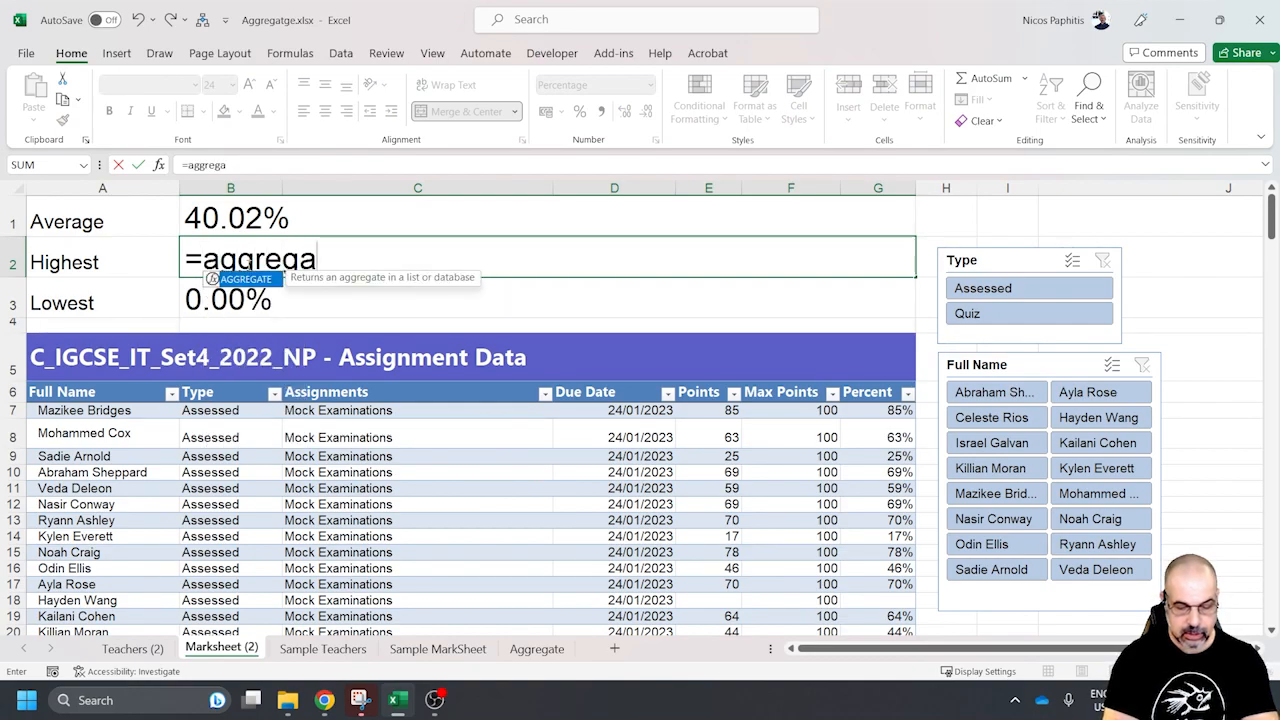
type("te(")
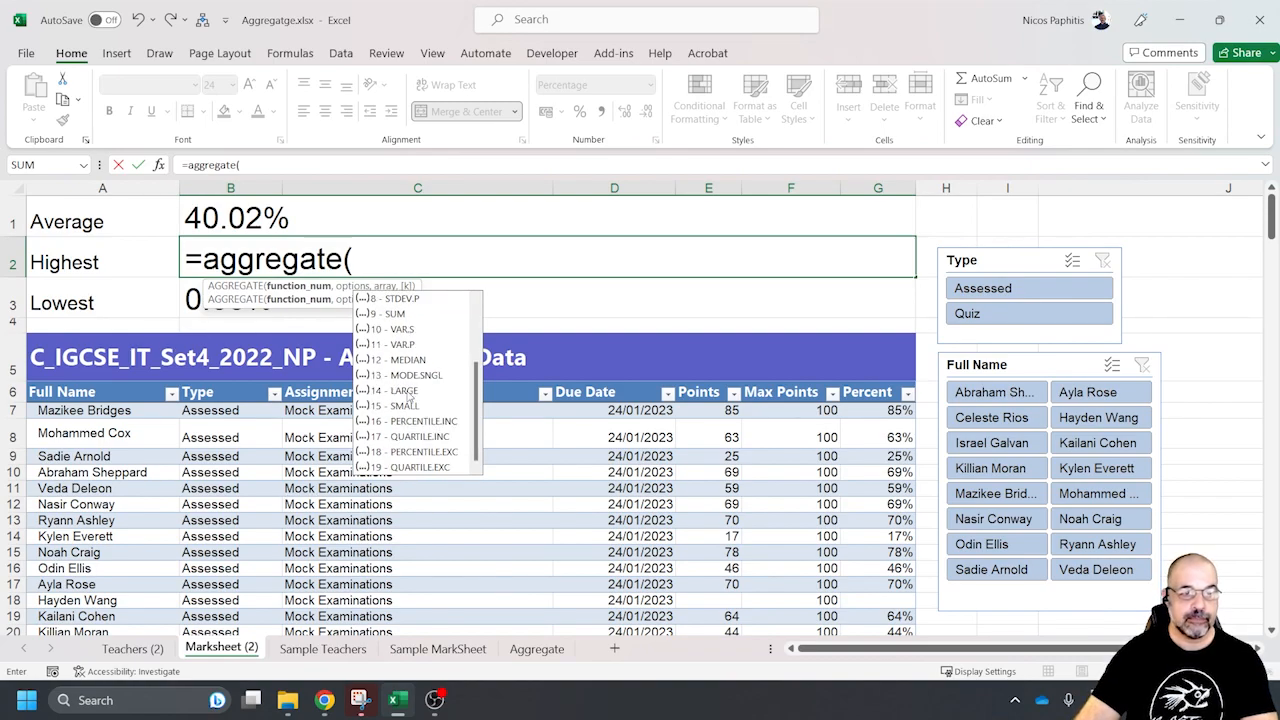
type("14,")
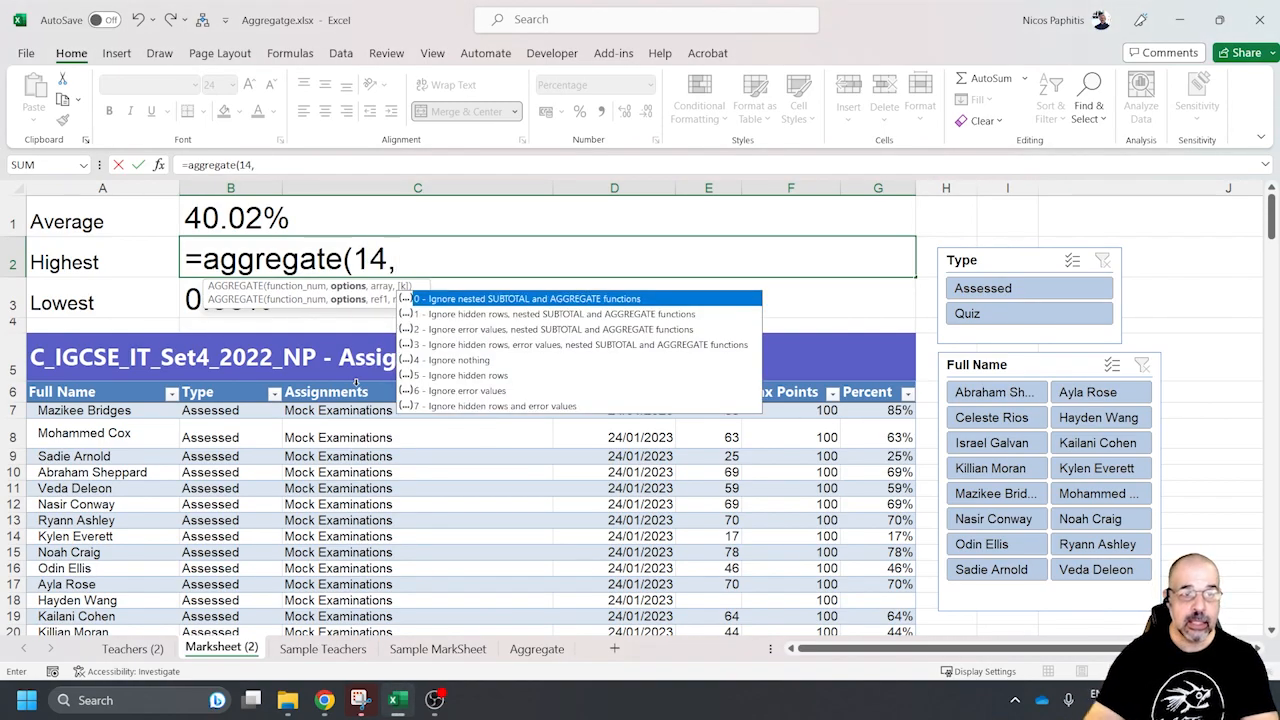
double_click(497, 378)
type(",")
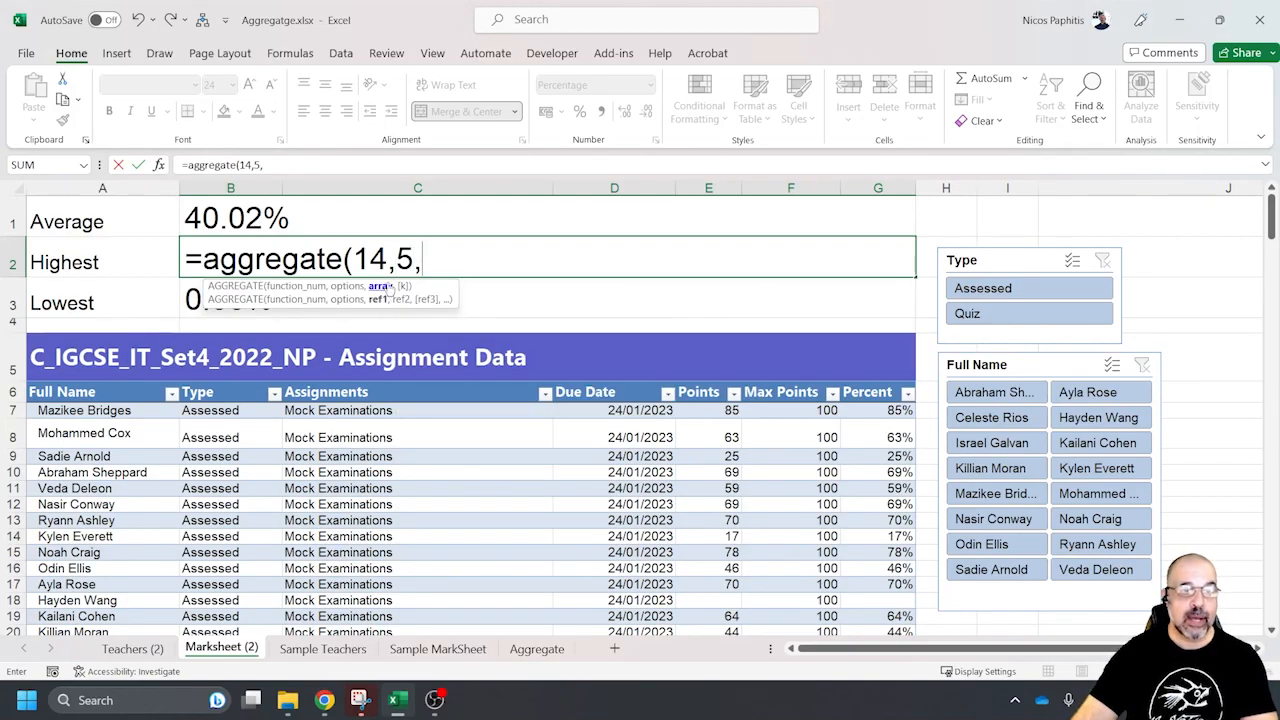
Complete the Highest formula with the table's Percent column as the array and 1 as the k value
left_click_drag(871, 410, 895, 615)
scroll(855, 497, "up", 20)
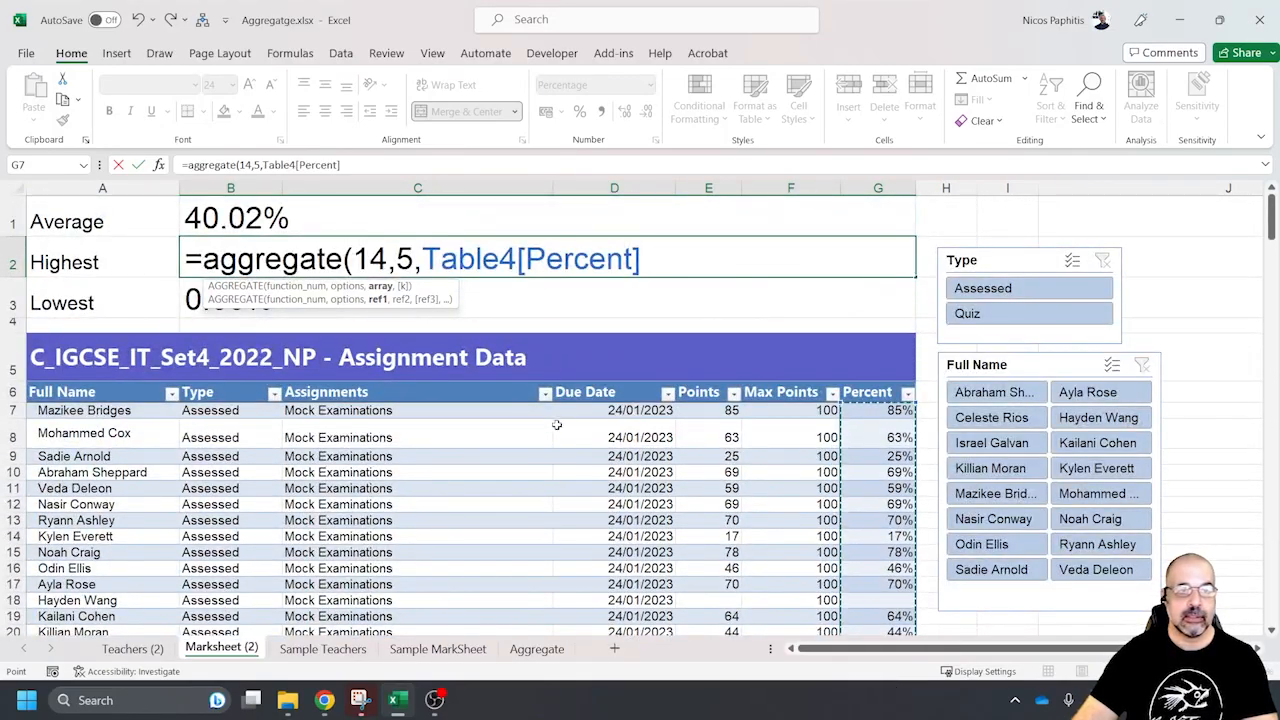
type(",1")
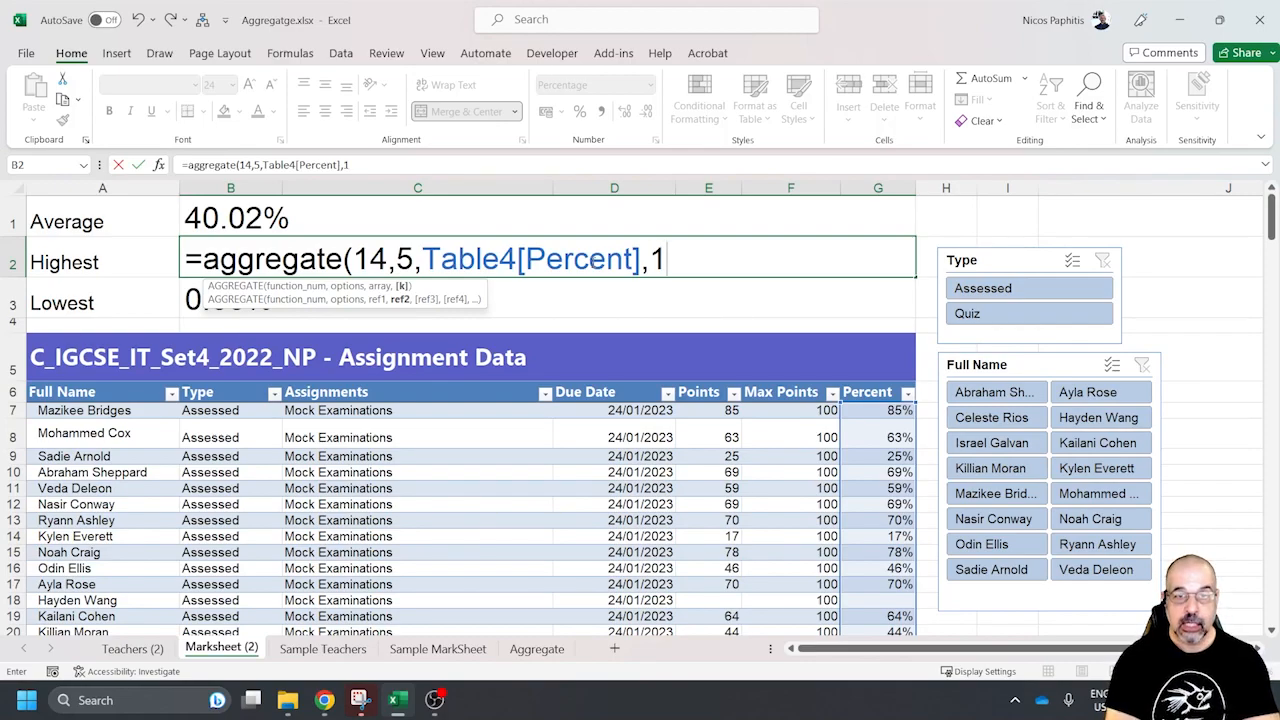
type(")")
key("Return")
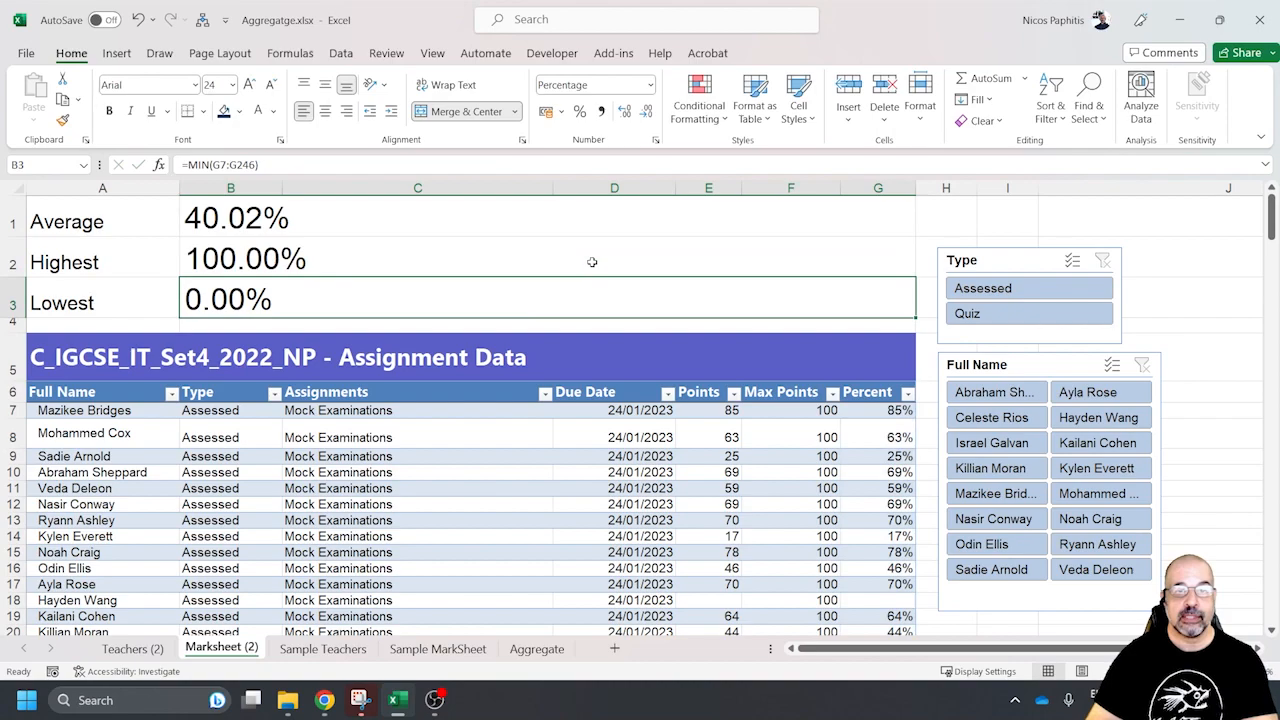
Filter the table to the first listed student's Assessed entries and try 4 as the k value in the Highest formula
left_click(1024, 396)
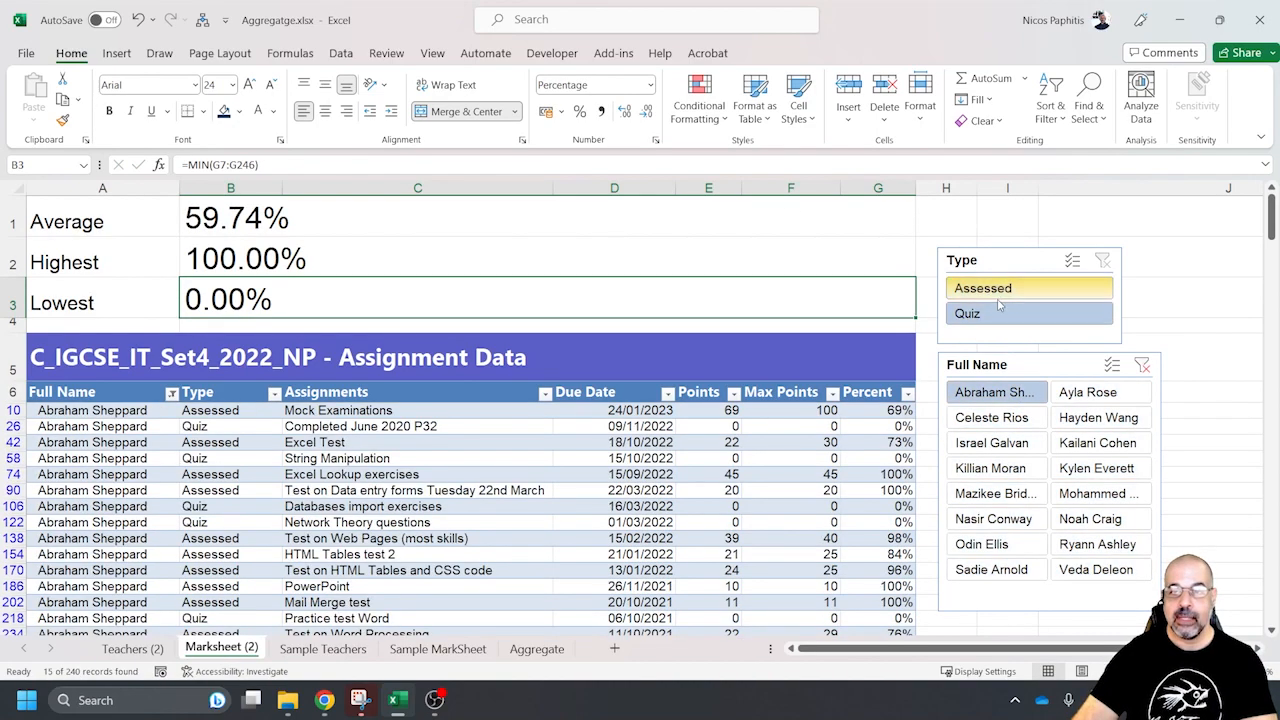
left_click(995, 300)
left_click(266, 254)
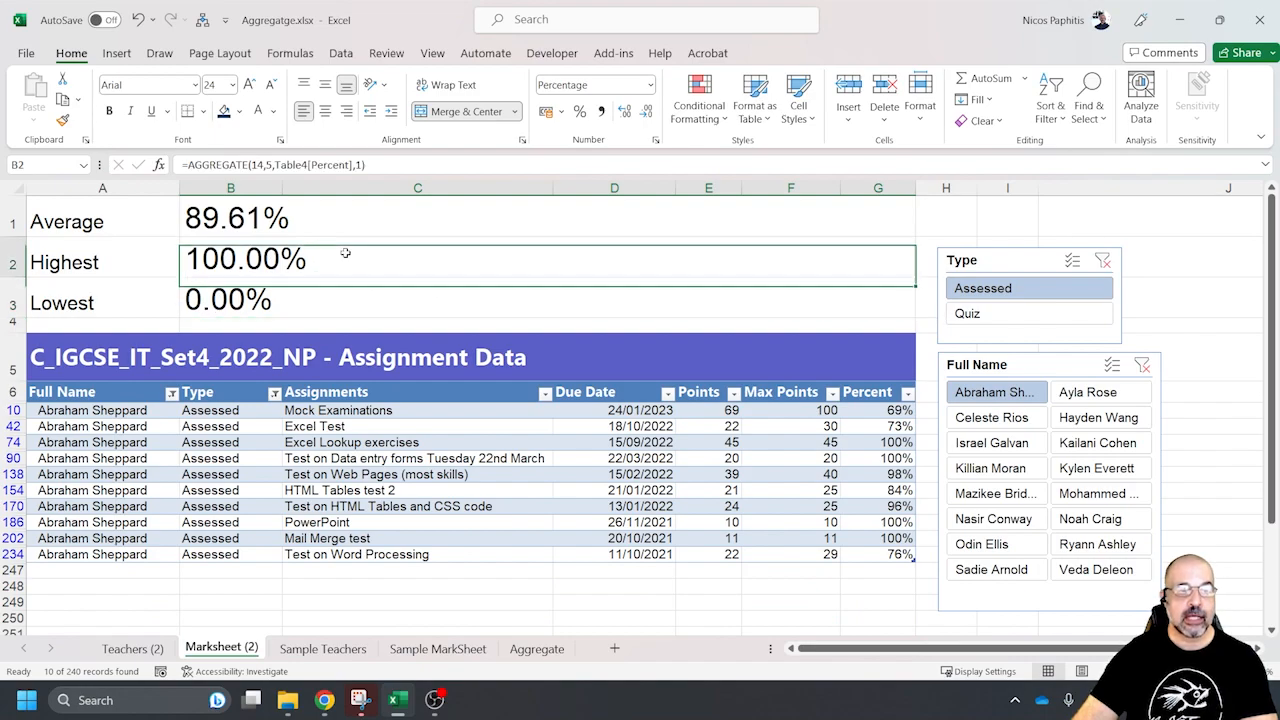
left_click(364, 165)
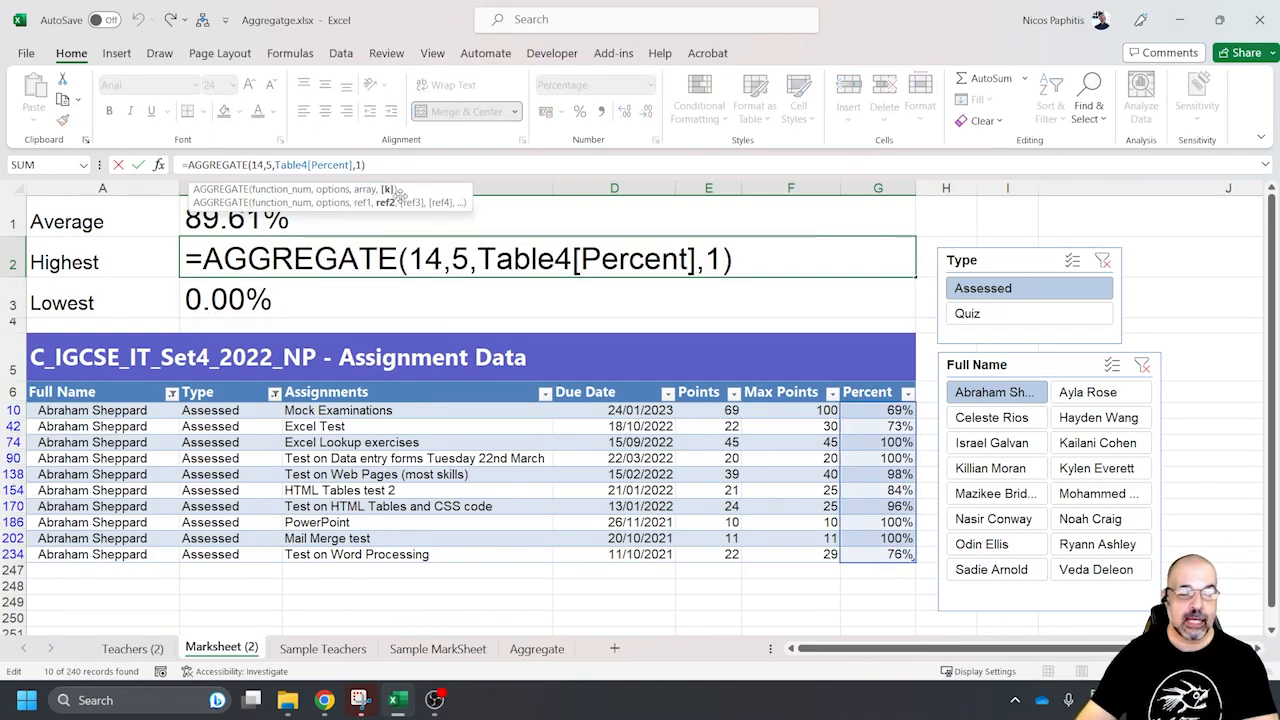
key("BackSpace")
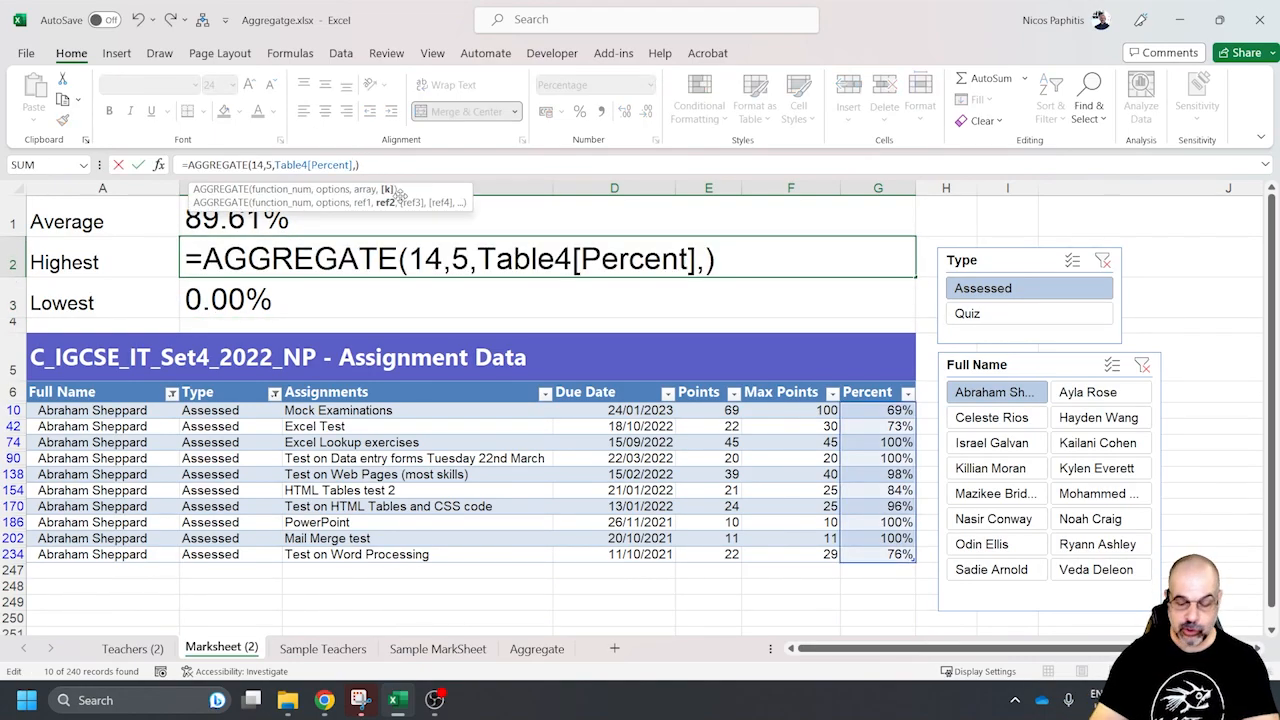
type("4")
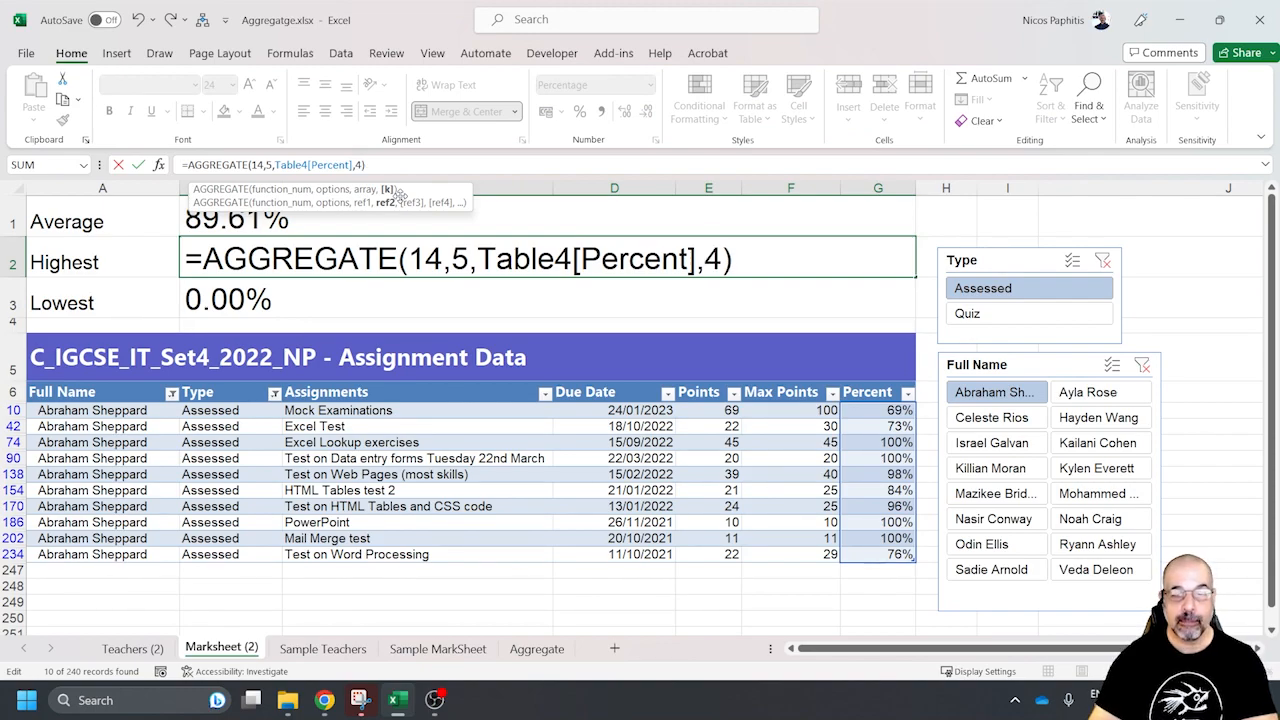
key("Return")
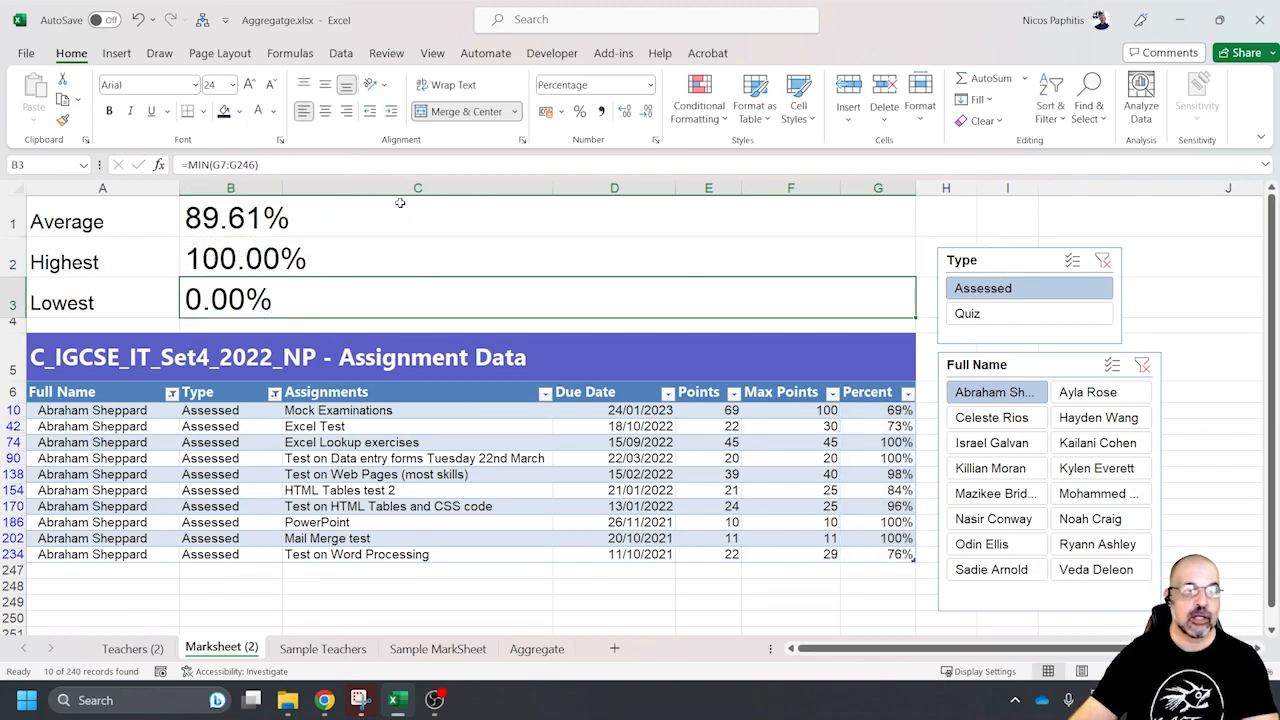
Try 5 as the k value in the Highest formula in B2
left_click(316, 260)
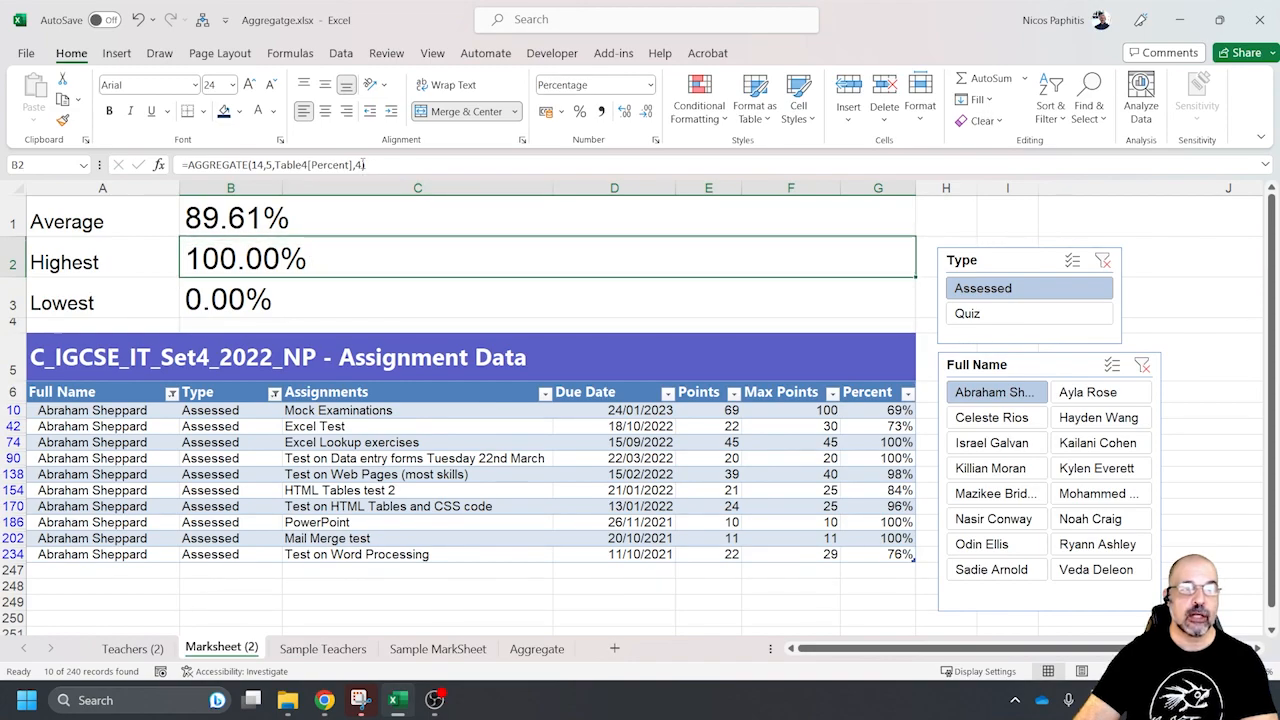
left_click(411, 168)
key("BackSpace")
type("5")
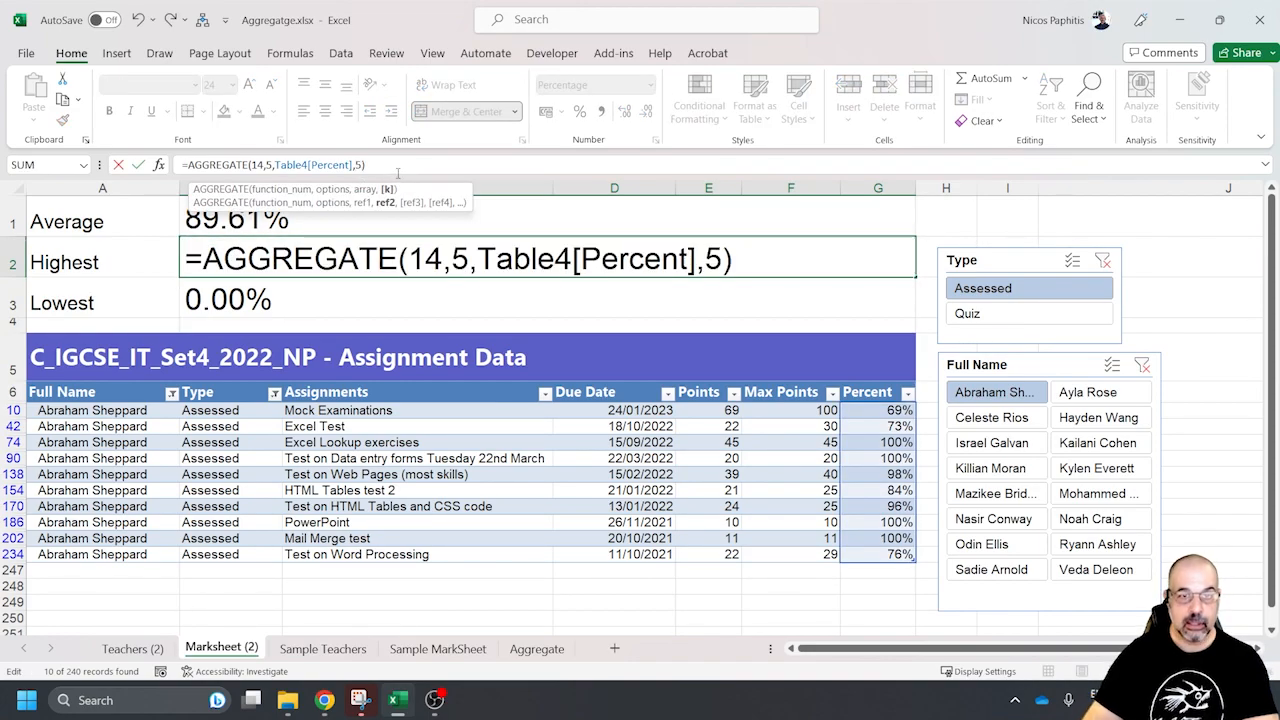
key("Return")
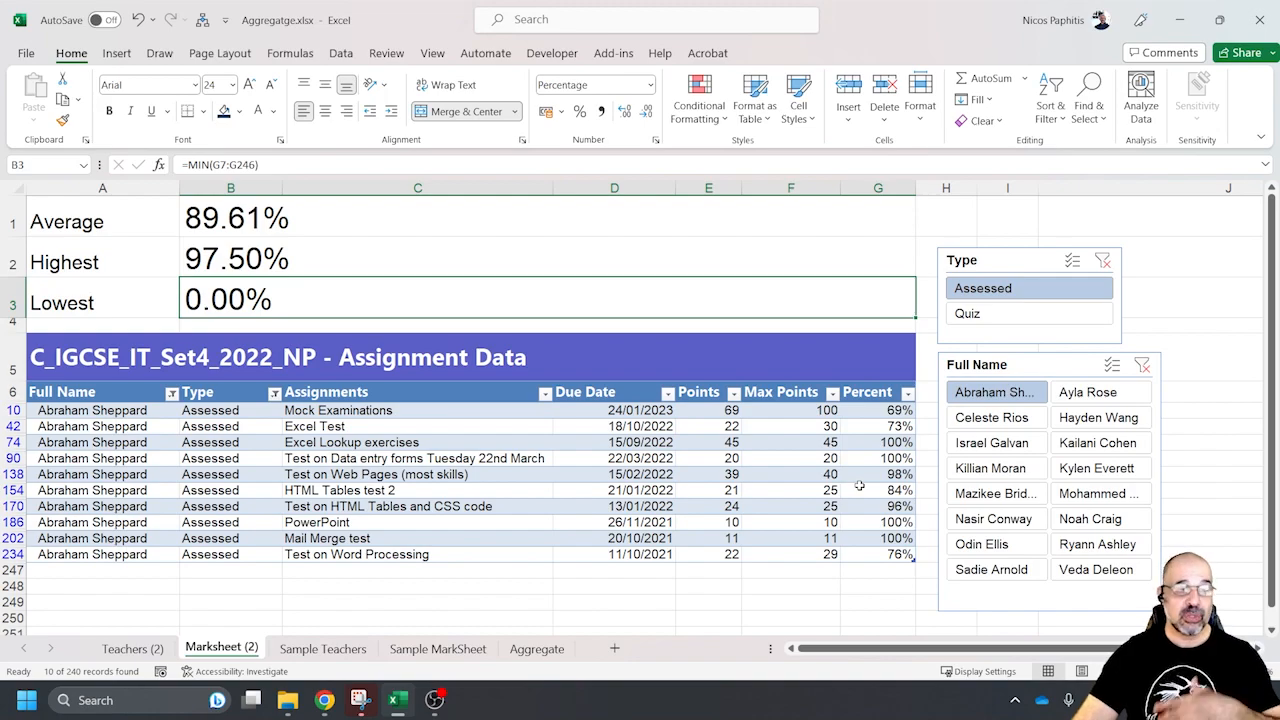
Set the k value in the Highest formula in B2 back to 1
left_click(389, 267)
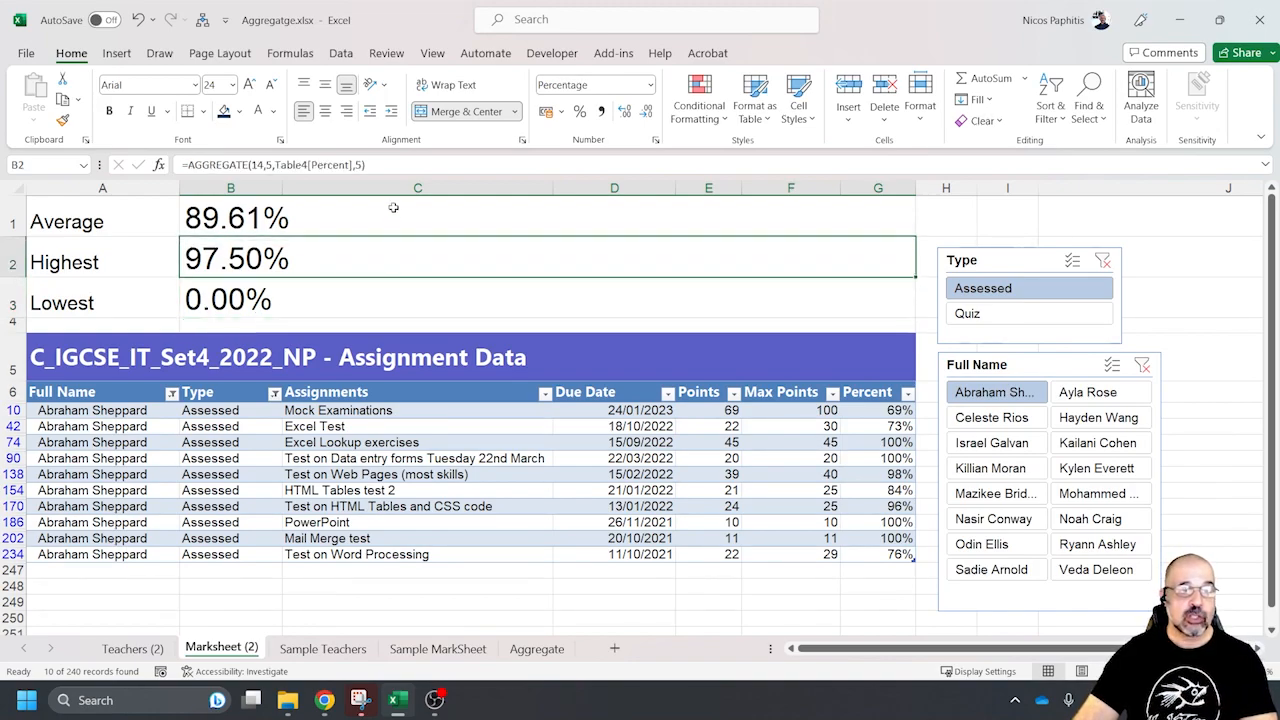
left_click(361, 165)
key("BackSpace")
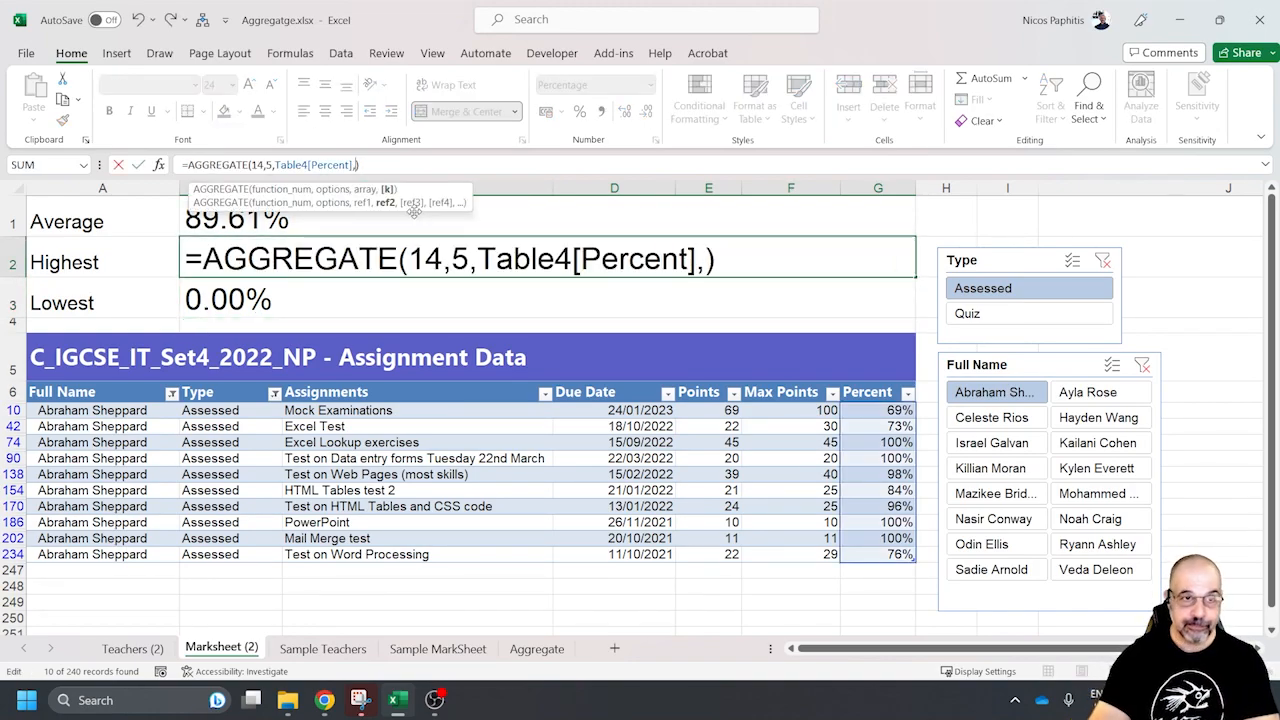
type("1")
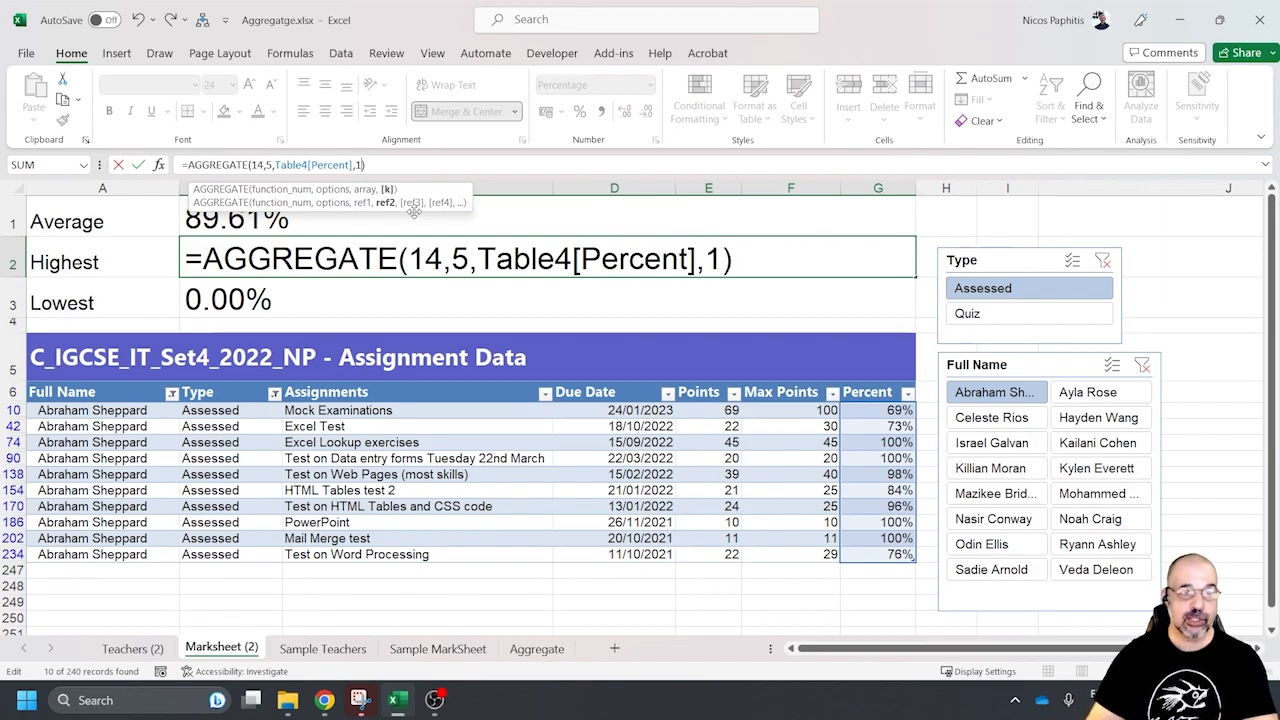
key("Return")
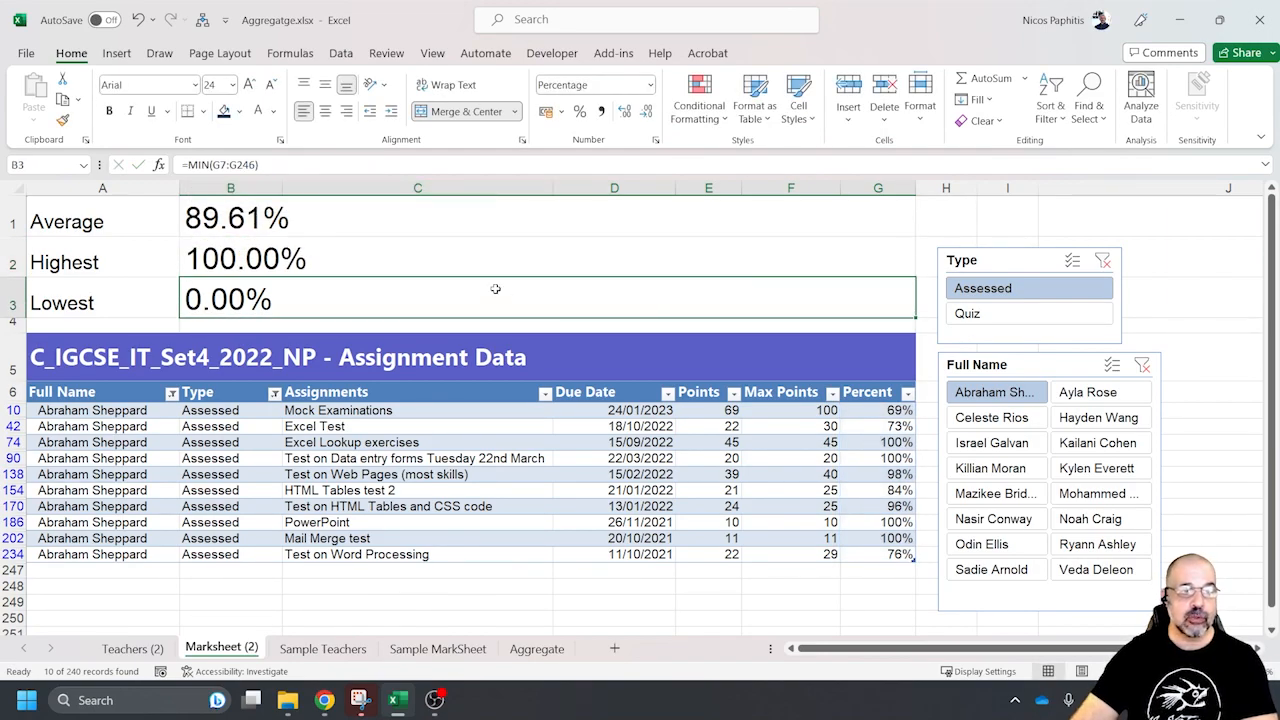
Clear the Full Name and Type slicer filters and start an AGGREGATE formula for Lowest in B3 with function 15 (SMALL)
left_click(1143, 365)
left_click(1102, 260)
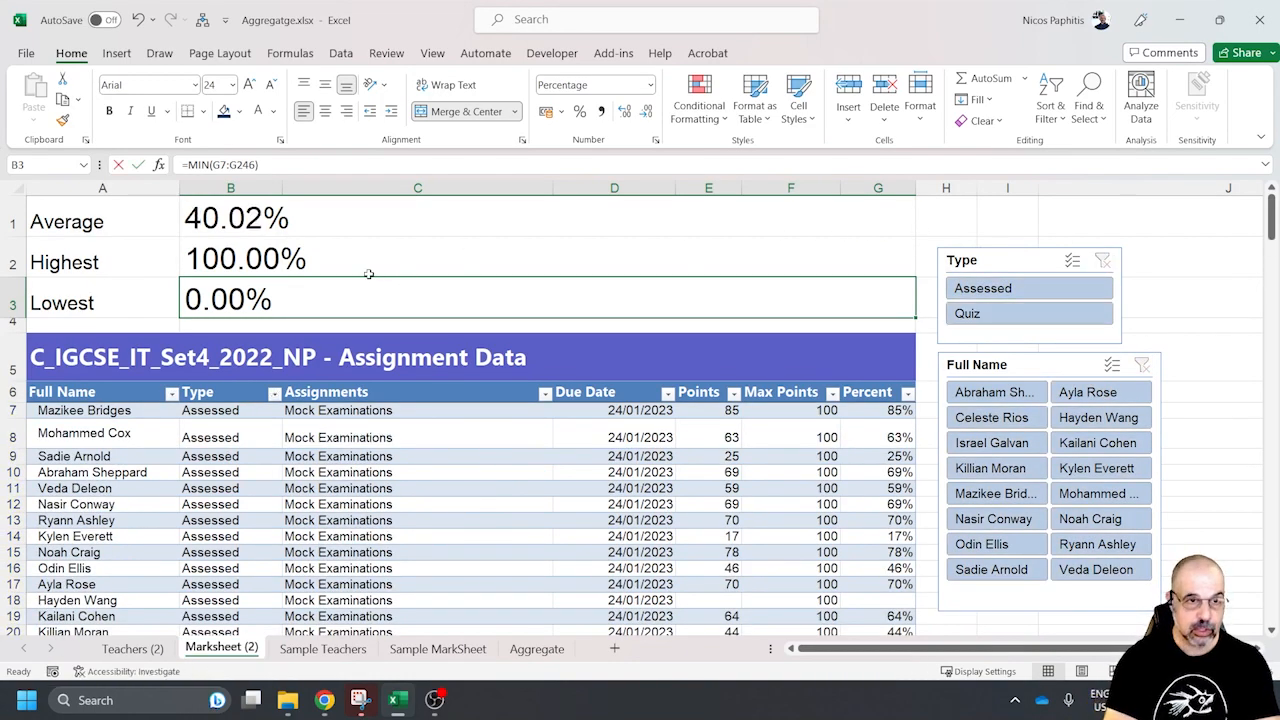
type("=ag")
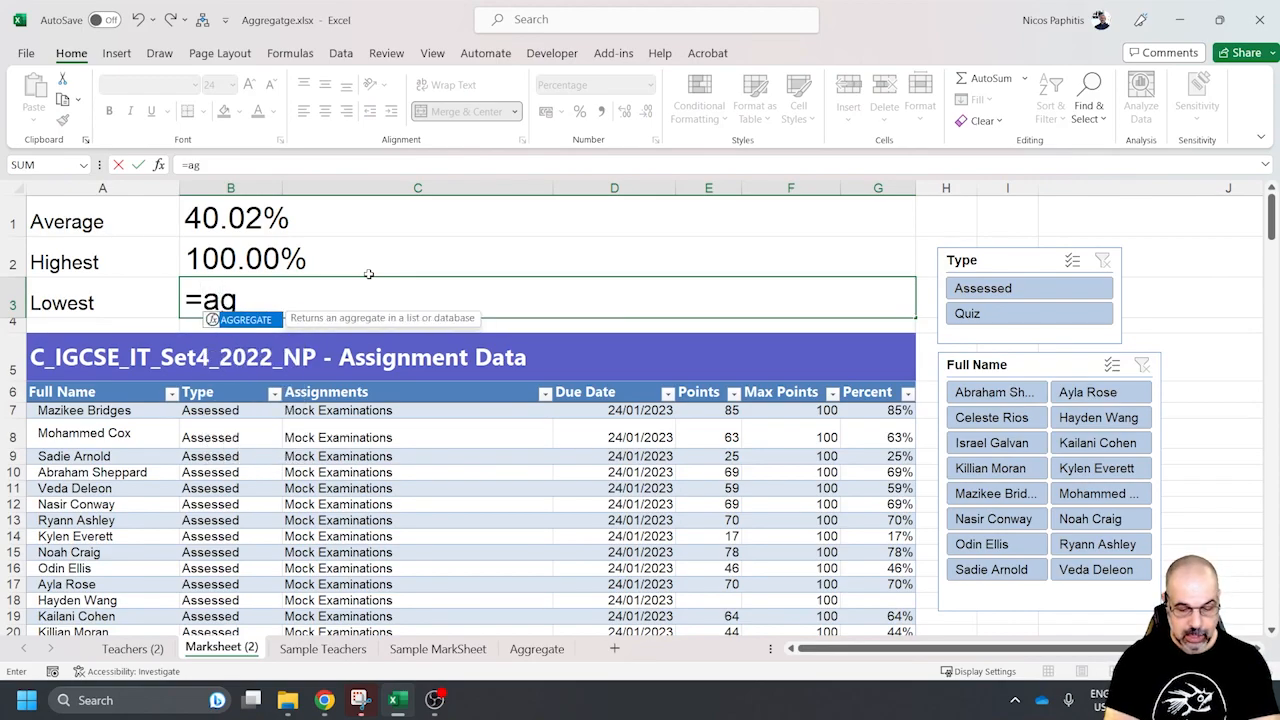
type("greg")
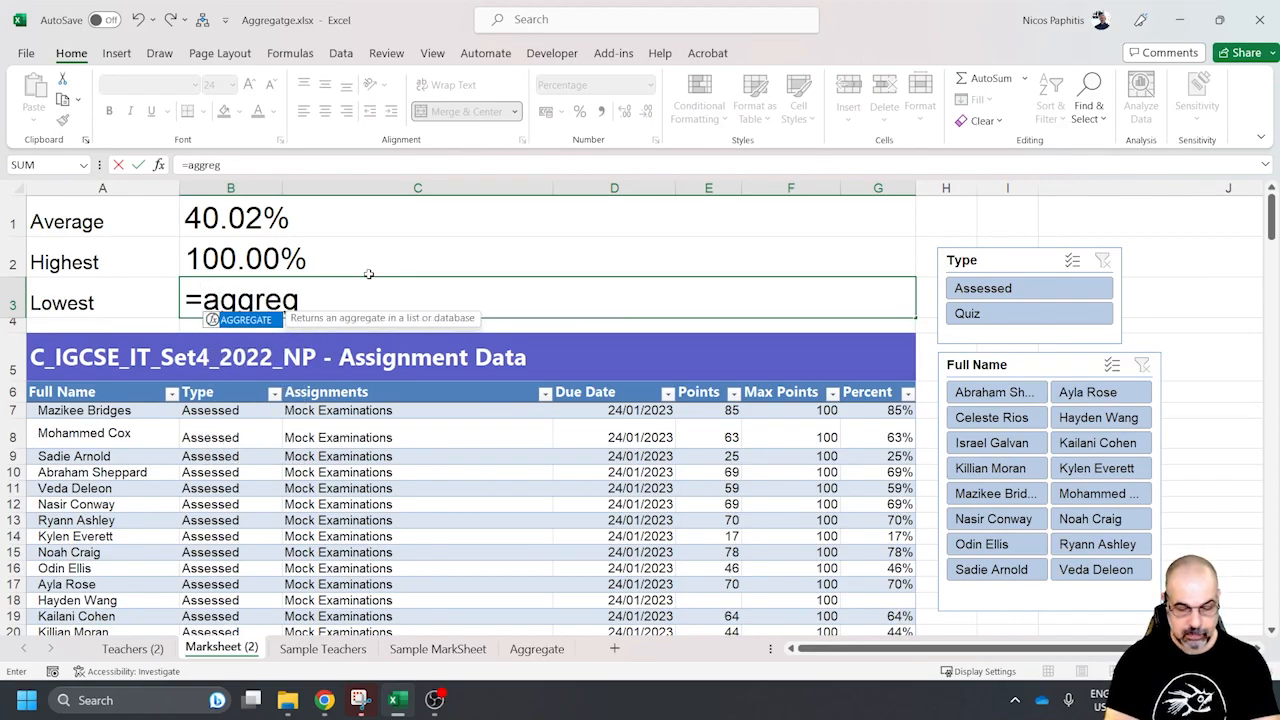
type("ate(")
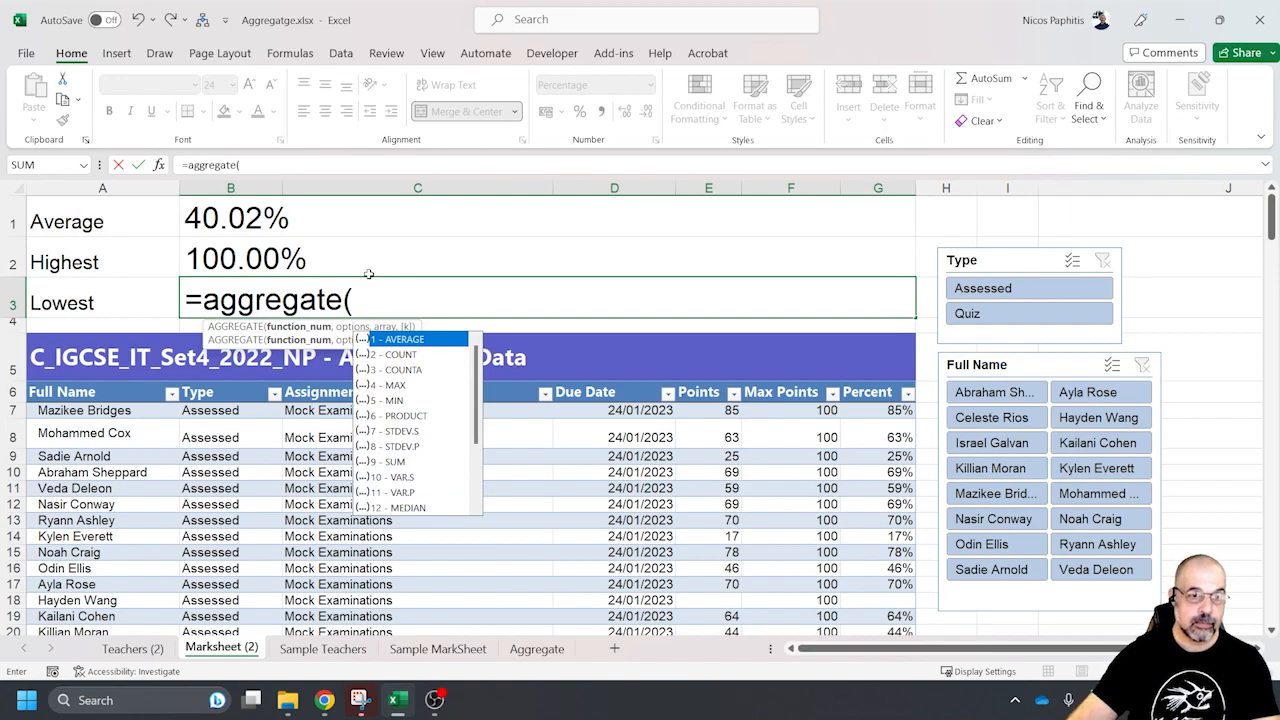
scroll(359, 356, "down", 2)
left_click(413, 447)
double_click(413, 447)
type(",")
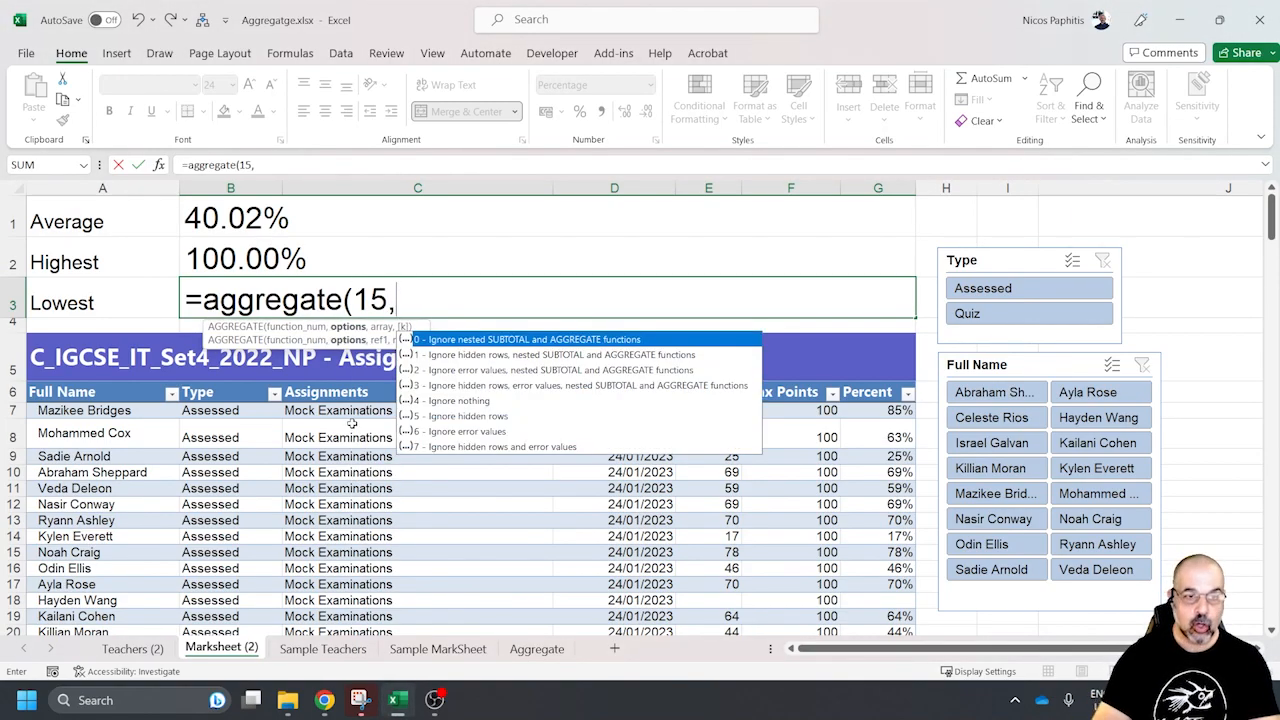
Complete the Lowest formula with option 5 (ignore hidden rows), the table's Percent column as the array and 1 as the k value
double_click(506, 418)
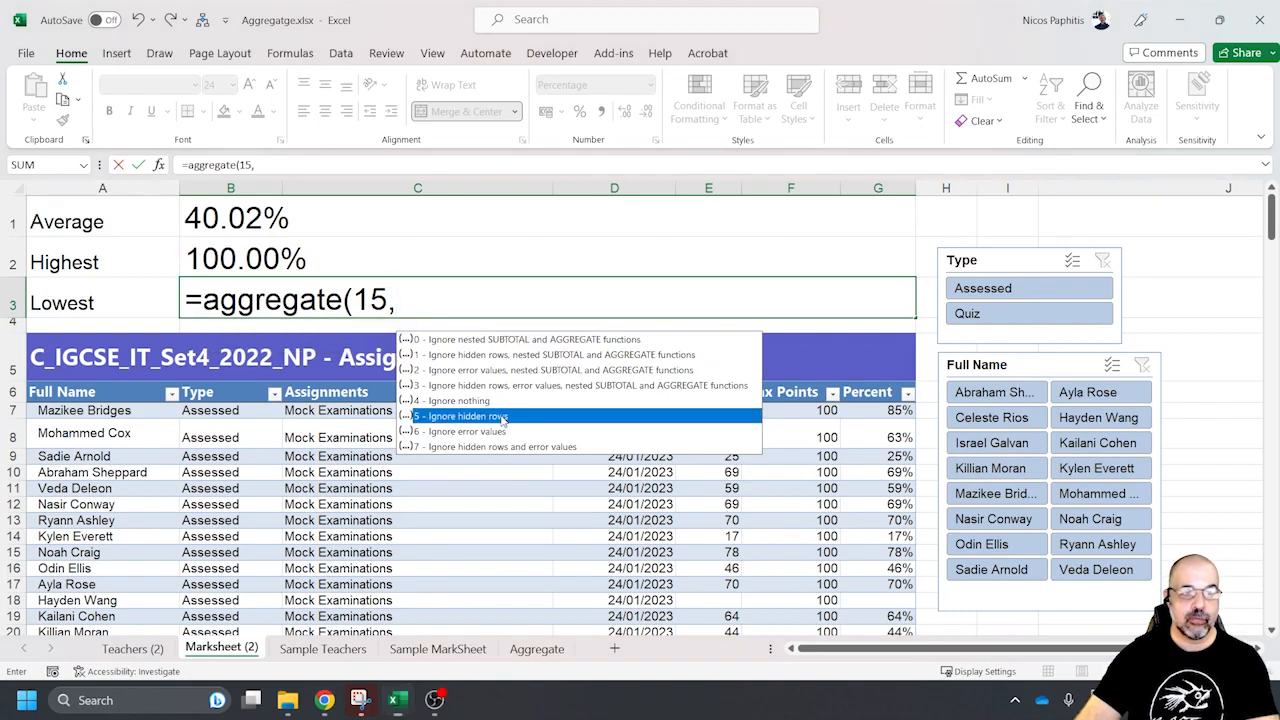
type(",")
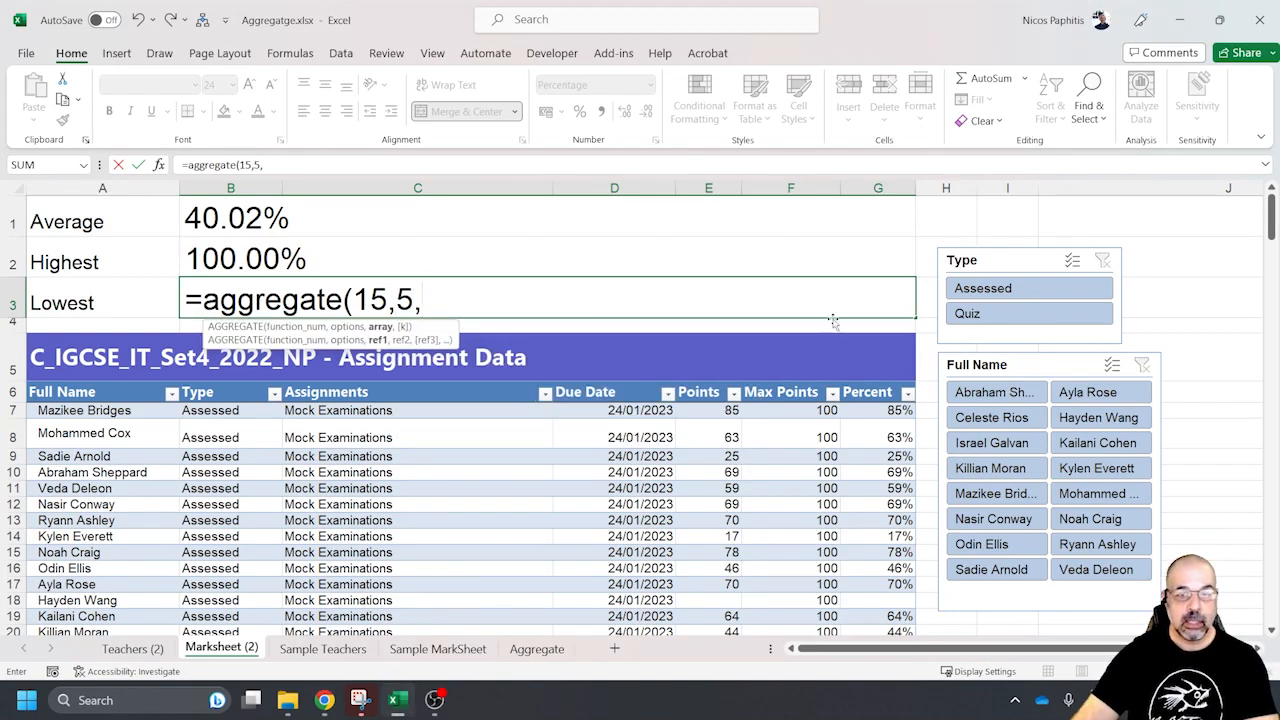
left_click_drag(890, 410, 912, 614)
mouse_move(903, 612)
left_mouse_down()
mouse_move(962, 584)
mouse_move(962, 601)
mouse_move(904, 587)
left_mouse_up()
scroll(738, 510, "up", 20)
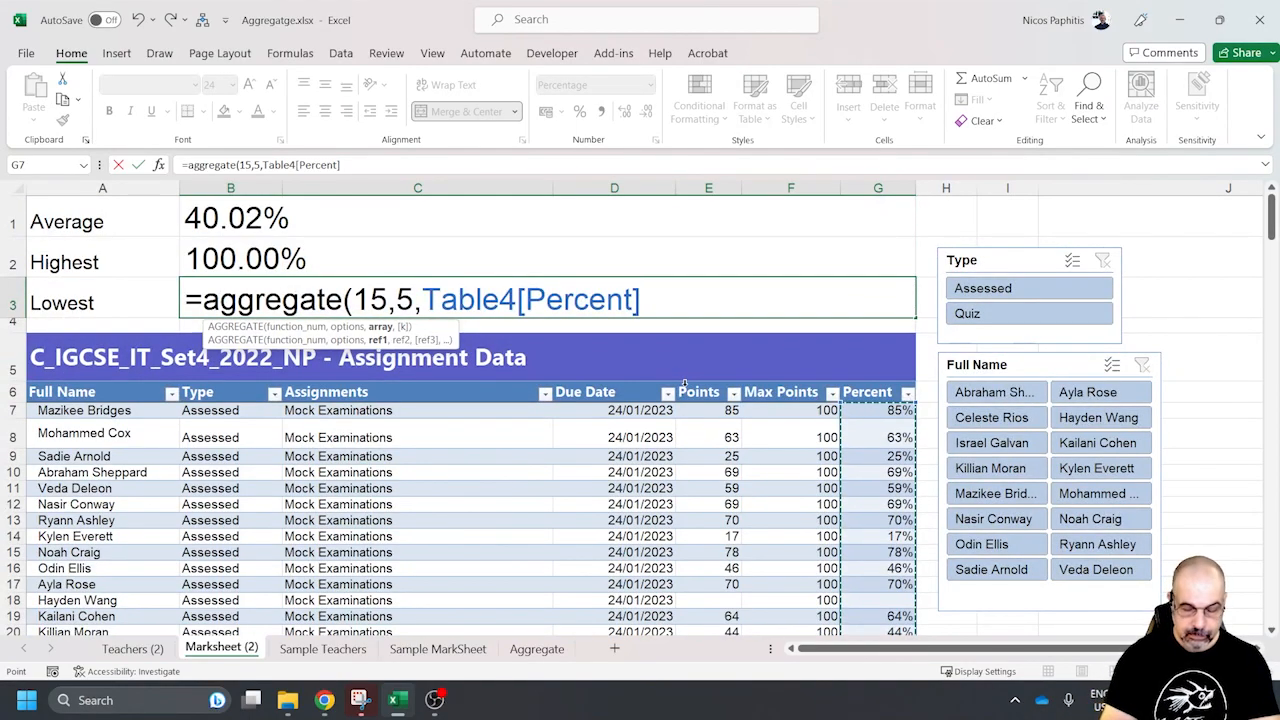
type(",")
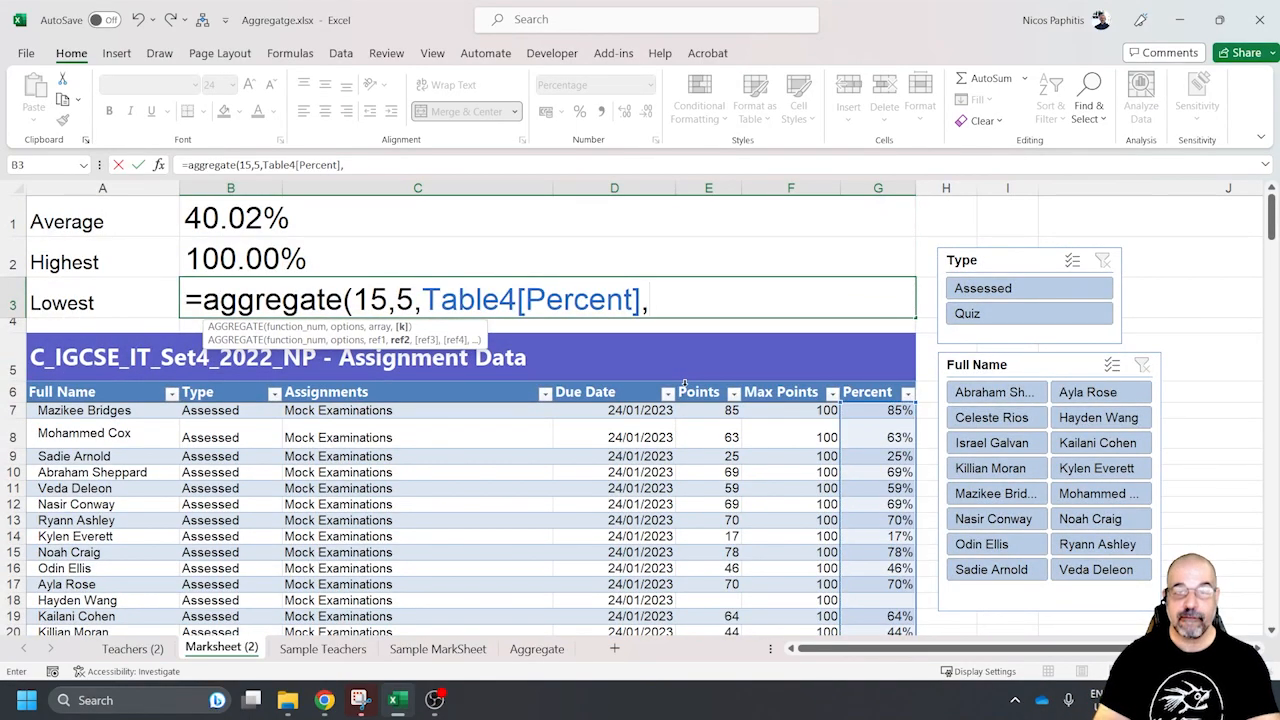
type("1")
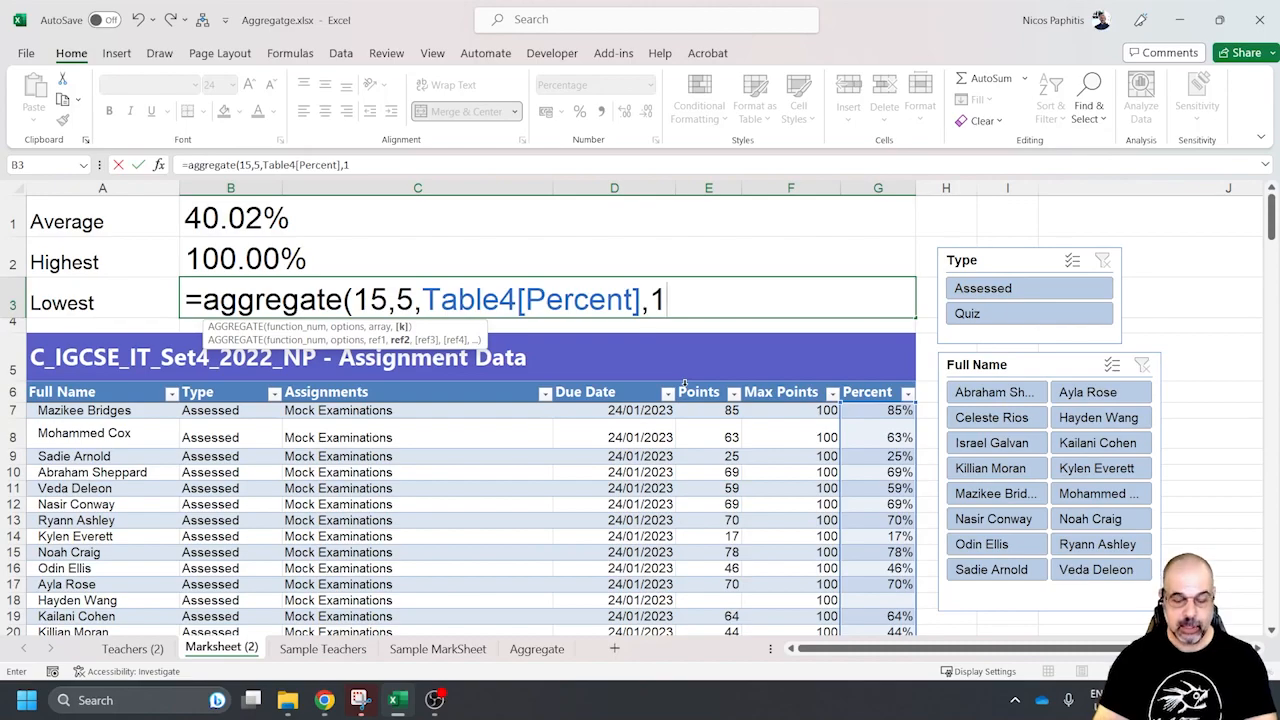
type(")")
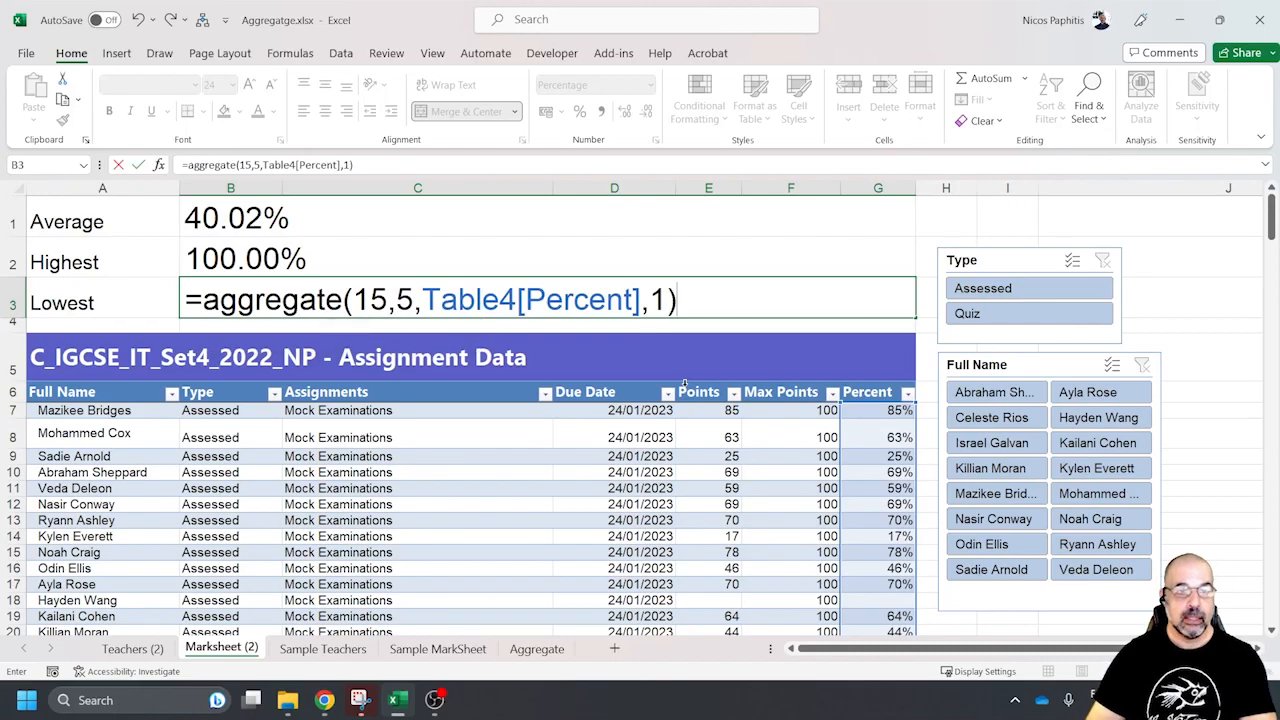
key("Return")
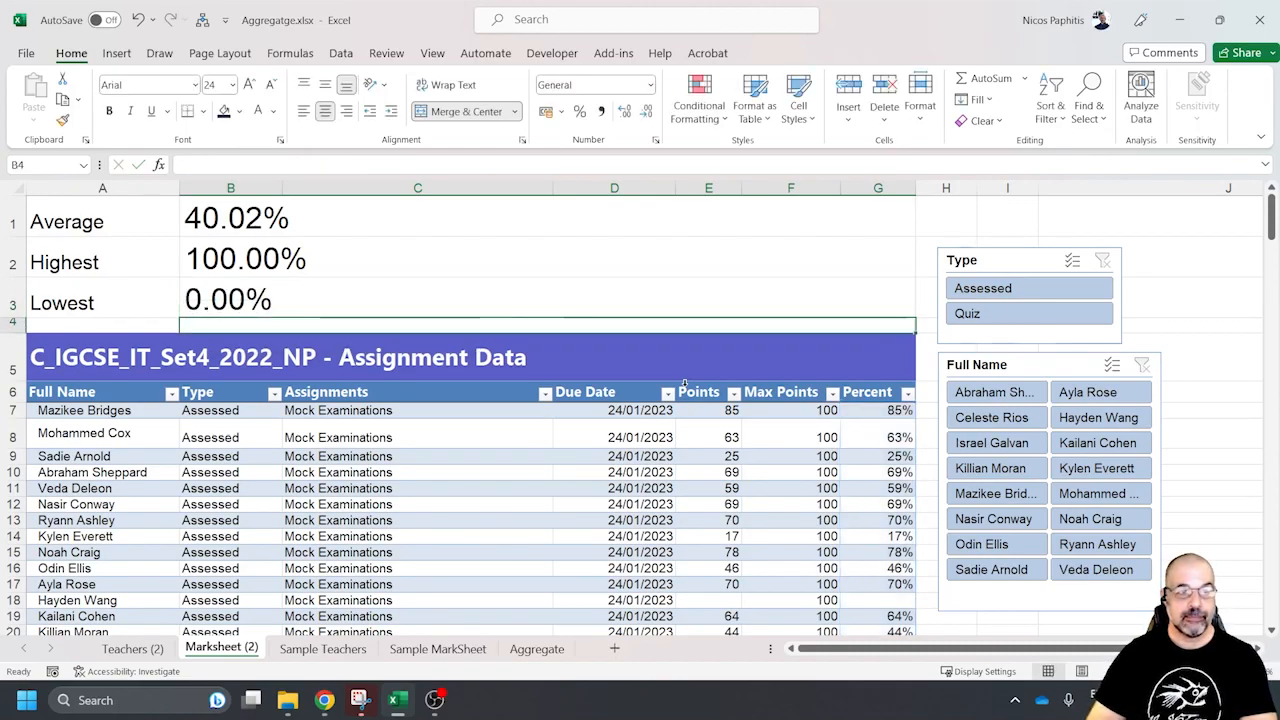
Filter the table to Assessed entries and check the average, highest and lowest for several students one after another
left_click(1046, 295)
left_click(1013, 393)
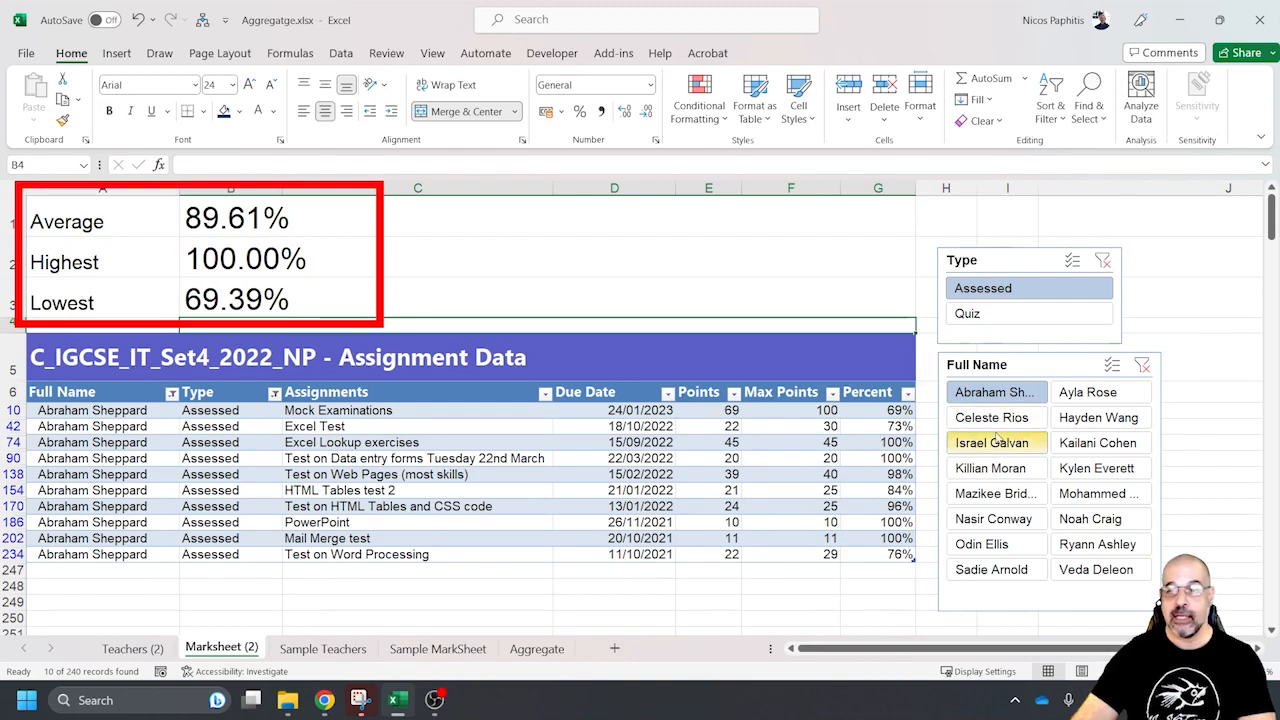
left_click(1078, 393)
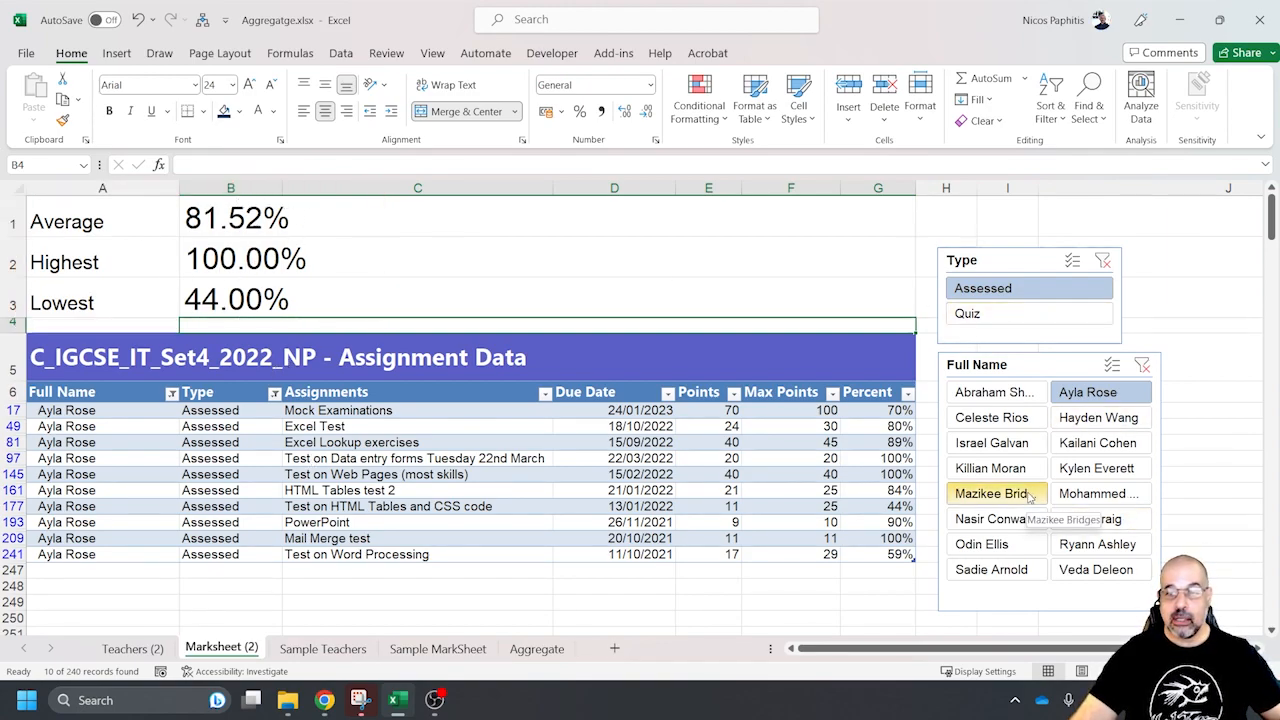
left_click(995, 519)
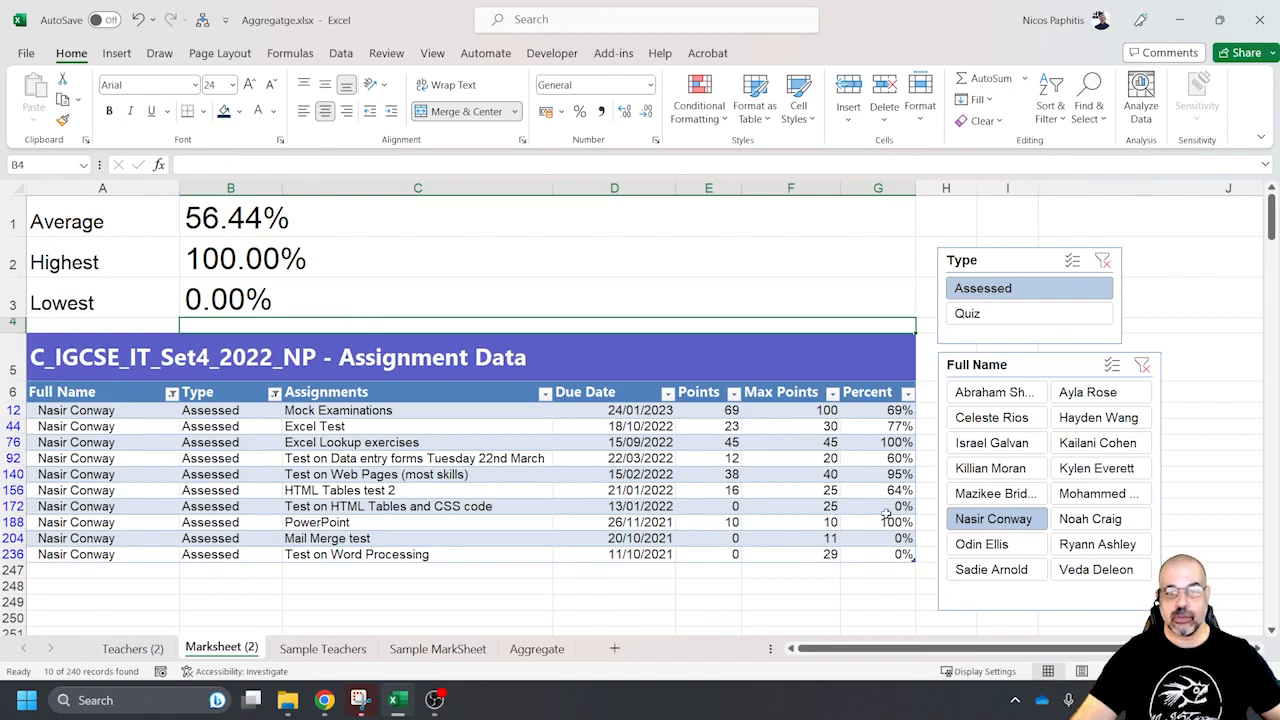
left_click(1092, 526)
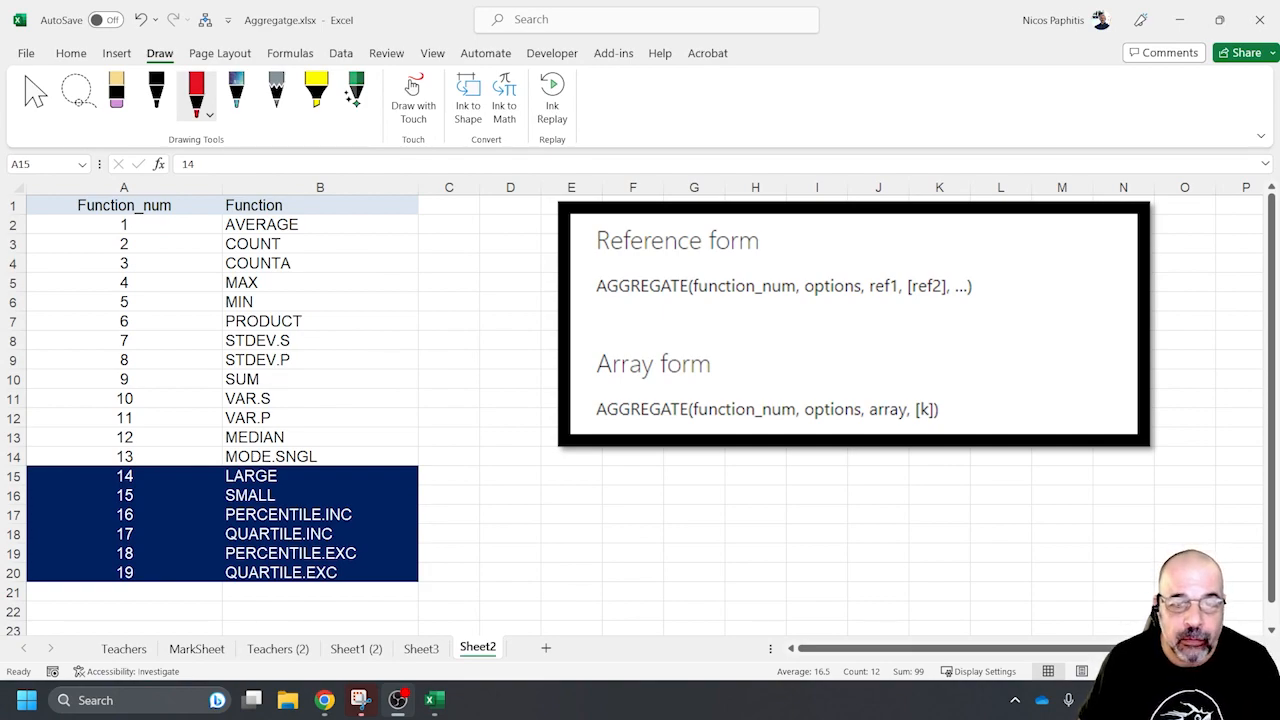
On Sheet2, mark in red ink the Array form heading, its array and [k] arguments, and the Reference form's ref1 and [ref2] arguments
left_click_drag(592, 384, 716, 384)
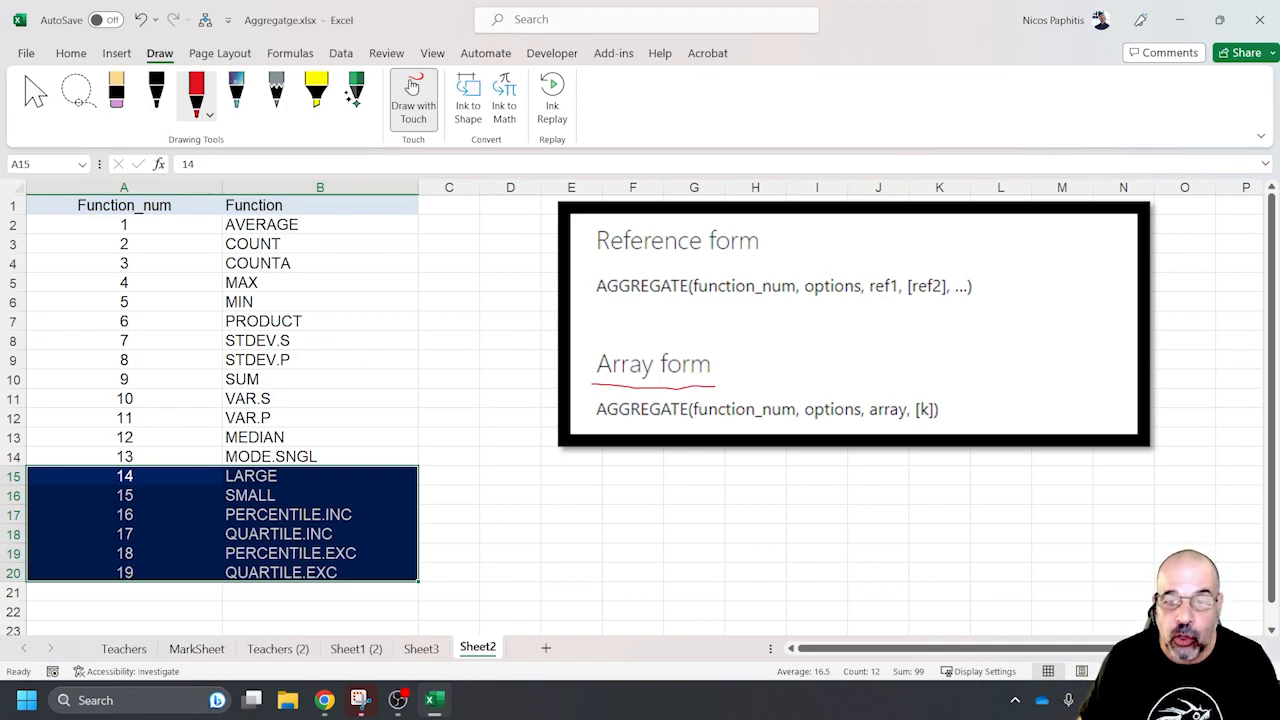
mouse_move(892, 425)
left_mouse_down()
mouse_move(908, 425)
mouse_move(906, 410)
mouse_move(944, 424)
mouse_move(932, 392)
left_mouse_up()
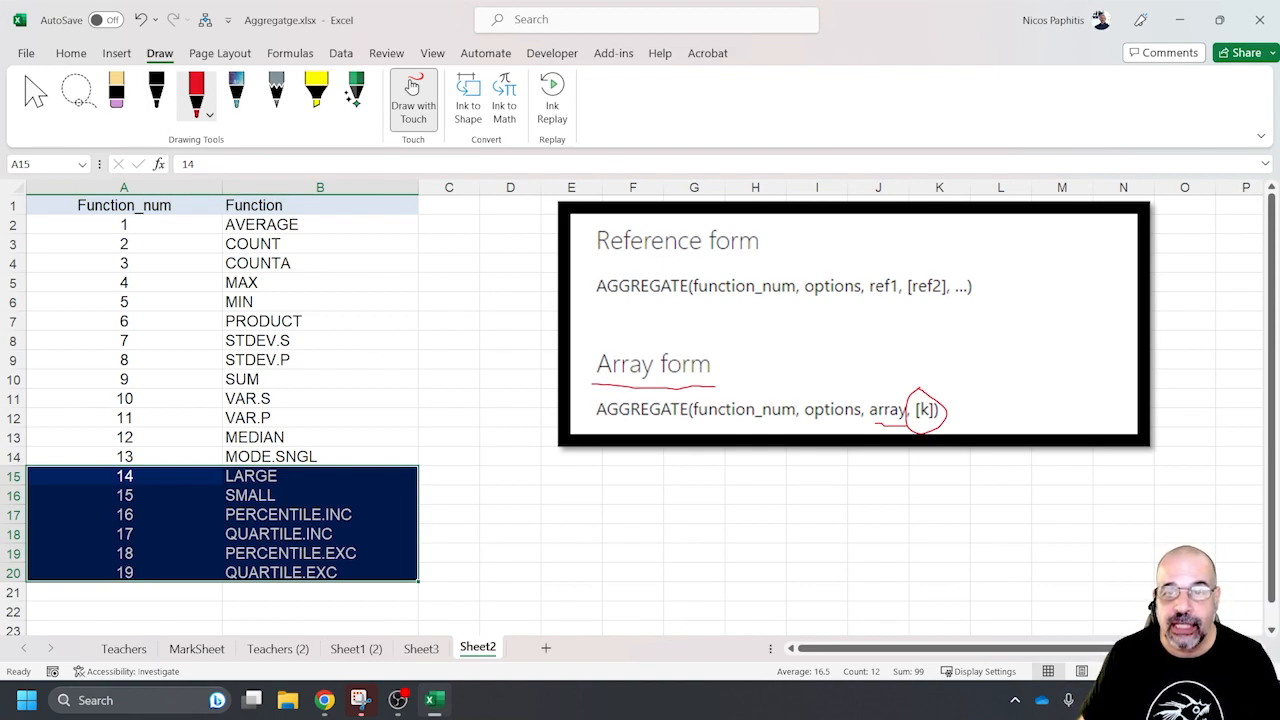
left_click_drag(871, 298, 960, 297)
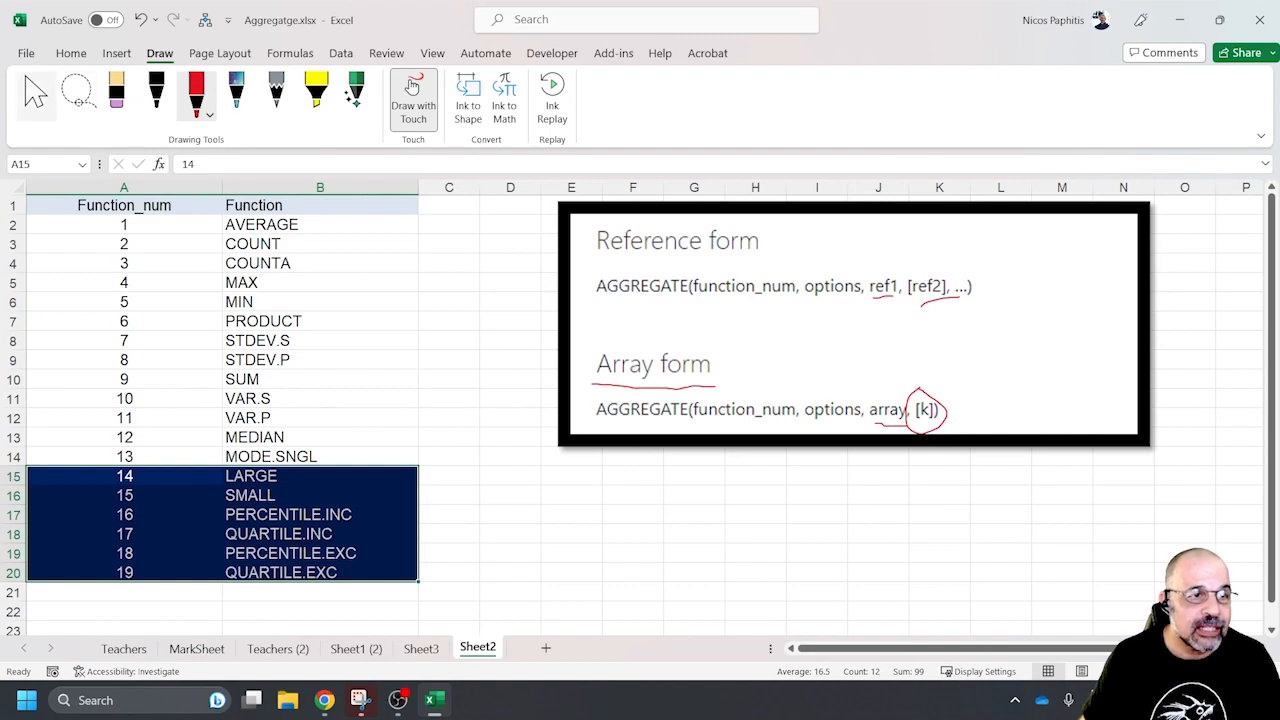
Stop inking and highlight functions 1 to 13 in the function list, followed by functions 14 to 19
left_click(36, 97)
mouse_move(124, 225)
left_mouse_down()
mouse_move(124, 418)
mouse_move(300, 456)
left_mouse_up()
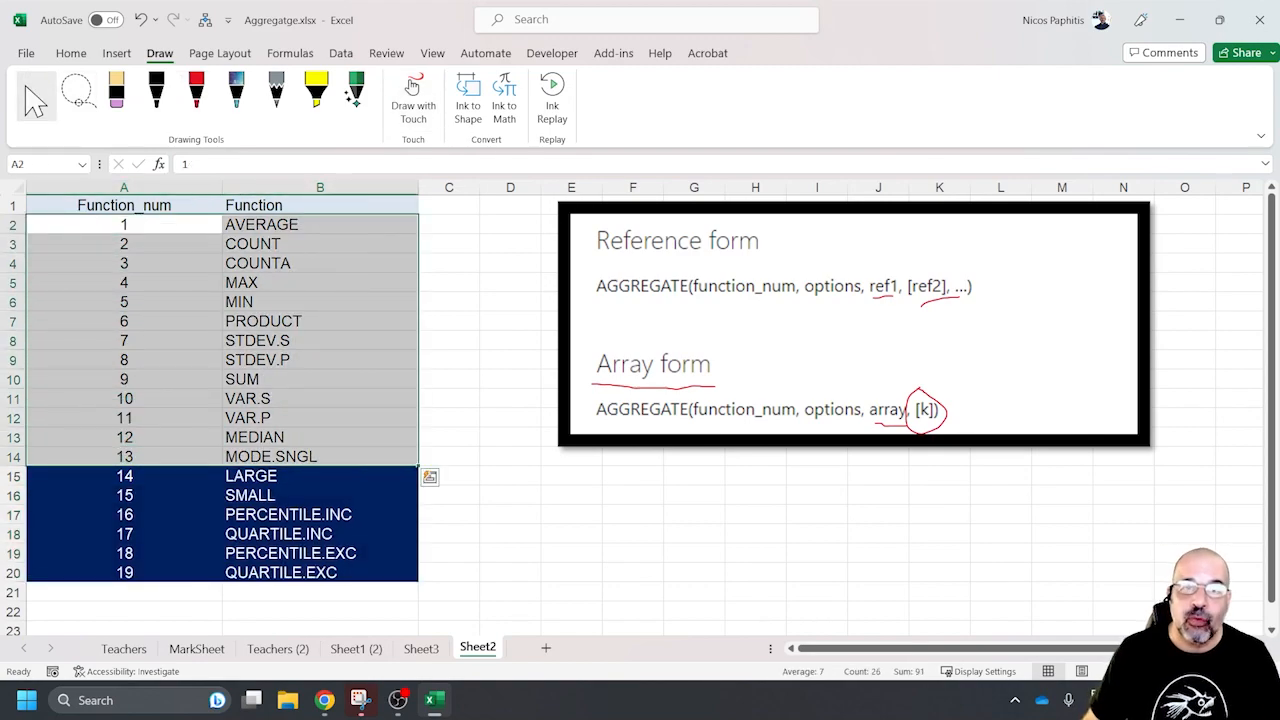
left_click_drag(124, 476, 300, 573)
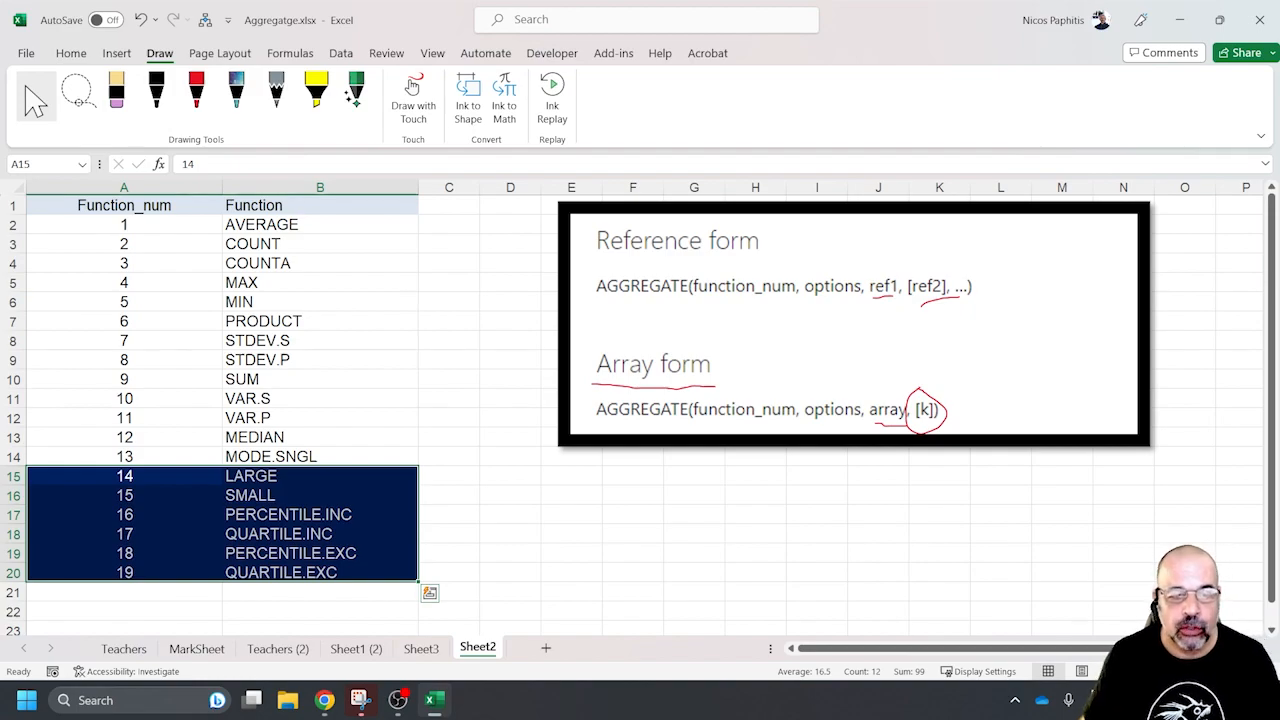
Open Sheet3 and highlight the first cells of the Test 1 and Test 3 columns
left_click(421, 648)
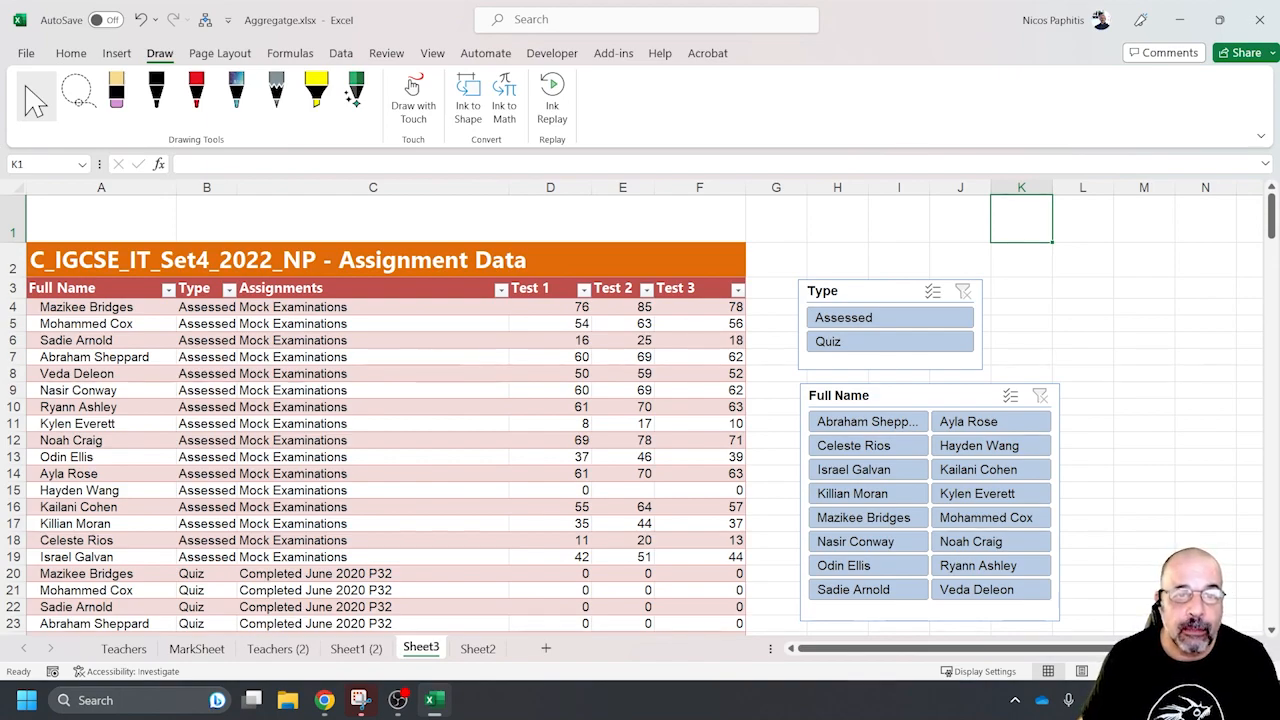
left_click_drag(546, 288, 550, 341)
left_click_drag(700, 288, 700, 341)
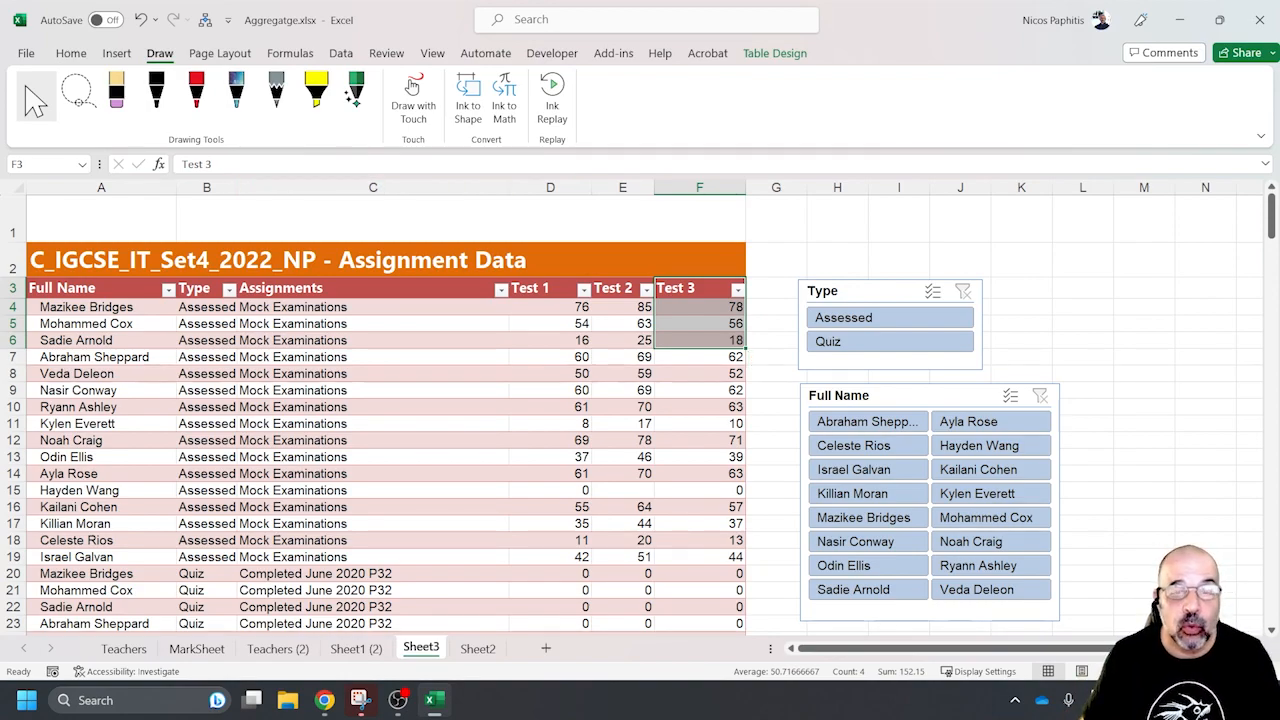
Start an AGGREGATE formula in B1 of Sheet3 with function 1 (AVERAGE) and option 5 (ignore hidden rows)
left_click(461, 219)
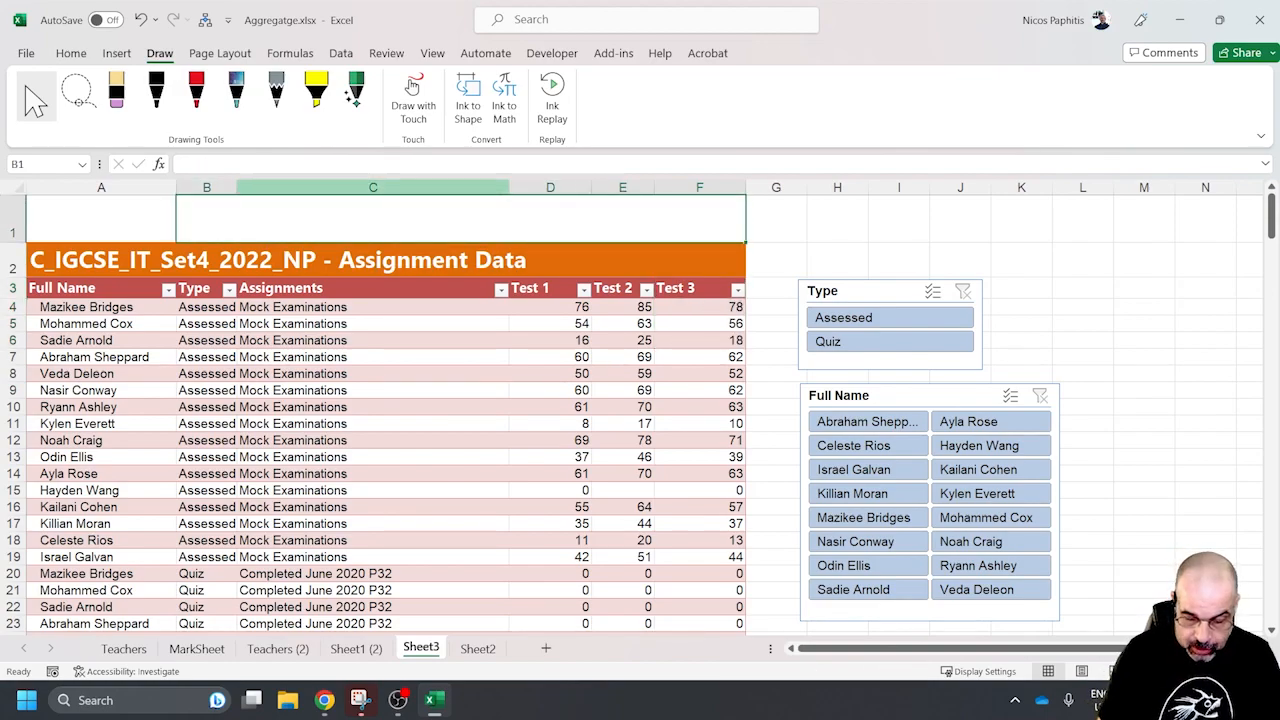
type("=agg")
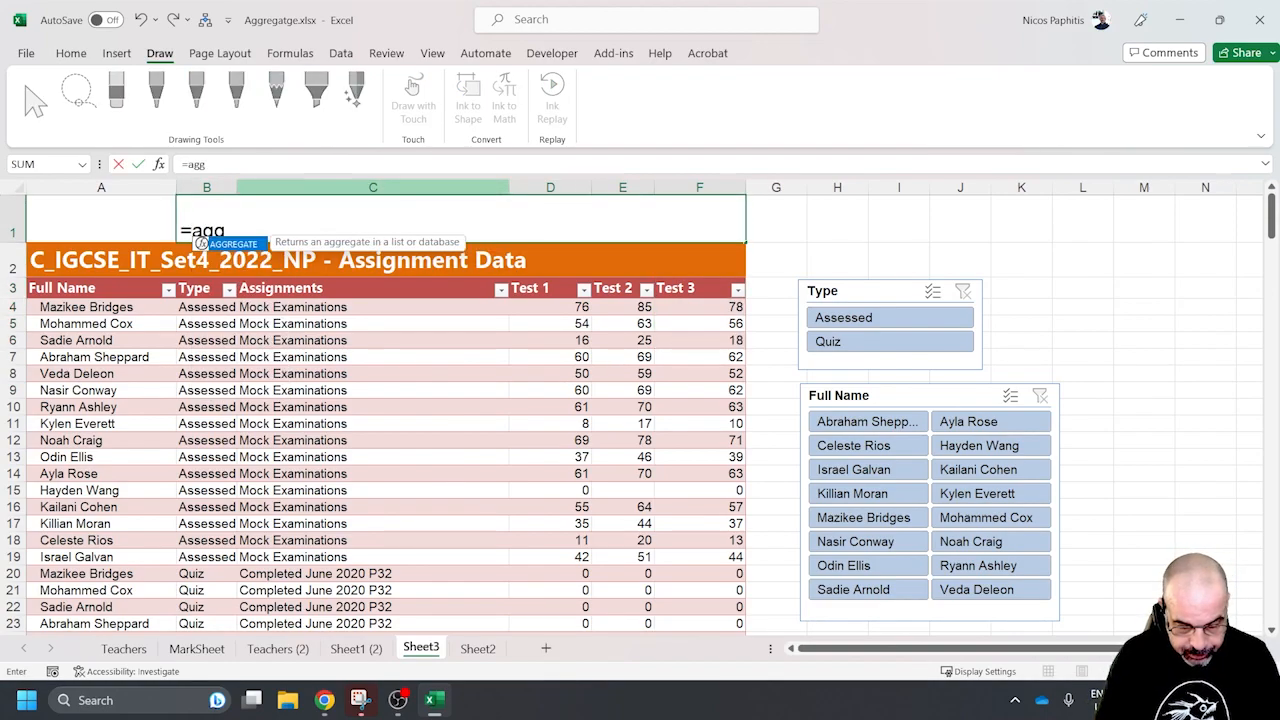
type("regate(")
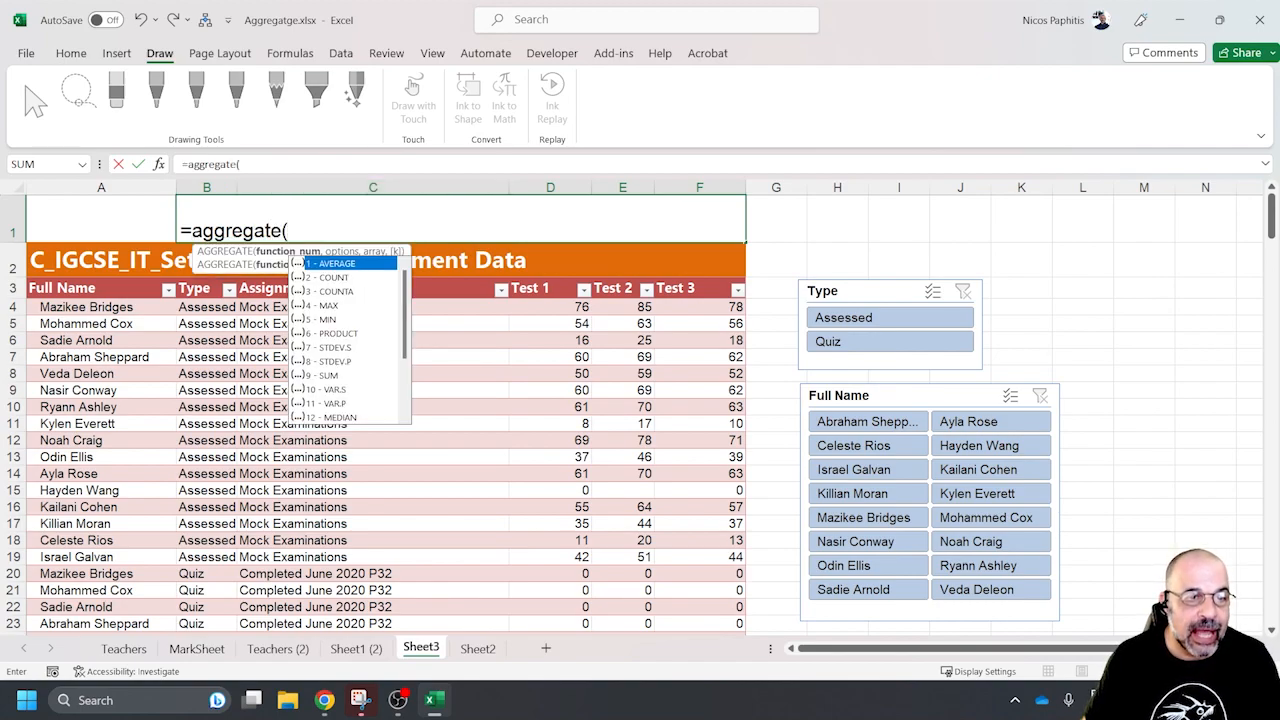
type("1,")
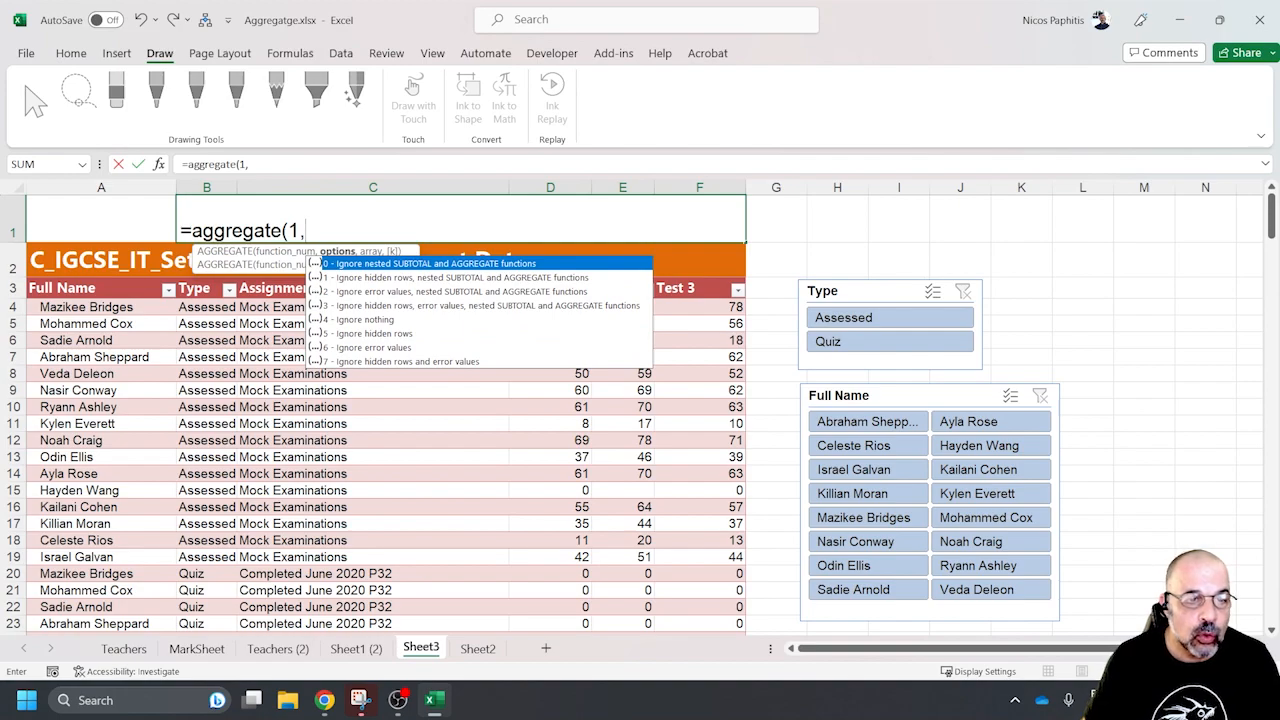
type("5")
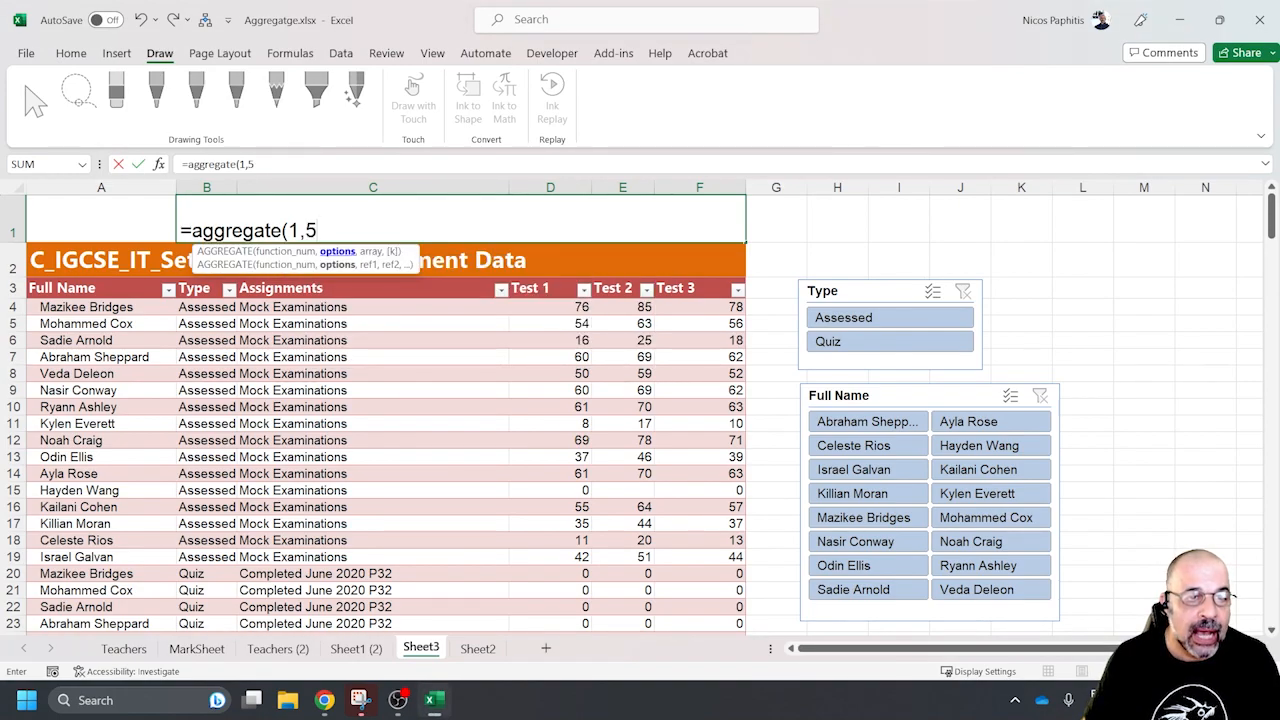
type(",")
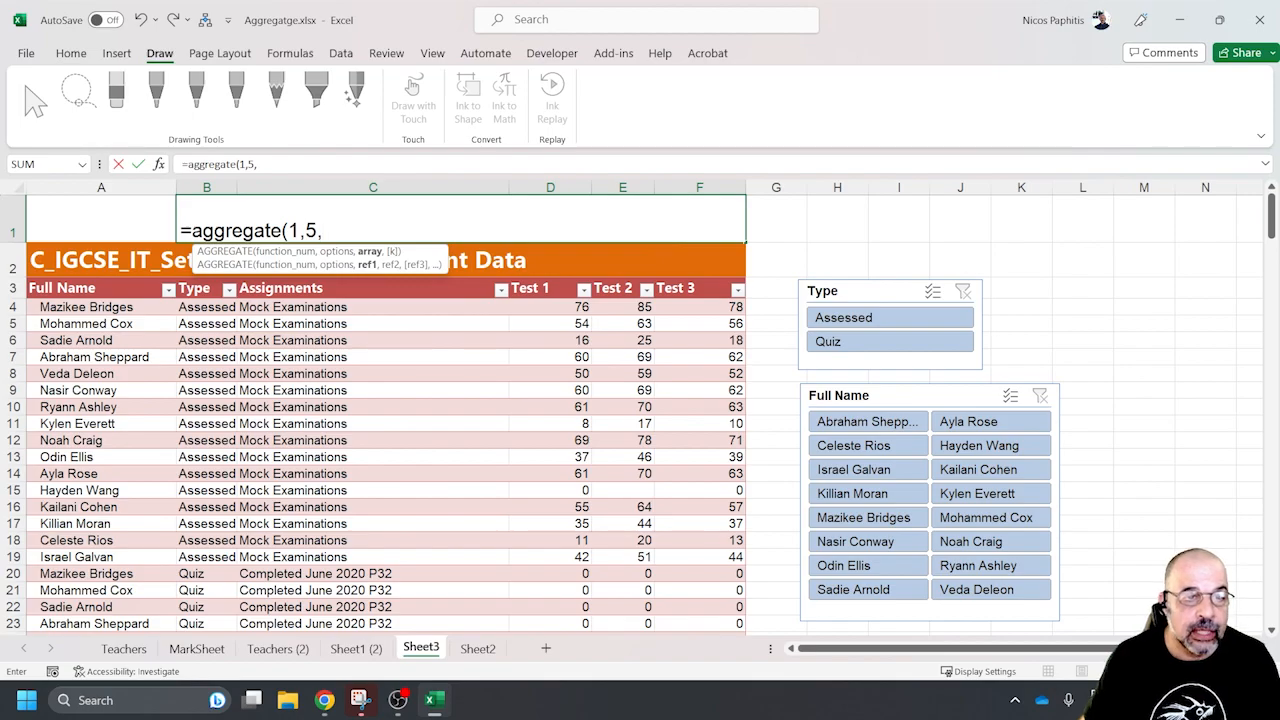
Complete the B1 formula with the table's Test 1 column as ref1 and Test 3 column as ref2
left_click_drag(550, 307, 591, 598)
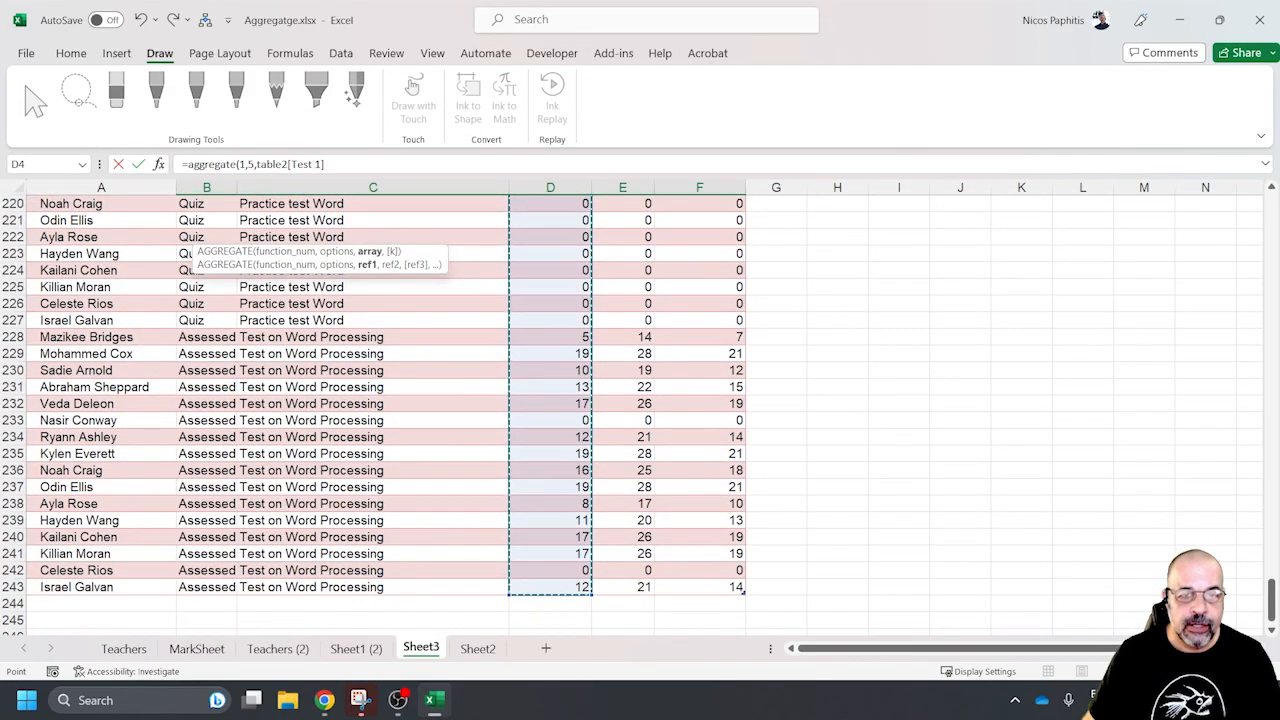
scroll(591, 598, "up", 20)
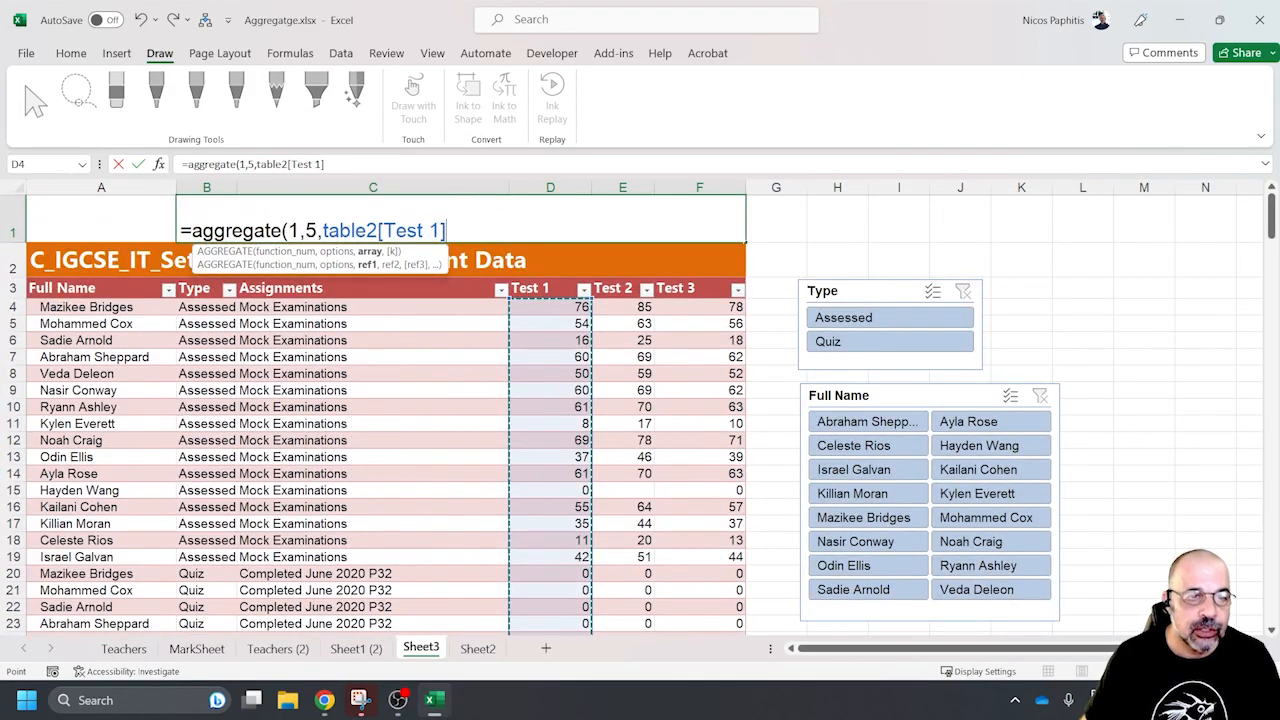
type(",")
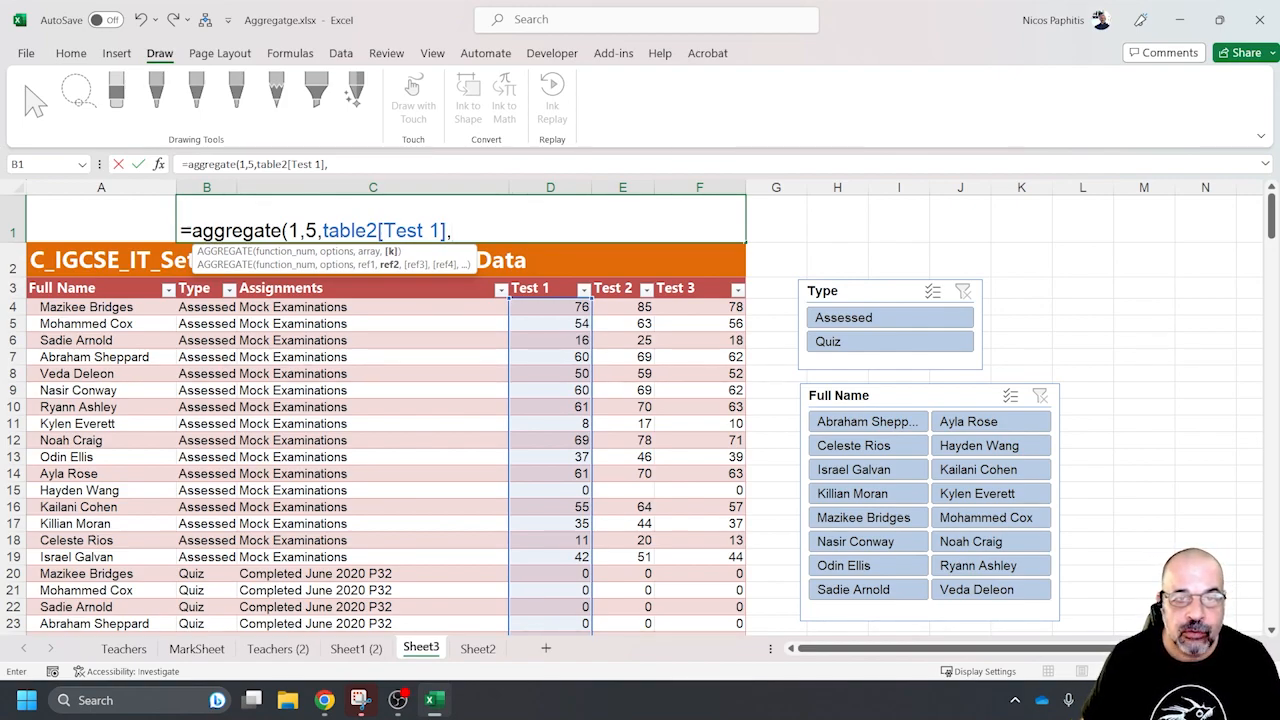
left_click_drag(699, 307, 744, 614)
scroll(640, 415, "up", 20)
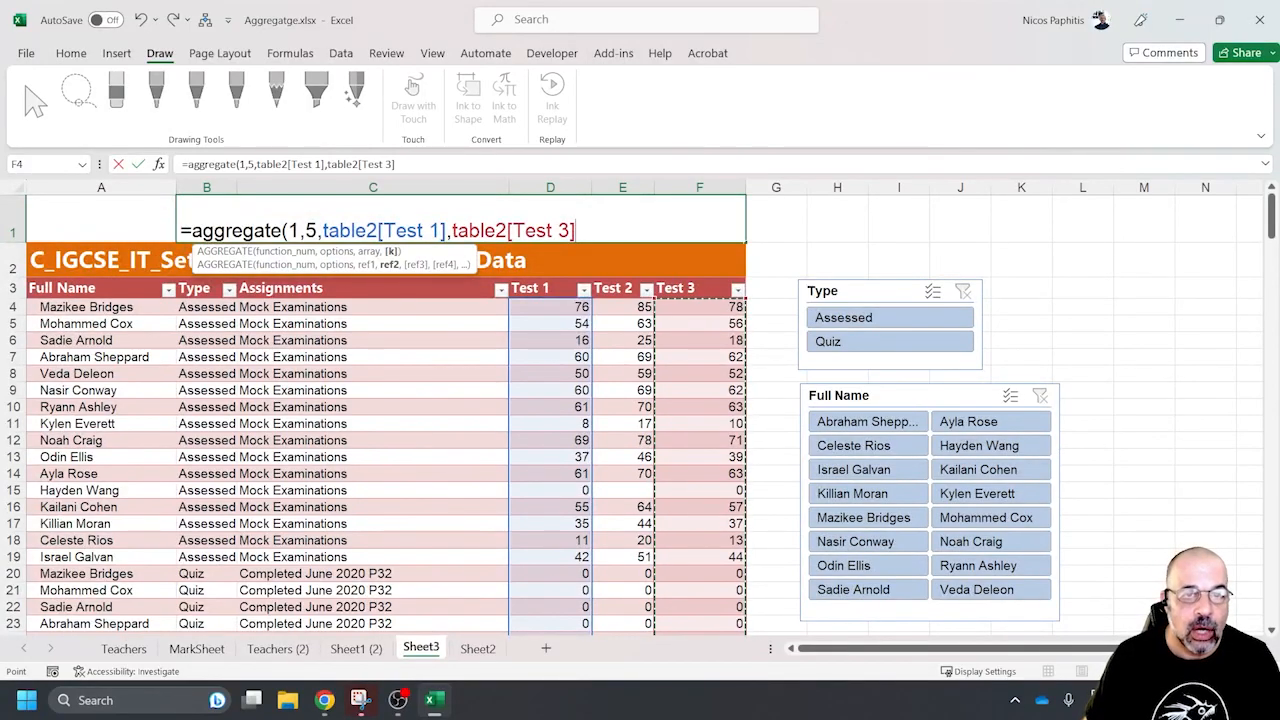
type(")")
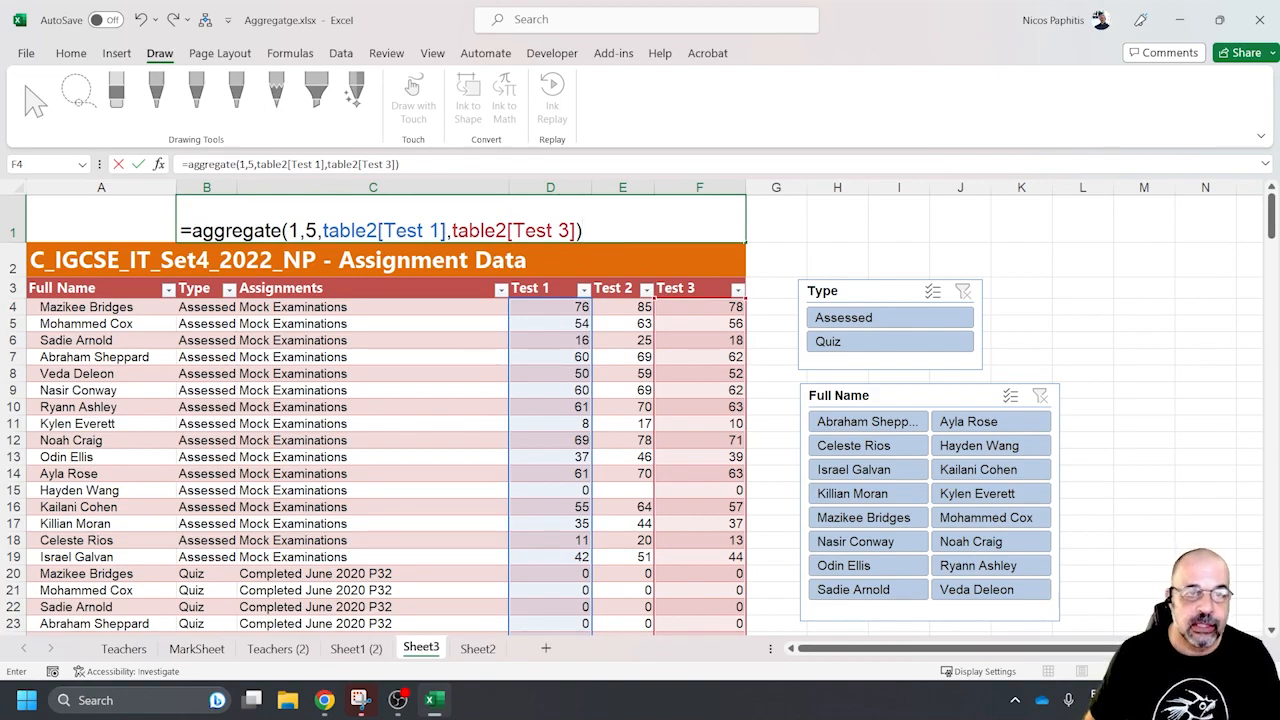
key("Return")
key("Up")
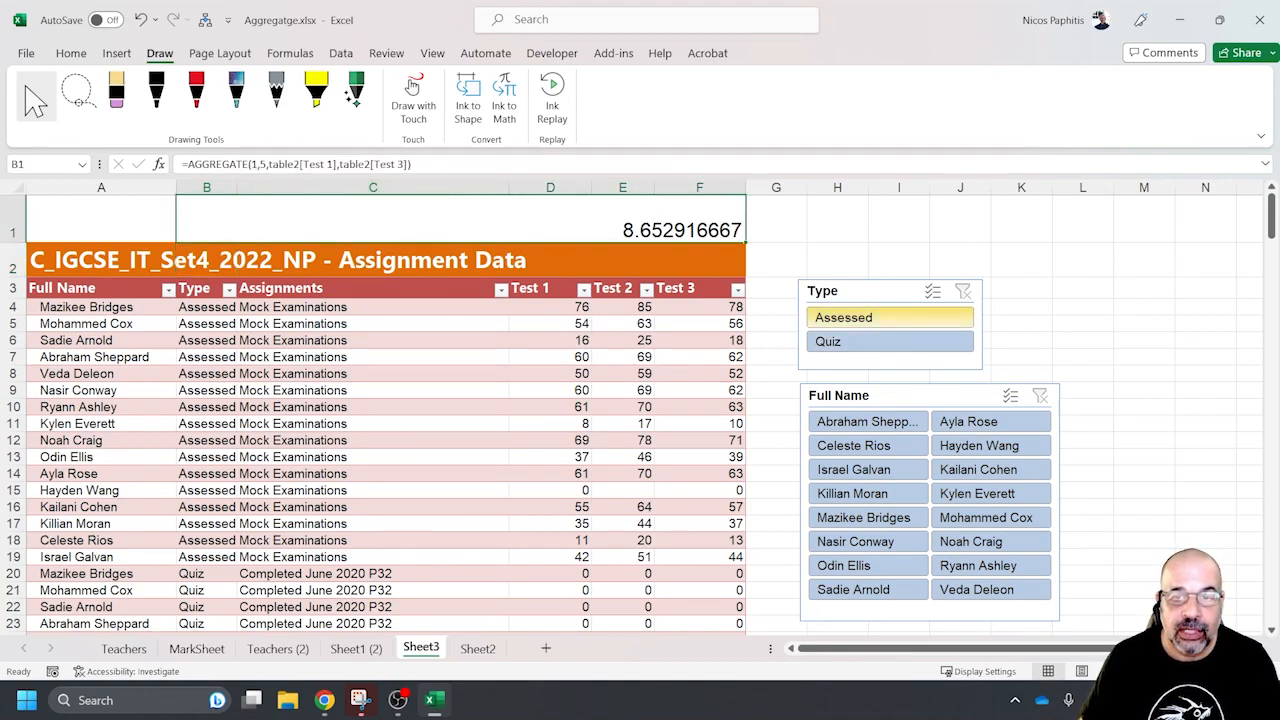
Filter the Sheet3 table to Assessed entries of the first listed student
left_click(843, 317)
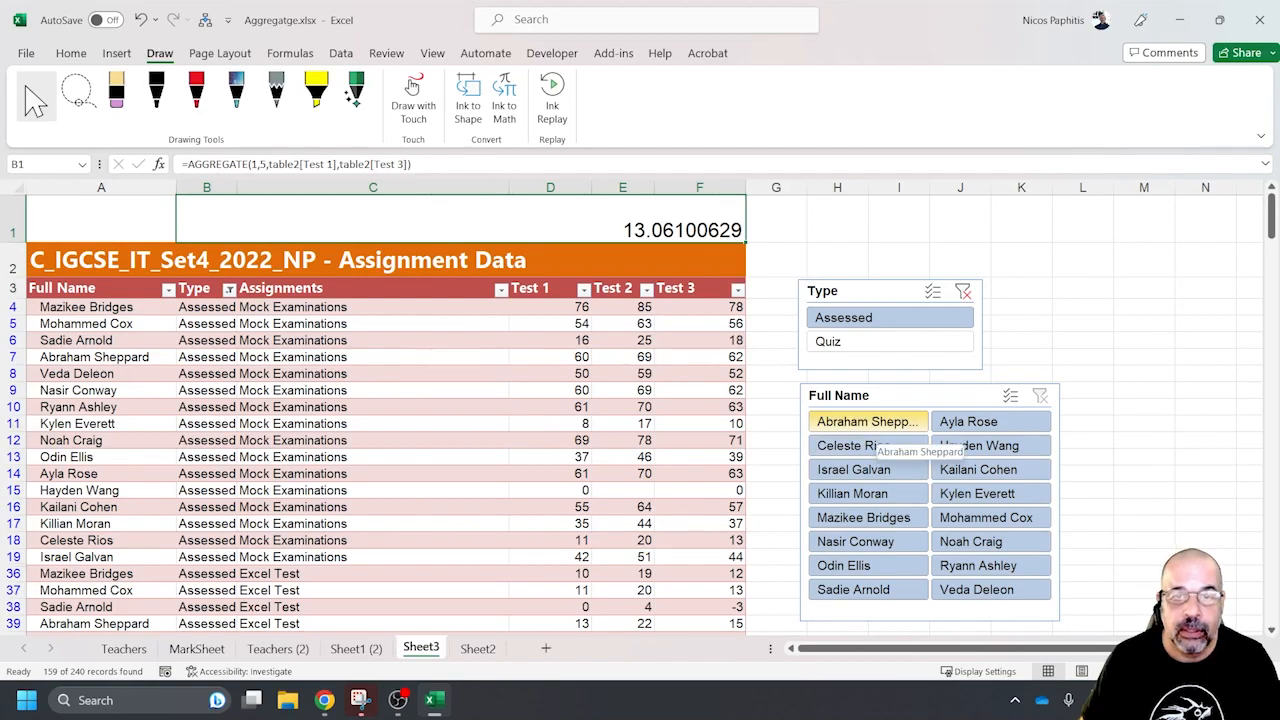
left_click(866, 421)
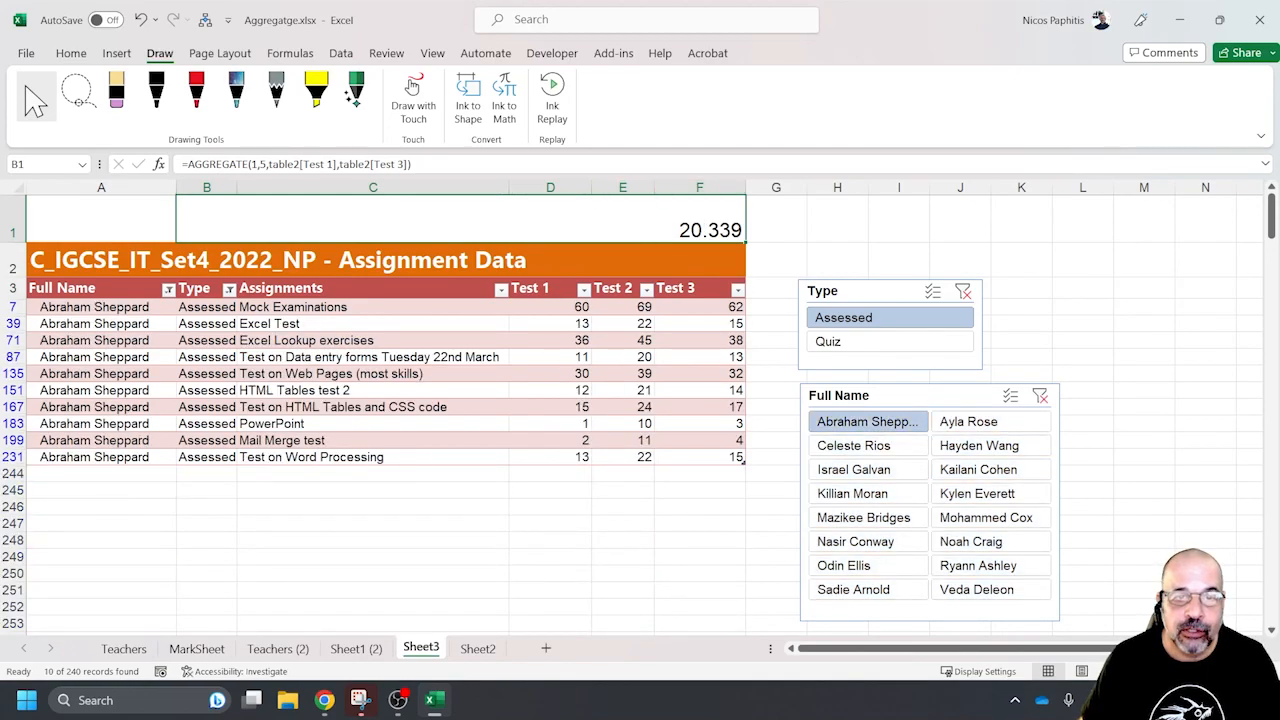